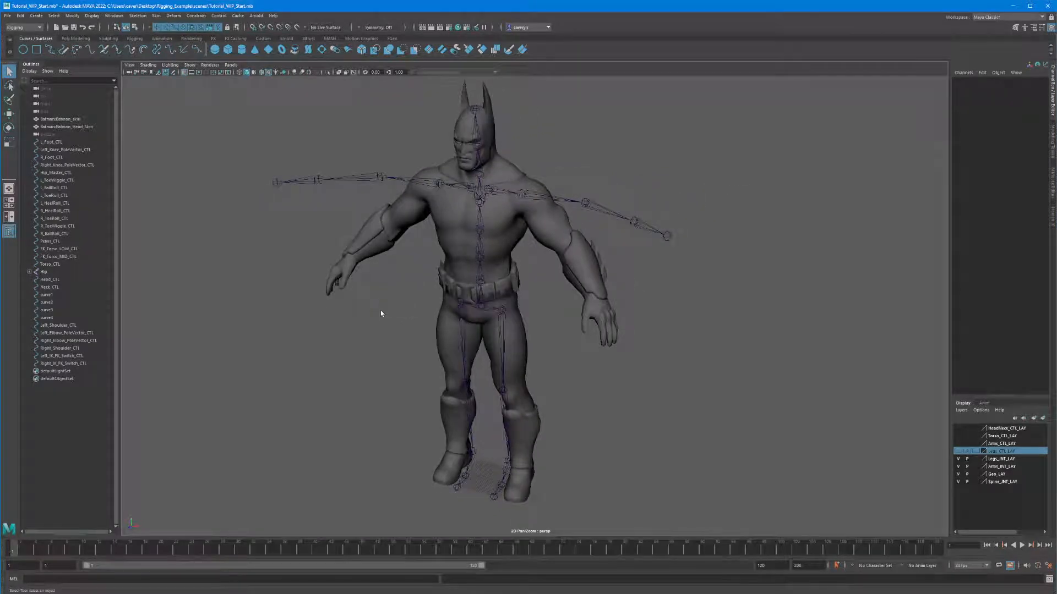
Step: Delete the character's right arm joint chain, starting from the right shoulder joint
{"action": "mouse_move", "coordinate": [378, 314]}
{"action": "left_mouse_down", "text": "alt"}
{"action": "mouse_move", "coordinate": [366, 314]}
{"action": "mouse_move", "coordinate": [398, 318]}
{"action": "left_mouse_up", "text": "alt"}
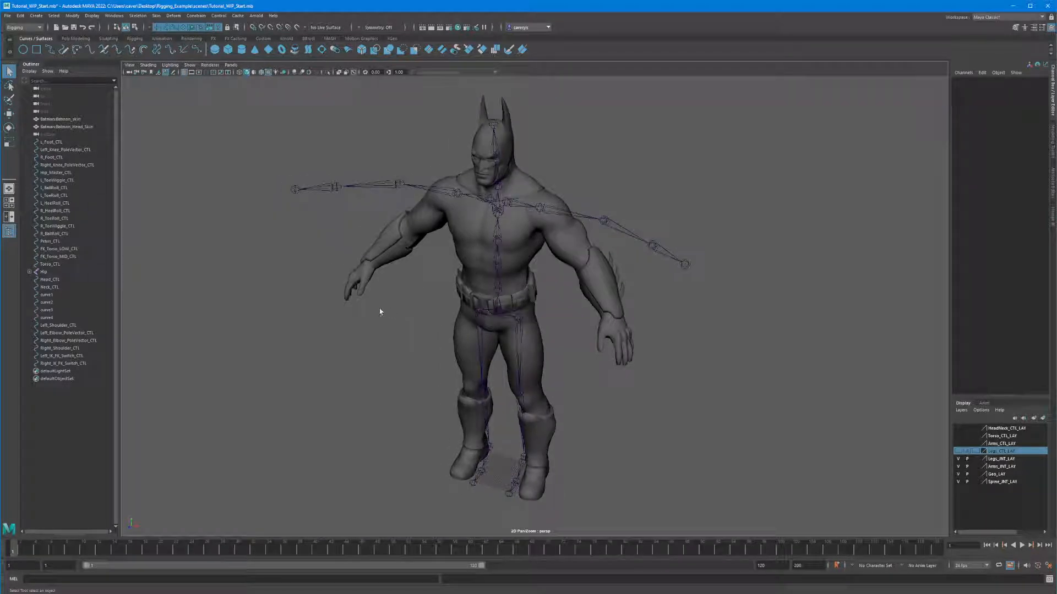
{"action": "left_click_drag", "start_coordinate": [368, 309], "coordinate": [384, 289], "text": "alt"}
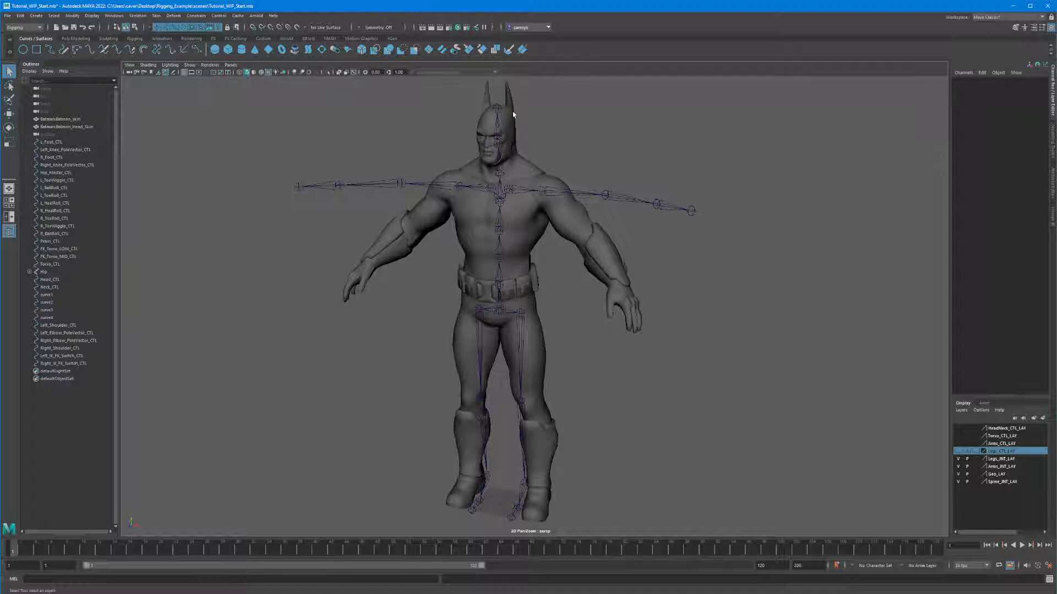
{"action": "left_click_drag", "start_coordinate": [513, 114], "coordinate": [413, 369], "text": "alt"}
{"action": "left_click_drag", "start_coordinate": [487, 233], "coordinate": [512, 197], "text": "alt"}
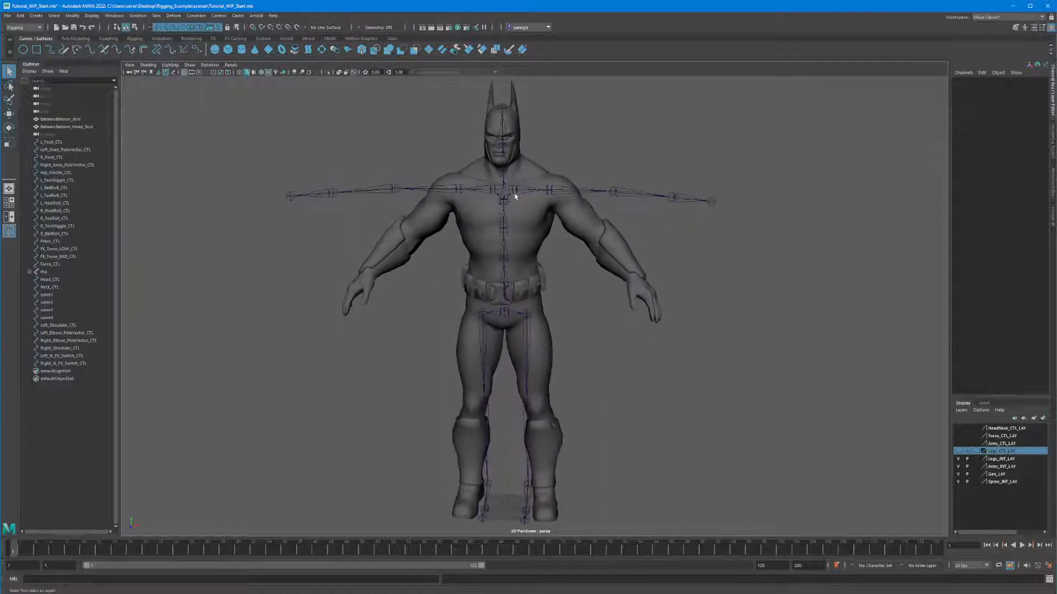
{"action": "left_click", "coordinate": [514, 191]}
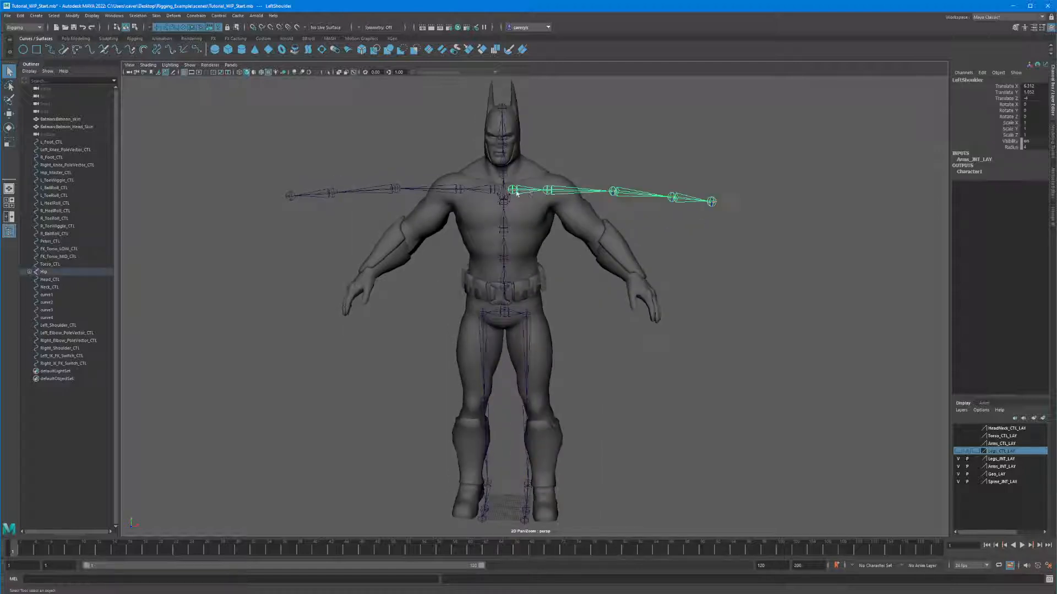
{"action": "left_click", "coordinate": [544, 192]}
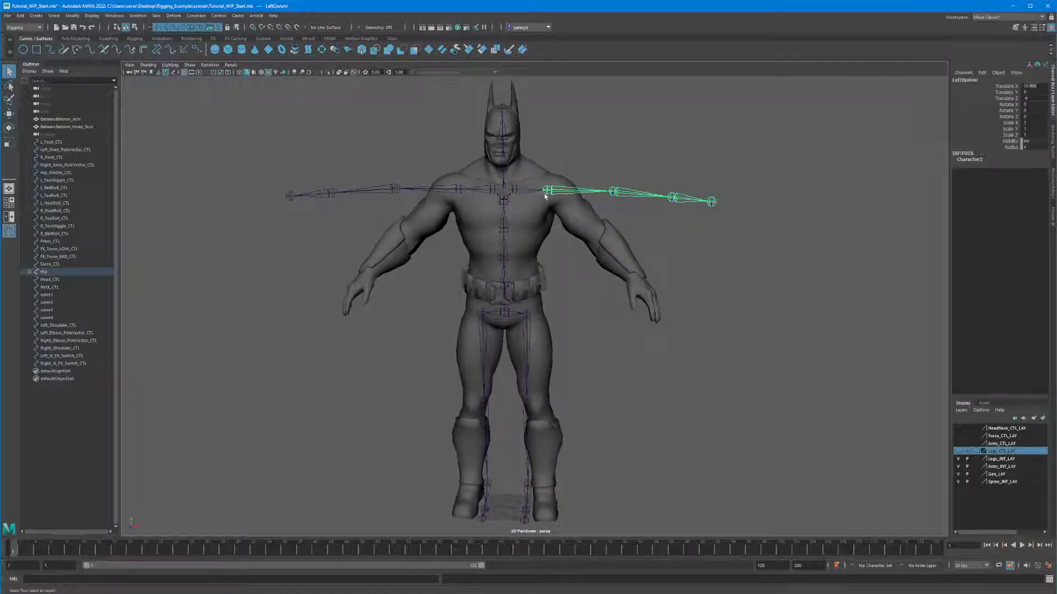
{"action": "left_click", "coordinate": [480, 193]}
{"action": "key", "text": "Delete"}
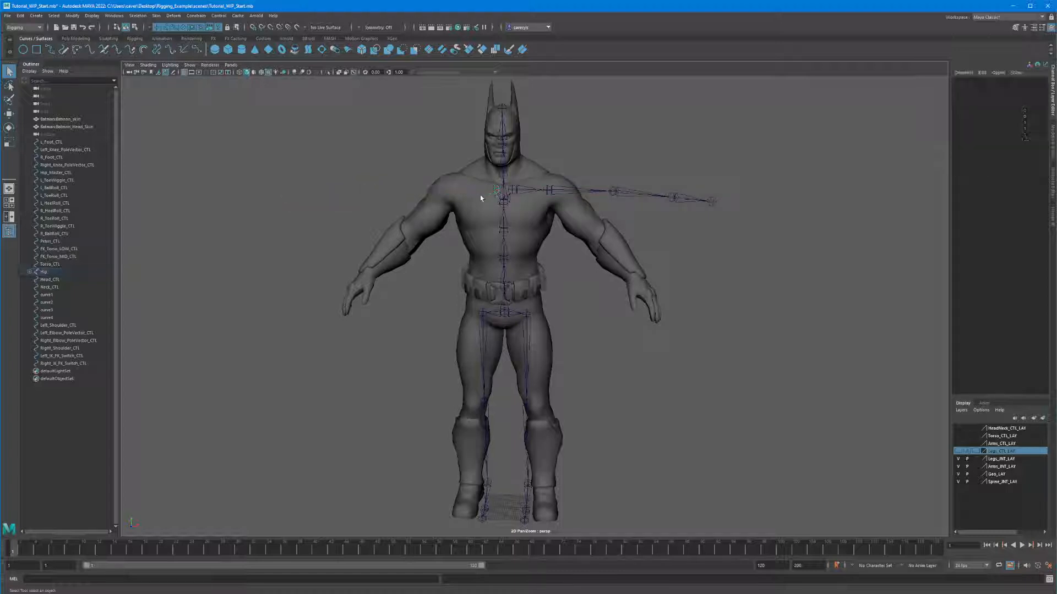
Step: Unparent the left upper arm joint chain from the left shoulder joint
{"action": "left_click", "coordinate": [494, 307]}
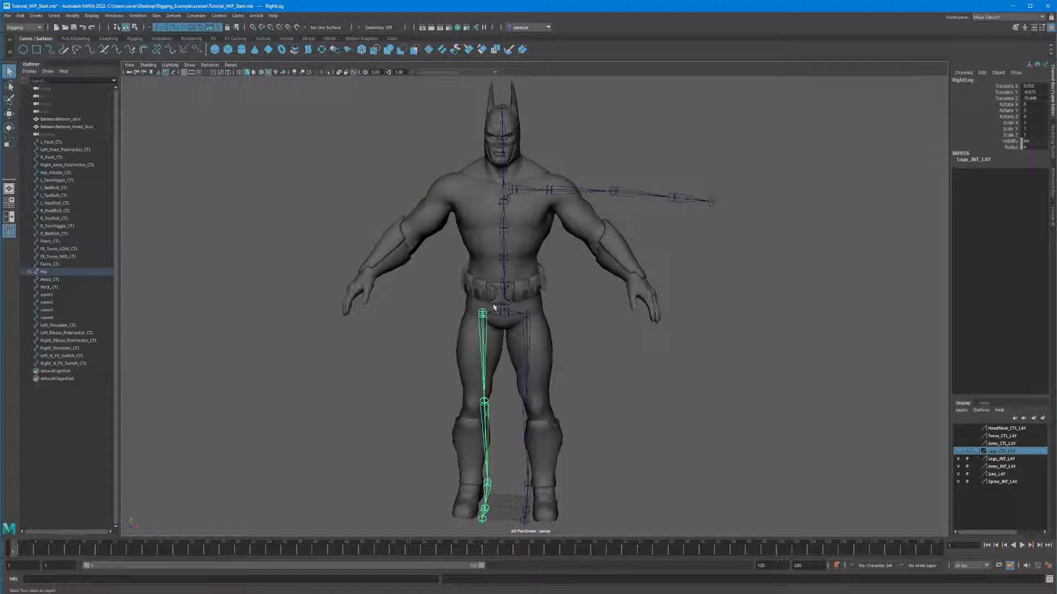
{"action": "left_click", "coordinate": [554, 317]}
{"action": "left_click", "coordinate": [543, 193]}
{"action": "left_click", "coordinate": [625, 165]}
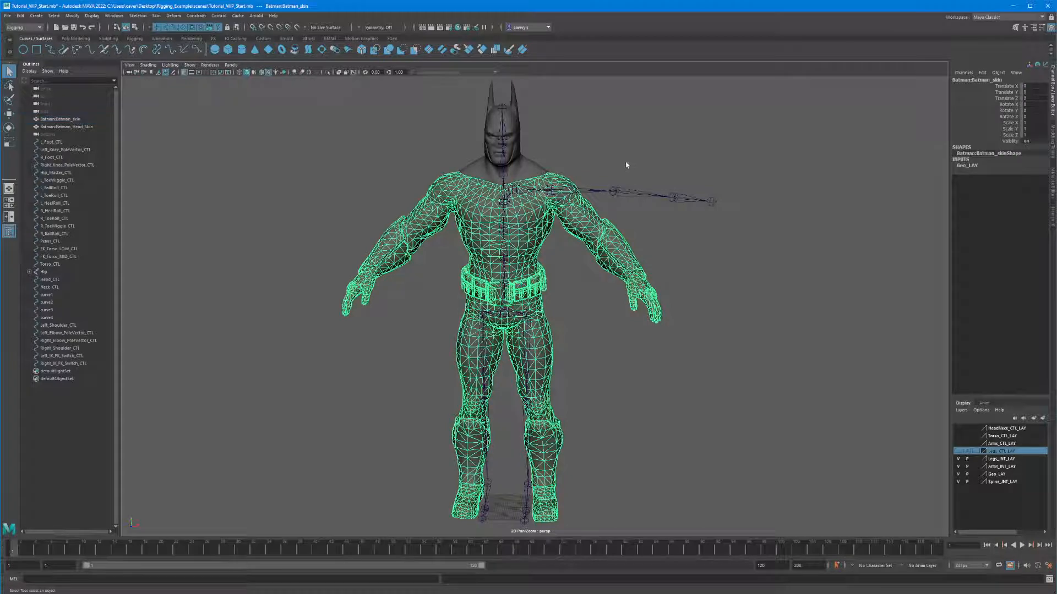
{"action": "left_click", "coordinate": [556, 192]}
{"action": "key", "text": "shift+p"}
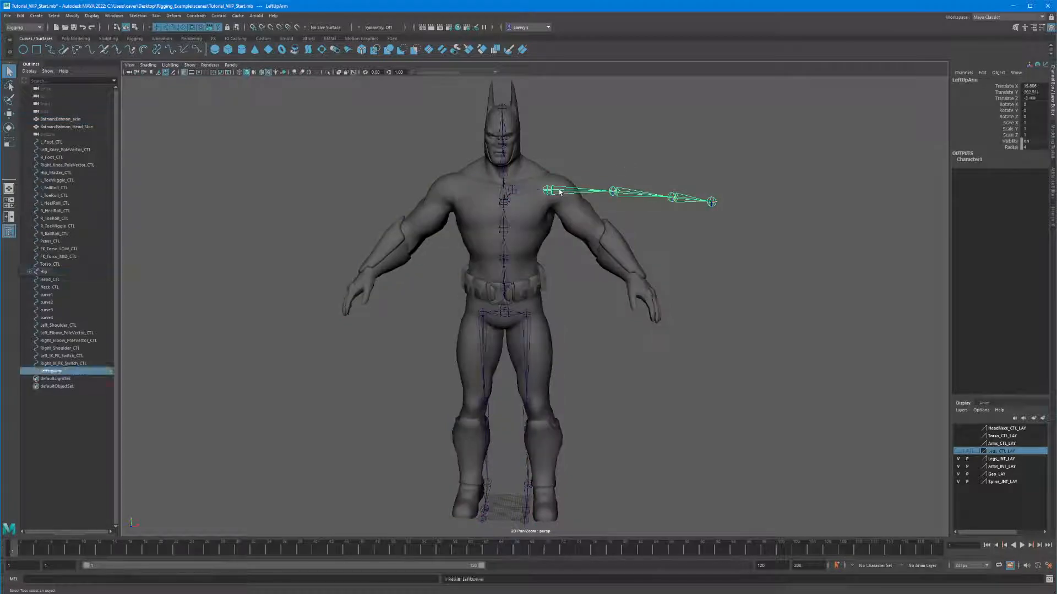
Step: Hide the Geo_LAY layer and delete the leftover left shoulder joint beside the upper spine
{"action": "left_click", "coordinate": [510, 188]}
{"action": "left_click", "coordinate": [511, 189]}
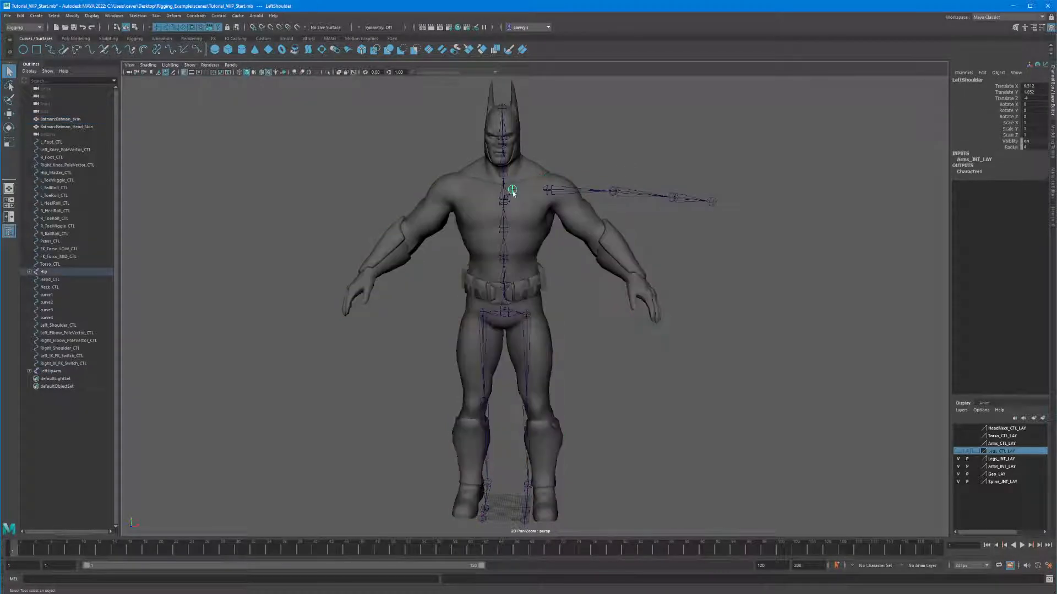
{"action": "left_click", "coordinate": [959, 483]}
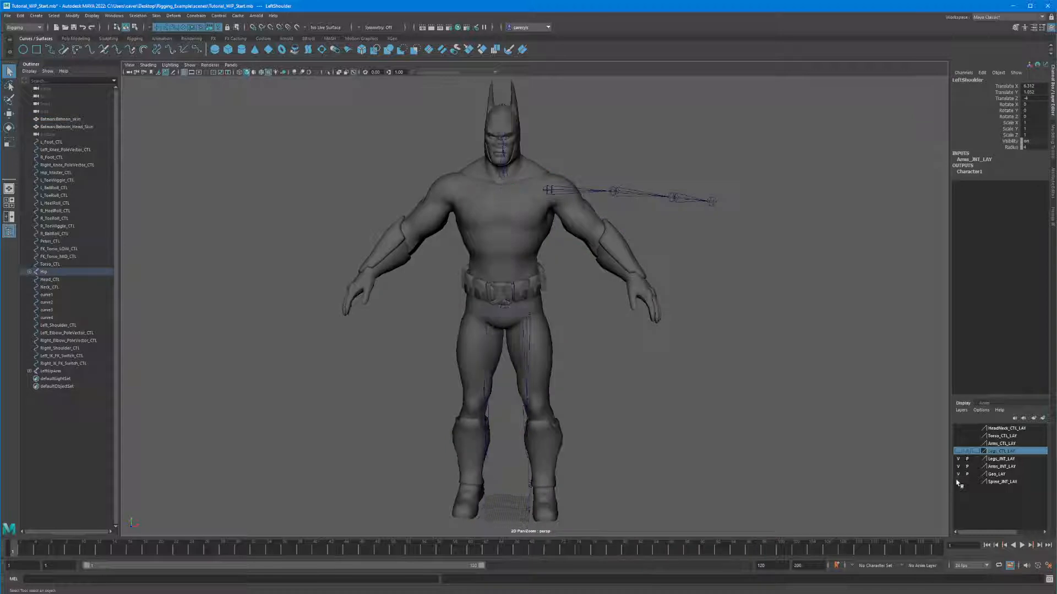
{"action": "left_click", "coordinate": [960, 481]}
{"action": "left_click", "coordinate": [958, 474]}
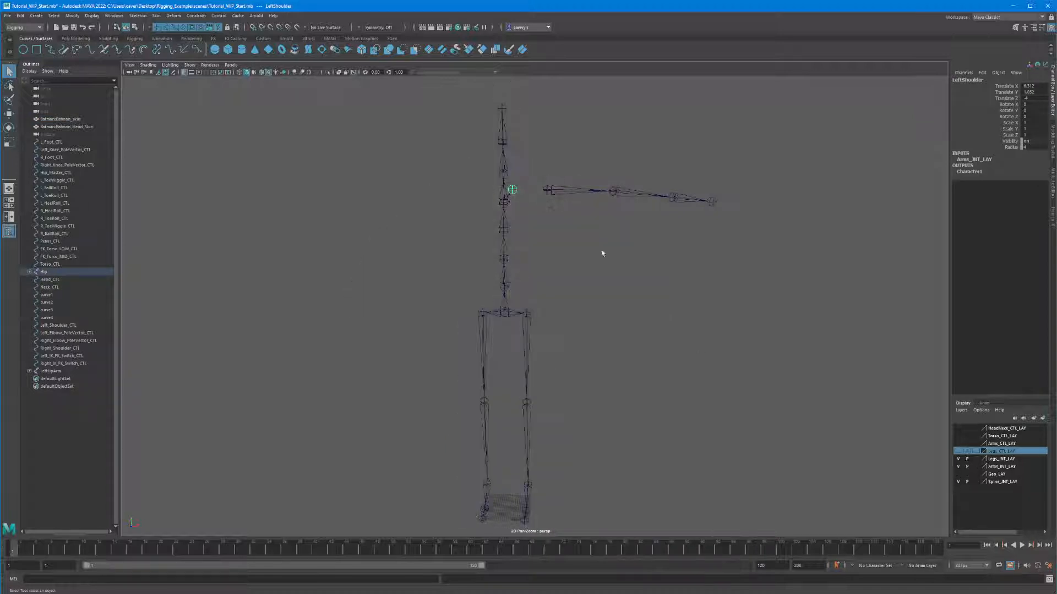
{"action": "left_click", "coordinate": [518, 207]}
{"action": "left_click", "coordinate": [512, 190]}
{"action": "left_click", "coordinate": [456, 171]}
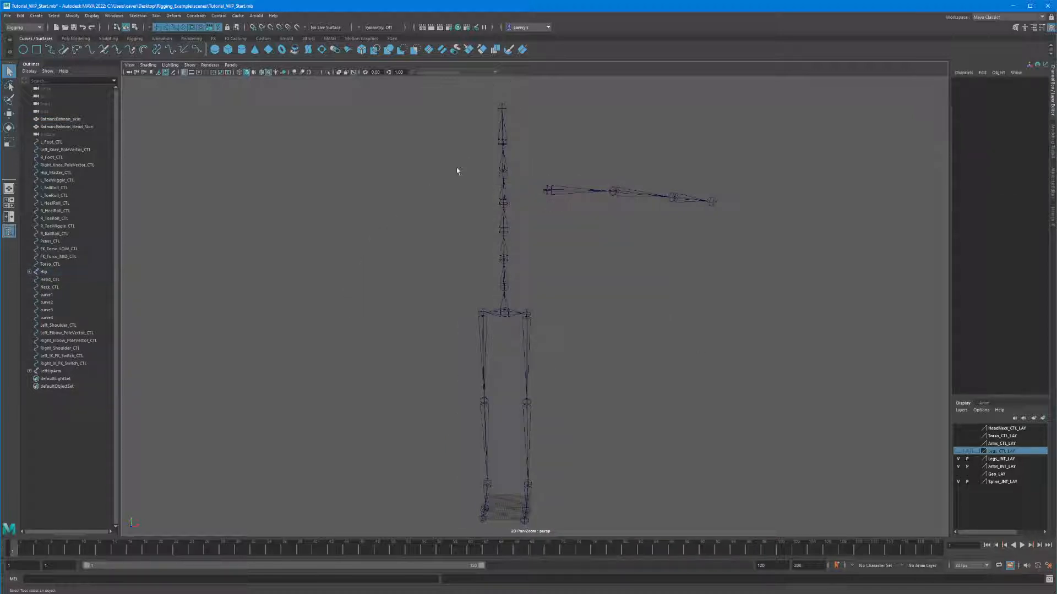
Step: Parent the left upper arm chain directly to the upper spine joint and inspect the resulting connection
{"action": "left_click", "coordinate": [540, 194]}
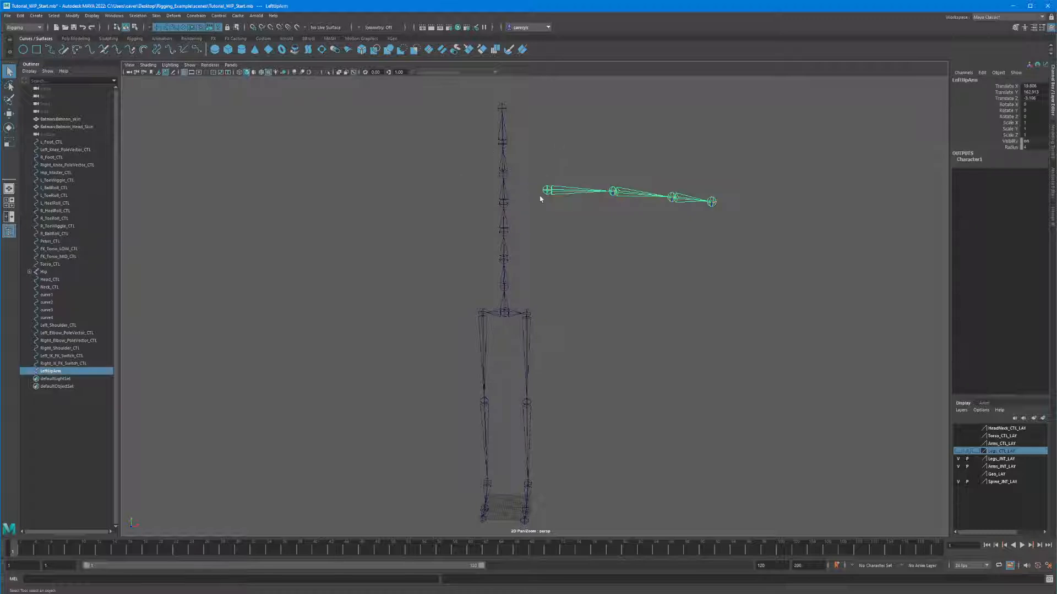
{"action": "left_click", "coordinate": [503, 205], "text": "shift"}
{"action": "key", "text": "p"}
{"action": "left_click", "coordinate": [562, 220]}
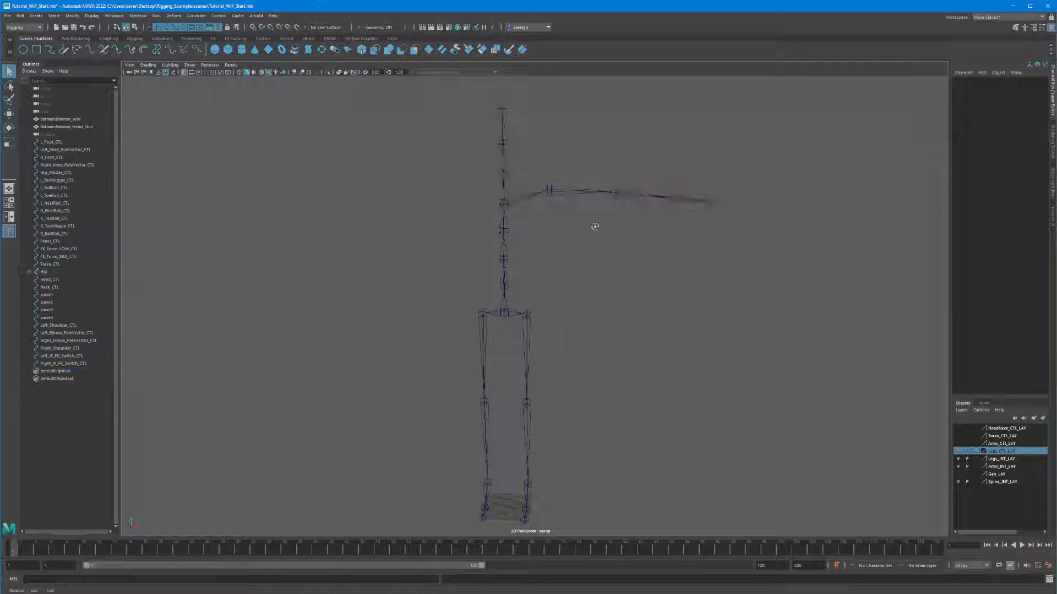
{"action": "mouse_move", "coordinate": [594, 226]}
{"action": "left_mouse_down", "text": "alt"}
{"action": "mouse_move", "coordinate": [572, 231]}
{"action": "mouse_move", "coordinate": [595, 223]}
{"action": "left_mouse_up", "text": "alt"}
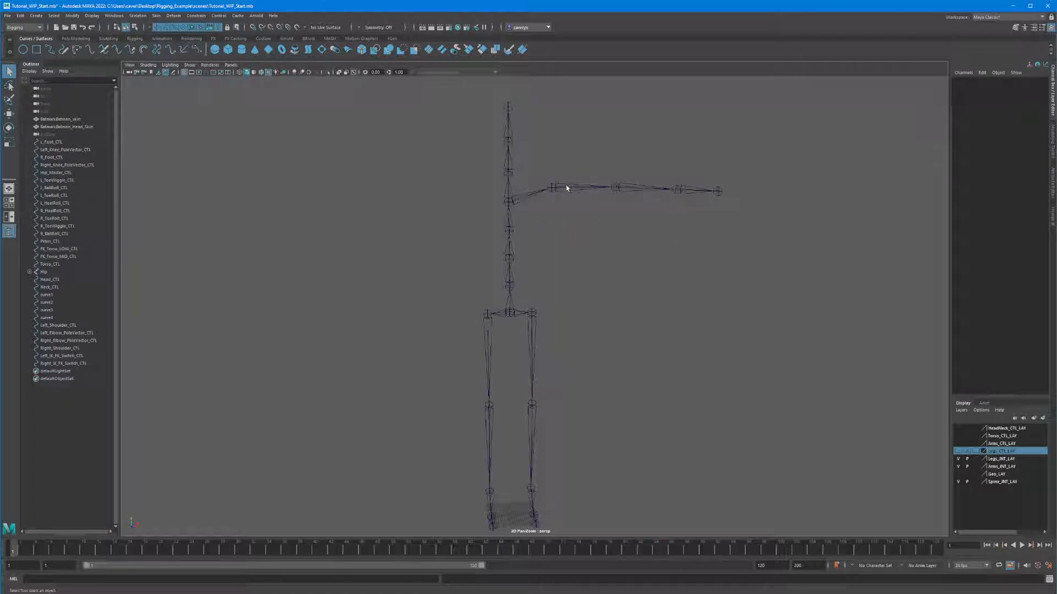
{"action": "left_click_drag", "start_coordinate": [567, 188], "coordinate": [545, 182], "text": "alt"}
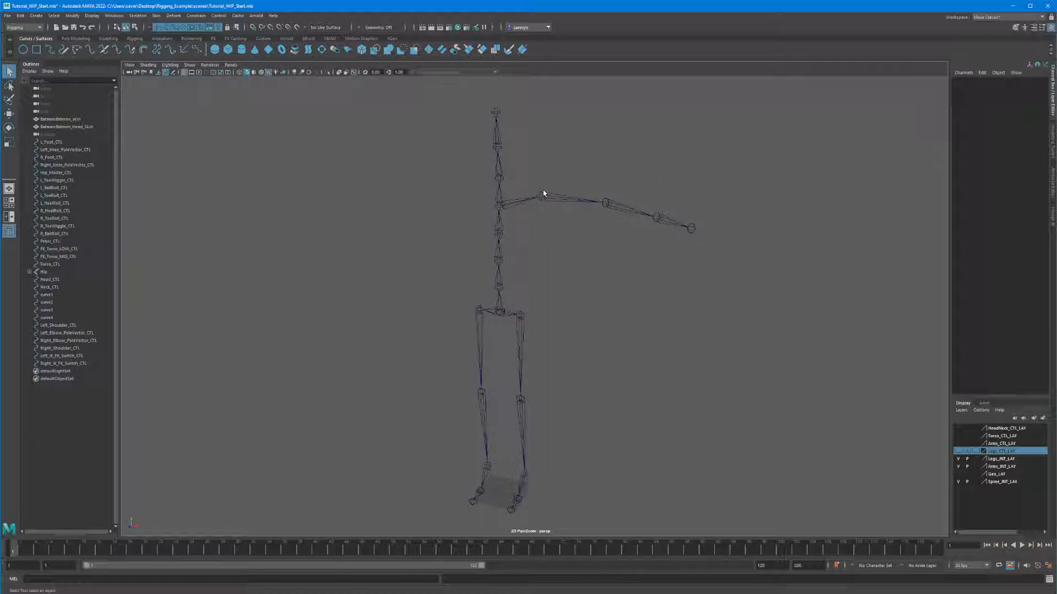
{"action": "mouse_move", "coordinate": [523, 208]}
{"action": "left_mouse_down", "text": "alt"}
{"action": "mouse_move", "coordinate": [503, 234]}
{"action": "mouse_move", "coordinate": [535, 203]}
{"action": "left_mouse_up", "text": "alt"}
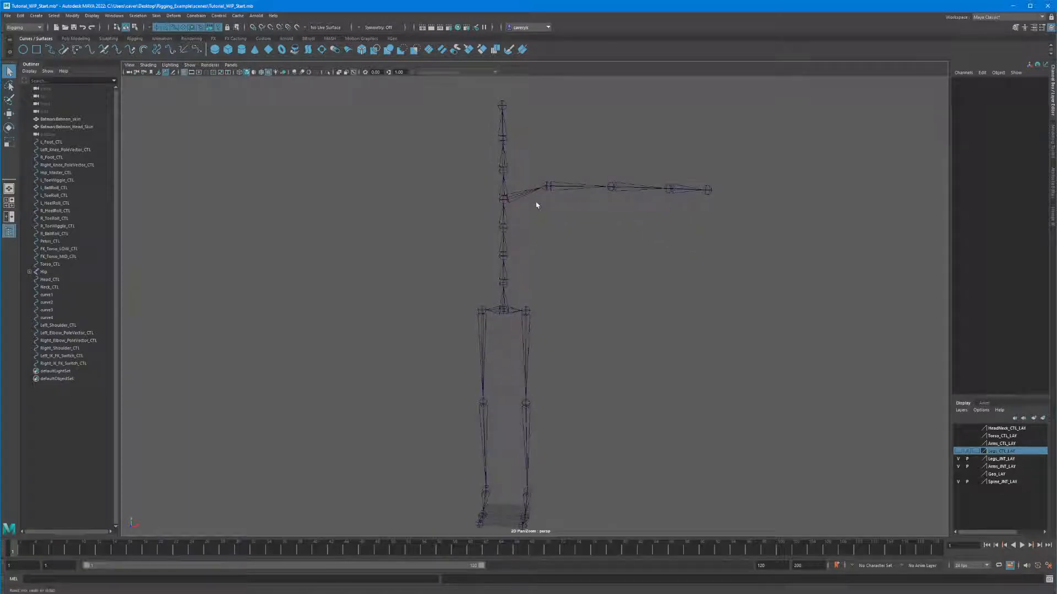
Step: Unparent the left upper arm chain from the spine so that it is a separate chain again
{"action": "left_click", "coordinate": [555, 184]}
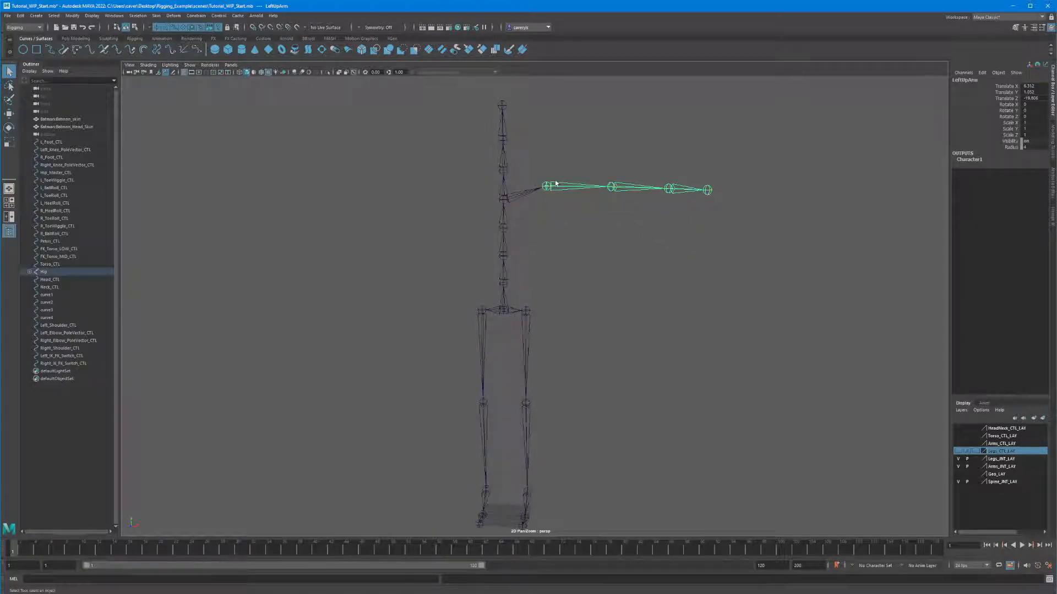
{"action": "key", "text": "shift+p"}
{"action": "left_click_drag", "start_coordinate": [550, 200], "coordinate": [542, 213], "text": "alt"}
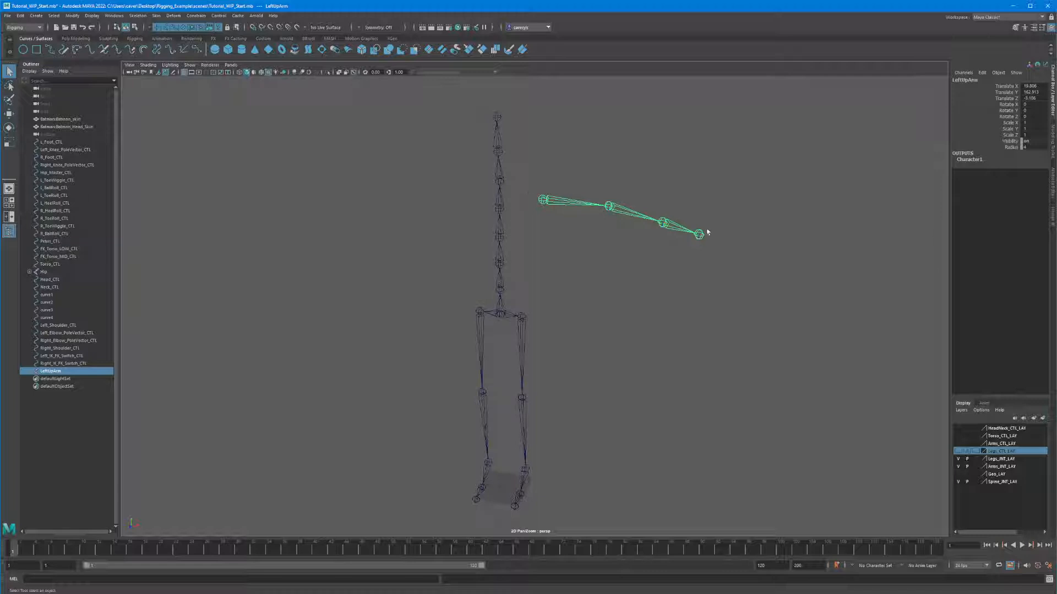
{"action": "left_click_drag", "start_coordinate": [611, 250], "coordinate": [556, 220], "text": "alt"}
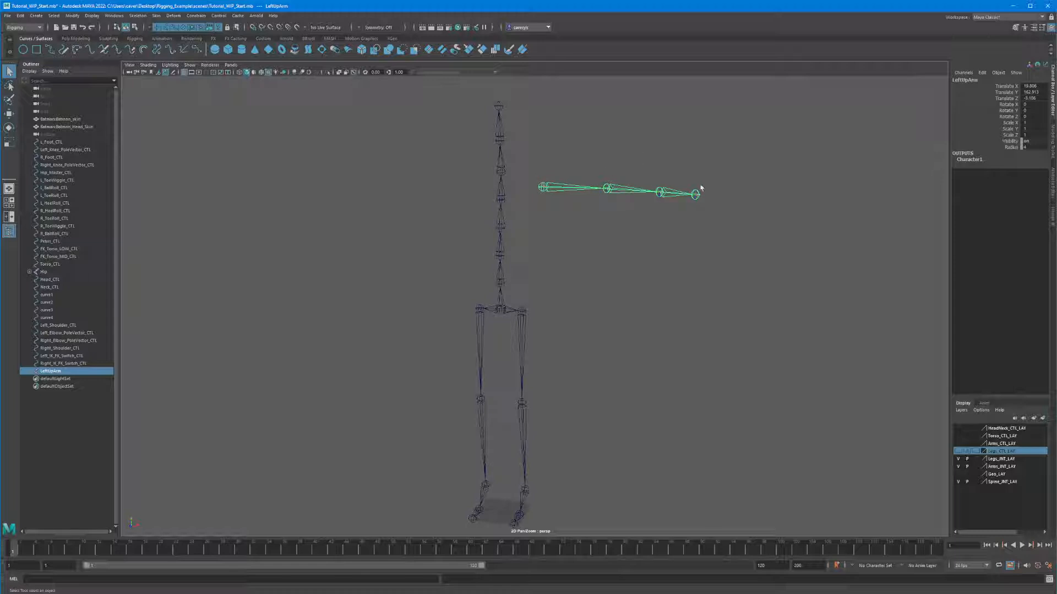
{"action": "left_click_drag", "start_coordinate": [694, 197], "coordinate": [688, 220], "text": "alt"}
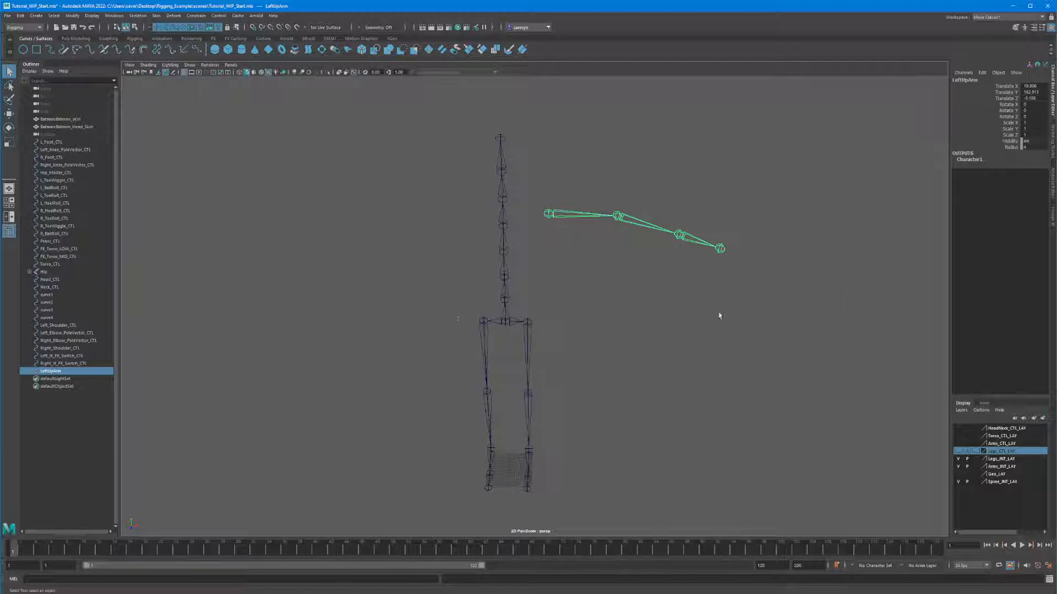
{"action": "left_click_drag", "start_coordinate": [719, 316], "coordinate": [604, 279], "text": "alt"}
{"action": "left_click_drag", "start_coordinate": [560, 230], "coordinate": [530, 231], "text": "alt"}
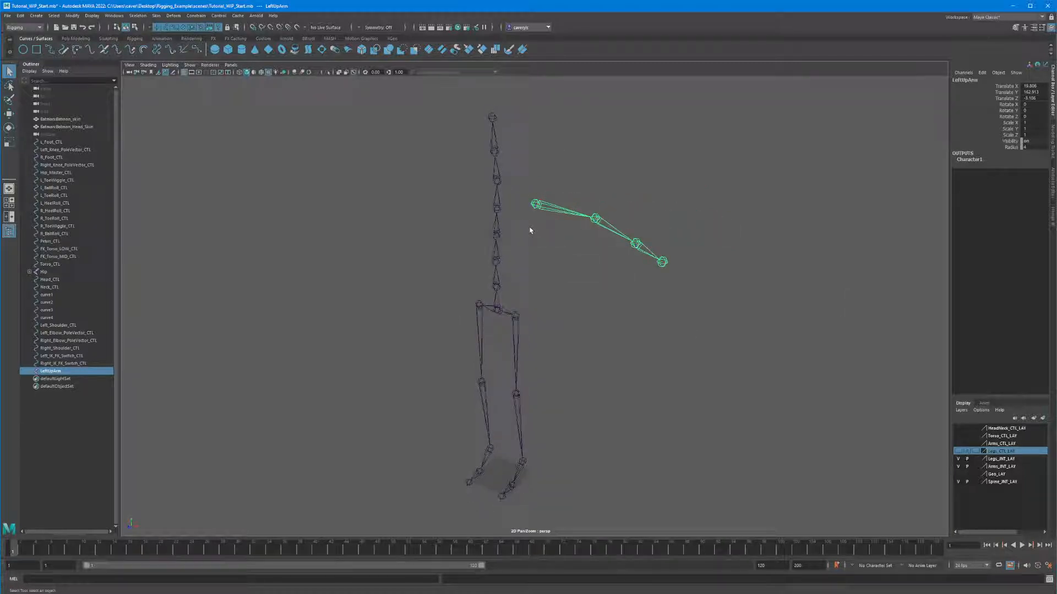
{"action": "mouse_move", "coordinate": [501, 227]}
{"action": "left_mouse_down", "text": "alt"}
{"action": "mouse_move", "coordinate": [532, 232]}
{"action": "mouse_move", "coordinate": [511, 228]}
{"action": "mouse_move", "coordinate": [531, 245]}
{"action": "mouse_move", "coordinate": [509, 240]}
{"action": "left_mouse_up", "text": "alt"}
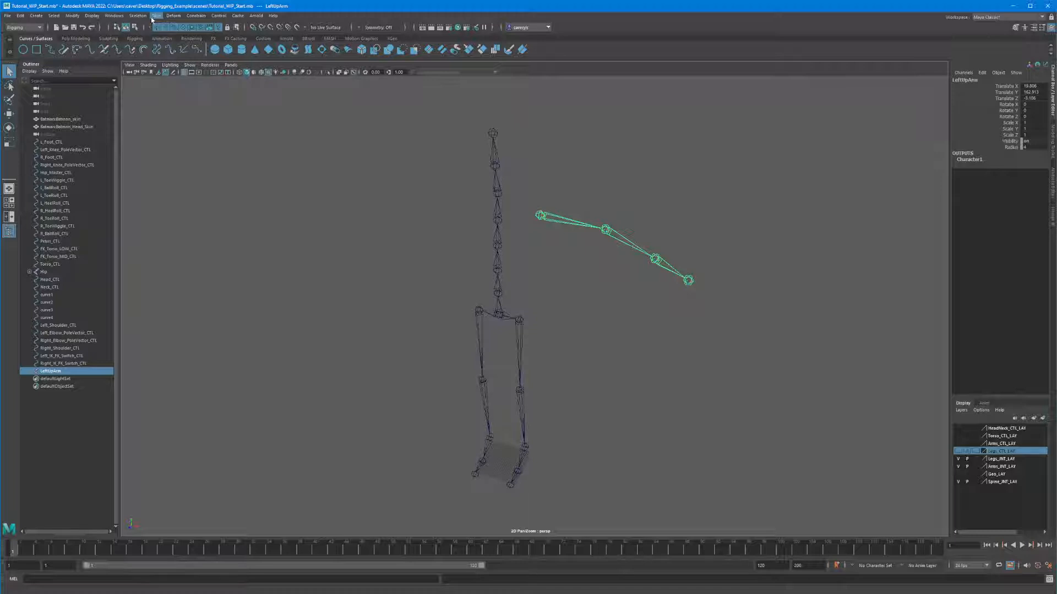
Step: Create a single new joint and snap it onto the first joint of the left upper arm chain
{"action": "left_click", "coordinate": [138, 16]}
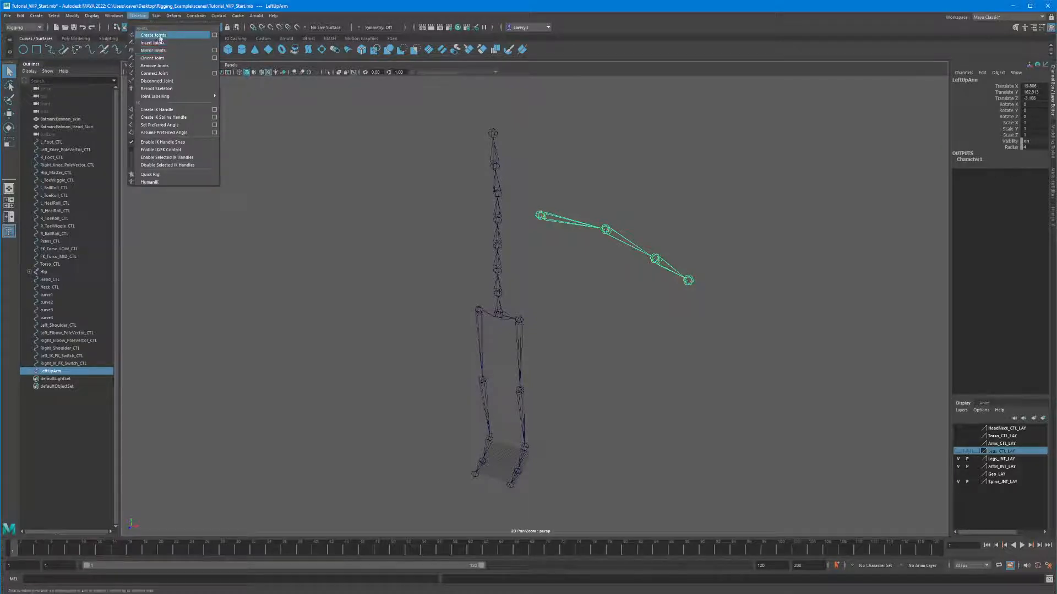
{"action": "left_click", "coordinate": [153, 36]}
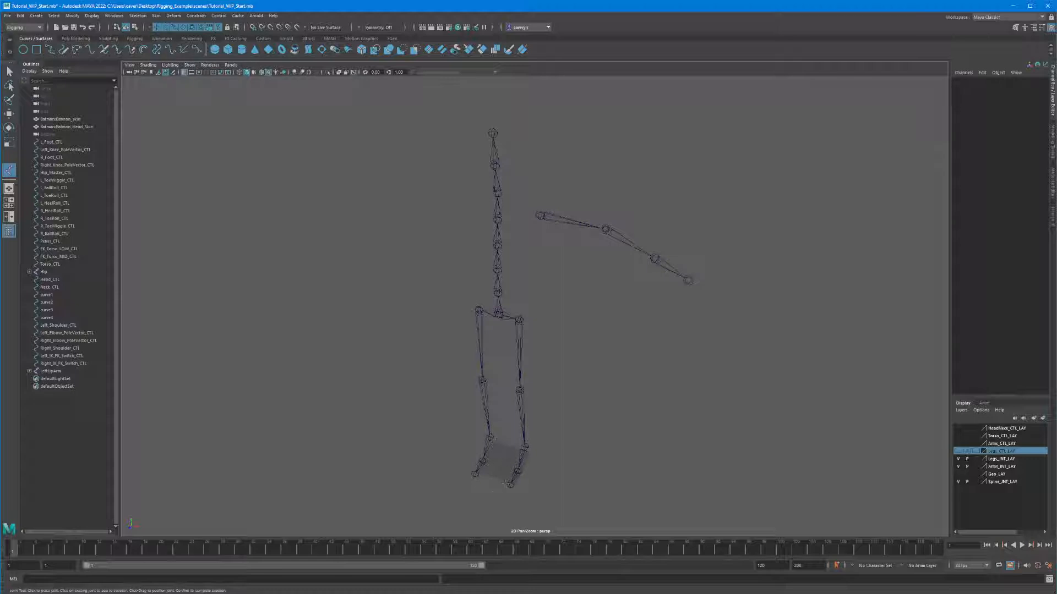
{"action": "left_click", "coordinate": [508, 451]}
{"action": "key", "text": "q"}
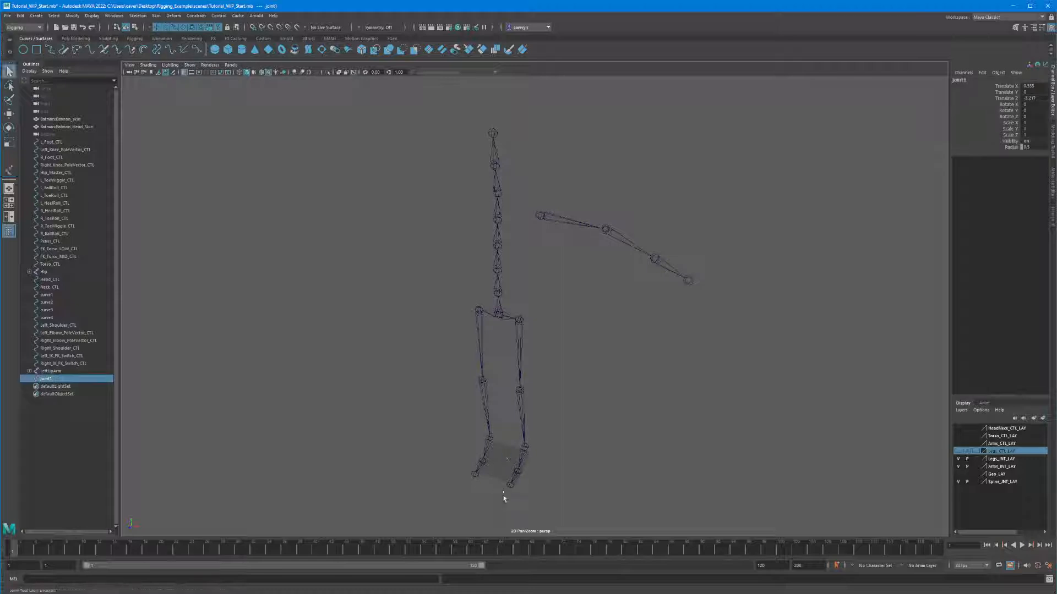
{"action": "key", "text": "w"}
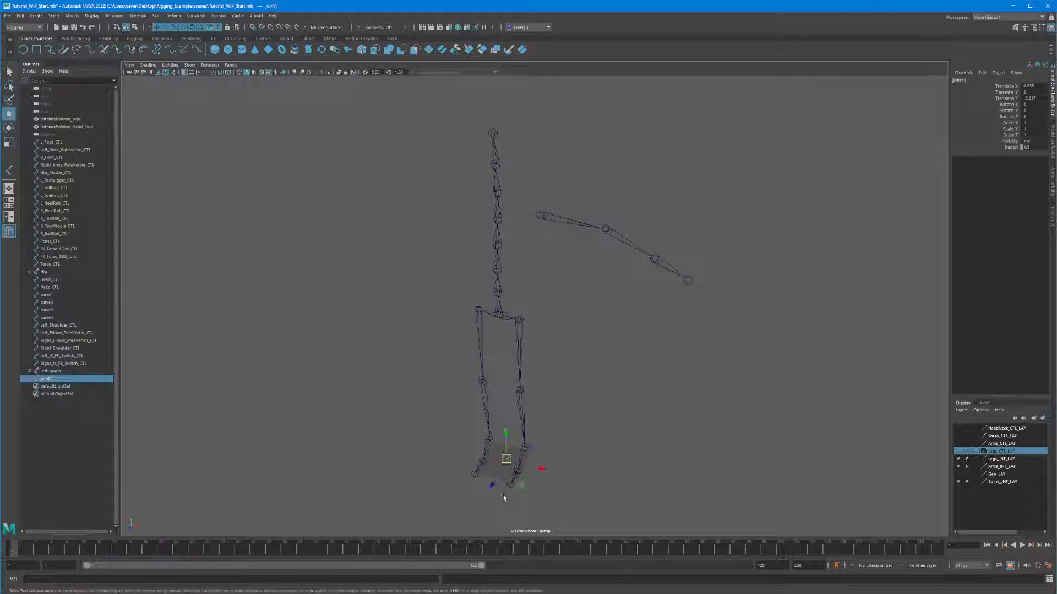
{"action": "key", "text": "v"}
{"action": "middle_click_drag", "start_coordinate": [541, 209], "coordinate": [539, 220]}
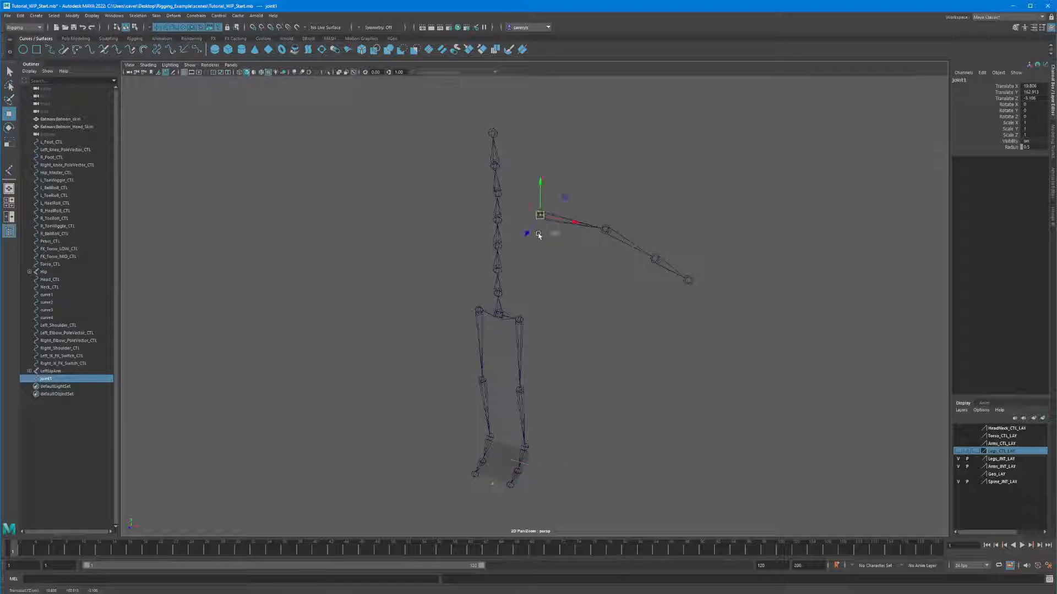
Step: Move the new joint along X toward the spine to about 4.9 and enlarge its radius to match the other joints
{"action": "left_click_drag", "start_coordinate": [574, 222], "coordinate": [583, 198]}
{"action": "left_click", "coordinate": [569, 200]}
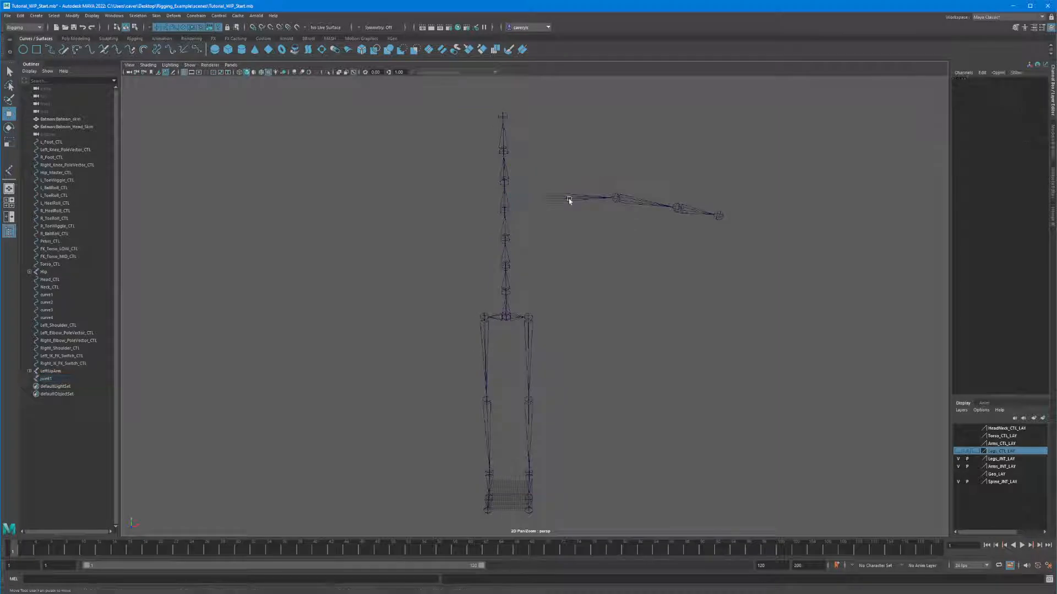
{"action": "left_click", "coordinate": [569, 200]}
{"action": "left_click_drag", "start_coordinate": [525, 186], "coordinate": [514, 205]}
{"action": "left_click", "coordinate": [1037, 148]}
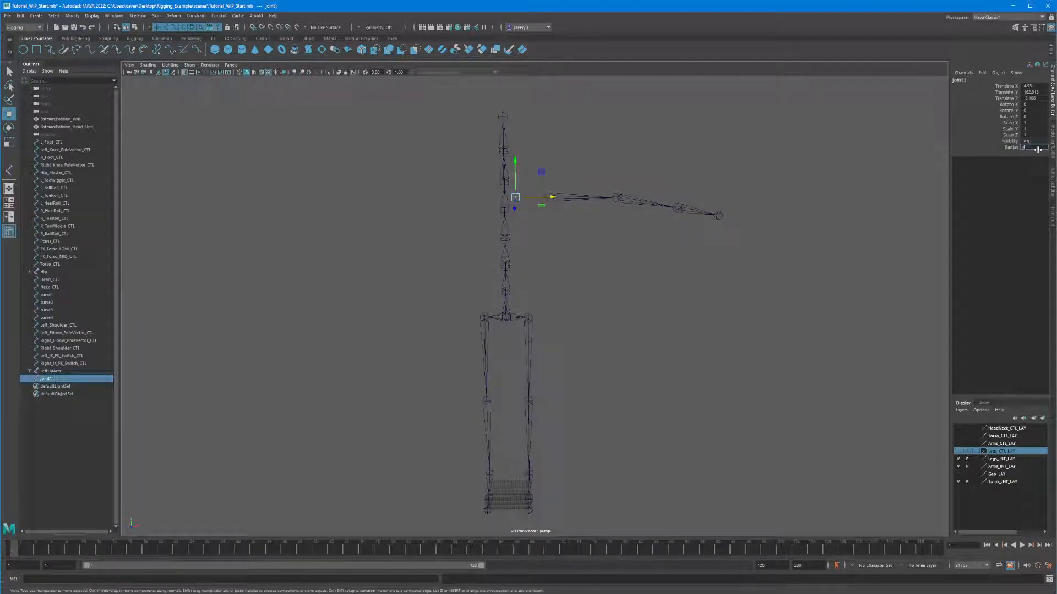
{"action": "left_click", "coordinate": [611, 132]}
Step: Snap the new joint back onto the first joint of the left upper arm chain and move it along X toward the spine to about 4.3
{"action": "left_click_drag", "start_coordinate": [611, 132], "coordinate": [550, 196], "text": "alt"}
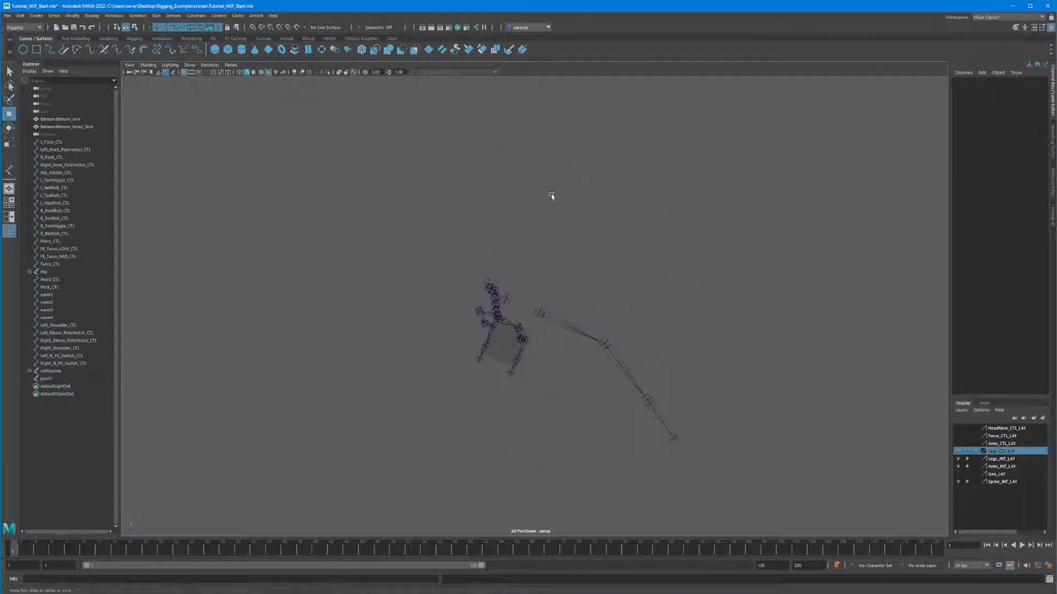
{"action": "right_click_drag", "start_coordinate": [552, 195], "coordinate": [814, 242], "text": "alt"}
{"action": "left_click_drag", "start_coordinate": [753, 286], "coordinate": [748, 239], "text": "alt"}
{"action": "middle_click_drag", "start_coordinate": [714, 241], "coordinate": [704, 288], "text": "alt"}
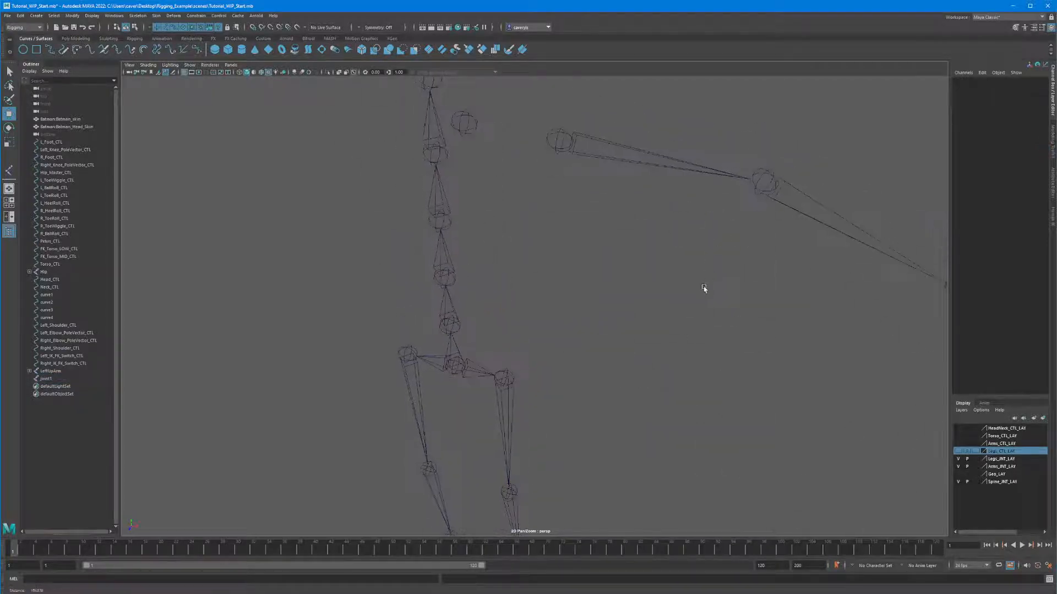
{"action": "left_click_drag", "start_coordinate": [703, 288], "coordinate": [638, 246], "text": "alt"}
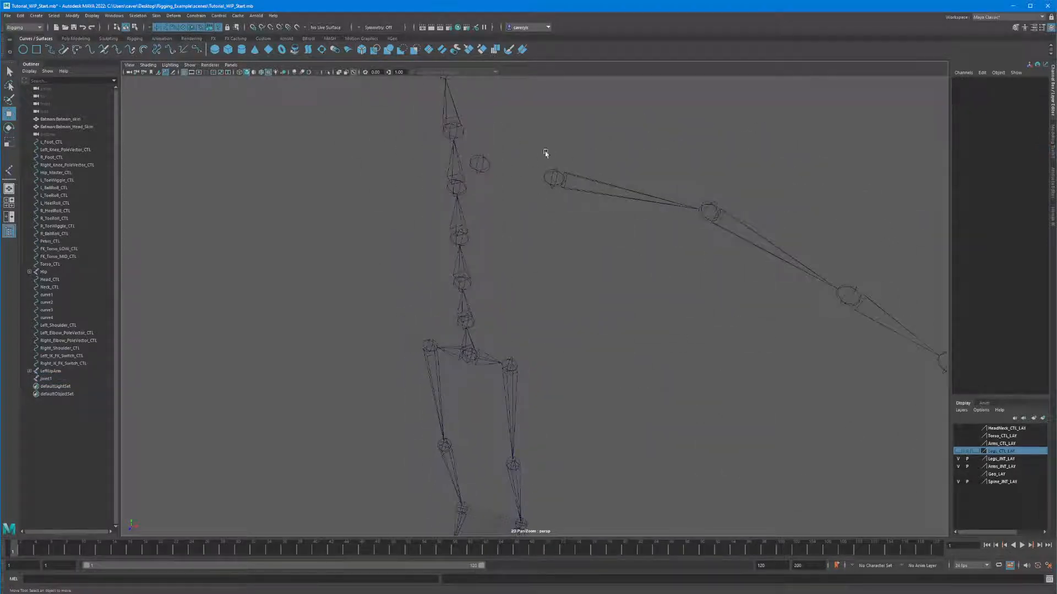
{"action": "left_click", "coordinate": [481, 163]}
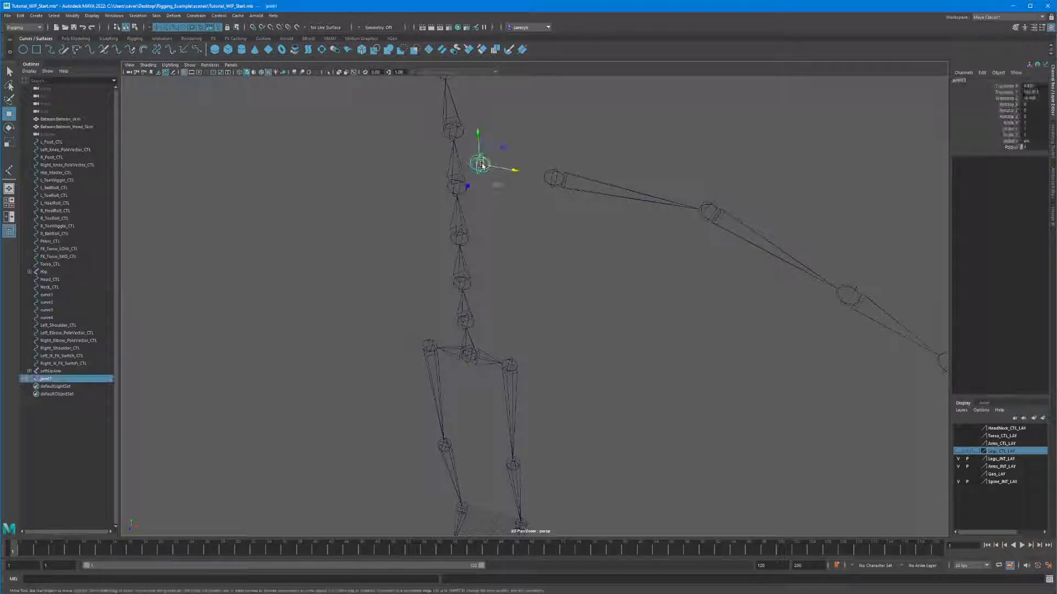
{"action": "key", "text": "v"}
{"action": "middle_click_drag", "start_coordinate": [543, 194], "coordinate": [557, 179]}
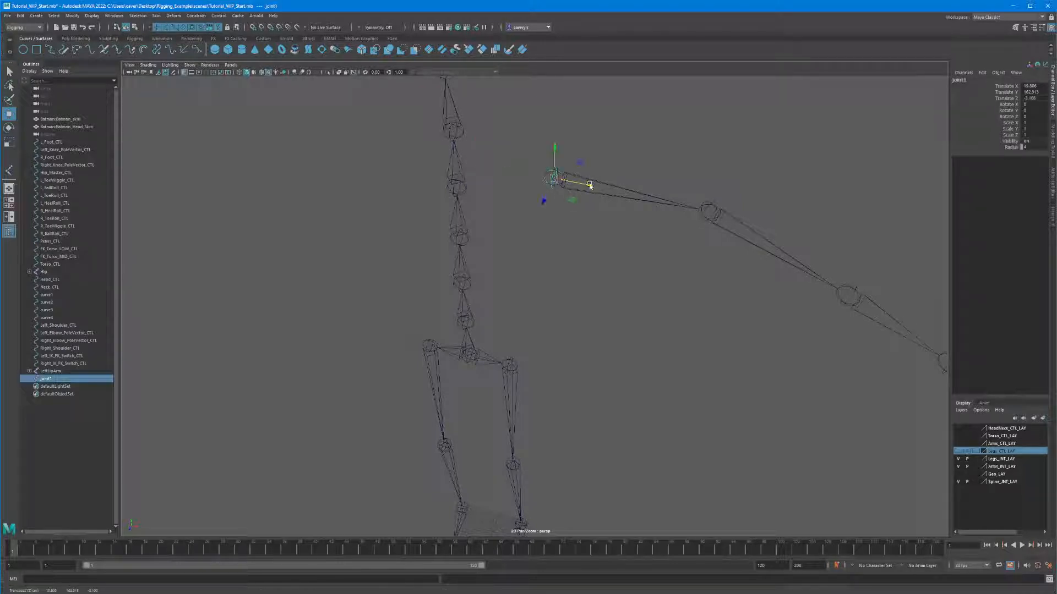
{"action": "left_click_drag", "start_coordinate": [590, 186], "coordinate": [512, 171]}
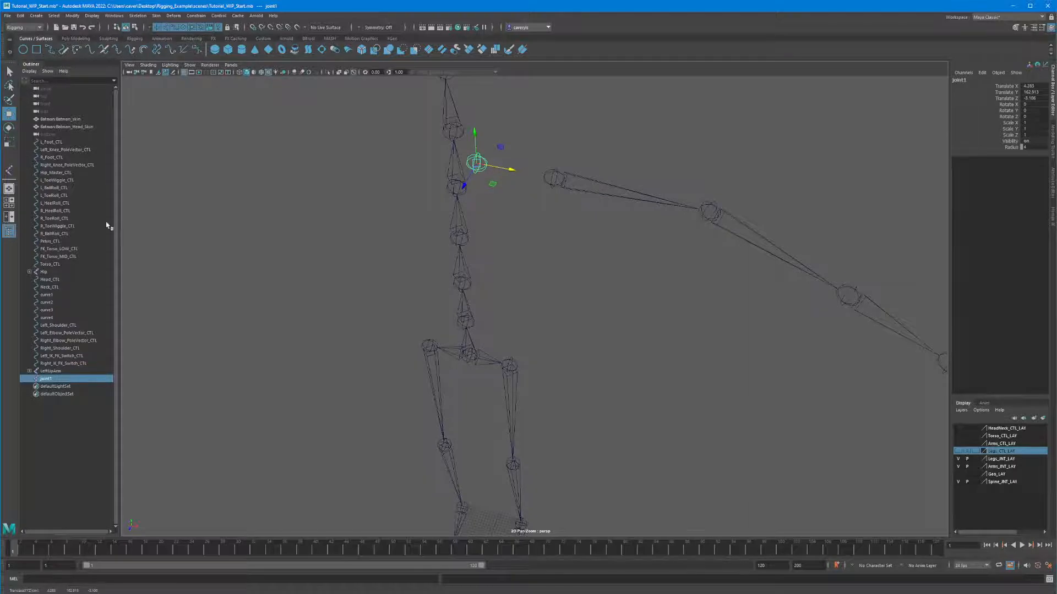
Step: Bring up the Orient Joint options and display the local axes of the new joint and LeftUpArm
{"action": "left_click_drag", "start_coordinate": [385, 203], "coordinate": [318, 197], "text": "alt"}
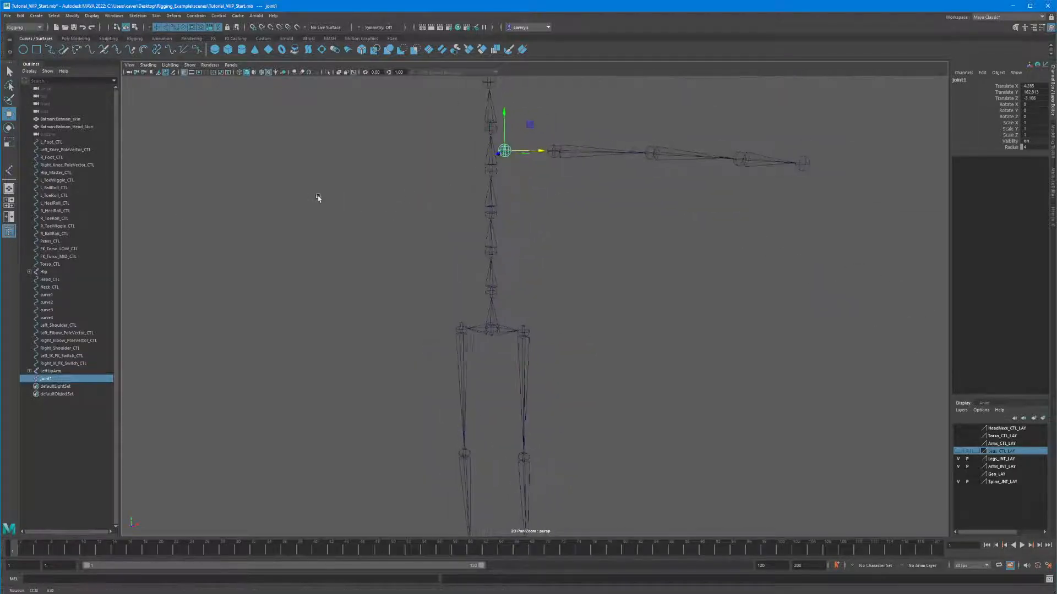
{"action": "left_click_drag", "start_coordinate": [550, 148], "coordinate": [503, 177], "text": "alt"}
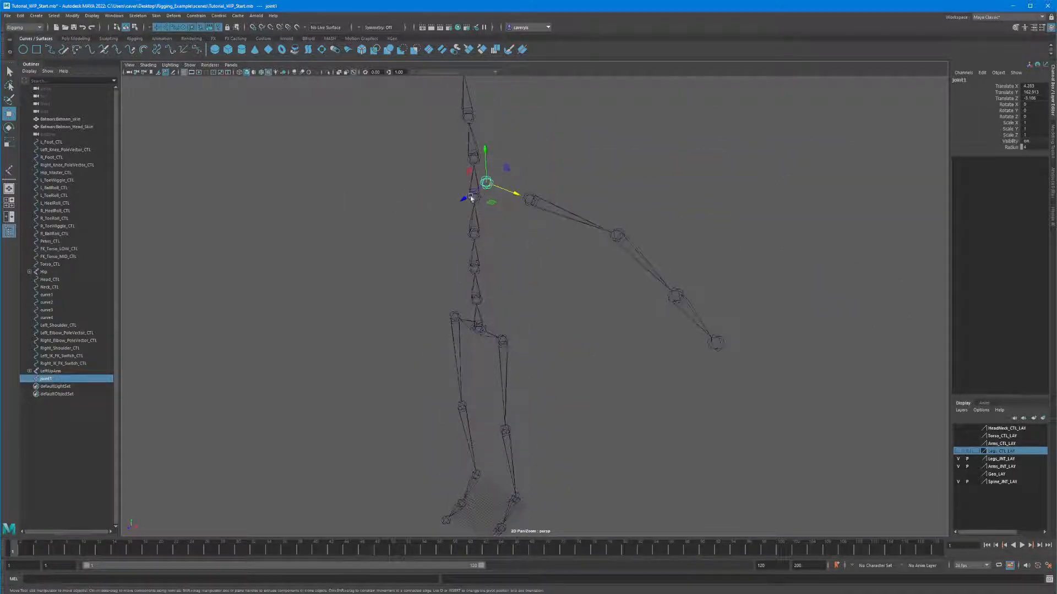
{"action": "left_click", "coordinate": [494, 220]}
{"action": "left_click", "coordinate": [487, 184]}
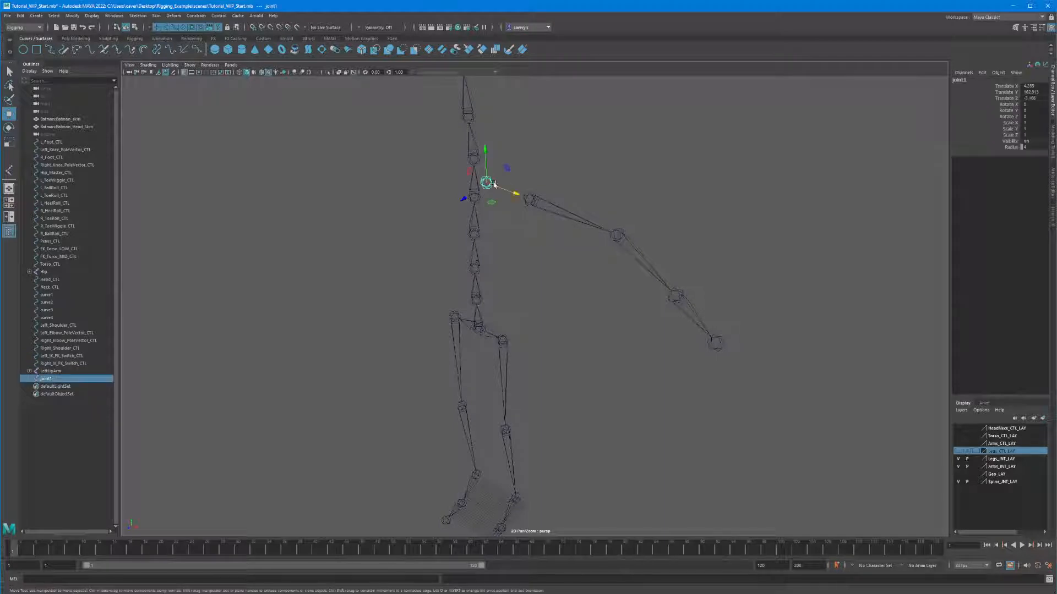
{"action": "left_click", "coordinate": [541, 221], "text": "shift"}
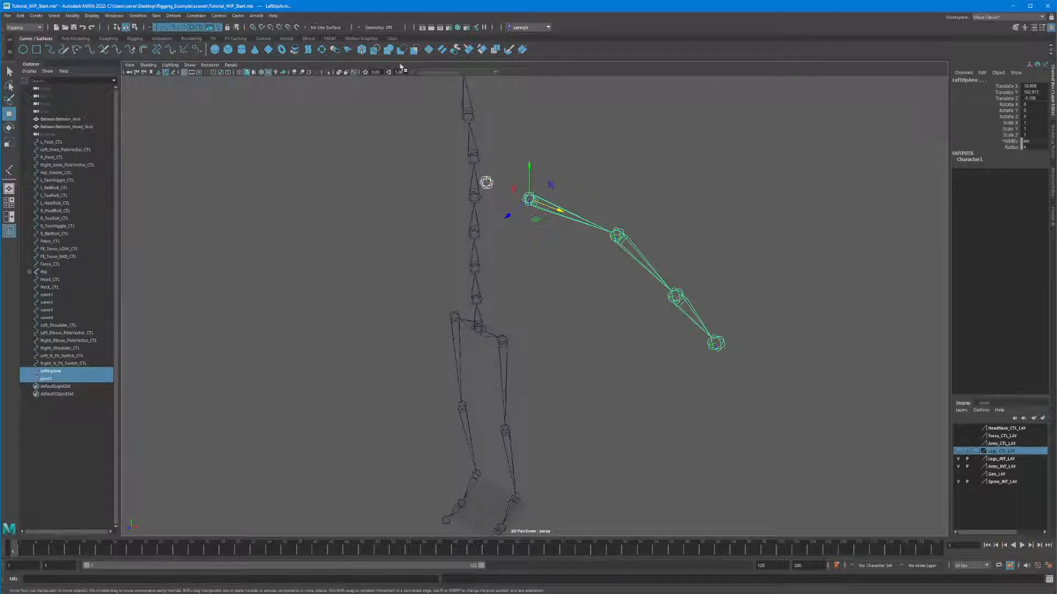
{"action": "left_click", "coordinate": [147, 16]}
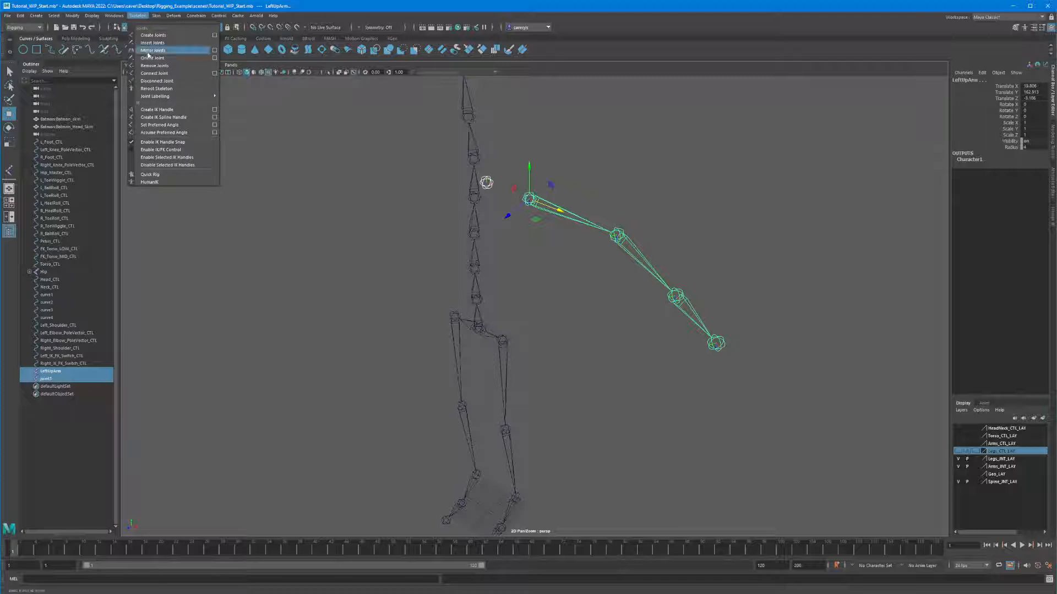
{"action": "left_click", "coordinate": [214, 58]}
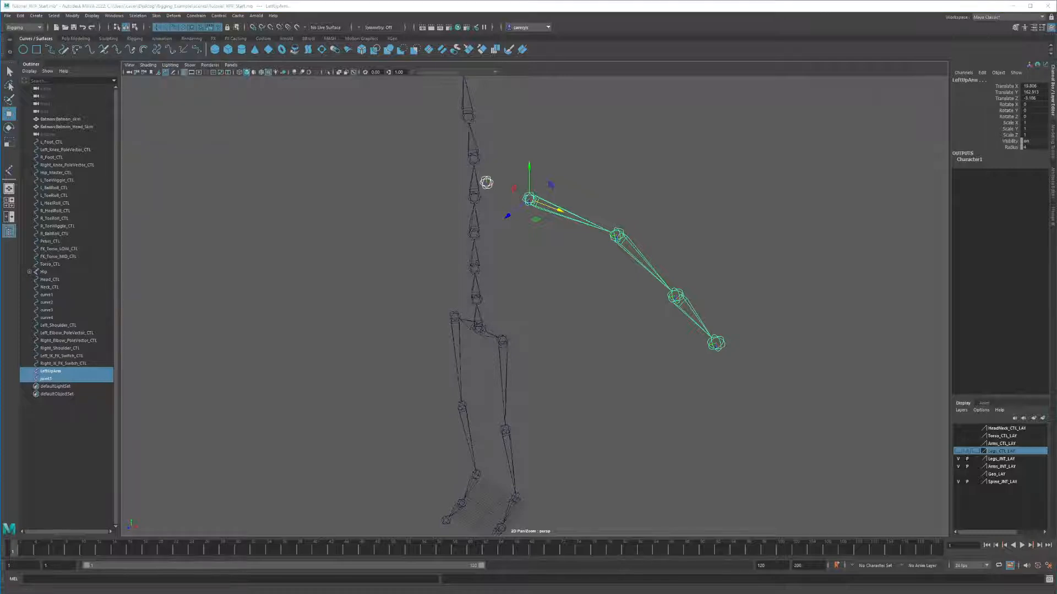
{"action": "left_click", "coordinate": [236, 243]}
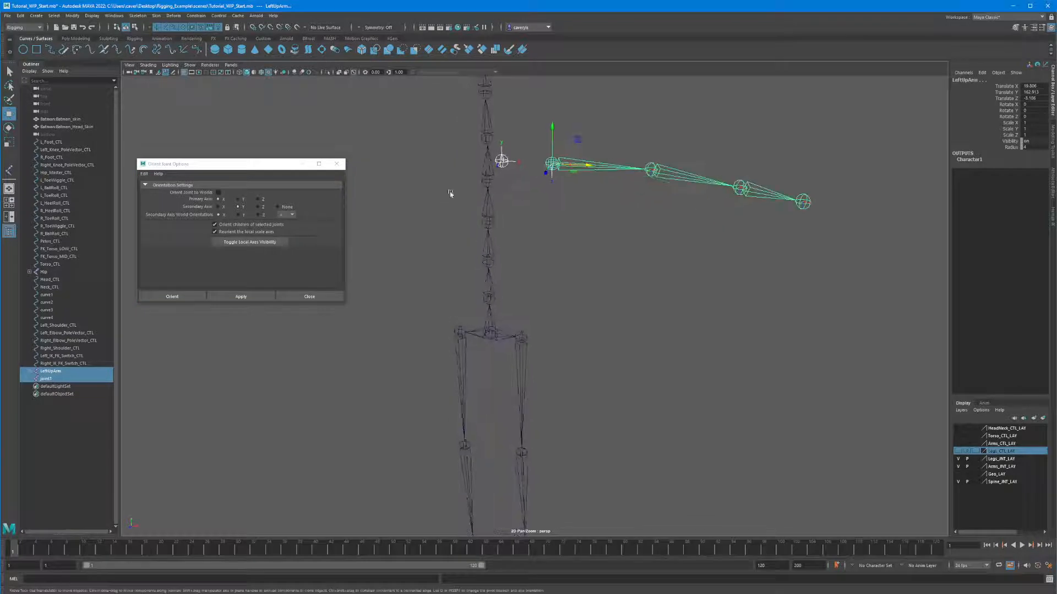
{"action": "left_click", "coordinate": [573, 215]}
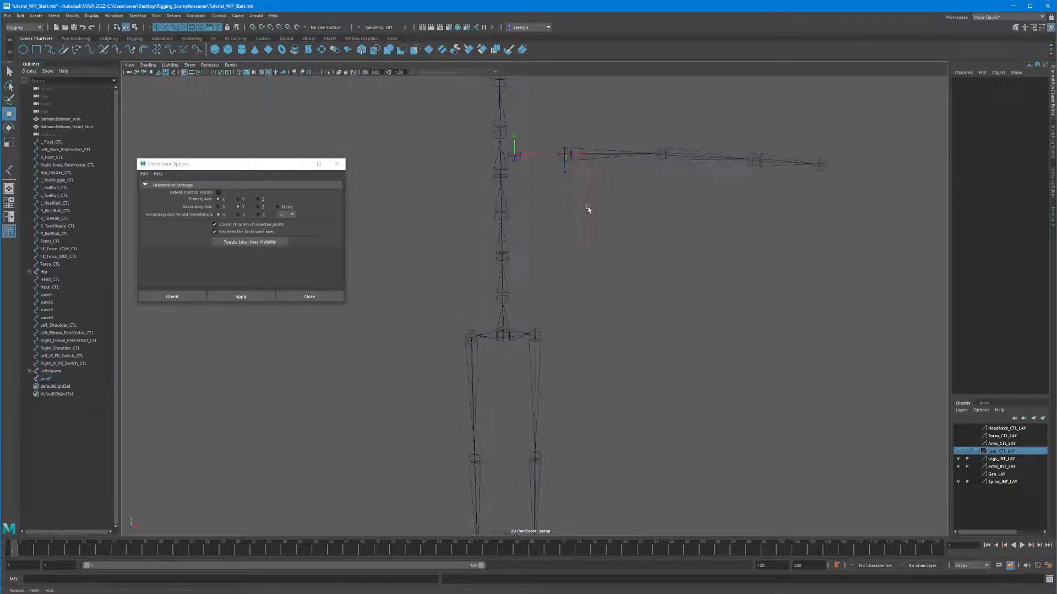
Step: Display the local axes of LeftArm, LeftHand and LeftHand_End and compare them with the new joint's axes
{"action": "left_click_drag", "start_coordinate": [568, 165], "coordinate": [533, 168], "text": "alt"}
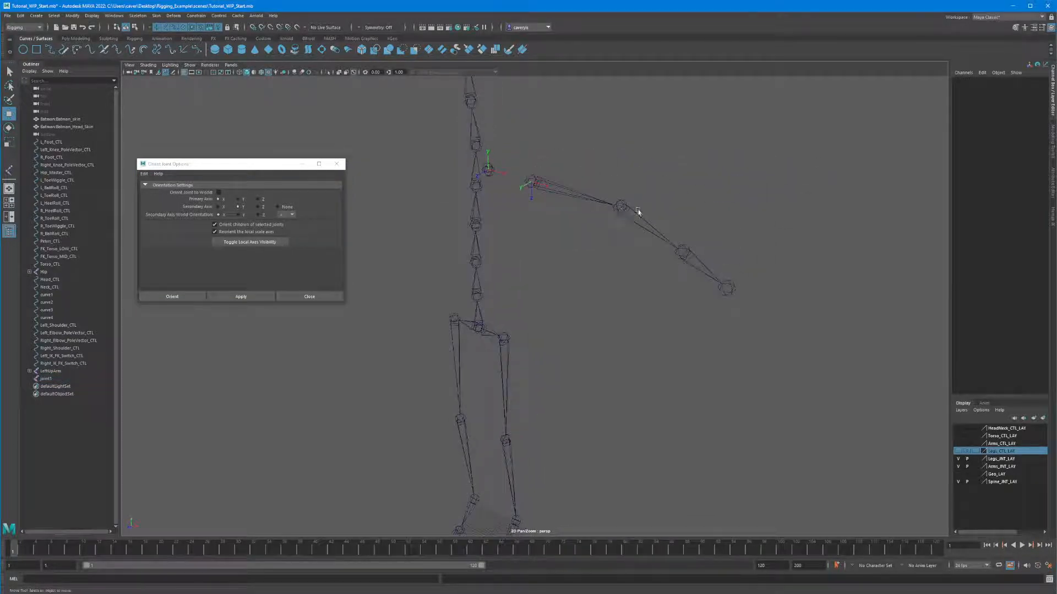
{"action": "left_click", "coordinate": [637, 211]}
{"action": "left_click_drag", "start_coordinate": [637, 212], "coordinate": [593, 204], "text": "alt"}
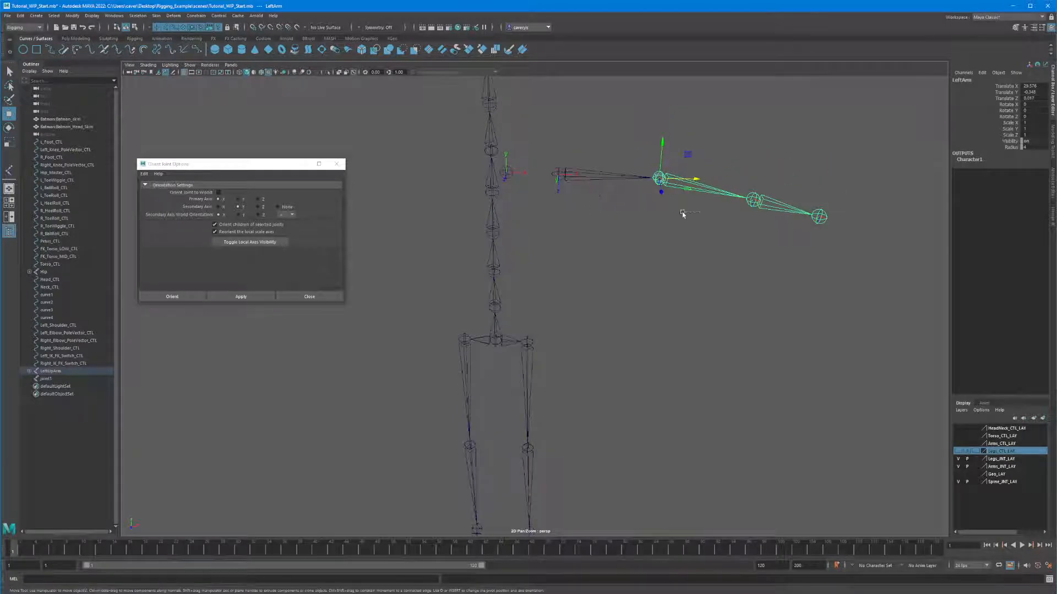
{"action": "left_click", "coordinate": [754, 200]}
{"action": "left_click", "coordinate": [820, 217]}
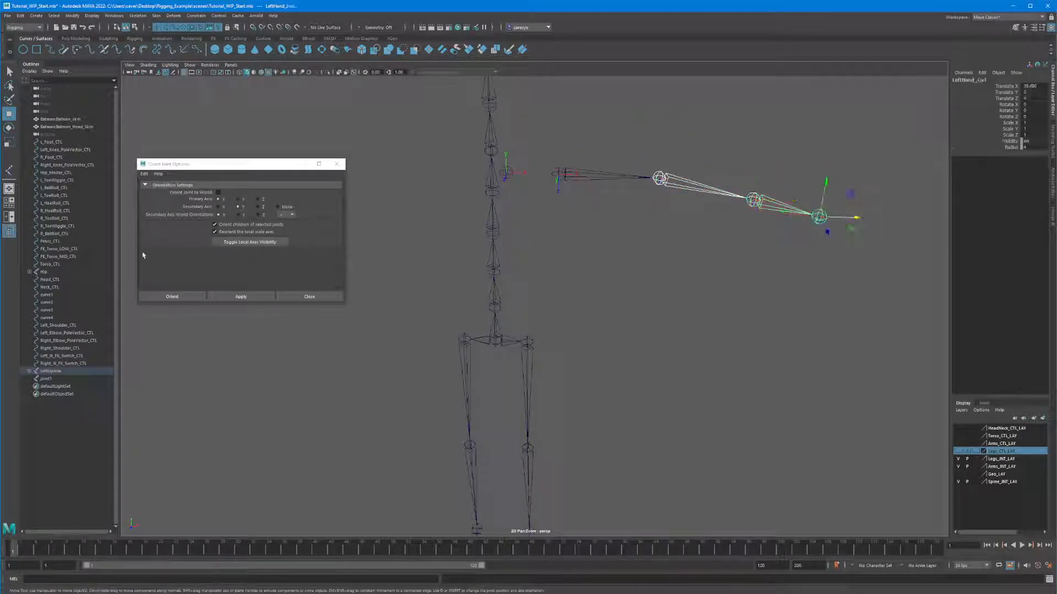
{"action": "left_click_drag", "start_coordinate": [650, 237], "coordinate": [708, 219], "text": "alt"}
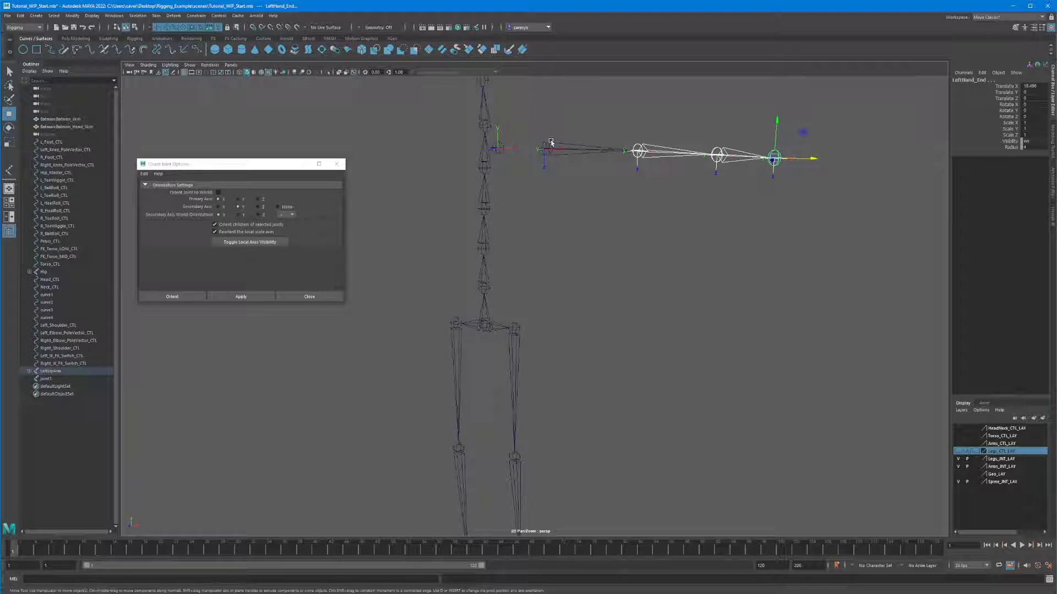
{"action": "mouse_move", "coordinate": [543, 163]}
{"action": "left_mouse_down", "text": "alt"}
{"action": "mouse_move", "coordinate": [524, 186]}
{"action": "mouse_move", "coordinate": [550, 166]}
{"action": "left_mouse_up", "text": "alt"}
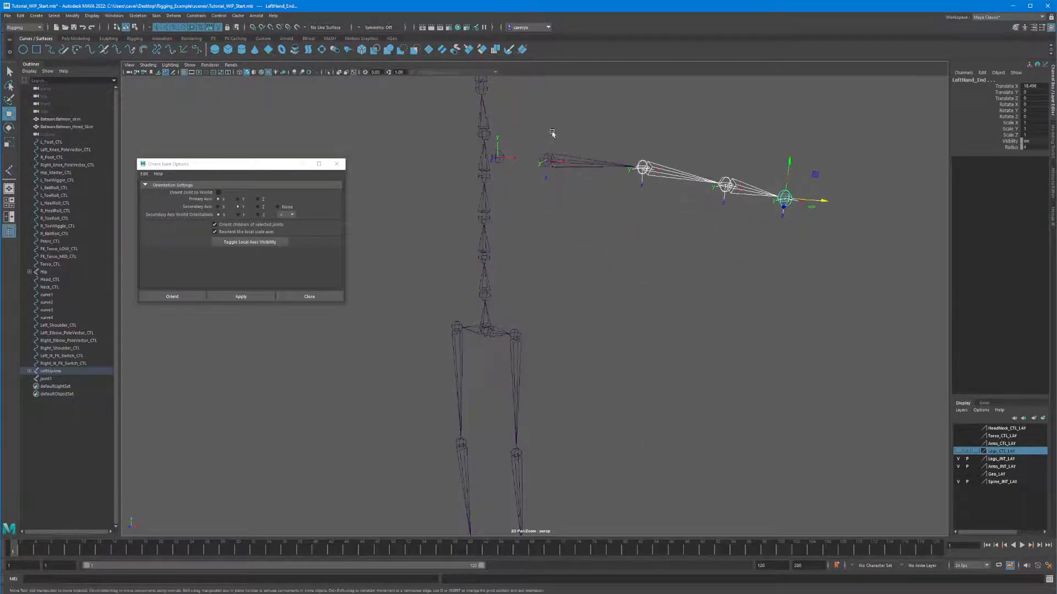
{"action": "left_click_drag", "start_coordinate": [550, 279], "coordinate": [603, 189], "text": "alt"}
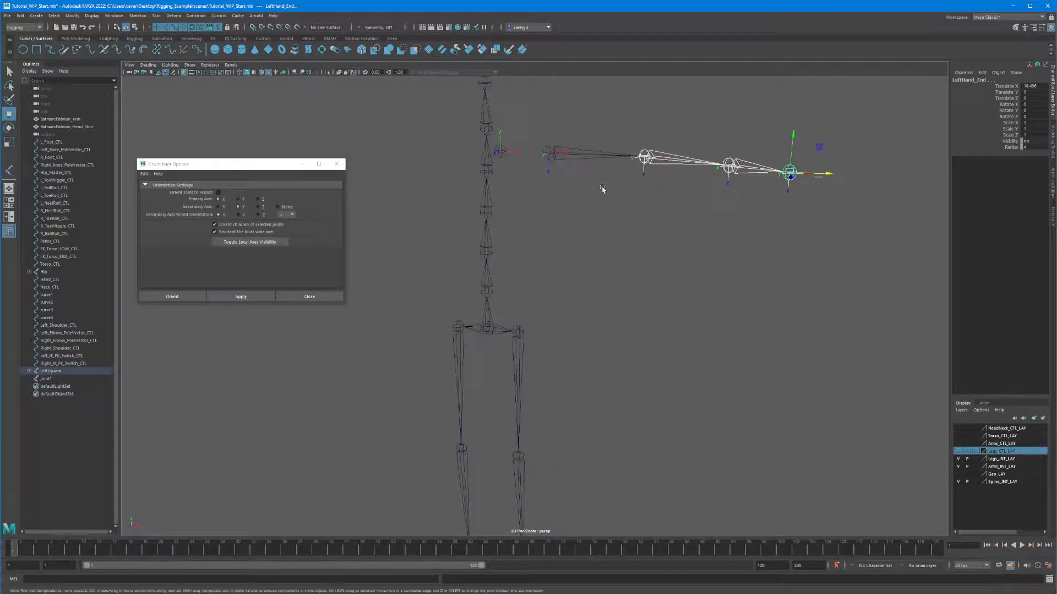
Step: Parent the LeftUpArm chain under the new joint near the spine and clear the selection
{"action": "left_click", "coordinate": [501, 152]}
{"action": "left_click_drag", "start_coordinate": [500, 151], "coordinate": [566, 221], "text": "alt"}
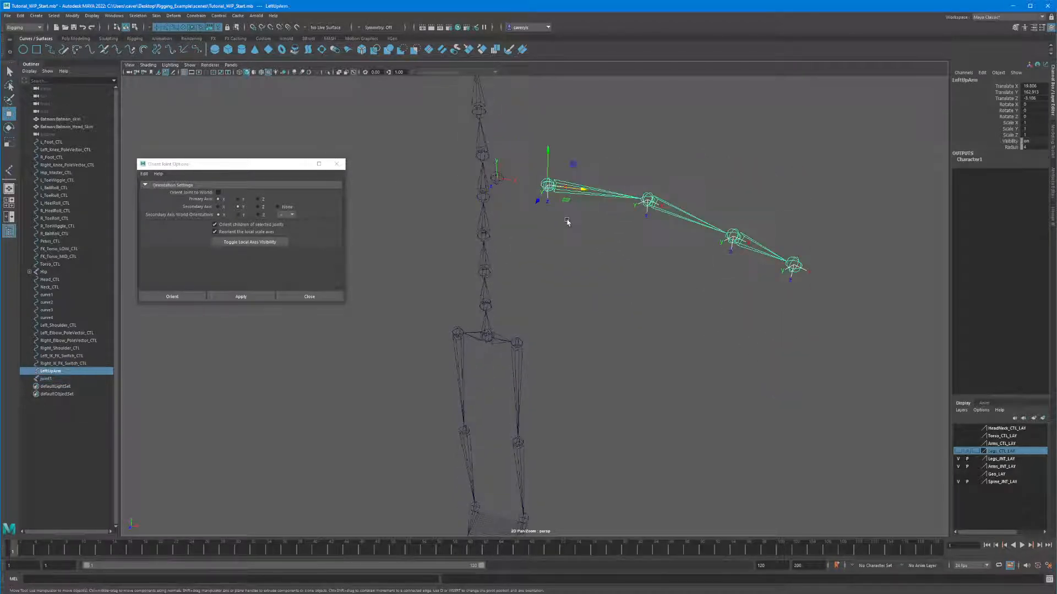
{"action": "left_click", "coordinate": [496, 178], "text": "shift"}
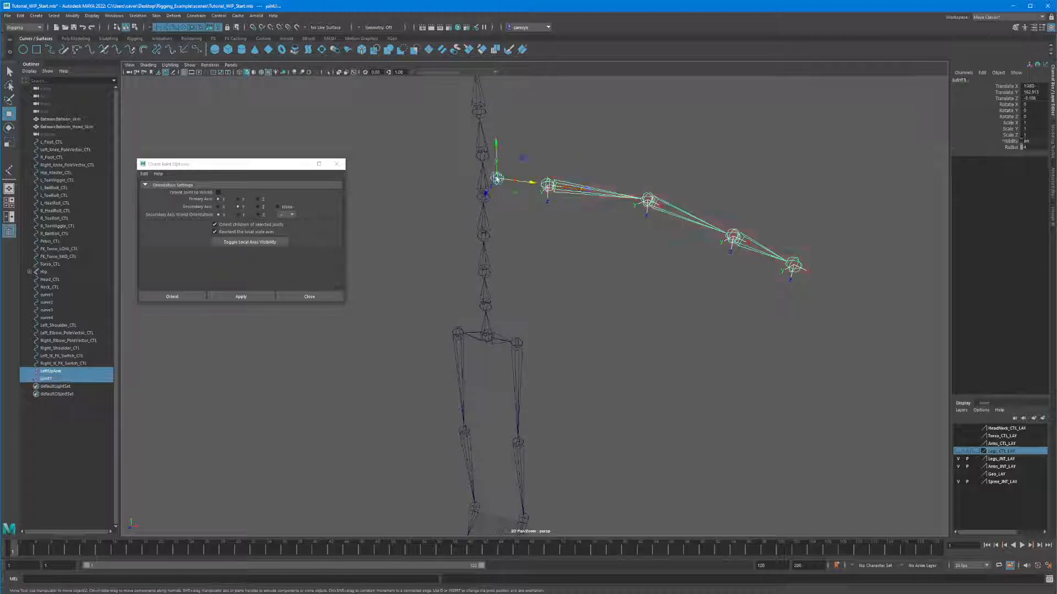
{"action": "key", "text": "p"}
{"action": "left_click_drag", "start_coordinate": [539, 212], "coordinate": [545, 222], "text": "alt"}
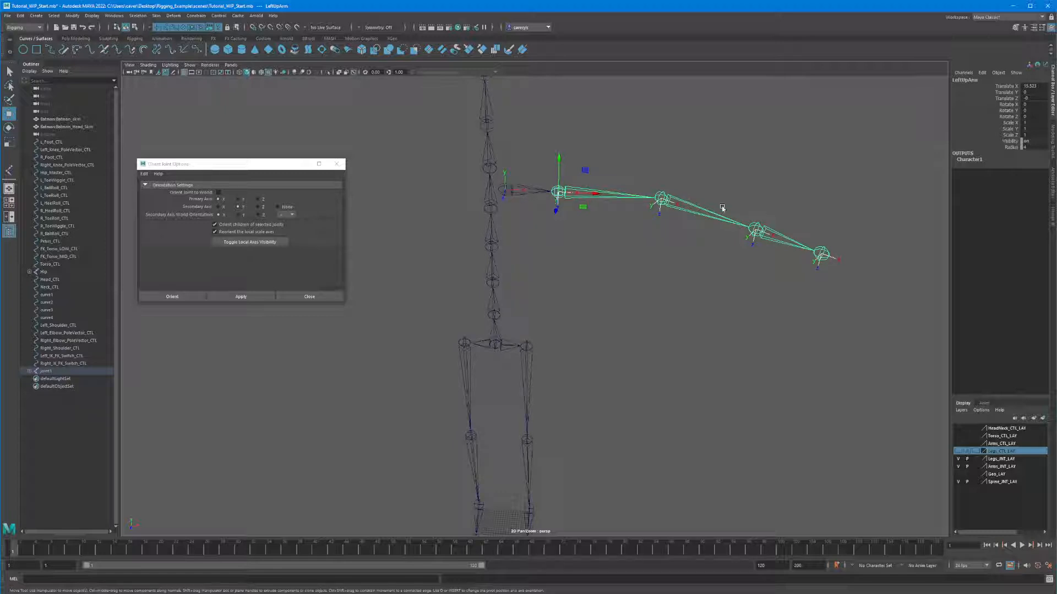
{"action": "left_click", "coordinate": [639, 264]}
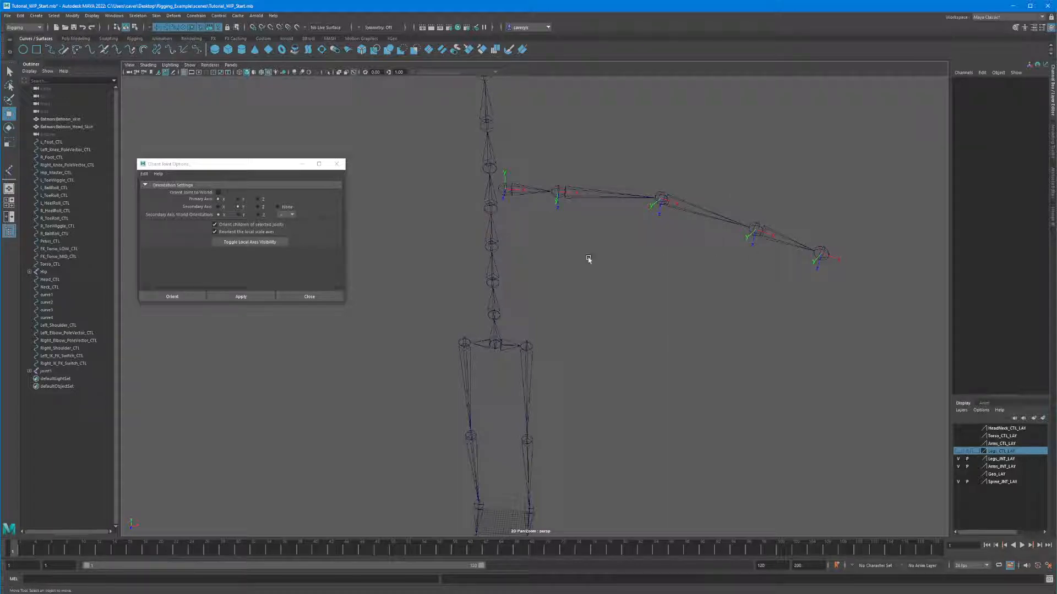
Step: Exclude child joints from orienting, expand the new joint's hierarchy and select all of its joints through LeftHand_End
{"action": "left_click_drag", "start_coordinate": [359, 249], "coordinate": [355, 243], "text": "alt"}
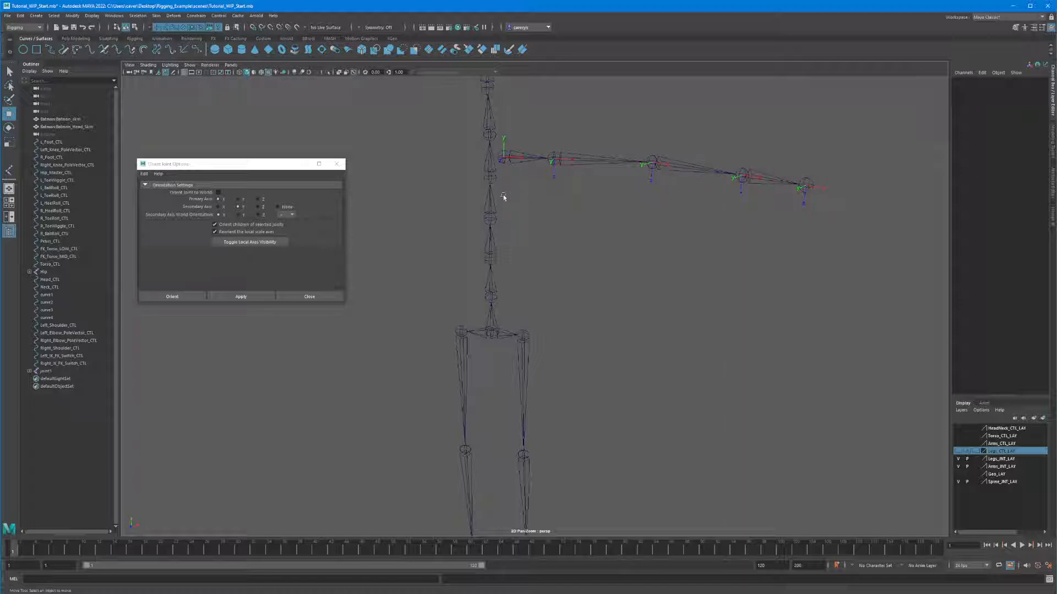
{"action": "left_click", "coordinate": [500, 159]}
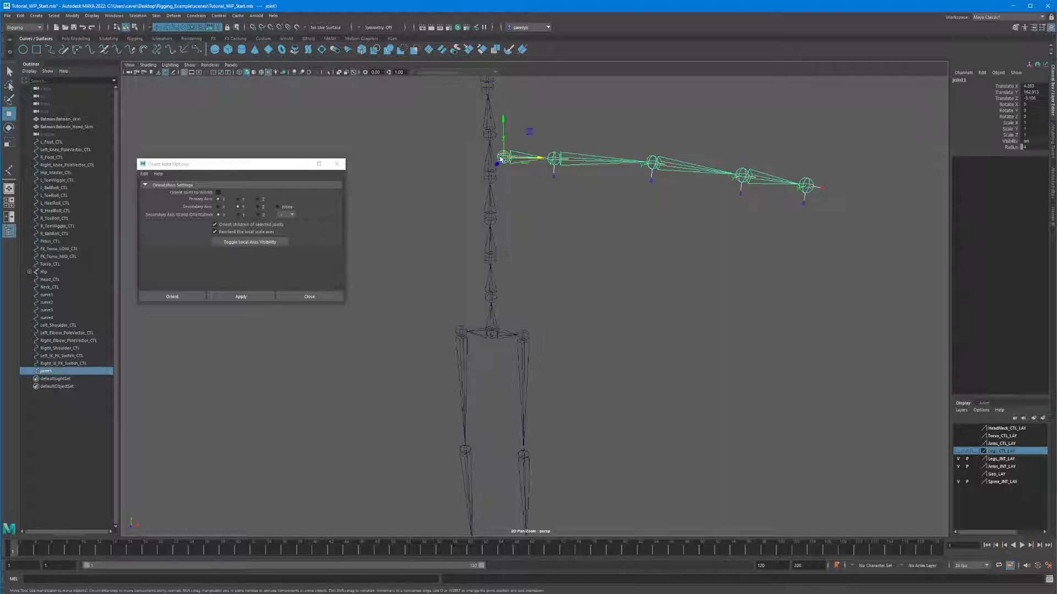
{"action": "left_click", "coordinate": [213, 226]}
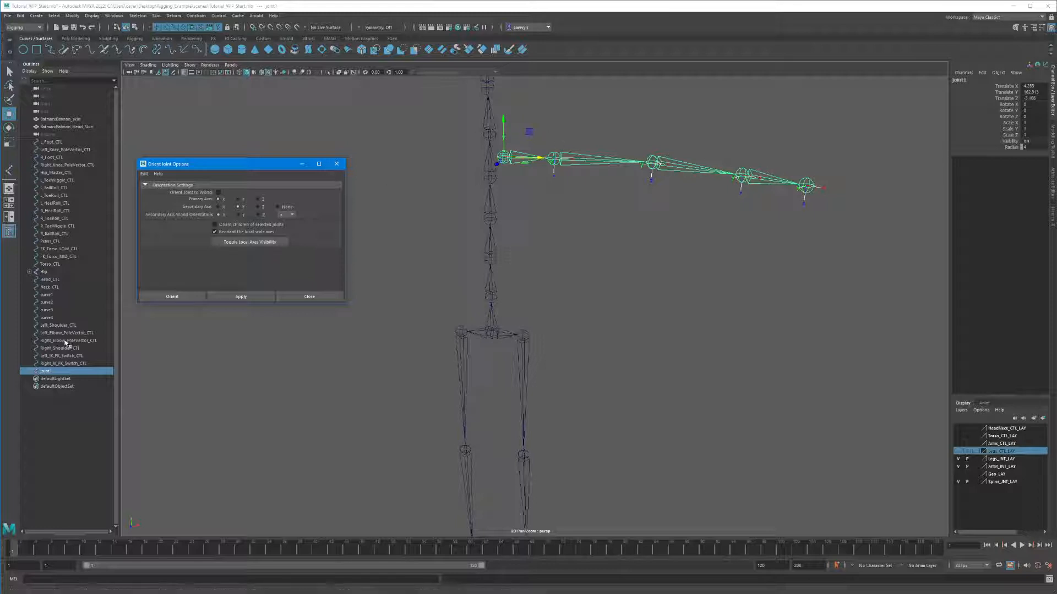
{"action": "left_click", "coordinate": [30, 372]}
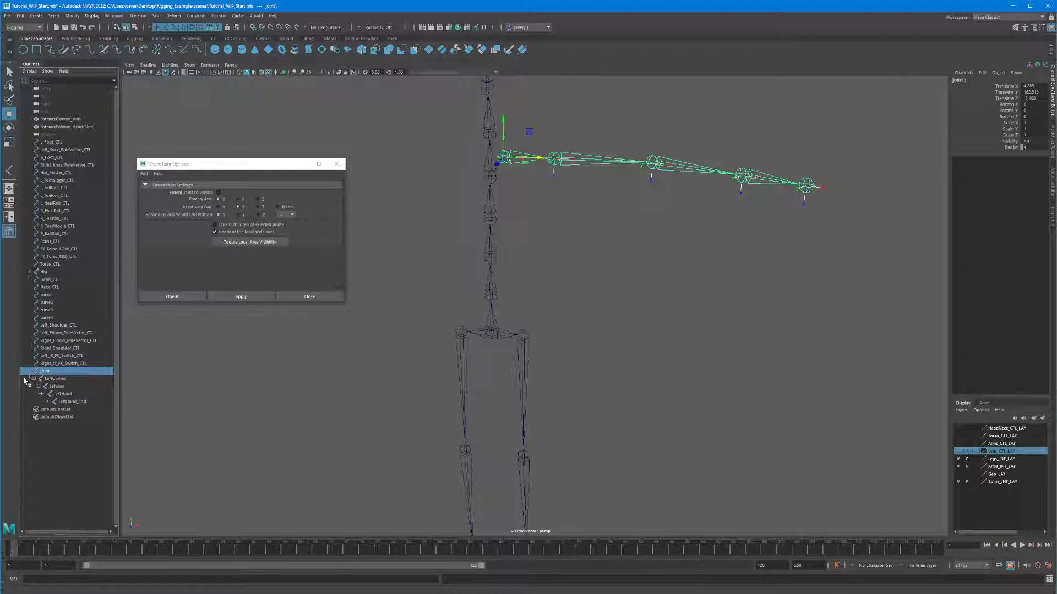
{"action": "left_click_drag", "start_coordinate": [55, 386], "coordinate": [66, 408], "text": "shift"}
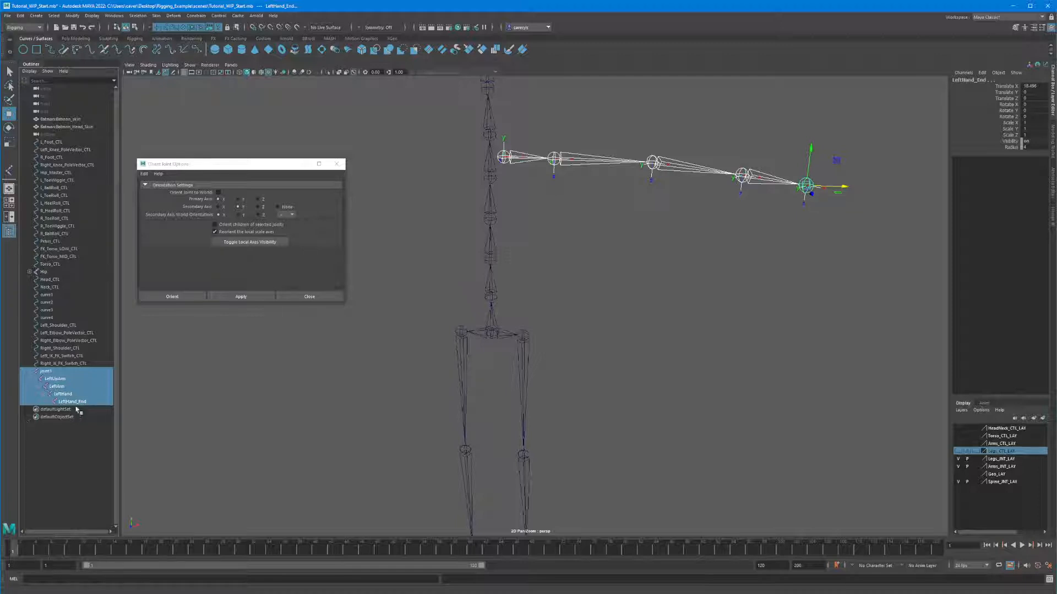
Step: Orient only the new joint, using Z as the secondary axis and negative Y as its world orientation
{"action": "left_click", "coordinate": [44, 372]}
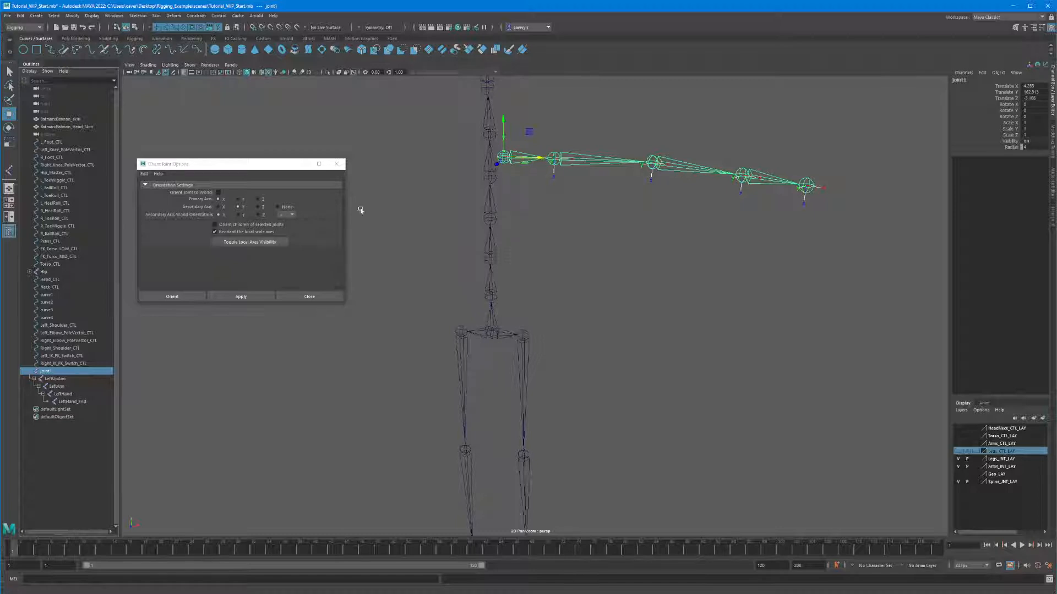
{"action": "left_click", "coordinate": [257, 206]}
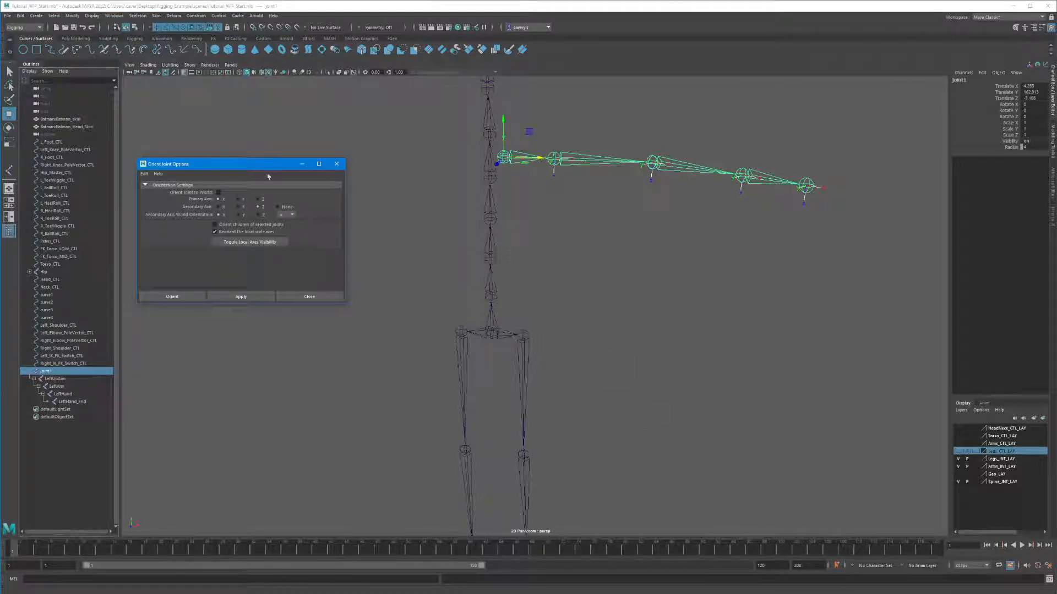
{"action": "left_click", "coordinate": [237, 215]}
{"action": "left_click", "coordinate": [292, 217]}
{"action": "left_click", "coordinate": [285, 231]}
{"action": "left_click", "coordinate": [239, 296]}
{"action": "left_click", "coordinate": [535, 233]}
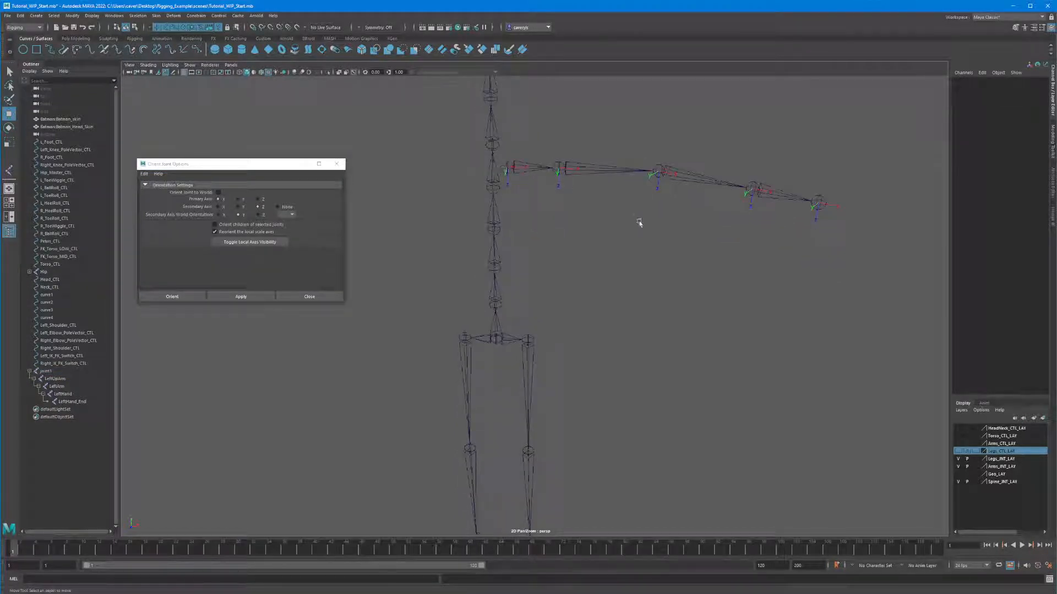
Step: Unparent the LeftUpArm chain from the newly oriented joint
{"action": "left_click_drag", "start_coordinate": [823, 187], "coordinate": [671, 242], "text": "alt"}
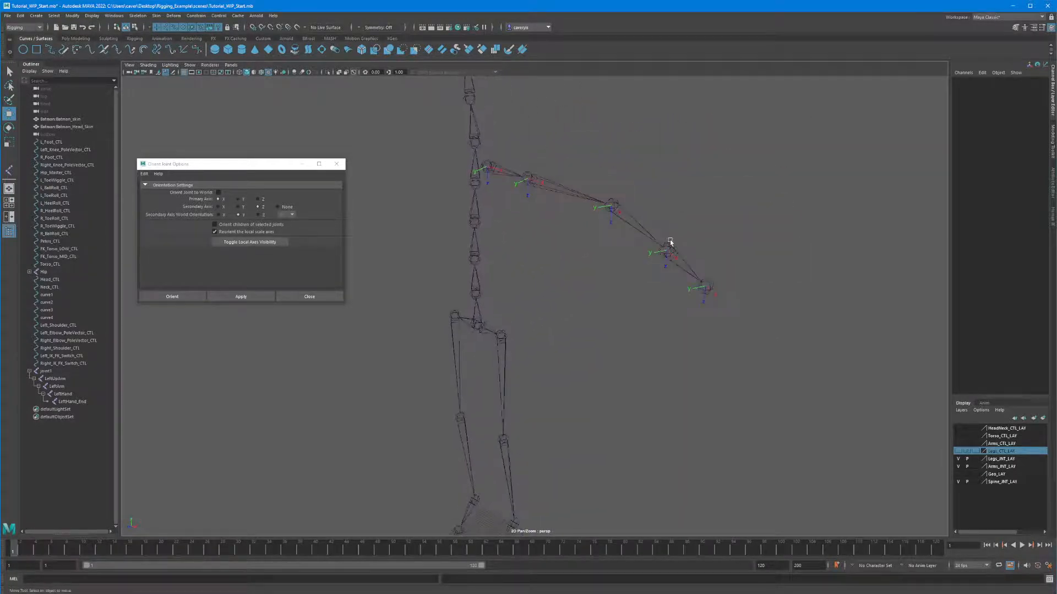
{"action": "left_click", "coordinate": [533, 180]}
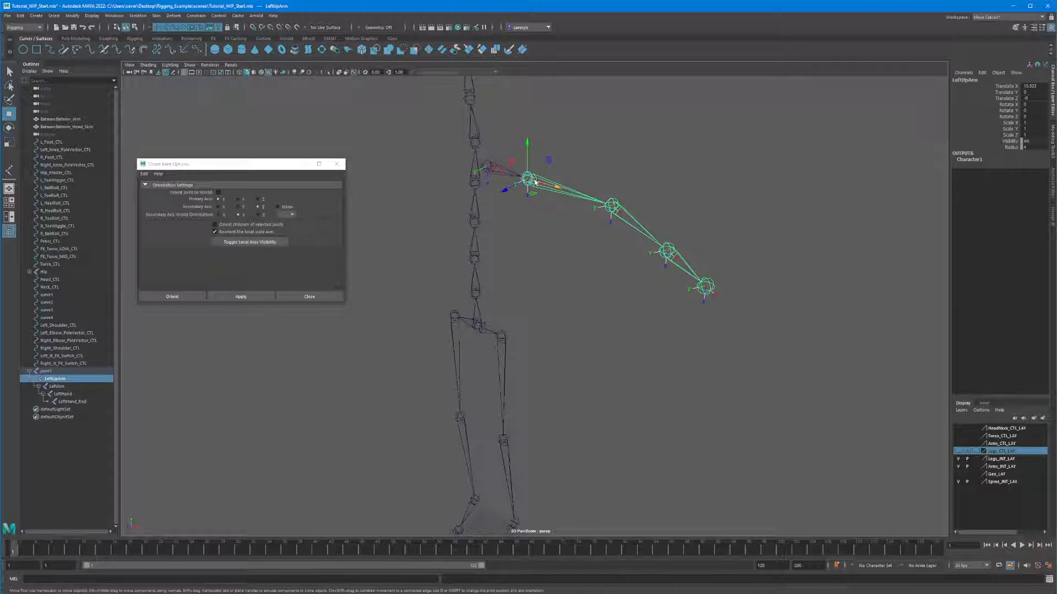
{"action": "key", "text": "shift+p"}
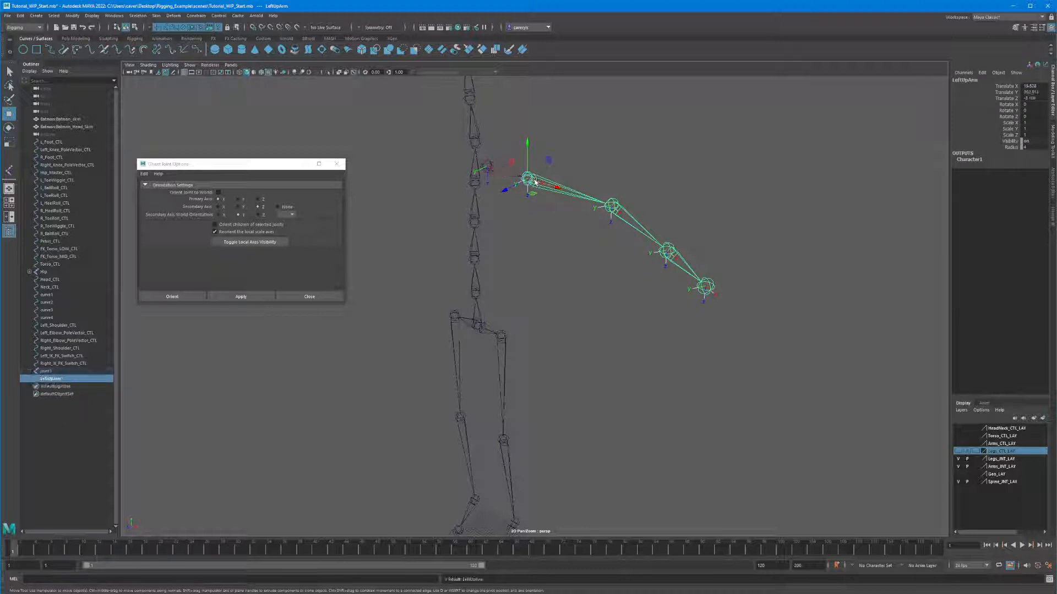
Step: Delete the separate new joint near the spine, leaving the LeftUpArm chain in place
{"action": "left_click", "coordinate": [489, 161]}
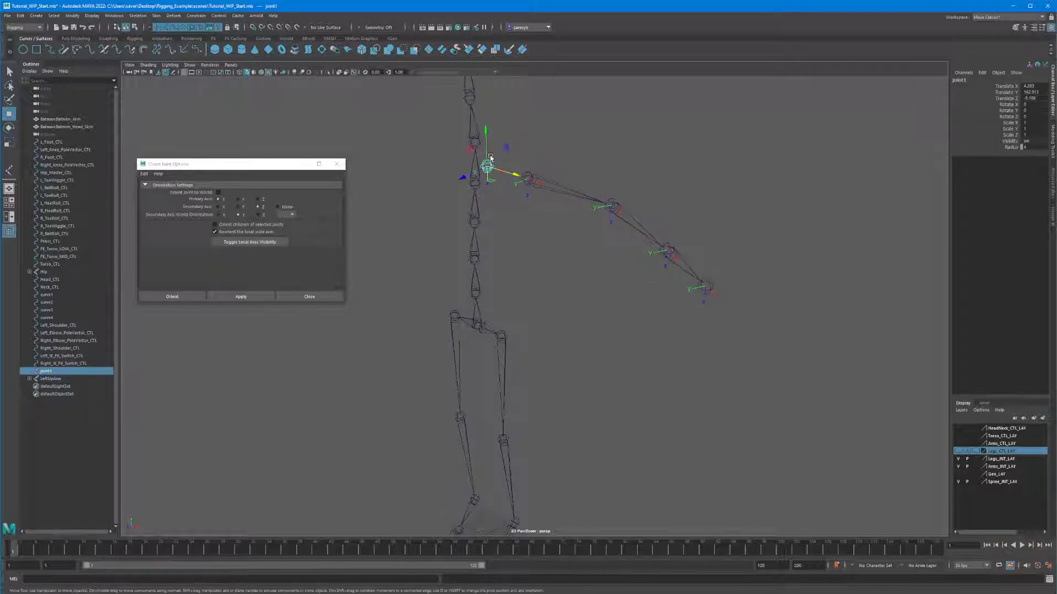
{"action": "left_click", "coordinate": [490, 158]}
{"action": "left_click", "coordinate": [544, 179]}
{"action": "left_click_drag", "start_coordinate": [544, 178], "coordinate": [540, 208], "text": "alt"}
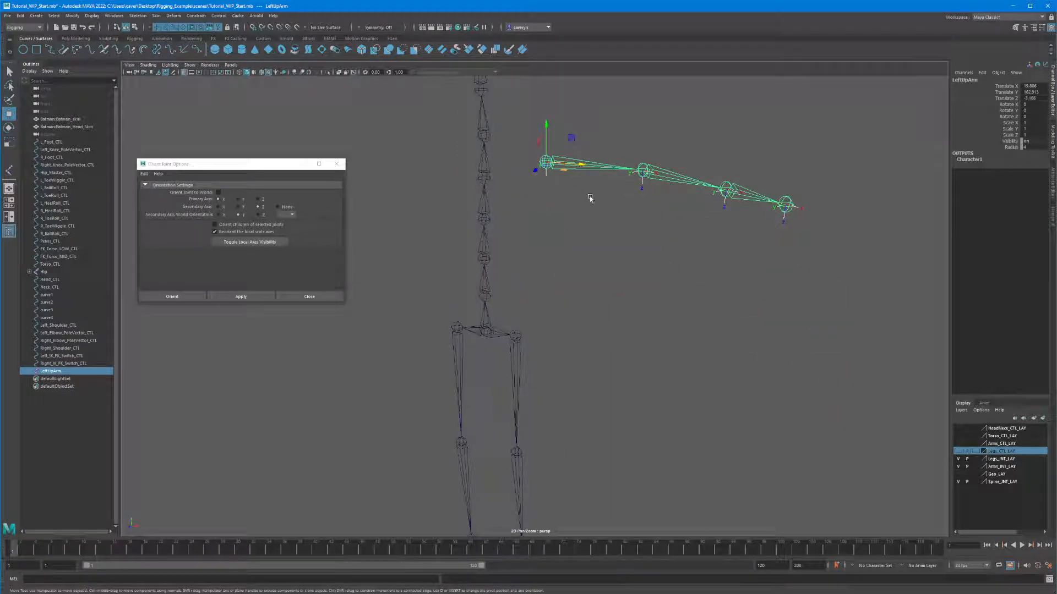
Step: Unparent the LeftArm chain from LeftUpArm and clear the selection
{"action": "left_click", "coordinate": [656, 186]}
{"action": "key", "text": "shift+p"}
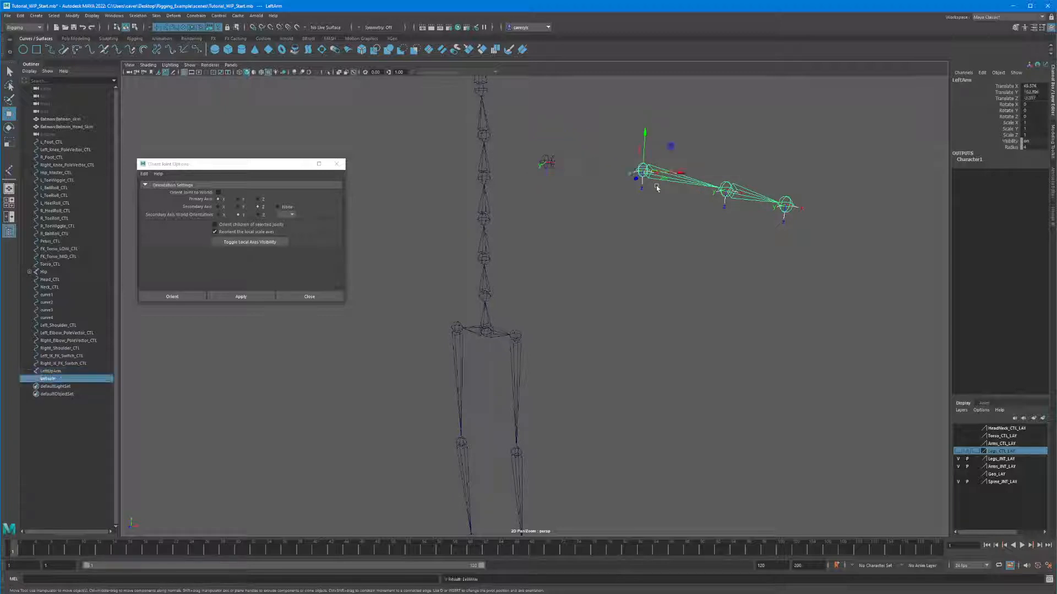
{"action": "left_click", "coordinate": [595, 204]}
{"action": "left_click_drag", "start_coordinate": [595, 204], "coordinate": [562, 184], "text": "alt"}
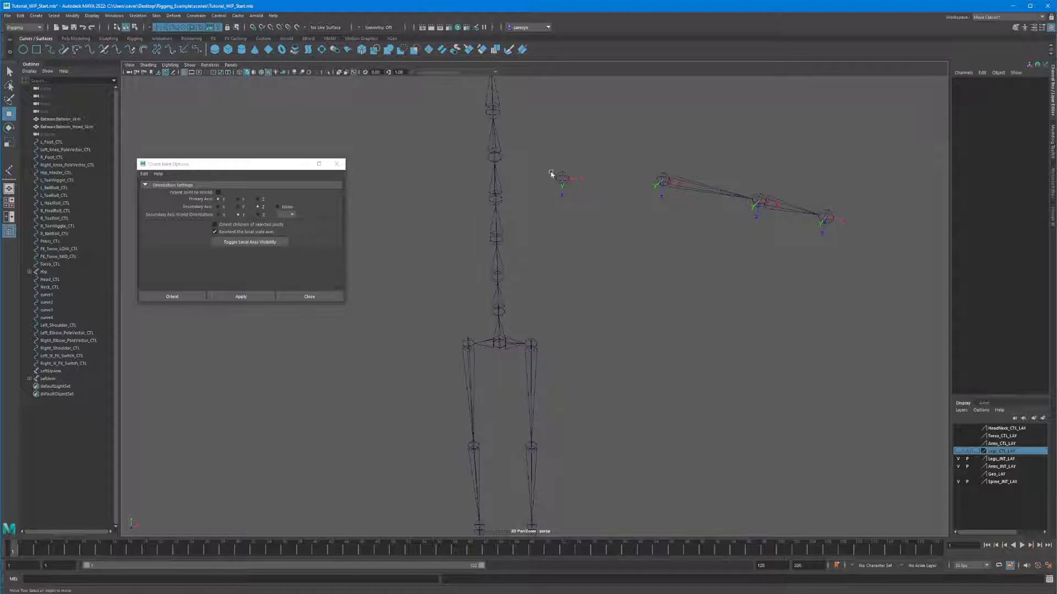
Step: Duplicate the lone LeftUpArm joint and move the copy along X to about 4.5, just beside the spine
{"action": "left_click", "coordinate": [557, 176]}
{"action": "left_click_drag", "start_coordinate": [488, 254], "coordinate": [529, 260], "text": "alt"}
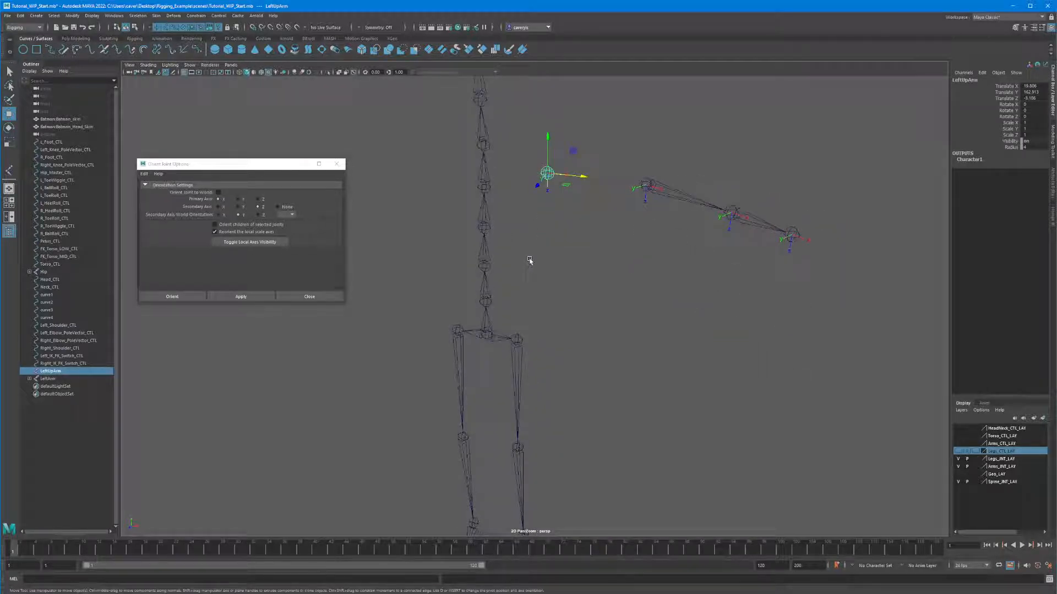
{"action": "left_click_drag", "start_coordinate": [554, 272], "coordinate": [603, 233], "text": "alt"}
{"action": "left_click_drag", "start_coordinate": [596, 161], "coordinate": [513, 204], "text": "alt"}
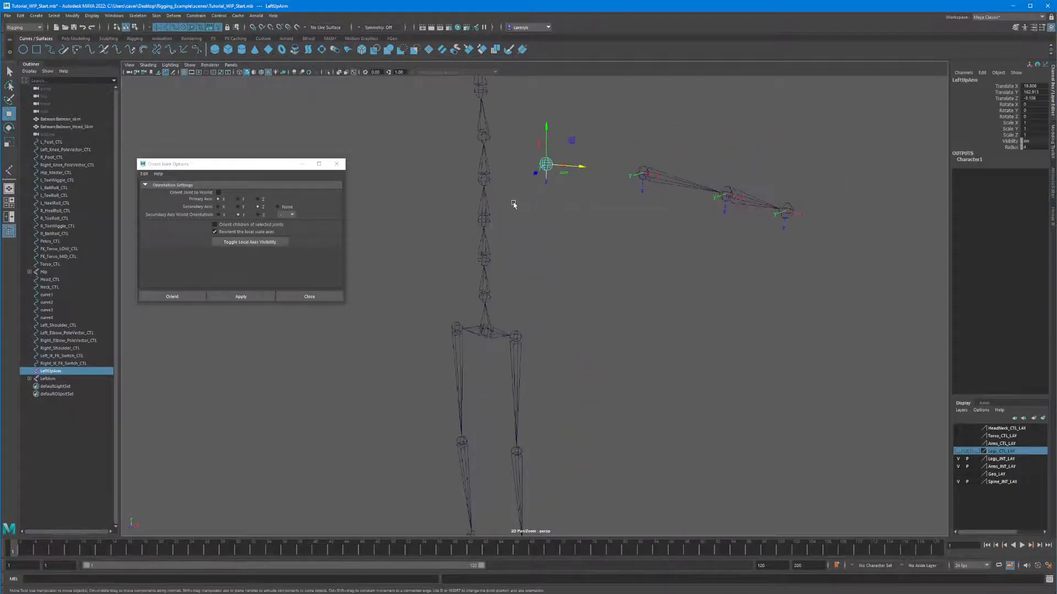
{"action": "key", "text": "ctrl+d"}
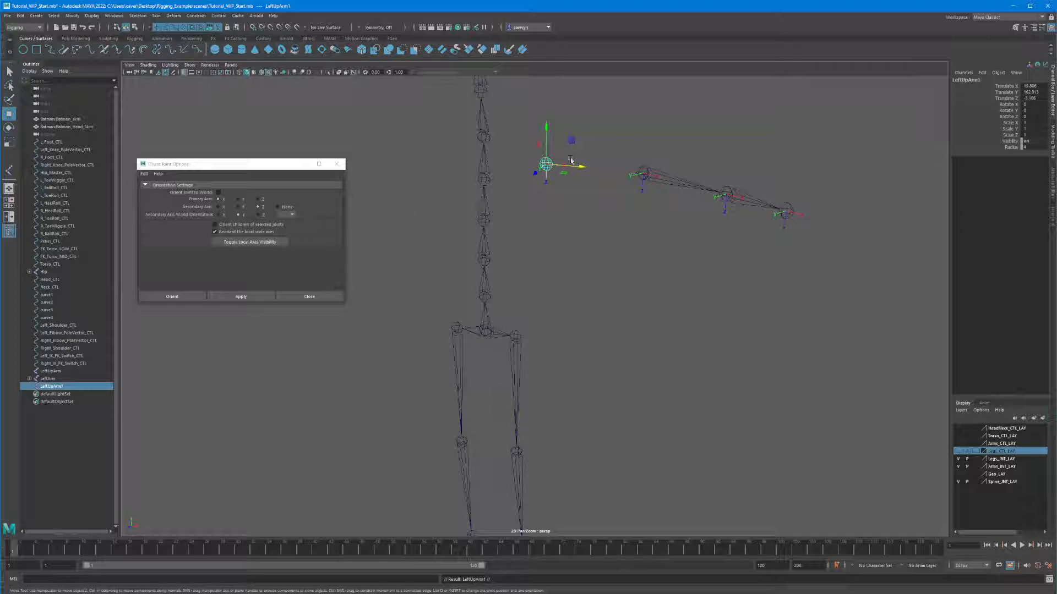
{"action": "left_click_drag", "start_coordinate": [578, 170], "coordinate": [530, 198], "text": "alt"}
{"action": "left_click", "coordinate": [567, 201]}
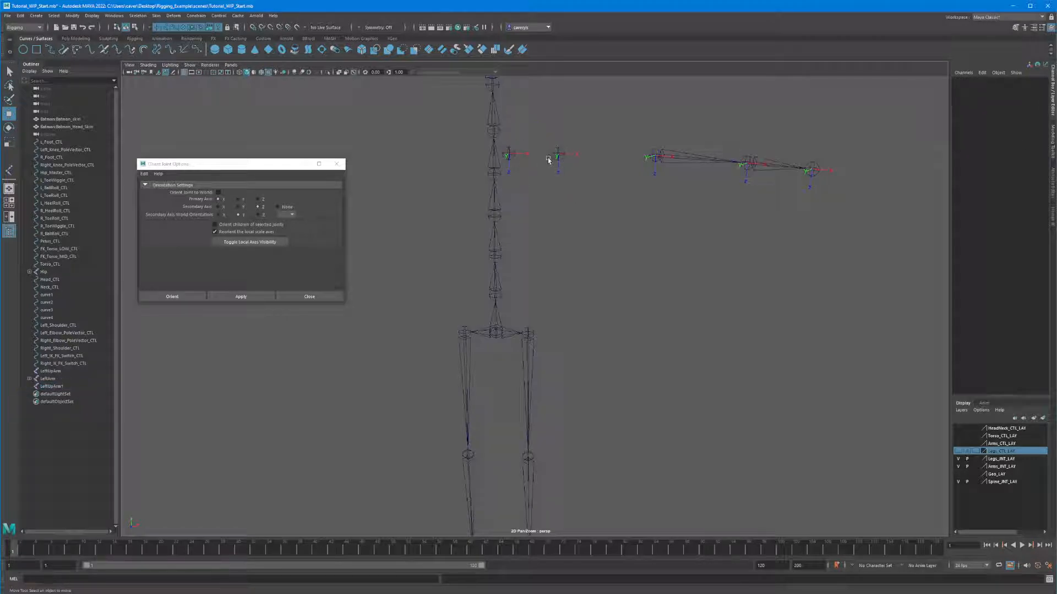
Step: Rename the duplicated joint beside the spine as LeftClavicle
{"action": "left_click", "coordinate": [51, 386]}
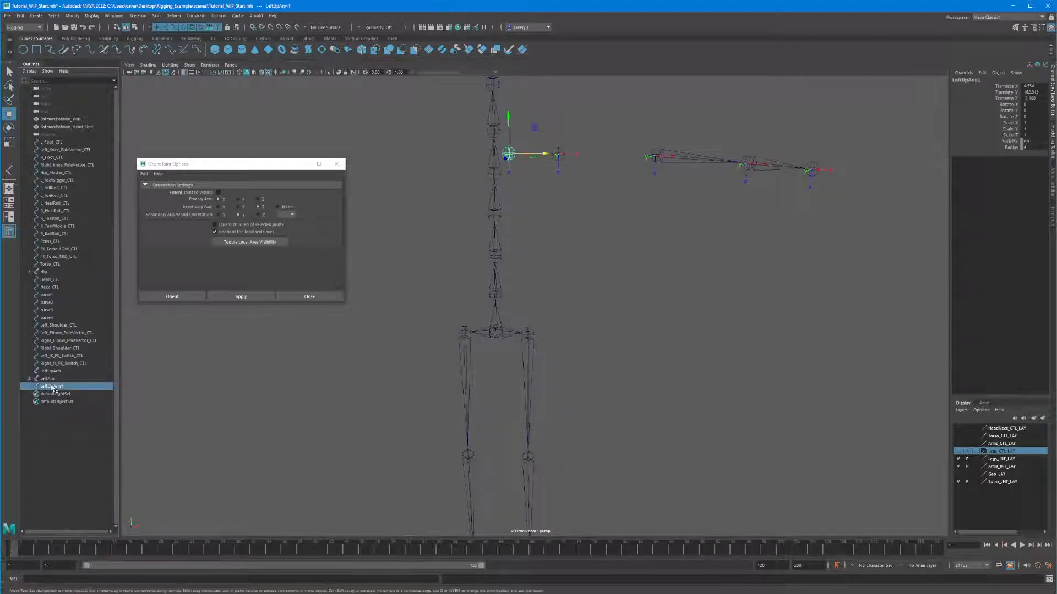
{"action": "double_click", "coordinate": [52, 386]}
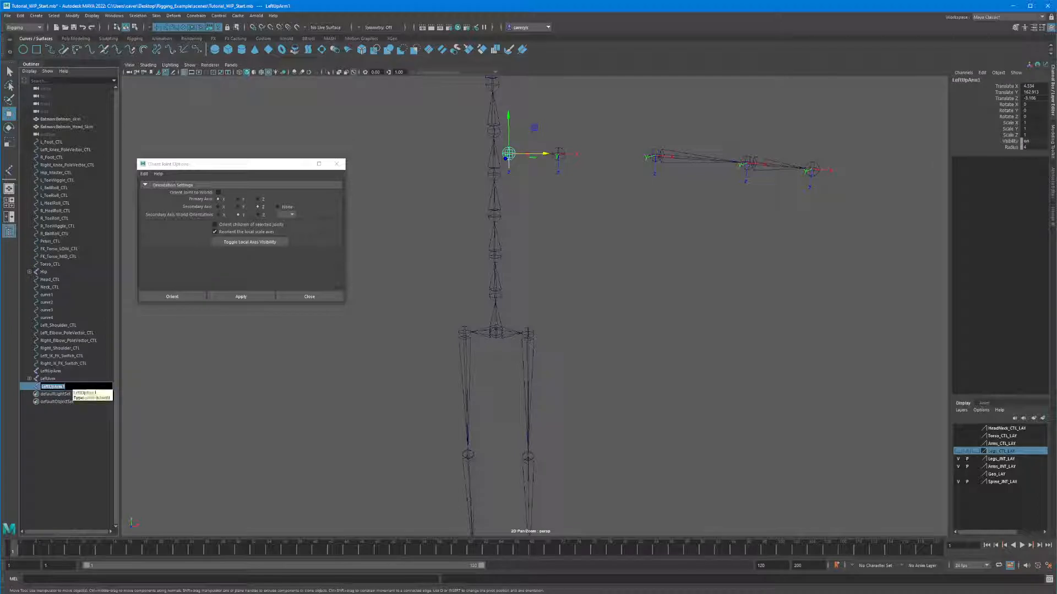
{"action": "type", "text": "LeftClavicle"}
{"action": "key", "text": "Return"}
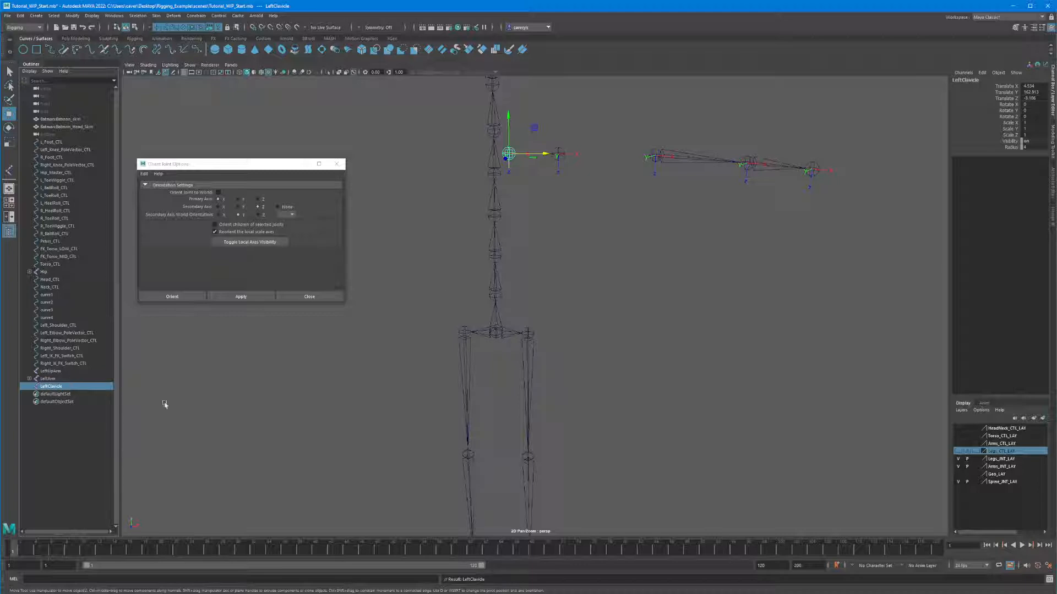
Step: Rename the duplicated joint beside the spine as LeftShoulder
{"action": "left_click", "coordinate": [557, 154]}
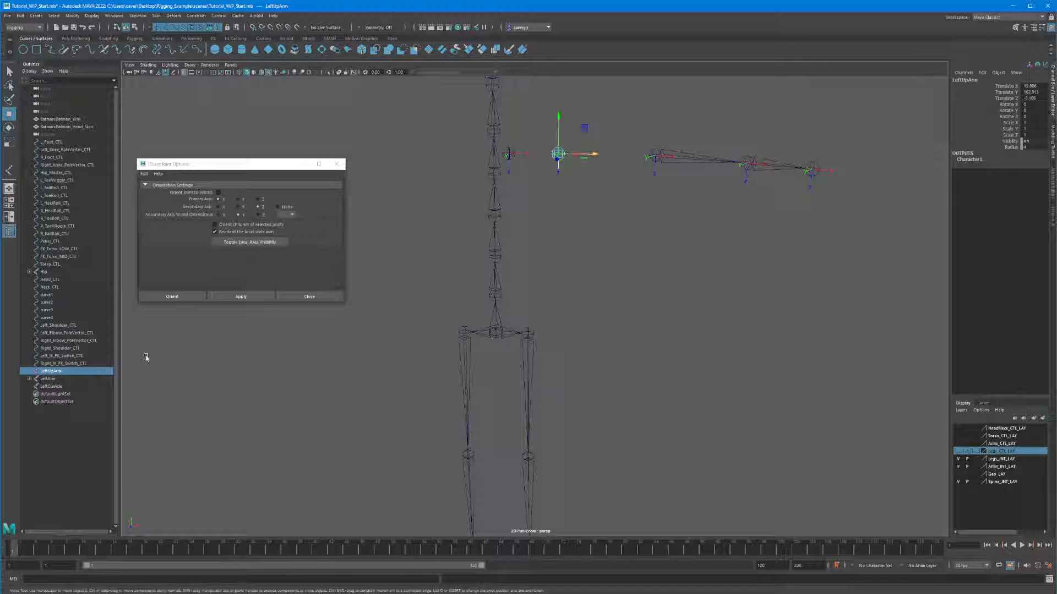
{"action": "left_click", "coordinate": [52, 387]}
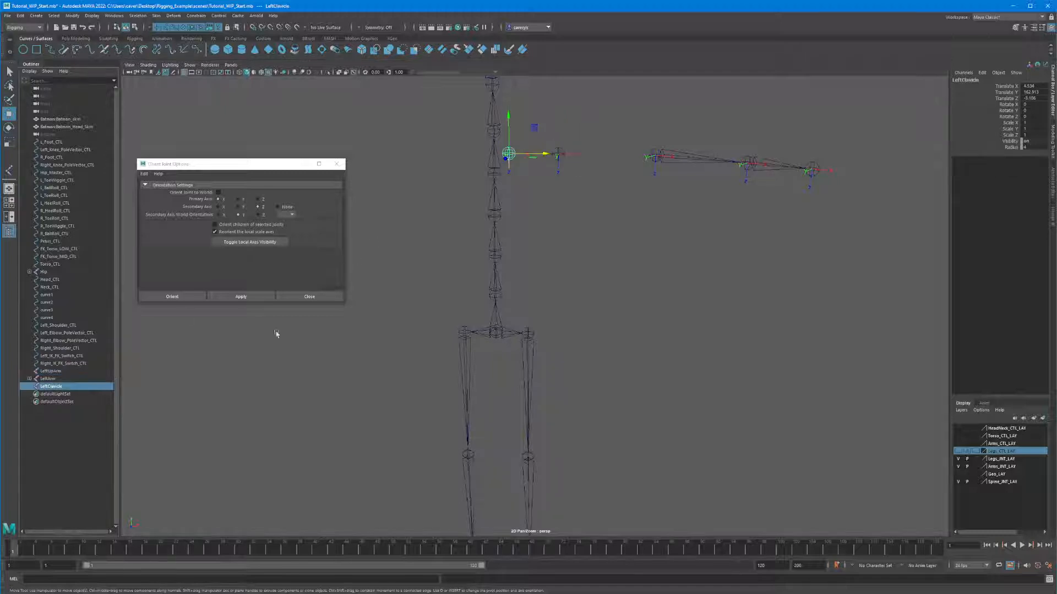
{"action": "double_click", "coordinate": [49, 387]}
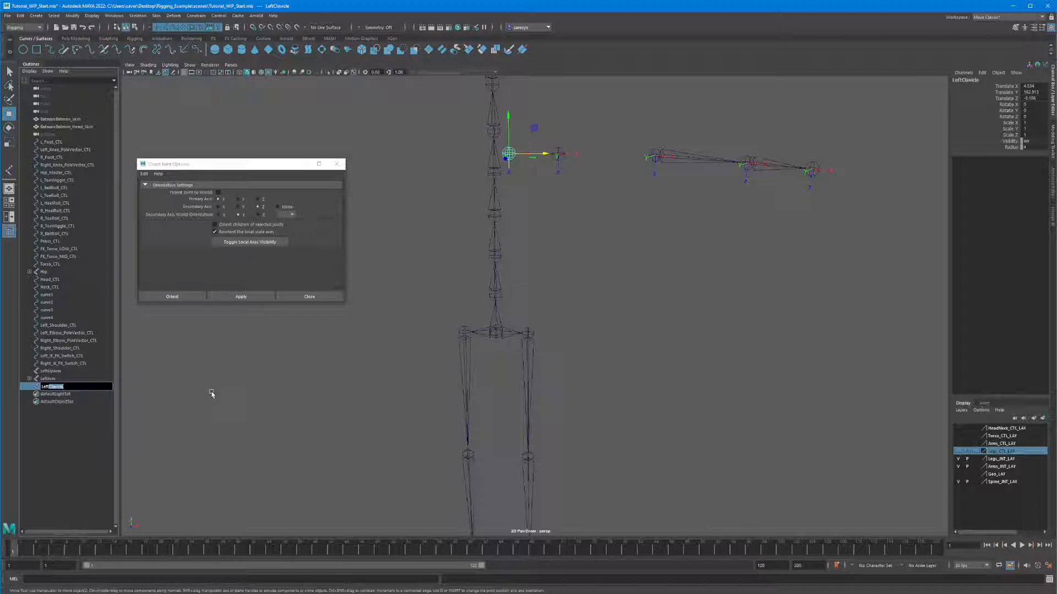
{"action": "type", "text": "LeftShoulder"}
{"action": "key", "text": "Return"}
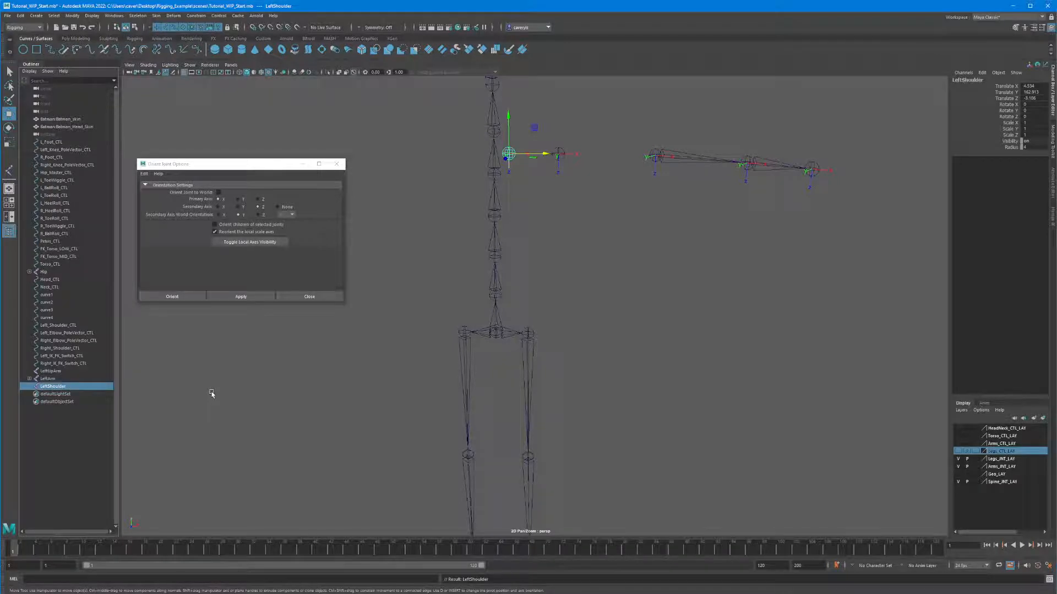
Step: Parent the LeftArm chain under LeftUpArm, and parent LeftUpArm under LeftShoulder
{"action": "left_click", "coordinate": [541, 254]}
{"action": "left_click", "coordinate": [559, 156]}
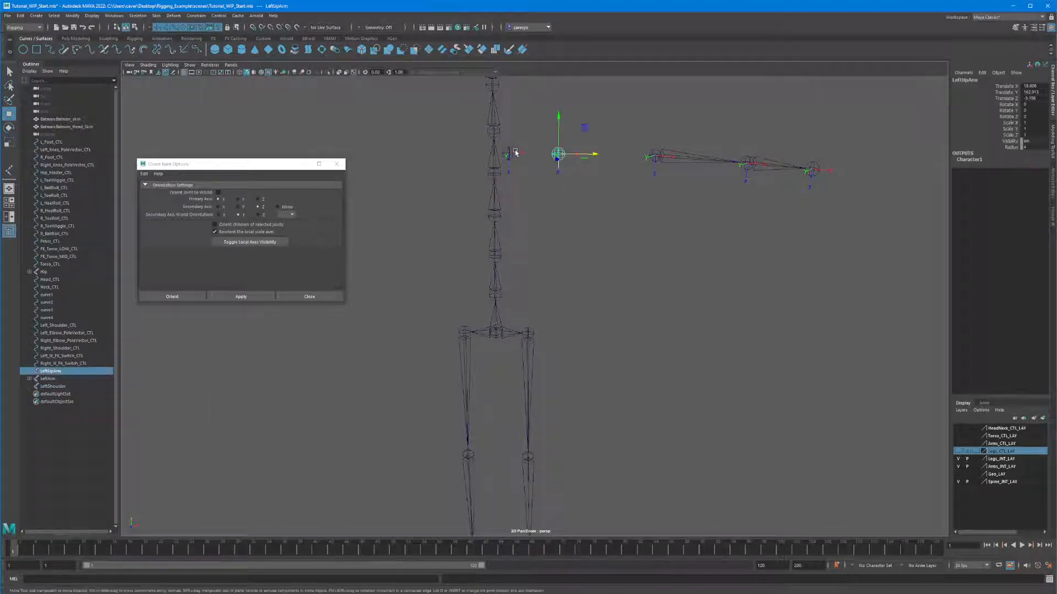
{"action": "left_click", "coordinate": [509, 153]}
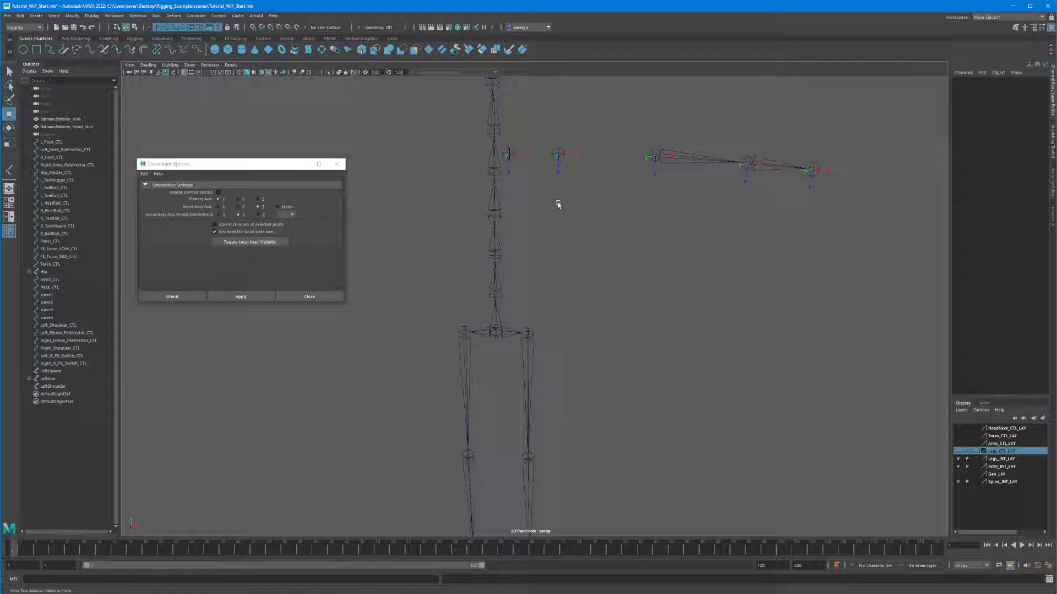
{"action": "left_click_drag", "start_coordinate": [582, 193], "coordinate": [633, 181], "text": "alt"}
{"action": "left_click", "coordinate": [654, 172]}
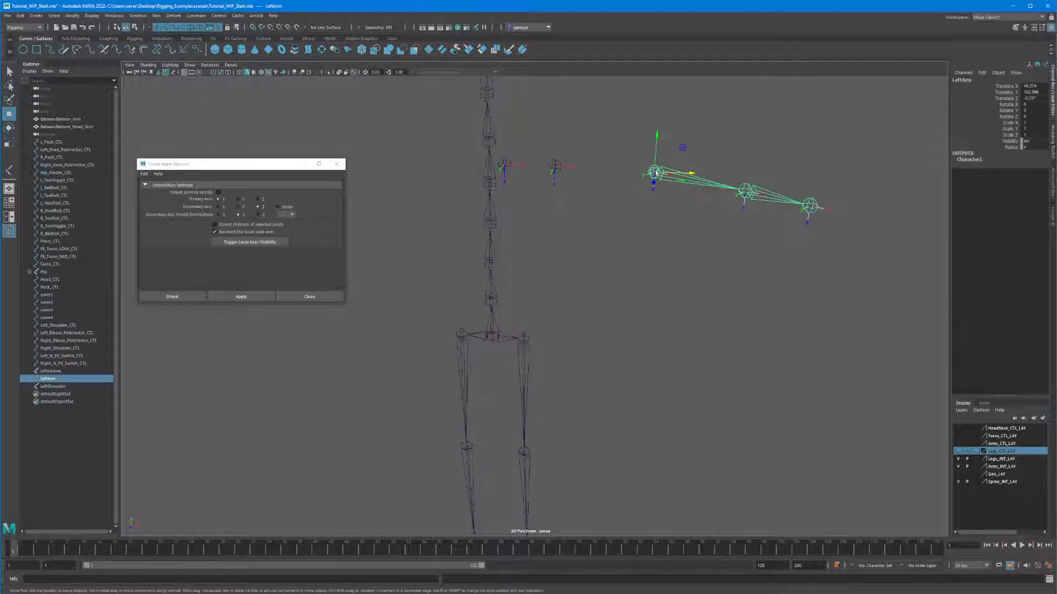
{"action": "left_click", "coordinate": [555, 166], "text": "shift"}
{"action": "key", "text": "p"}
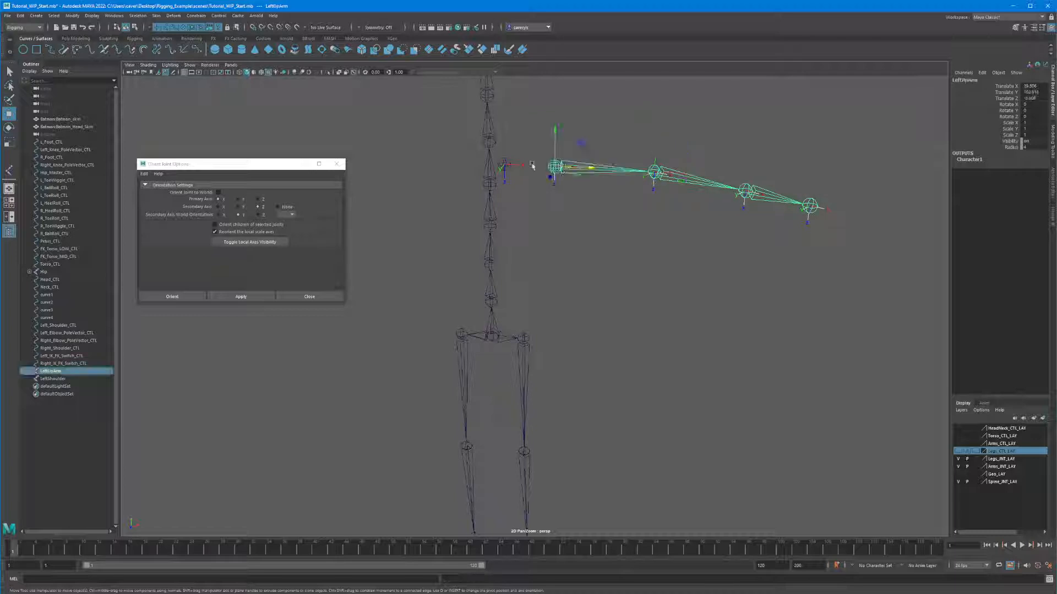
{"action": "left_click", "coordinate": [506, 164], "text": "shift"}
{"action": "key", "text": "p"}
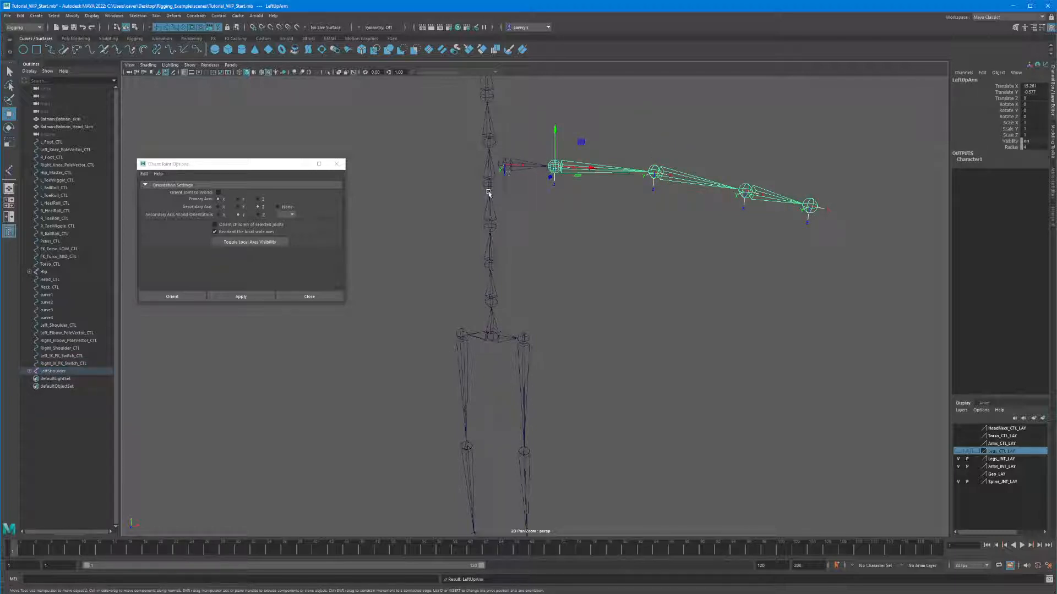
Step: Parent LeftShoulder under the Spine02 joint and close the joint orientation options
{"action": "left_click", "coordinate": [507, 167]}
{"action": "left_click", "coordinate": [490, 188], "text": "shift"}
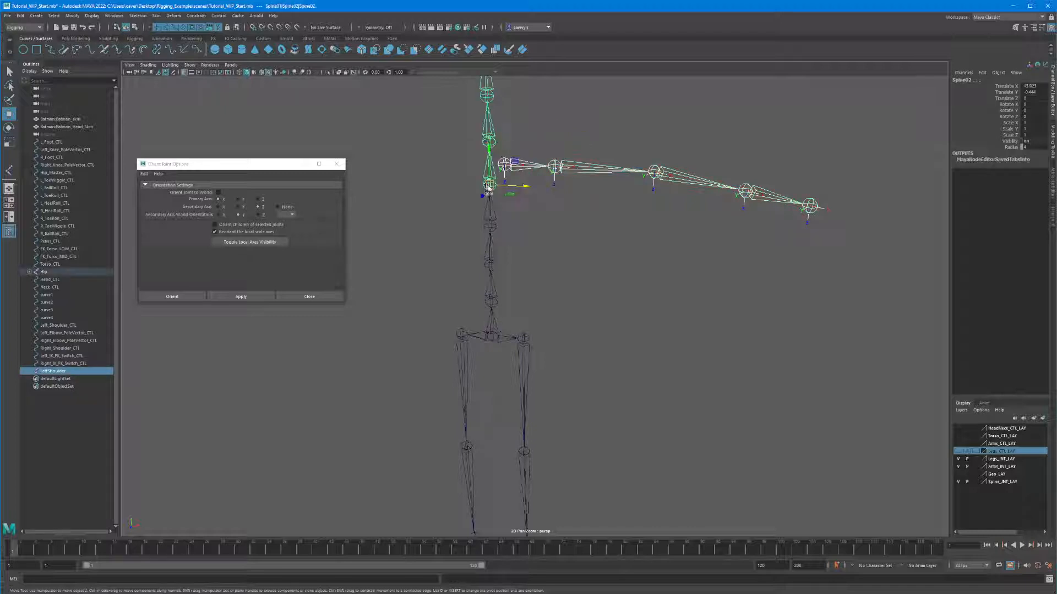
{"action": "key", "text": "p"}
{"action": "scroll", "coordinate": [671, 242], "scroll_direction": "down", "scroll_amount": 2}
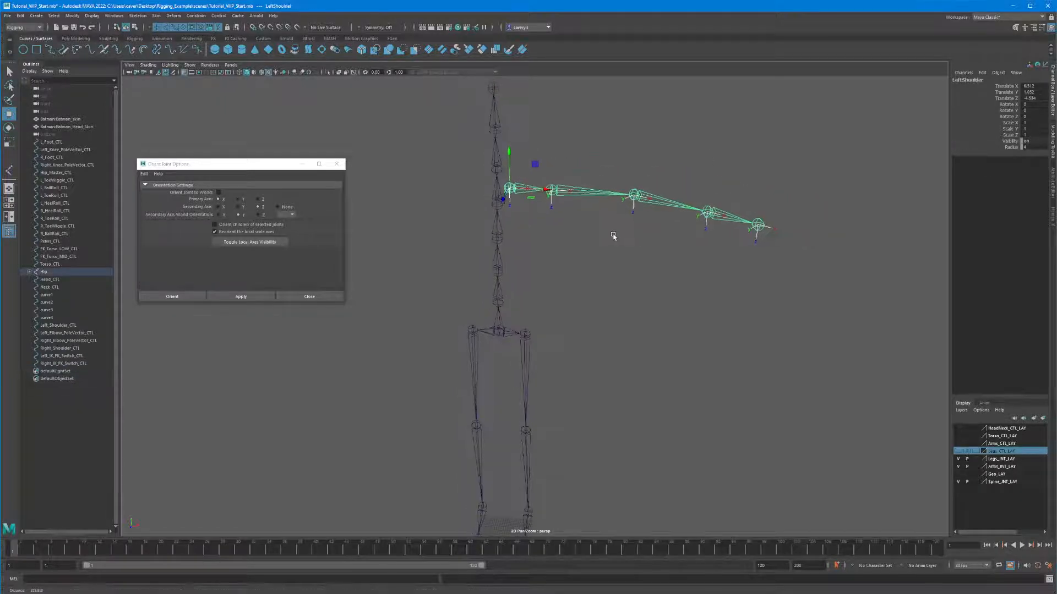
{"action": "middle_click_drag", "start_coordinate": [569, 212], "coordinate": [572, 259], "text": "alt"}
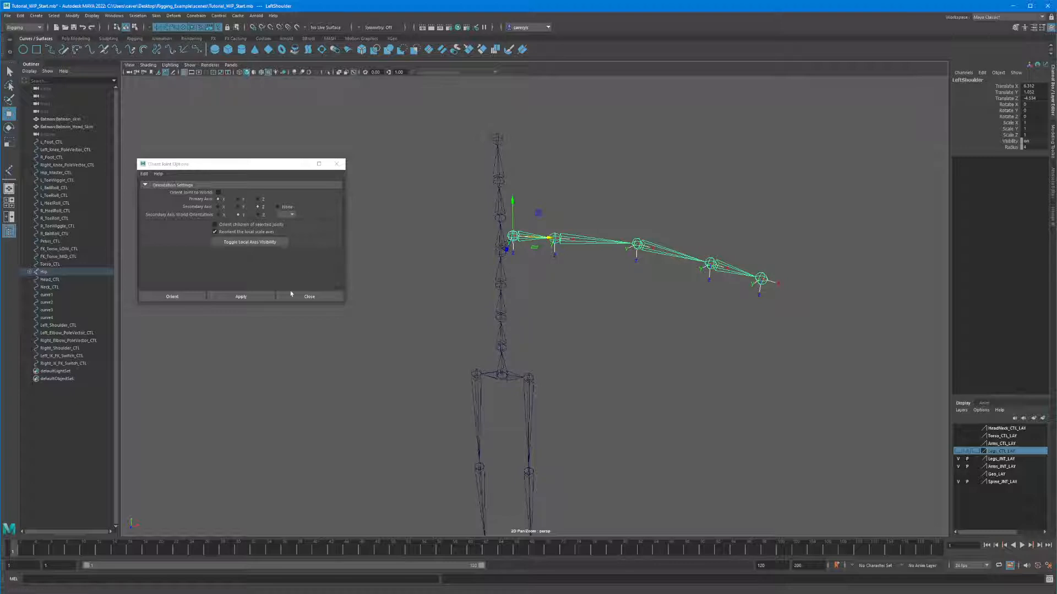
{"action": "left_click", "coordinate": [318, 301]}
Step: Examine from several angles how the left arm chain connects to the spine
{"action": "left_click_drag", "start_coordinate": [440, 343], "coordinate": [493, 308], "text": "alt"}
{"action": "left_click_drag", "start_coordinate": [451, 190], "coordinate": [385, 329], "text": "alt"}
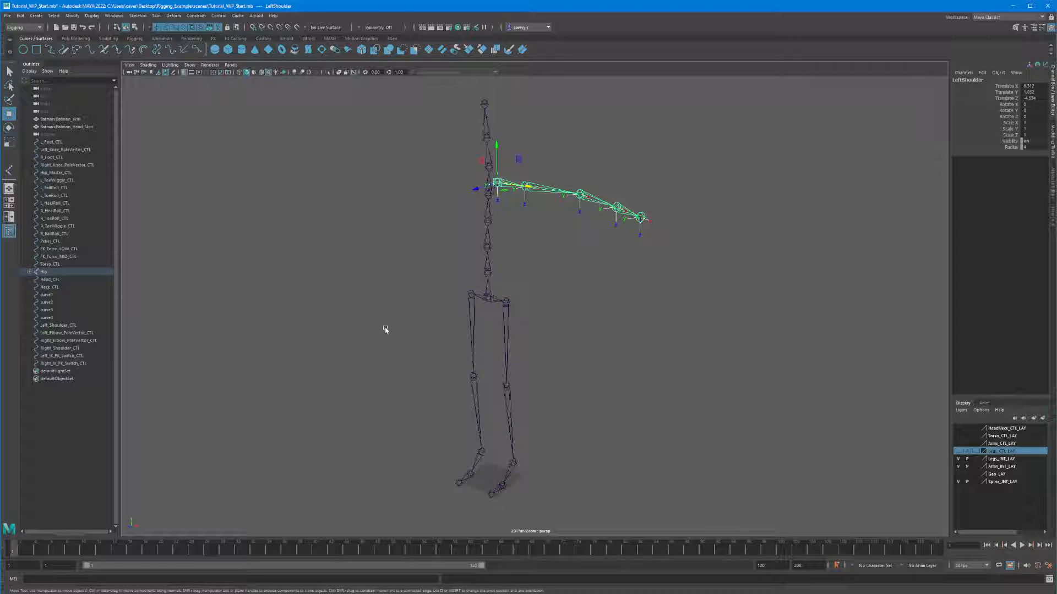
{"action": "left_click_drag", "start_coordinate": [385, 329], "coordinate": [396, 337], "text": "alt"}
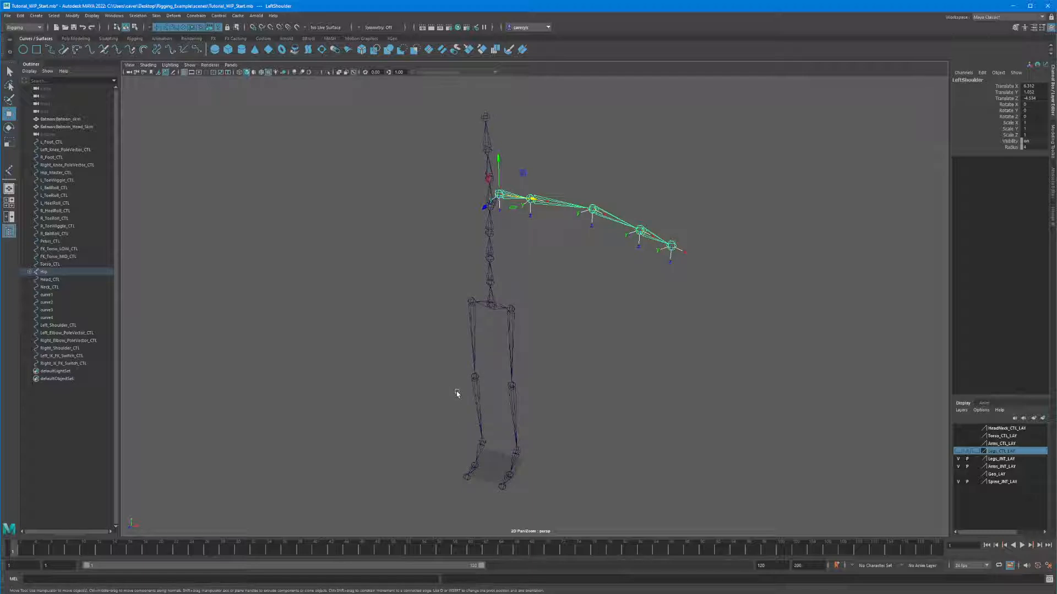
{"action": "left_click_drag", "start_coordinate": [469, 385], "coordinate": [456, 391], "text": "alt"}
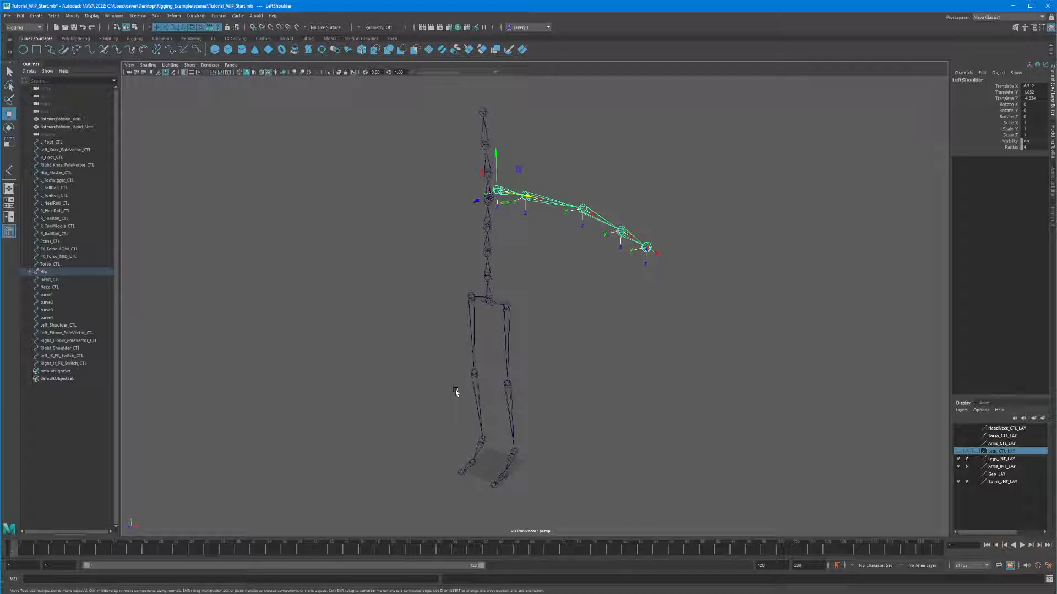
{"action": "mouse_move", "coordinate": [456, 391]}
{"action": "left_mouse_down", "text": "alt"}
{"action": "mouse_move", "coordinate": [439, 387]}
{"action": "mouse_move", "coordinate": [457, 394]}
{"action": "mouse_move", "coordinate": [450, 386]}
{"action": "left_mouse_up", "text": "alt"}
{"action": "right_click_drag", "start_coordinate": [450, 387], "coordinate": [465, 388], "text": "alt"}
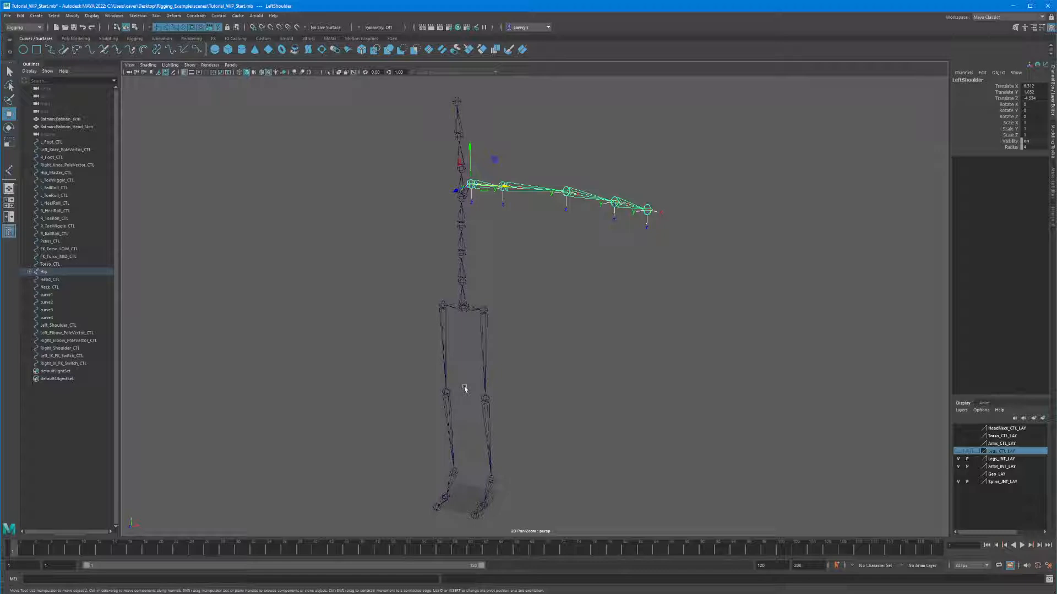
{"action": "mouse_move", "coordinate": [397, 231]}
{"action": "left_mouse_down", "text": "alt"}
{"action": "mouse_move", "coordinate": [361, 236]}
{"action": "mouse_move", "coordinate": [385, 239]}
{"action": "left_mouse_up", "text": "alt"}
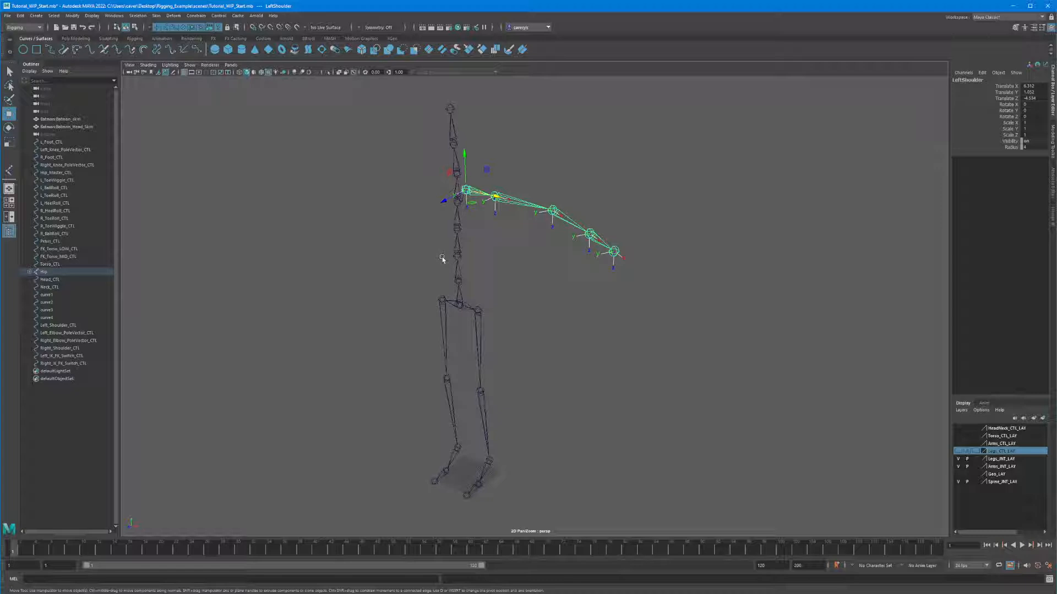
Step: Clear the selection and examine the local axis directions along the left arm, checking the LeftArm joint from above
{"action": "left_click", "coordinate": [503, 282]}
{"action": "left_click_drag", "start_coordinate": [503, 281], "coordinate": [526, 287], "text": "alt"}
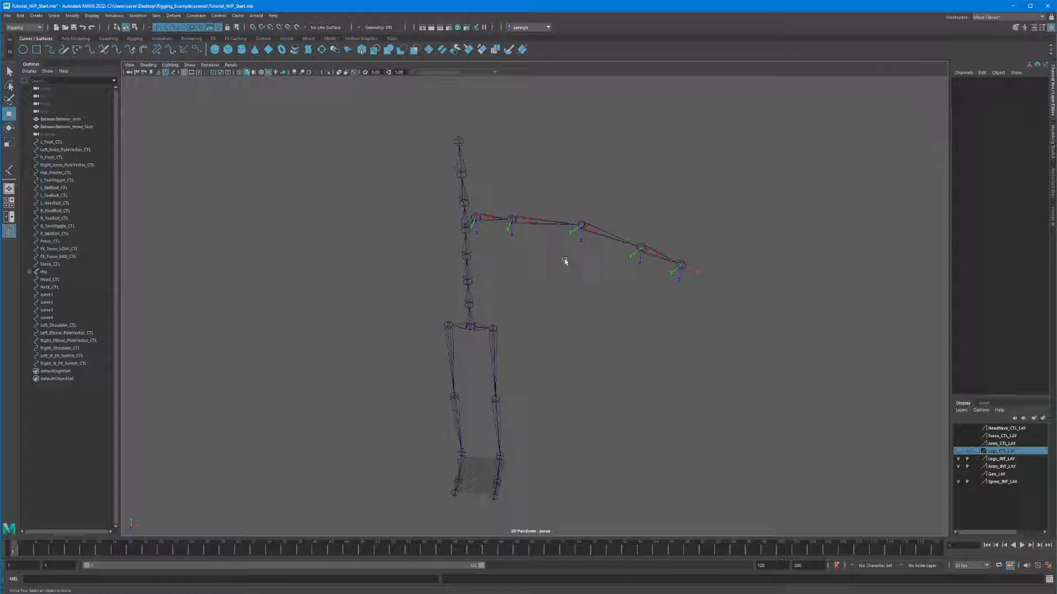
{"action": "left_click_drag", "start_coordinate": [528, 267], "coordinate": [505, 278], "text": "alt"}
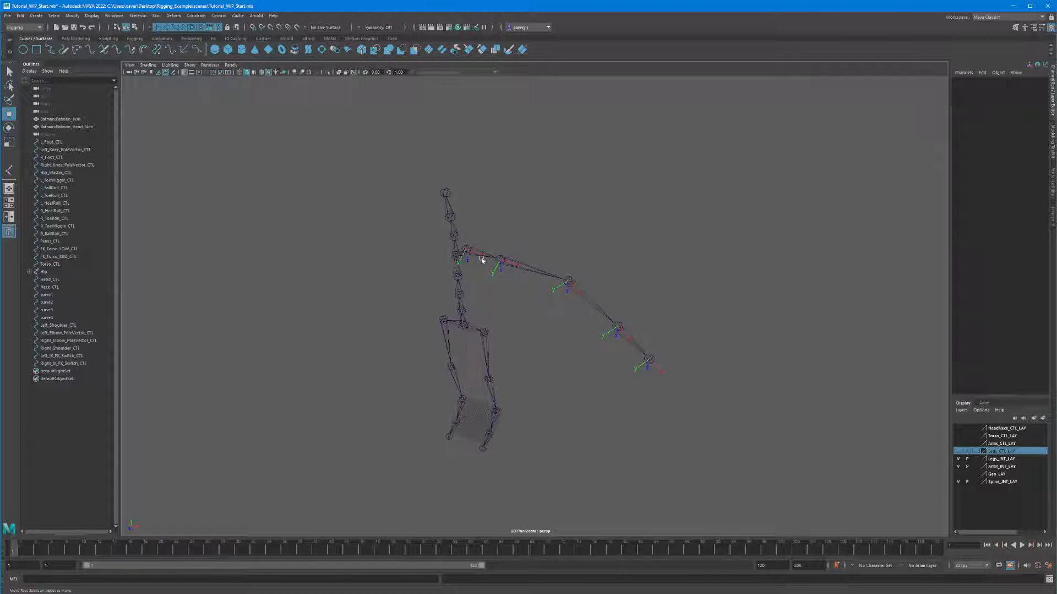
{"action": "left_click_drag", "start_coordinate": [596, 330], "coordinate": [699, 349], "text": "alt"}
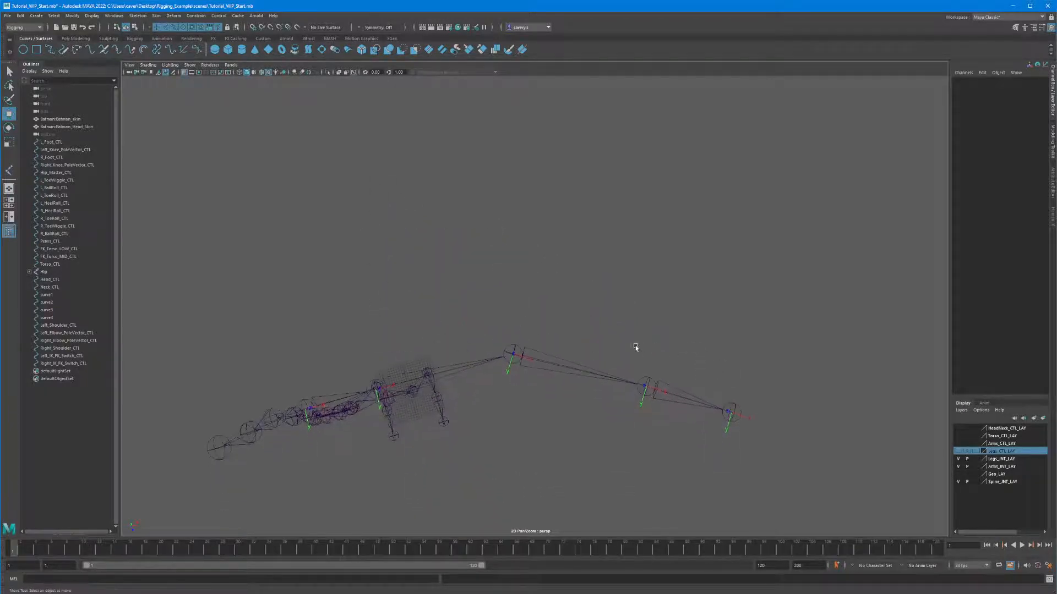
{"action": "left_click_drag", "start_coordinate": [626, 345], "coordinate": [490, 352], "text": "alt"}
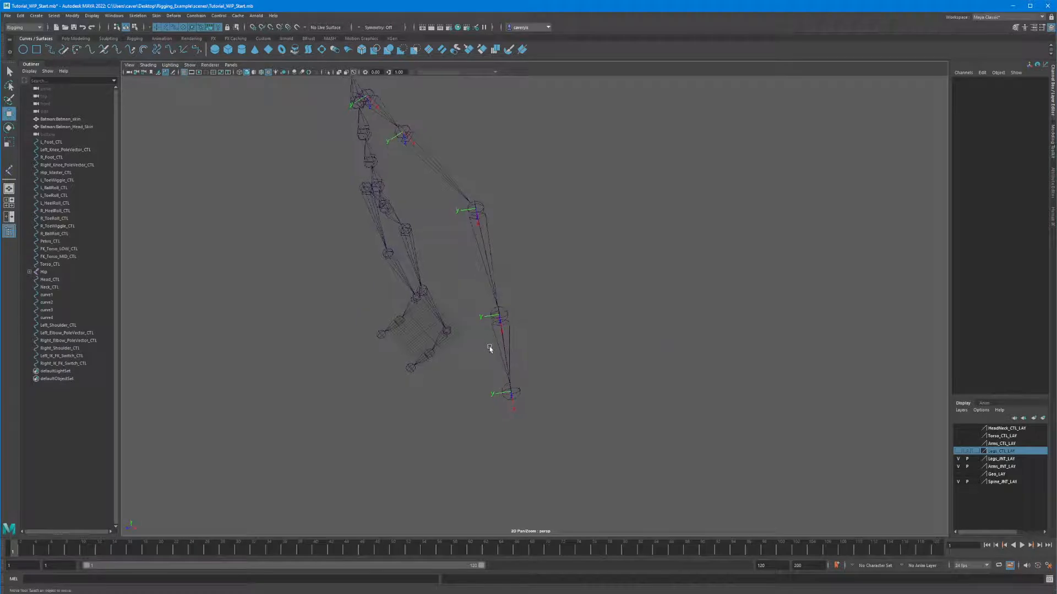
{"action": "left_click_drag", "start_coordinate": [479, 209], "coordinate": [552, 305], "text": "alt"}
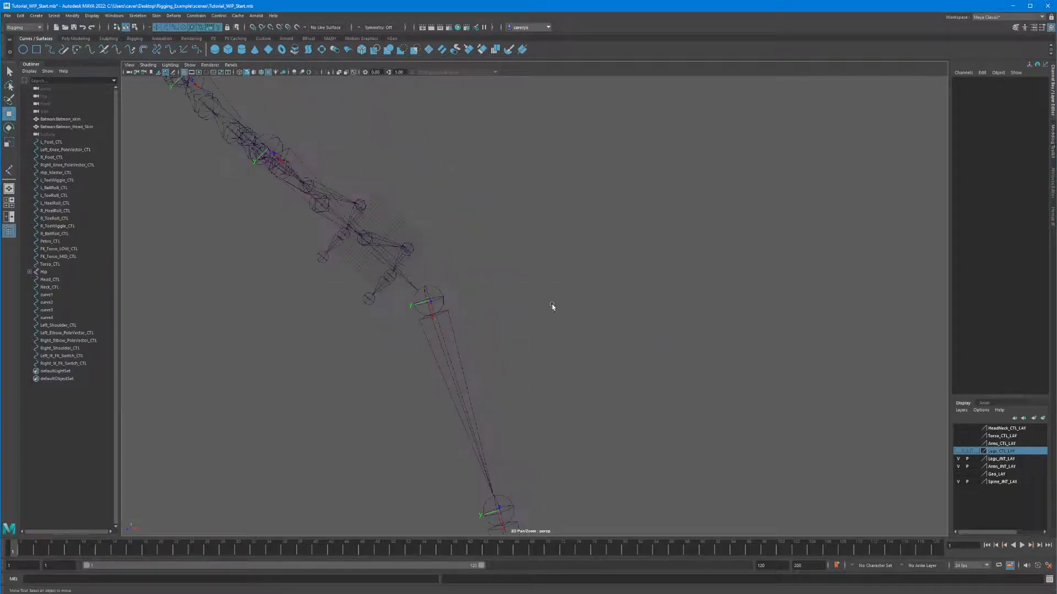
{"action": "left_click", "coordinate": [430, 319]}
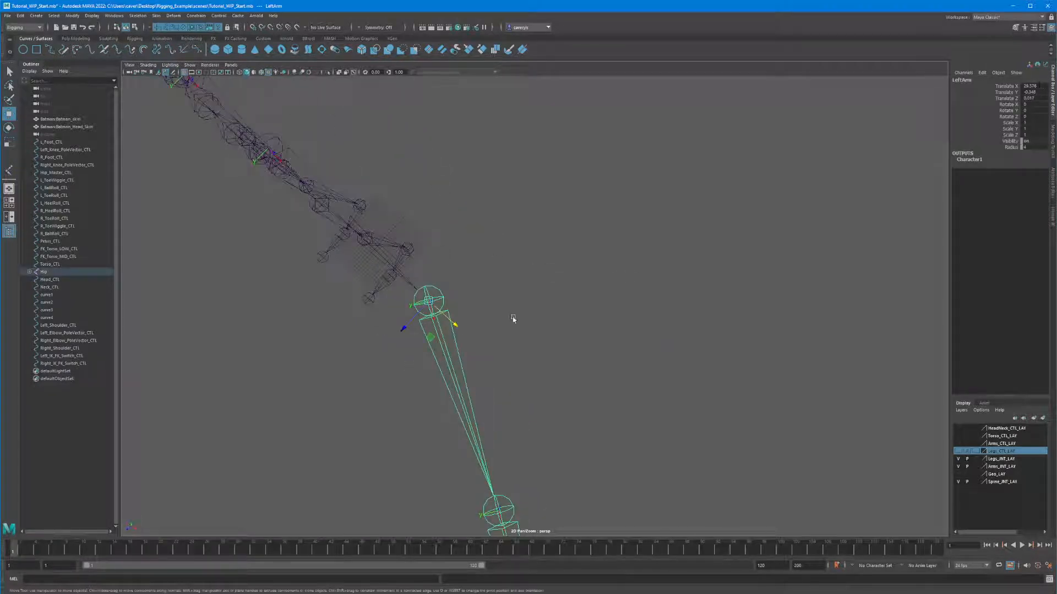
{"action": "mouse_move", "coordinate": [403, 324]}
{"action": "left_mouse_down", "text": "alt"}
{"action": "mouse_move", "coordinate": [385, 330]}
{"action": "mouse_move", "coordinate": [415, 328]}
{"action": "mouse_move", "coordinate": [388, 336]}
{"action": "mouse_move", "coordinate": [405, 325]}
{"action": "left_mouse_up", "text": "alt"}
{"action": "left_click", "coordinate": [471, 254]}
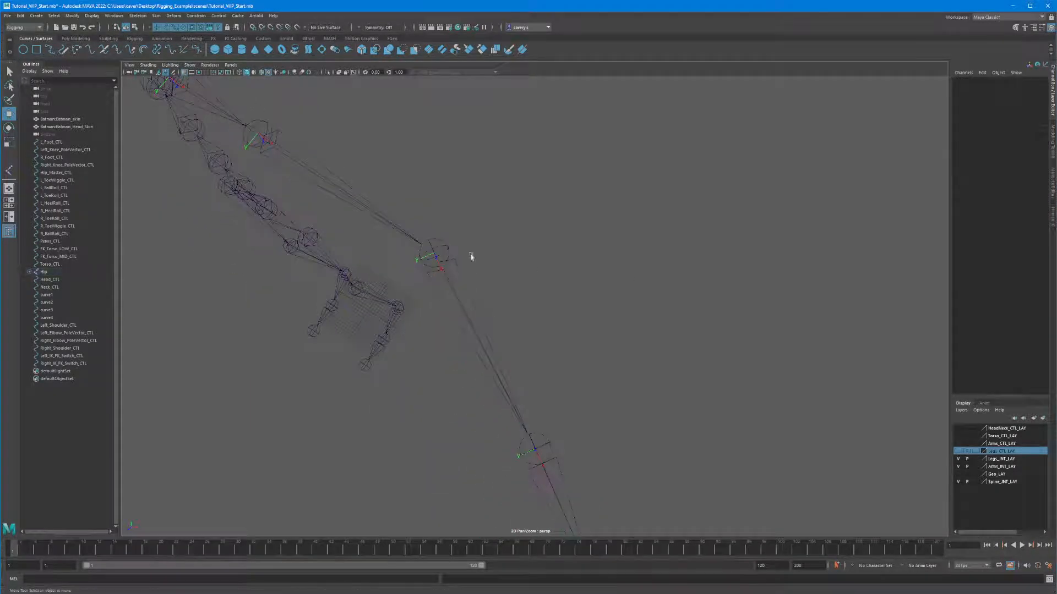
Step: Orient the LeftShoulder joint and its children with primary axis X, secondary axis Z and secondary axis world orientation Y
{"action": "left_click_drag", "start_coordinate": [432, 264], "coordinate": [433, 246], "text": "alt"}
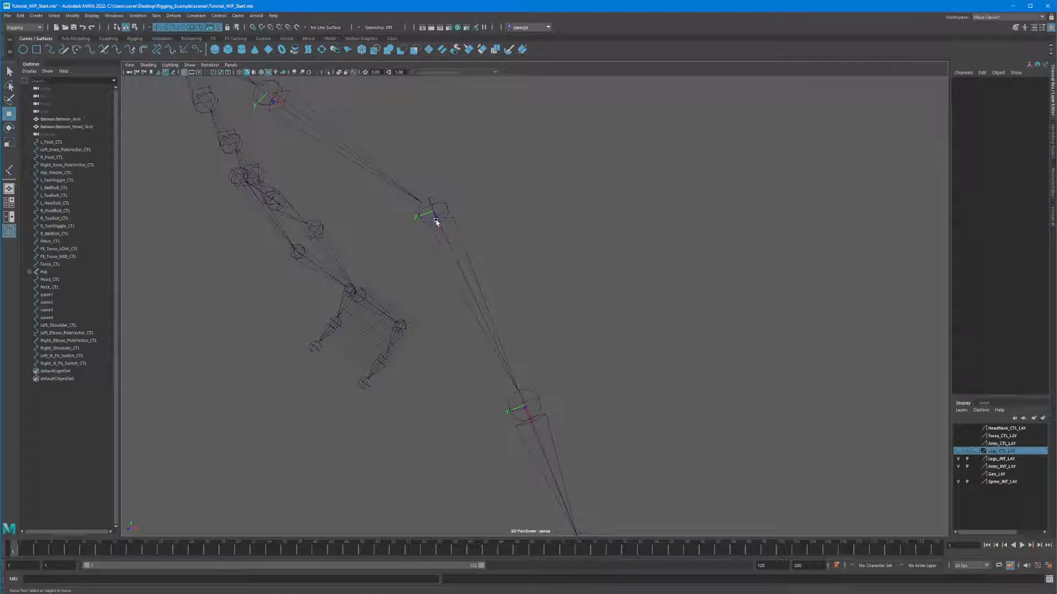
{"action": "left_click_drag", "start_coordinate": [479, 345], "coordinate": [390, 327], "text": "alt"}
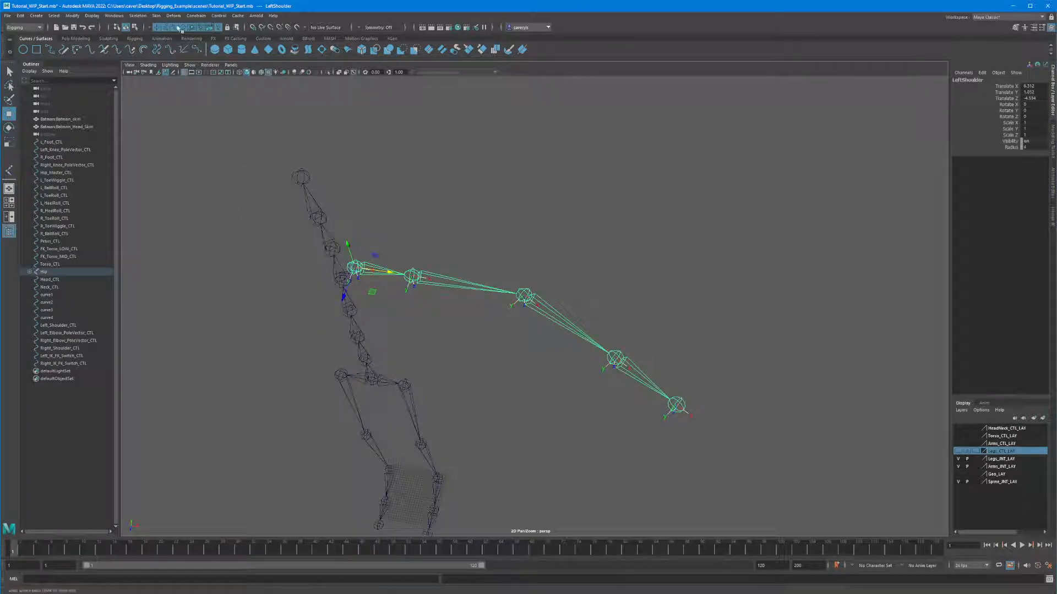
{"action": "left_click", "coordinate": [137, 15]}
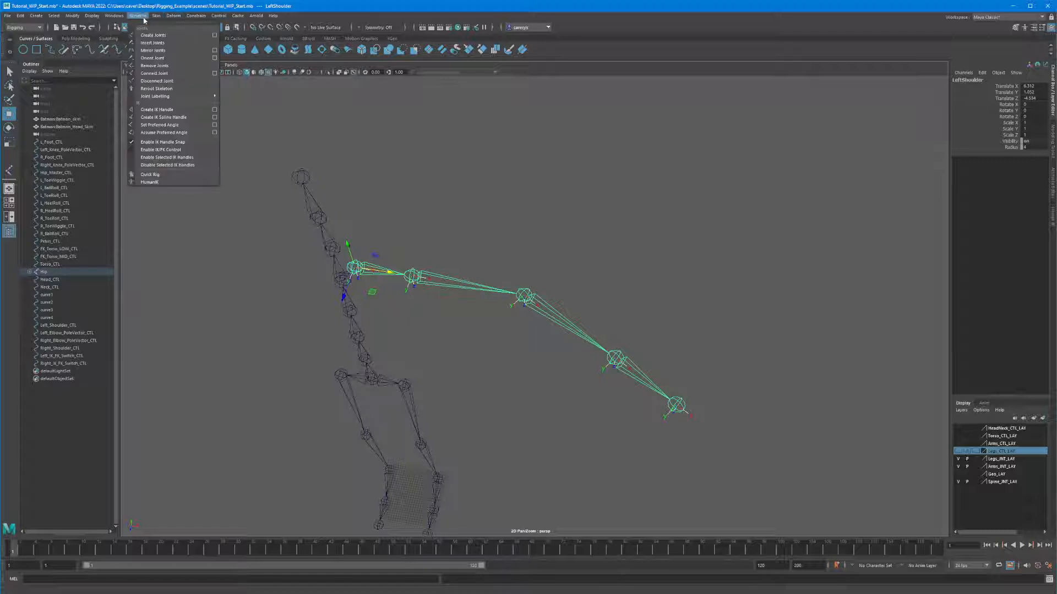
{"action": "left_click", "coordinate": [215, 57]}
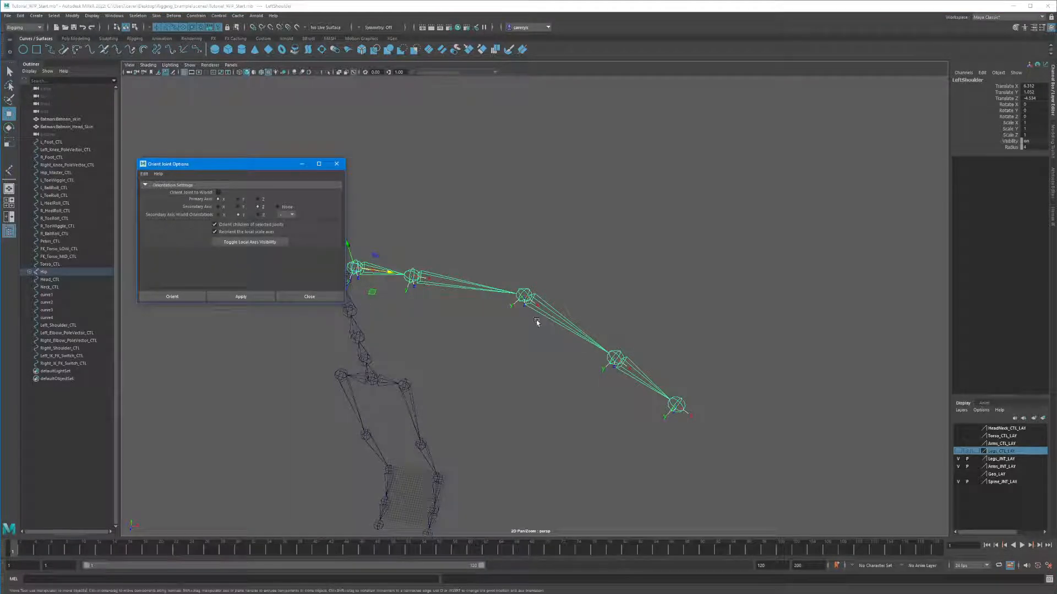
{"action": "scroll", "coordinate": [536, 319], "scroll_direction": "up", "scroll_amount": 5}
{"action": "left_click_drag", "start_coordinate": [519, 393], "coordinate": [487, 377], "text": "alt"}
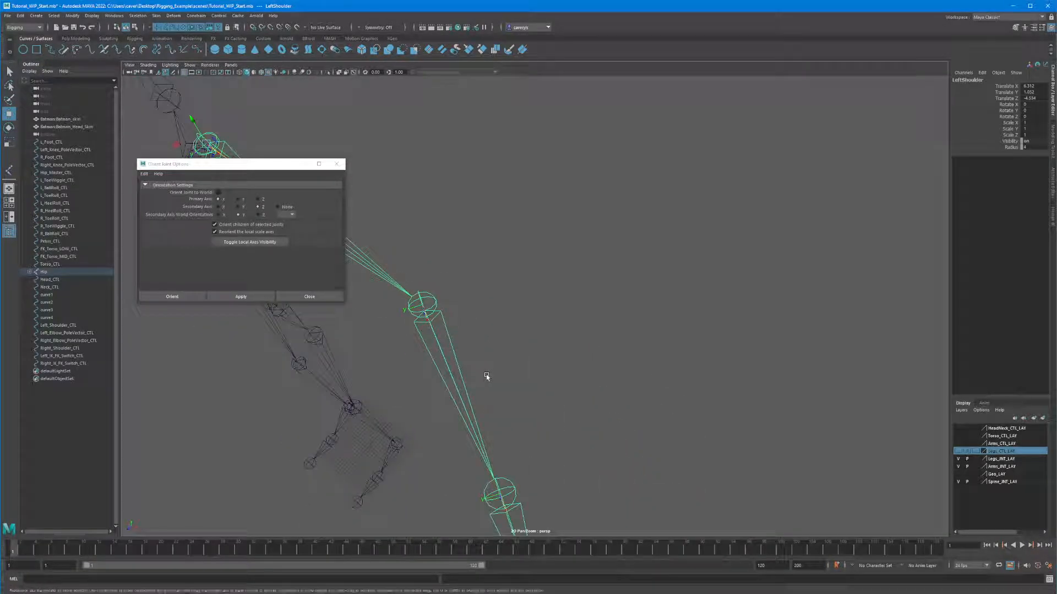
{"action": "left_click", "coordinate": [232, 298]}
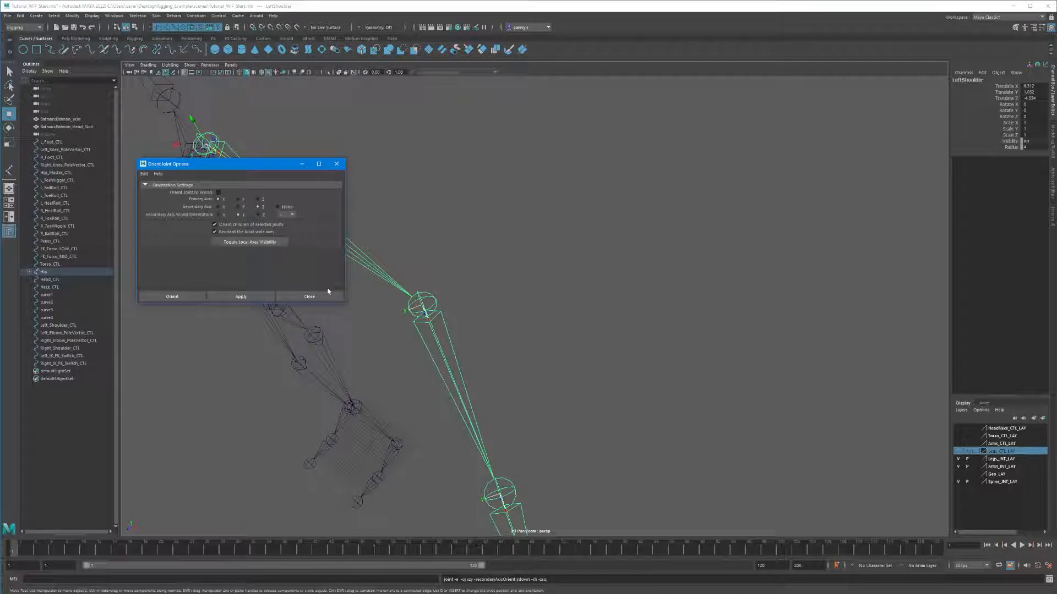
Step: Set the X joint orient of the LeftHand_End joint to 0 and close the joint orientation options
{"action": "left_click_drag", "start_coordinate": [269, 164], "coordinate": [709, 171]}
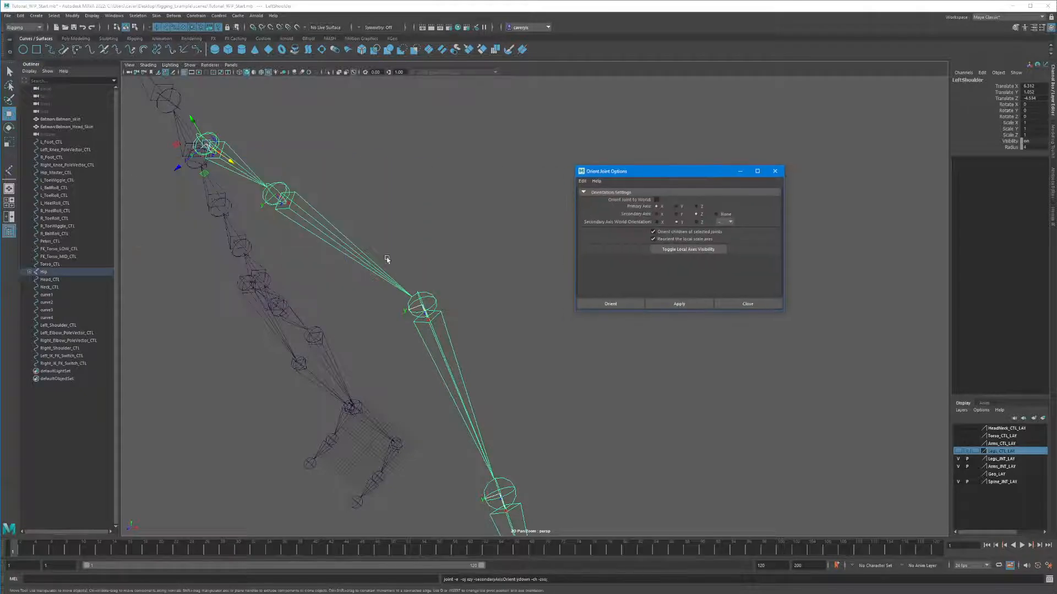
{"action": "left_click_drag", "start_coordinate": [384, 264], "coordinate": [381, 263], "text": "alt"}
{"action": "left_click_drag", "start_coordinate": [415, 242], "coordinate": [242, 263], "text": "alt"}
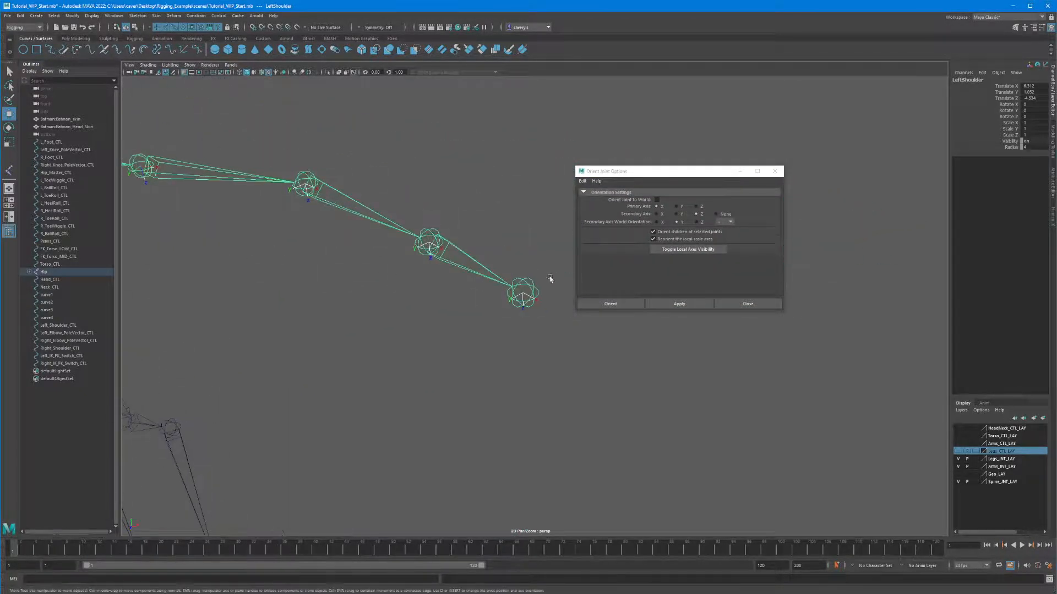
{"action": "left_click", "coordinate": [511, 302]}
{"action": "key", "text": "ctrl+a"}
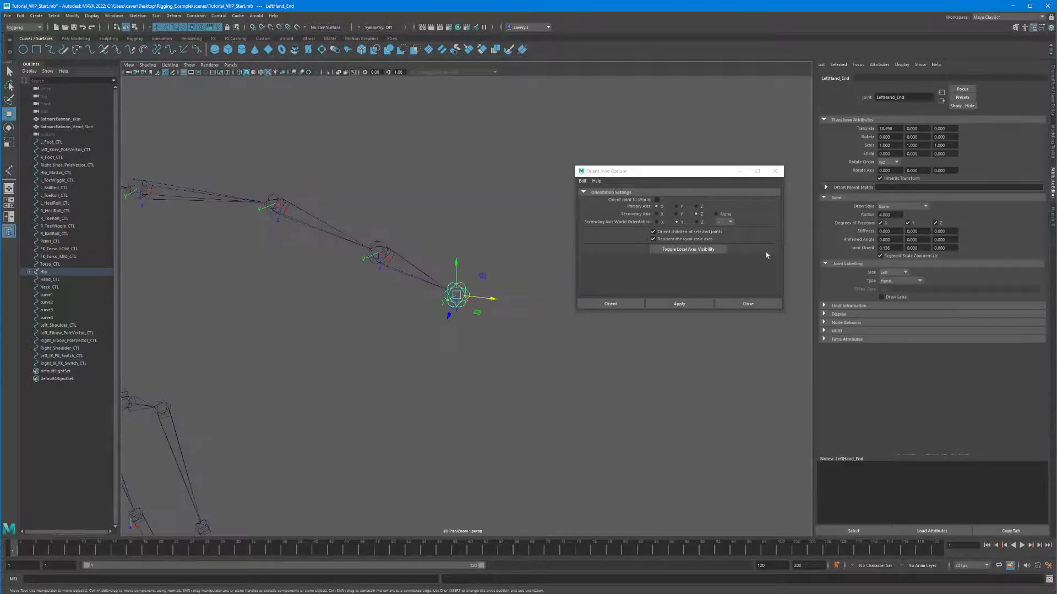
{"action": "double_click", "coordinate": [891, 249]}
{"action": "type", "text": "0"}
{"action": "key", "text": "Return"}
{"action": "left_click", "coordinate": [736, 301]}
Step: Unparent the LeftHand, LeftArm and LeftUpArm joints so each sits at the top level of the scene
{"action": "left_click_drag", "start_coordinate": [738, 302], "coordinate": [384, 231], "text": "alt"}
{"action": "key", "text": "f"}
{"action": "left_click", "coordinate": [463, 234]}
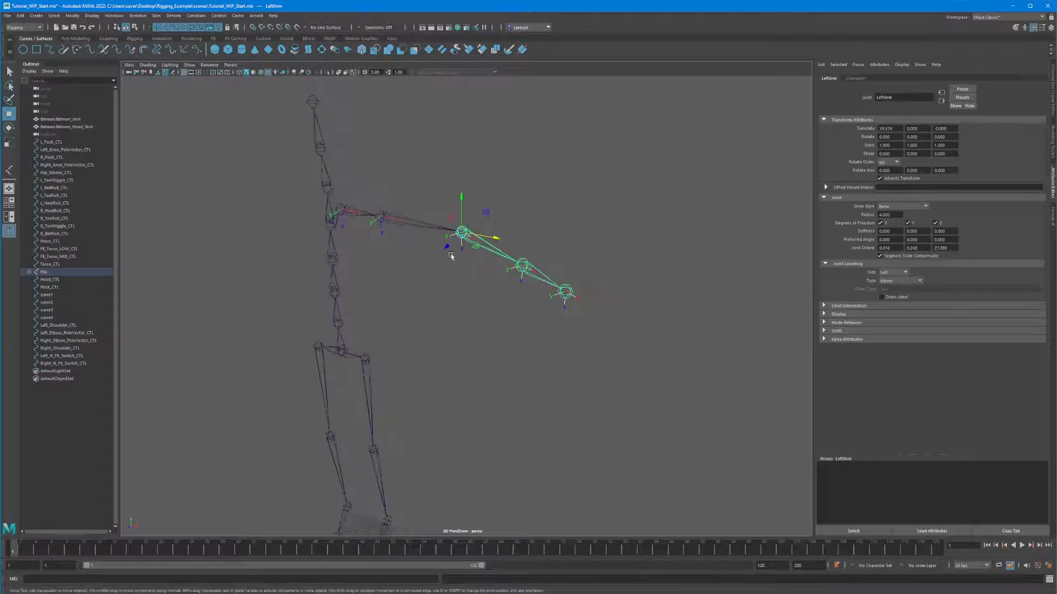
{"action": "left_click", "coordinate": [380, 230]}
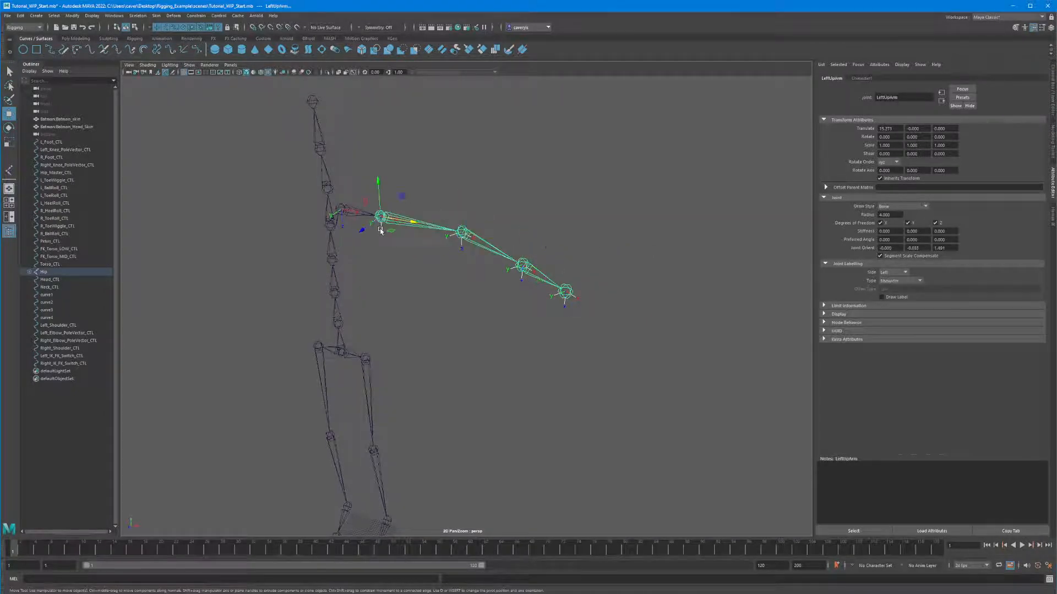
{"action": "key", "text": "shift+p"}
{"action": "left_click", "coordinate": [430, 243]}
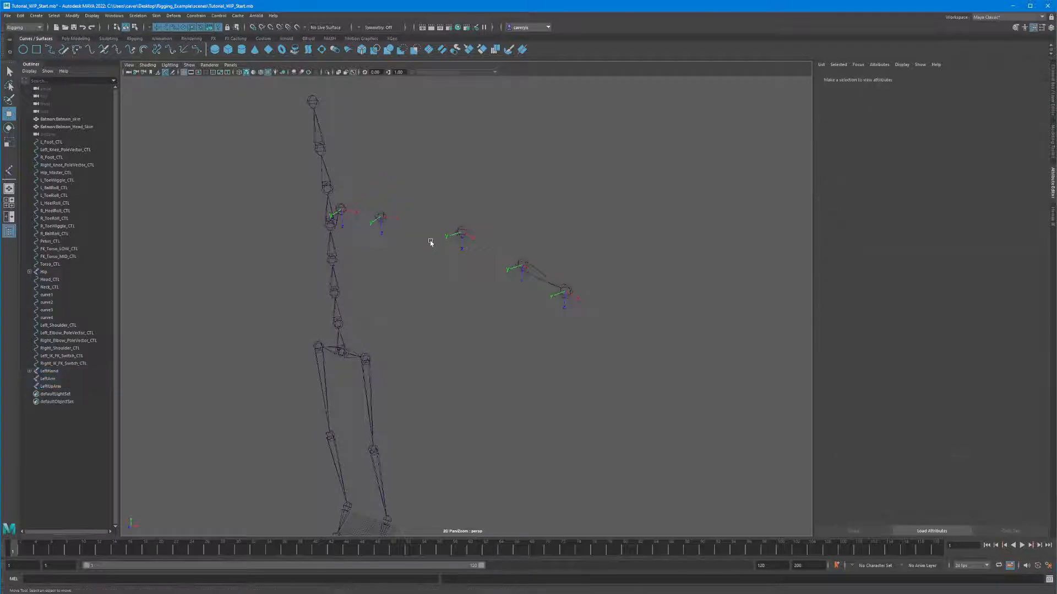
Step: Duplicate the unparented LeftArm elbow joint in place
{"action": "left_click_drag", "start_coordinate": [435, 259], "coordinate": [448, 262], "text": "alt"}
{"action": "scroll", "coordinate": [526, 281], "scroll_direction": "up", "scroll_amount": 4}
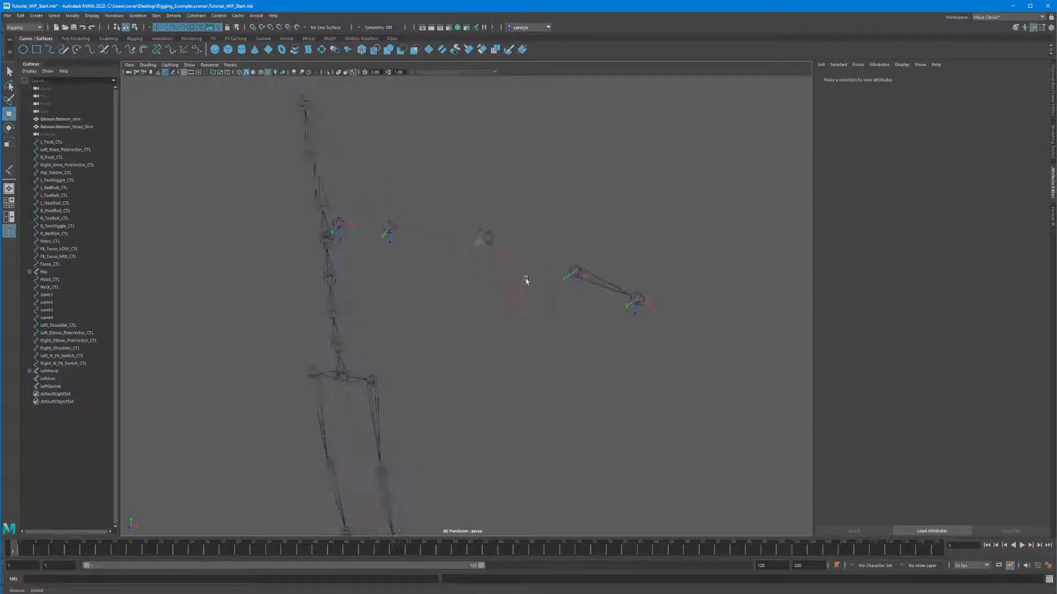
{"action": "left_click", "coordinate": [495, 220]}
{"action": "left_click_drag", "start_coordinate": [509, 236], "coordinate": [523, 251], "text": "alt"}
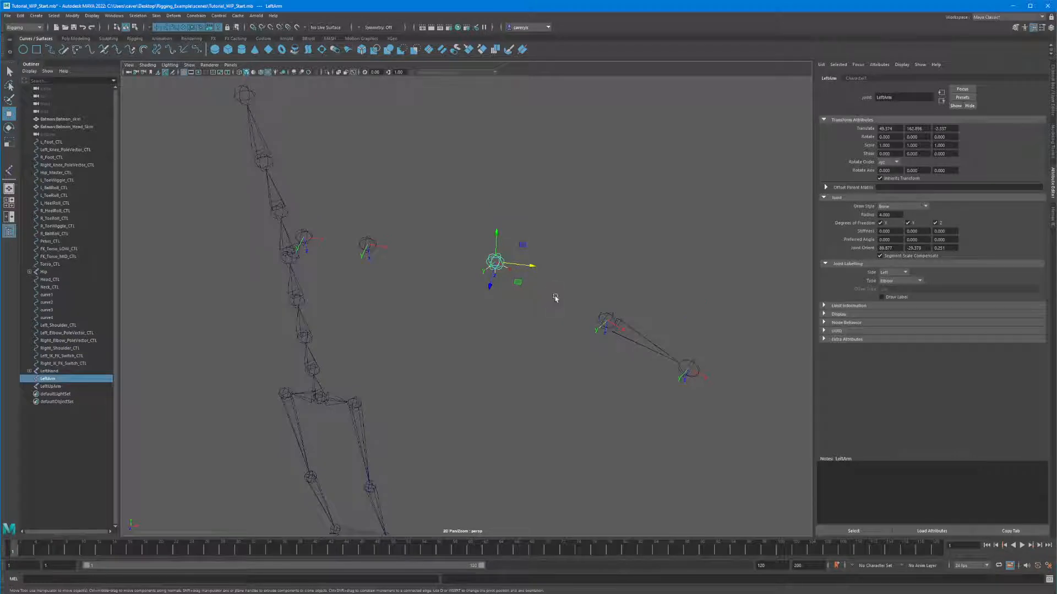
{"action": "left_click_drag", "start_coordinate": [544, 292], "coordinate": [467, 314], "text": "alt"}
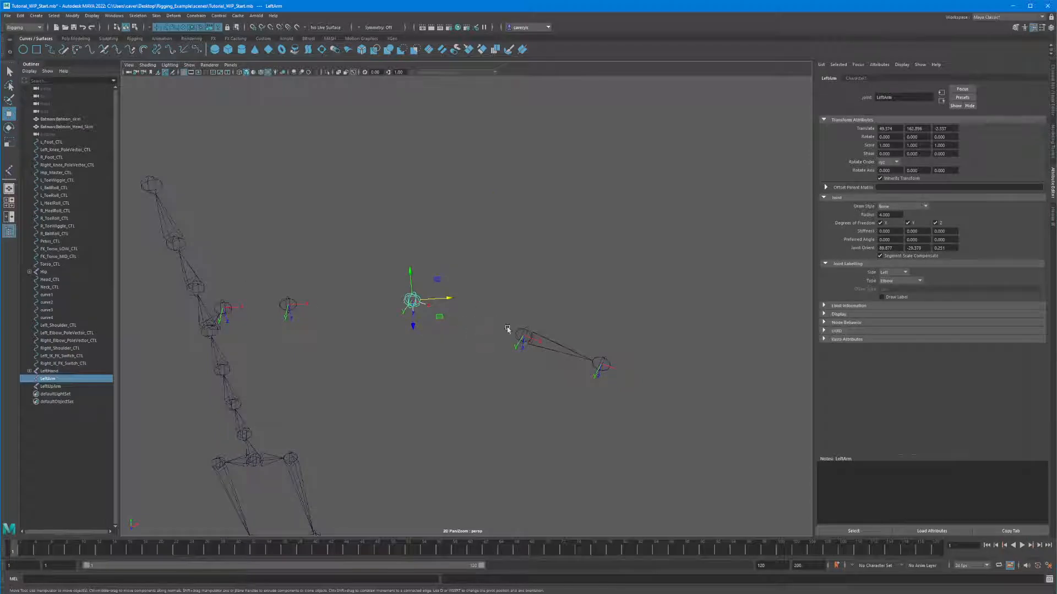
{"action": "left_click_drag", "start_coordinate": [481, 323], "coordinate": [473, 322], "text": "alt"}
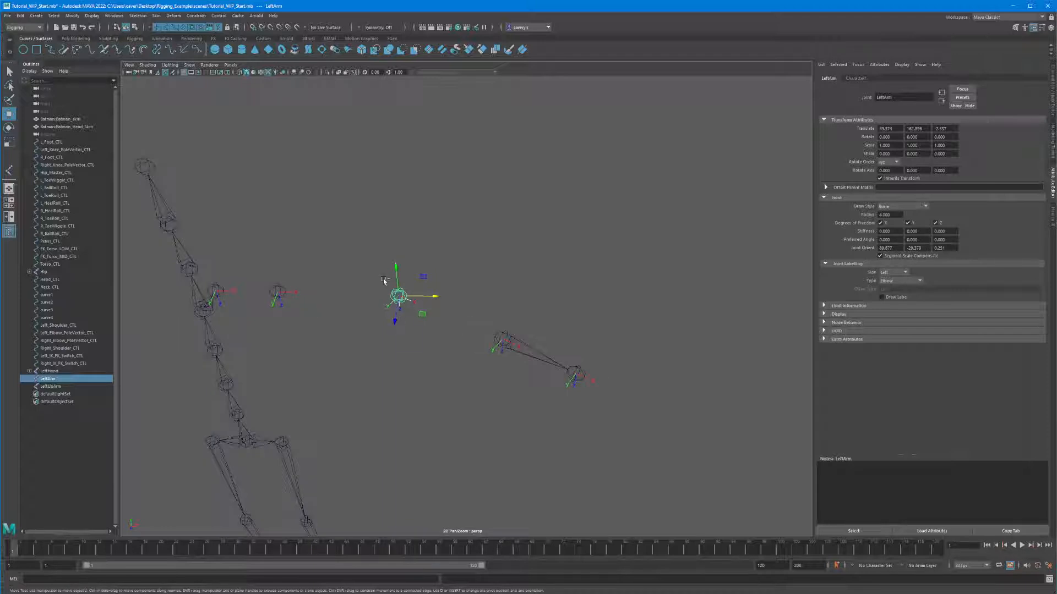
{"action": "key", "text": "ctrl+d"}
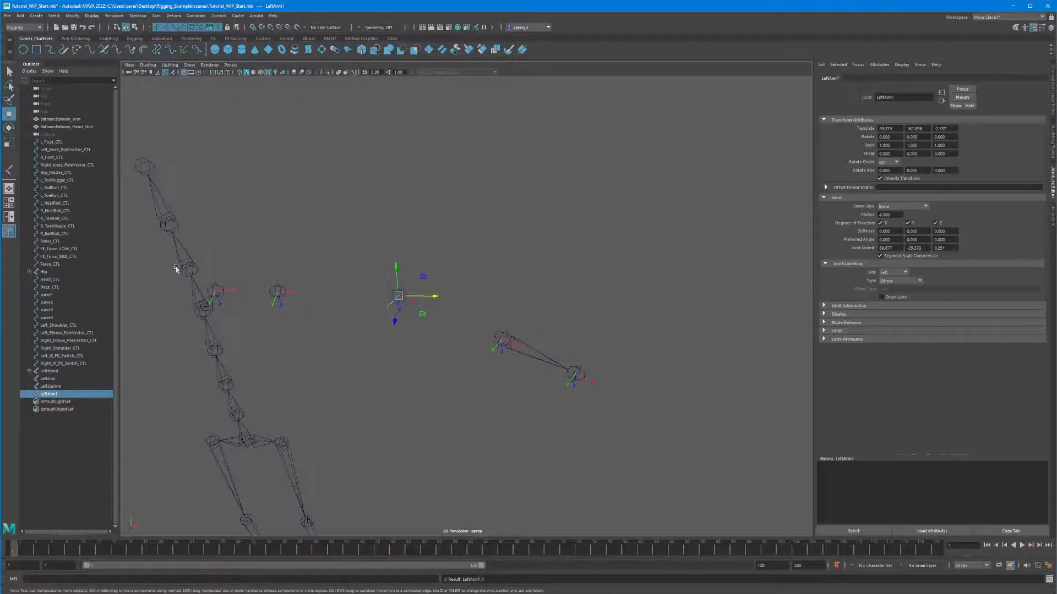
Step: Align the Move tool to the object's axes and slide the duplicate along its local X axis to about midway between LeftArm and LeftHand
{"action": "double_click", "coordinate": [9, 114]}
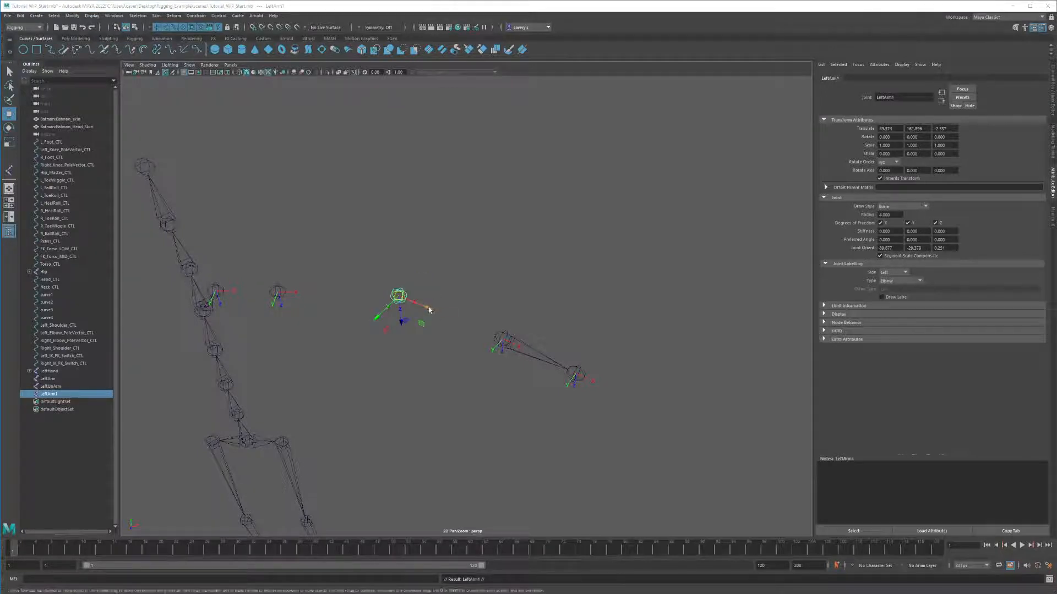
{"action": "left_click_drag", "start_coordinate": [429, 310], "coordinate": [495, 333]}
{"action": "left_click_drag", "start_coordinate": [468, 284], "coordinate": [467, 316], "text": "alt"}
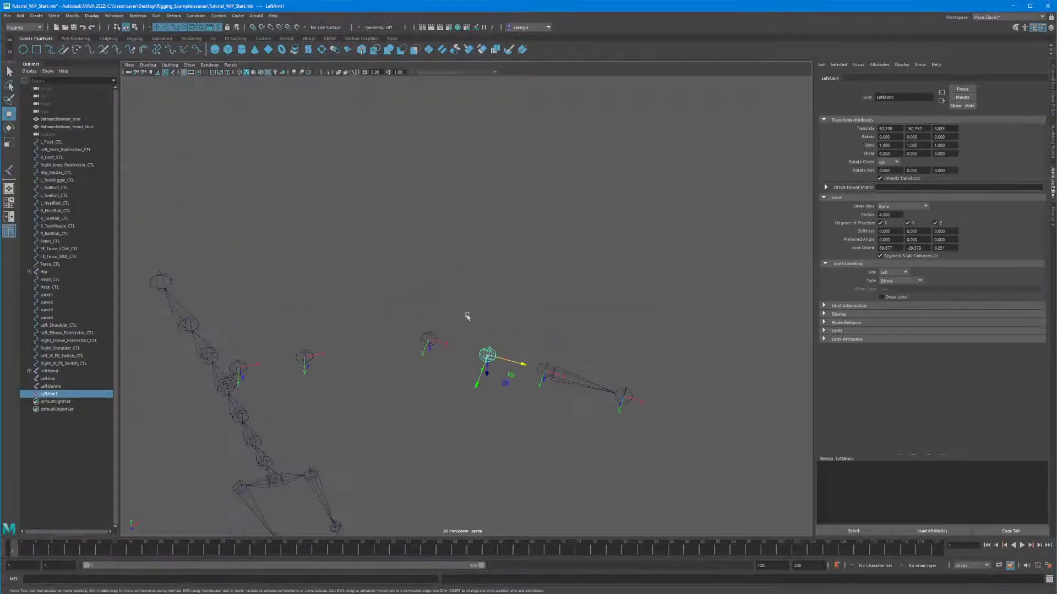
{"action": "mouse_move", "coordinate": [521, 363]}
{"action": "left_mouse_down"}
{"action": "mouse_move", "coordinate": [513, 393]}
{"action": "mouse_move", "coordinate": [514, 381]}
{"action": "left_mouse_up"}
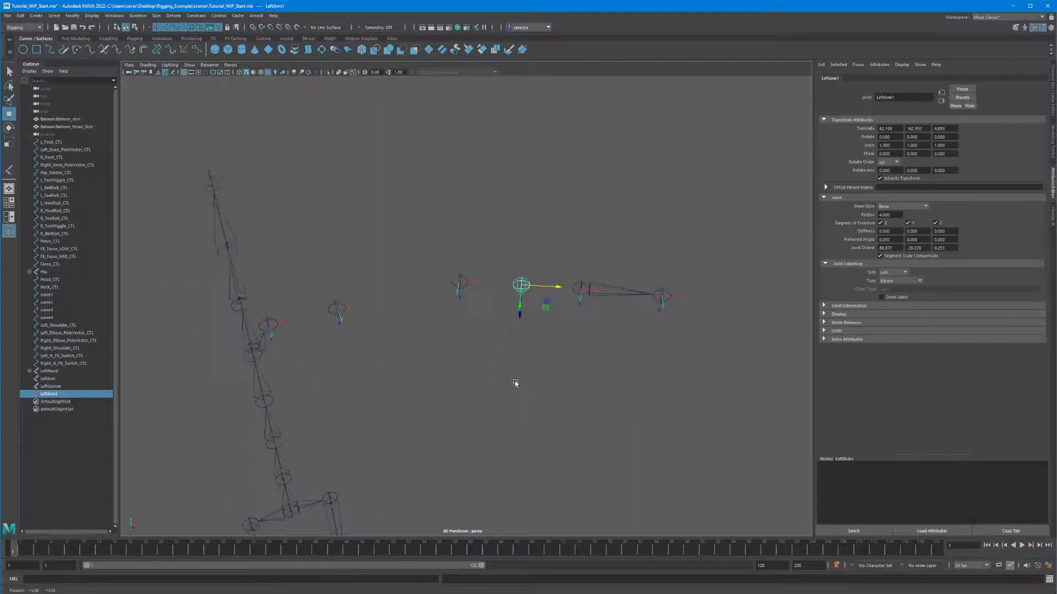
{"action": "middle_click_drag", "start_coordinate": [514, 382], "coordinate": [464, 406], "text": "alt"}
{"action": "right_click_drag", "start_coordinate": [464, 405], "coordinate": [591, 428], "text": "alt"}
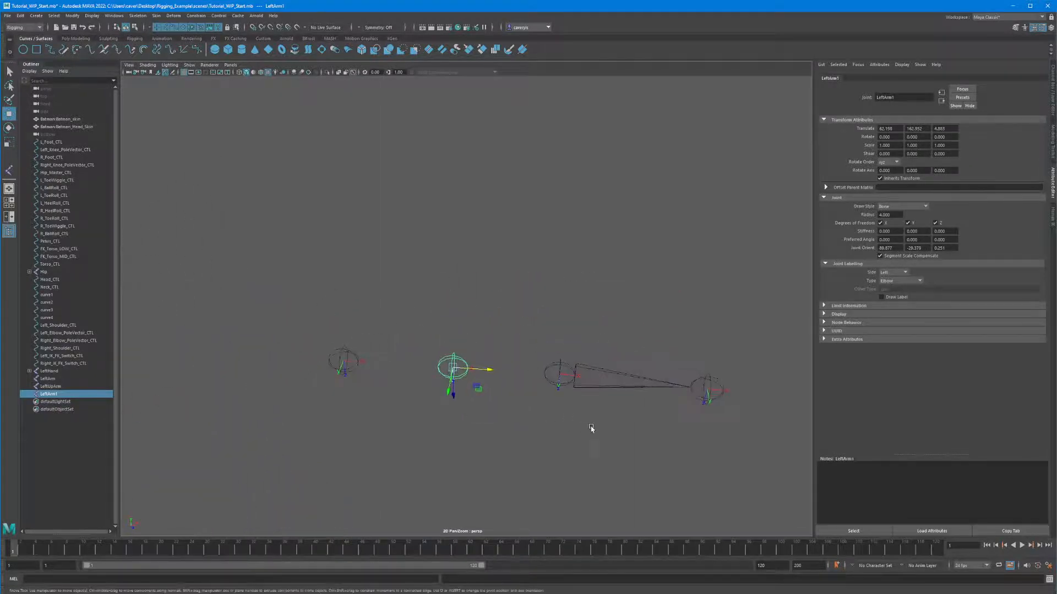
{"action": "right_click_drag", "start_coordinate": [450, 424], "coordinate": [431, 357], "text": "alt"}
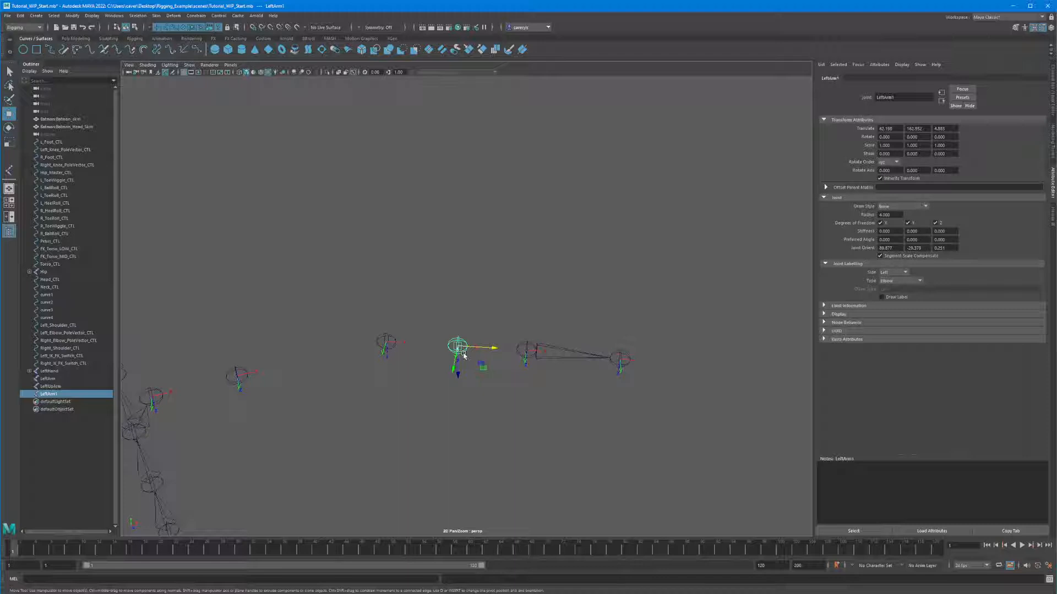
Step: Parent LeftHand under the duplicated forearm joint LeftArm1, and parent LeftArm1 under LeftArm
{"action": "left_click", "coordinate": [516, 318]}
{"action": "left_click", "coordinate": [527, 345]}
{"action": "left_click", "coordinate": [456, 346], "text": "shift"}
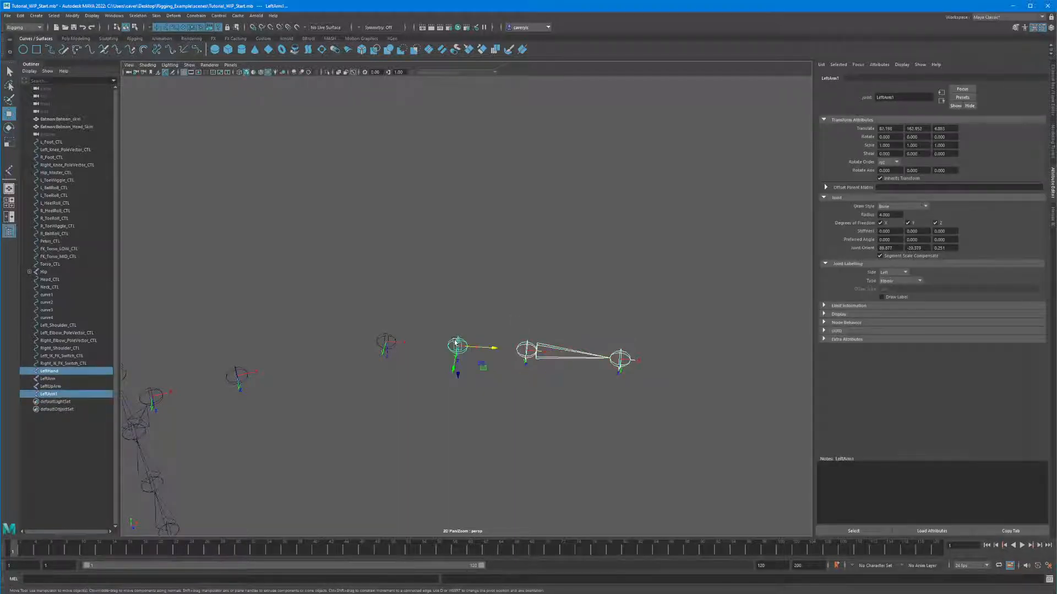
{"action": "key", "text": "p"}
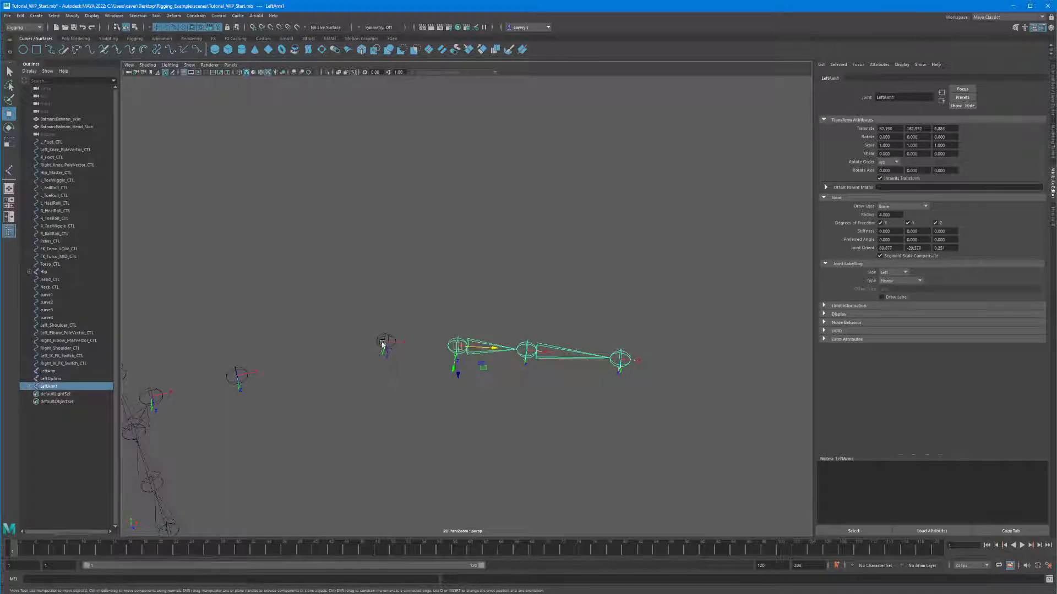
{"action": "left_click", "coordinate": [384, 343], "text": "shift"}
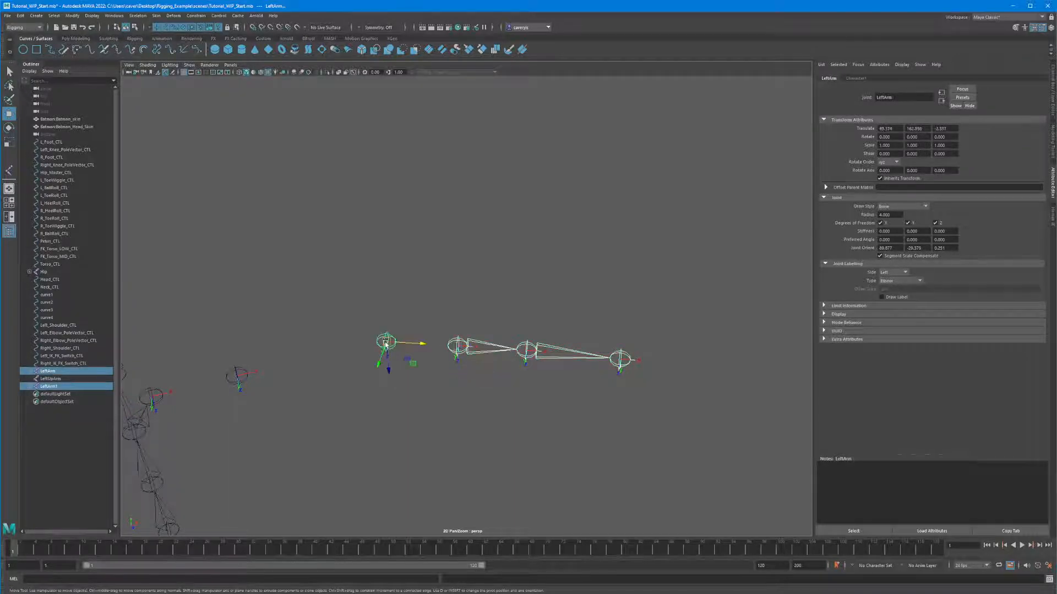
{"action": "key", "text": "p"}
Step: Parent the LeftArm chain under LeftUpArm, and parent LeftUpArm under LeftShoulder
{"action": "left_click", "coordinate": [385, 344]}
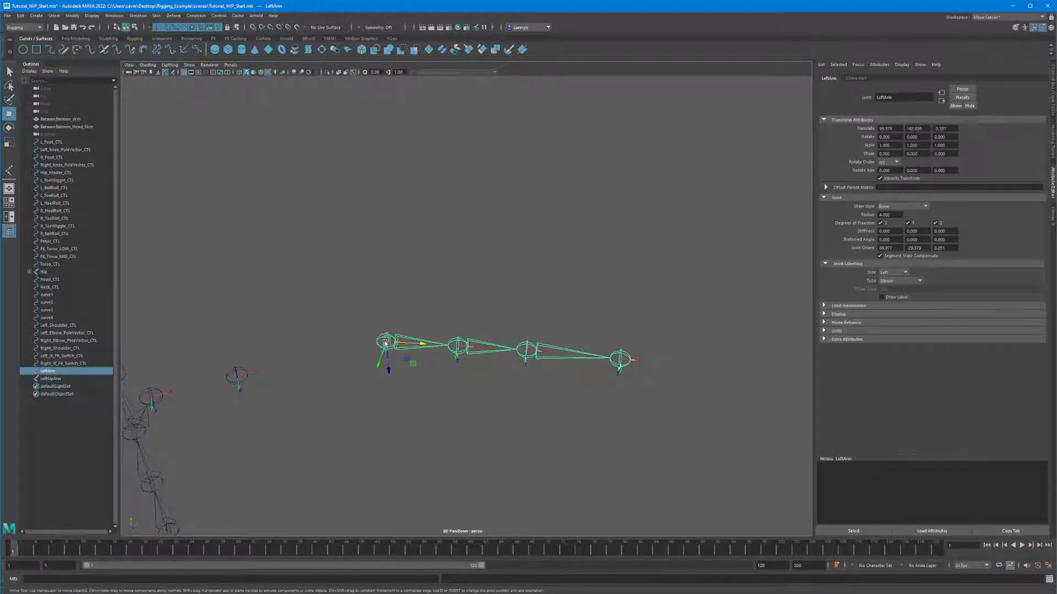
{"action": "left_click", "coordinate": [238, 374], "text": "shift"}
{"action": "key", "text": "p"}
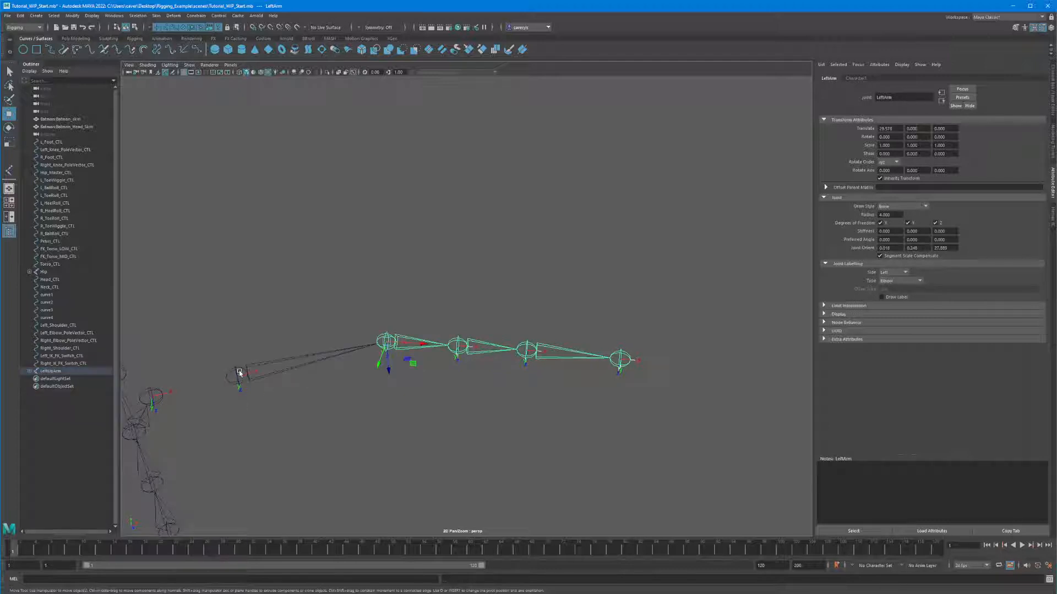
{"action": "left_click", "coordinate": [240, 375]}
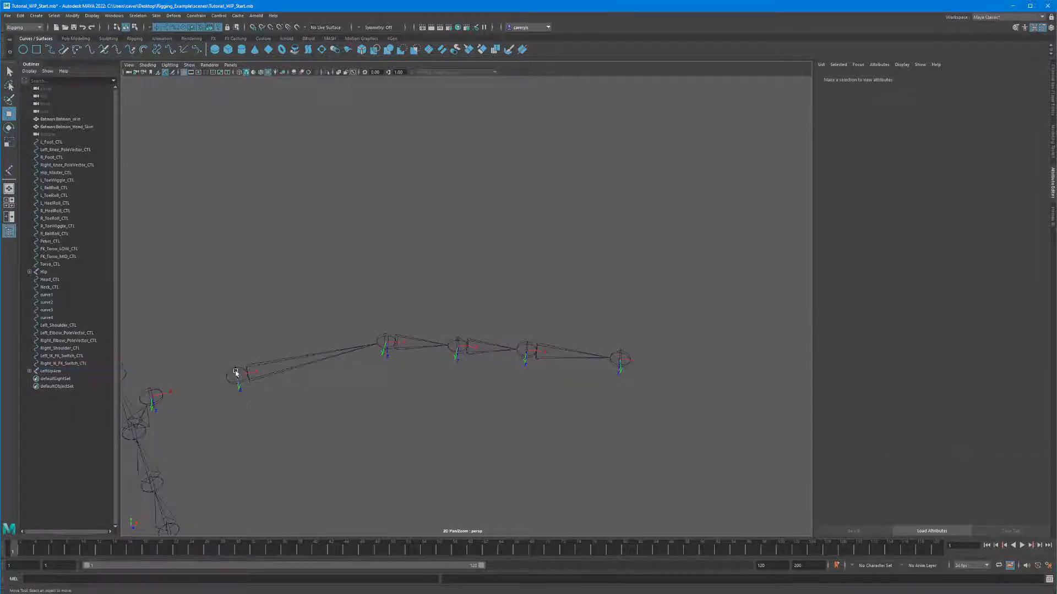
{"action": "left_click", "coordinate": [236, 374]}
{"action": "left_click", "coordinate": [159, 392], "text": "shift"}
{"action": "key", "text": "p"}
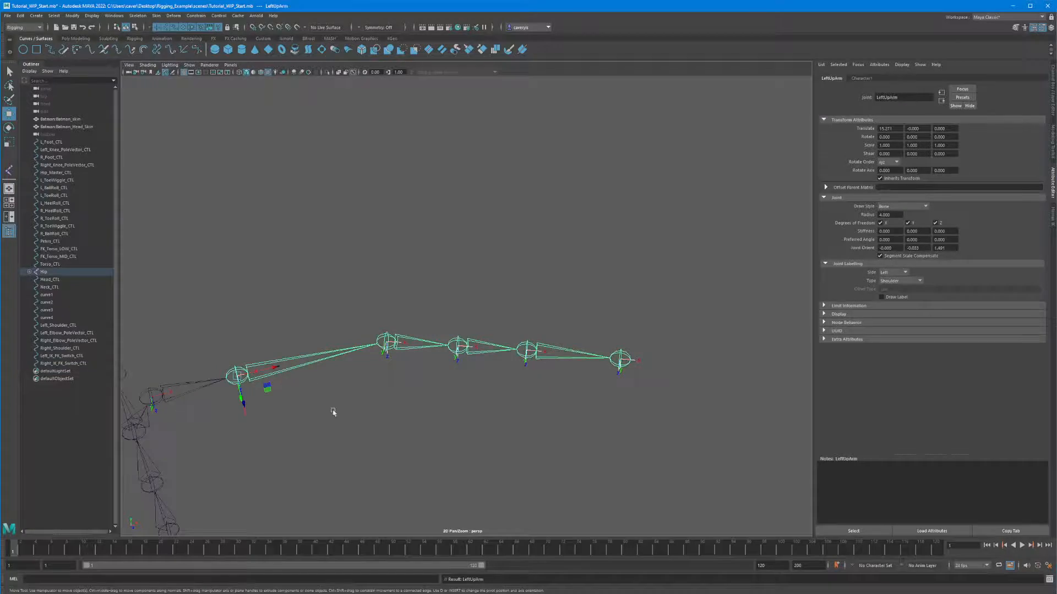
Step: Test the wrist twist by rotating LeftHand about -23 degrees around its X axis, and undo the test rotations
{"action": "left_click_drag", "start_coordinate": [347, 421], "coordinate": [331, 404], "text": "alt"}
{"action": "right_click_drag", "start_coordinate": [332, 403], "coordinate": [239, 317], "text": "alt"}
{"action": "left_click_drag", "start_coordinate": [238, 317], "coordinate": [270, 368], "text": "alt"}
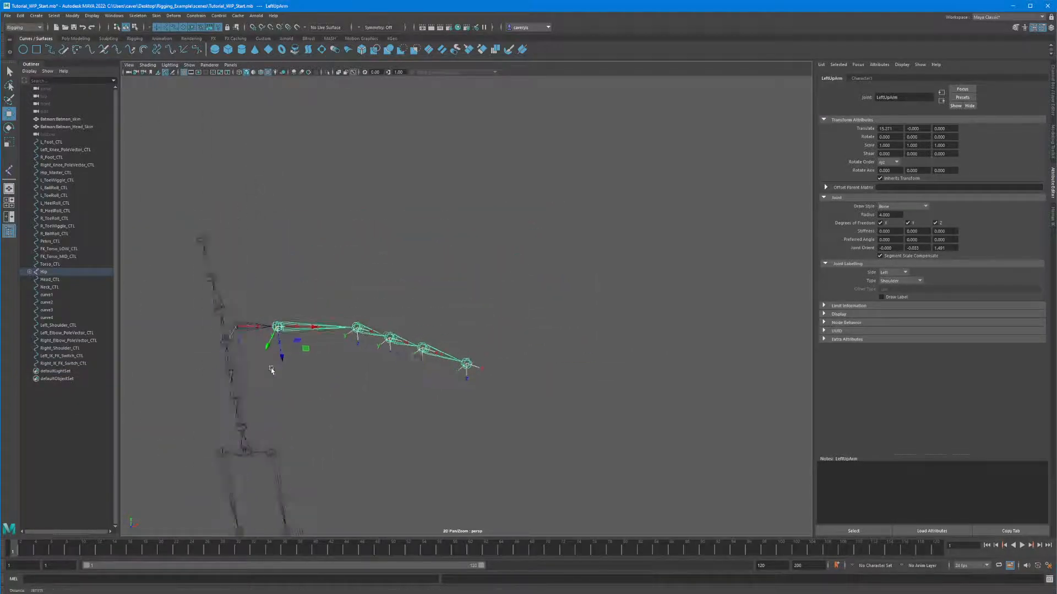
{"action": "right_click_drag", "start_coordinate": [271, 368], "coordinate": [388, 381], "text": "alt"}
{"action": "left_click_drag", "start_coordinate": [343, 324], "coordinate": [362, 387]}
{"action": "left_click_drag", "start_coordinate": [362, 388], "coordinate": [346, 372], "text": "alt"}
{"action": "left_click_drag", "start_coordinate": [373, 310], "coordinate": [366, 351]}
{"action": "key", "text": "e"}
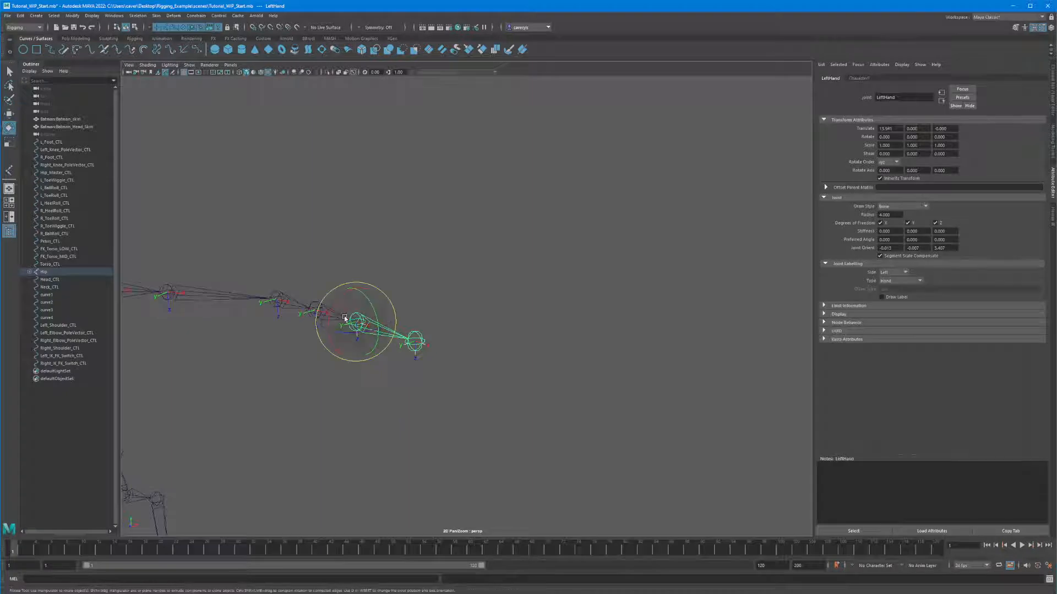
{"action": "left_click_drag", "start_coordinate": [337, 301], "coordinate": [367, 297]}
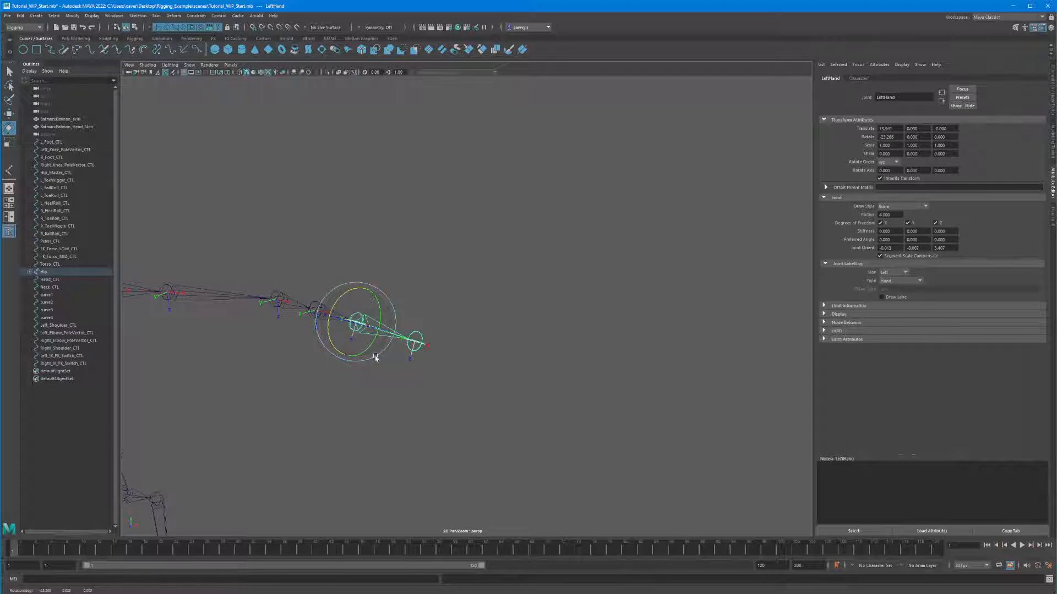
{"action": "left_click_drag", "start_coordinate": [315, 379], "coordinate": [326, 399], "text": "alt"}
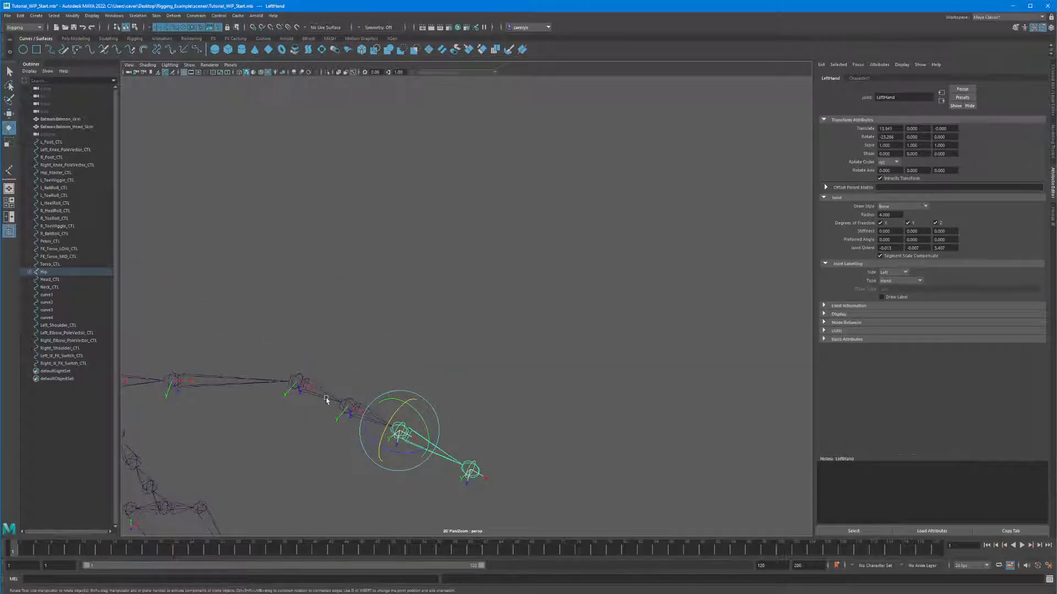
{"action": "left_click_drag", "start_coordinate": [400, 408], "coordinate": [420, 347]}
{"action": "key", "text": "ctrl+z"}
{"action": "key", "text": "ctrl+z"}
Step: Test the forearm twist by rotating LeftArm1 about 9 degrees around its X axis, and undo the rotation
{"action": "left_click", "coordinate": [396, 382]}
{"action": "left_click_drag", "start_coordinate": [393, 389], "coordinate": [331, 338], "text": "alt"}
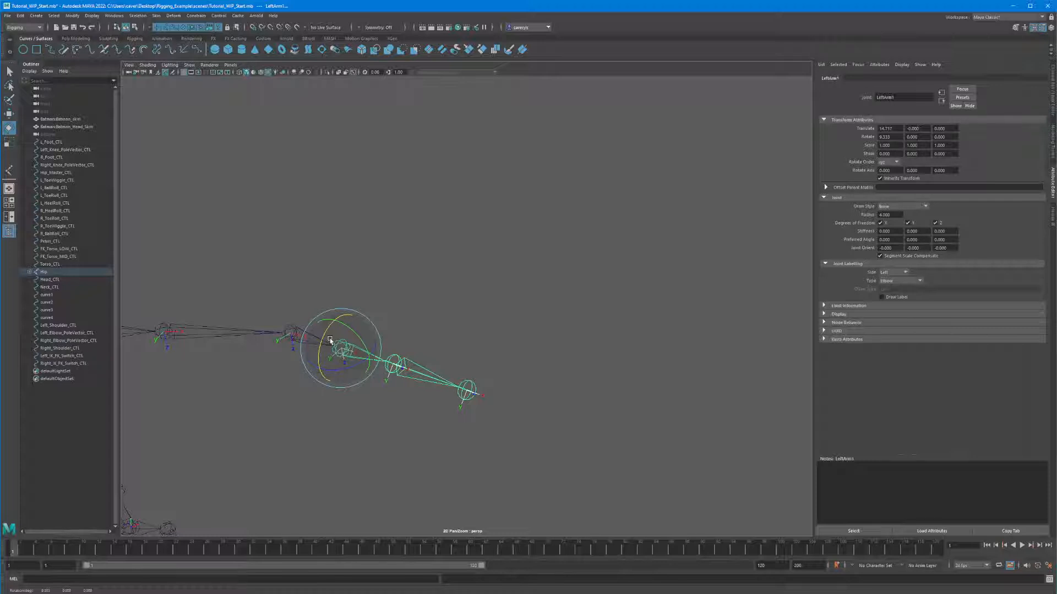
{"action": "key", "text": "ctrl+z"}
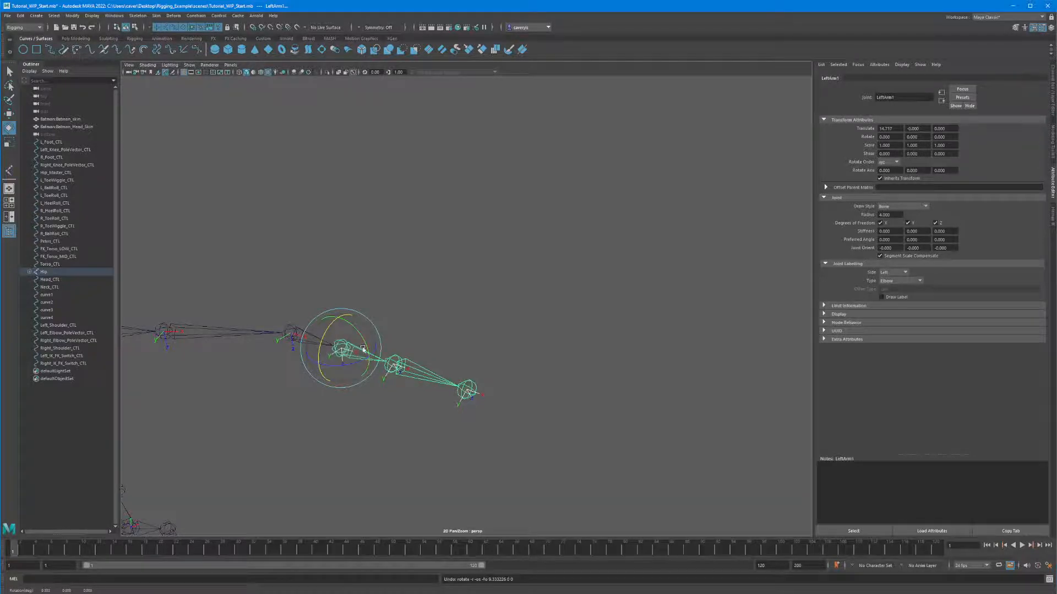
Step: Retest the wrist twist by rotating LeftHand about 31 degrees around its X axis, and undo the rotation
{"action": "scroll", "coordinate": [379, 374], "scroll_direction": "down", "scroll_amount": 4}
{"action": "left_click_drag", "start_coordinate": [386, 417], "coordinate": [411, 395], "text": "alt"}
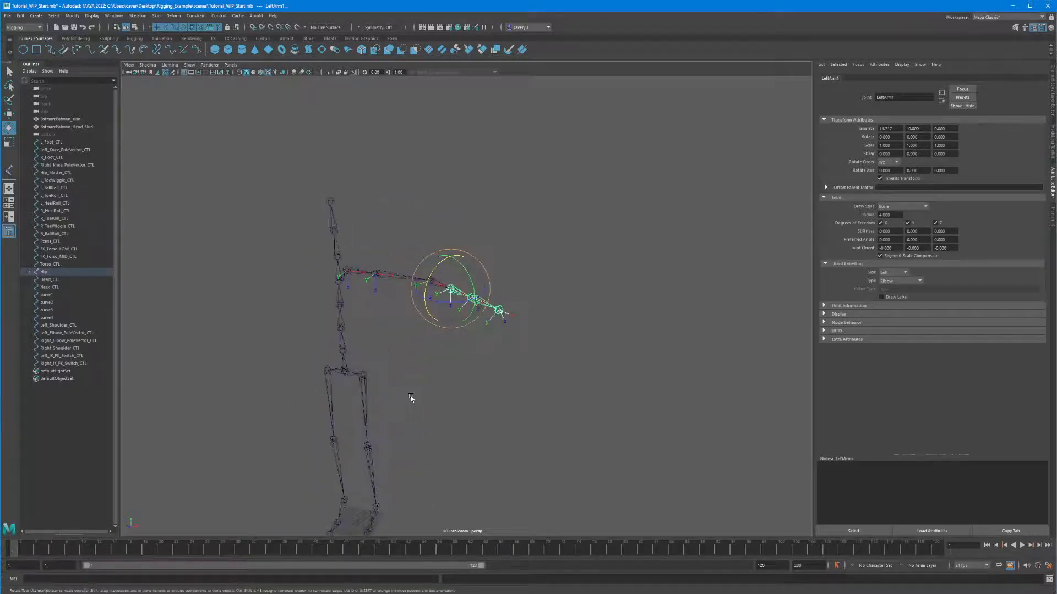
{"action": "left_click", "coordinate": [454, 292]}
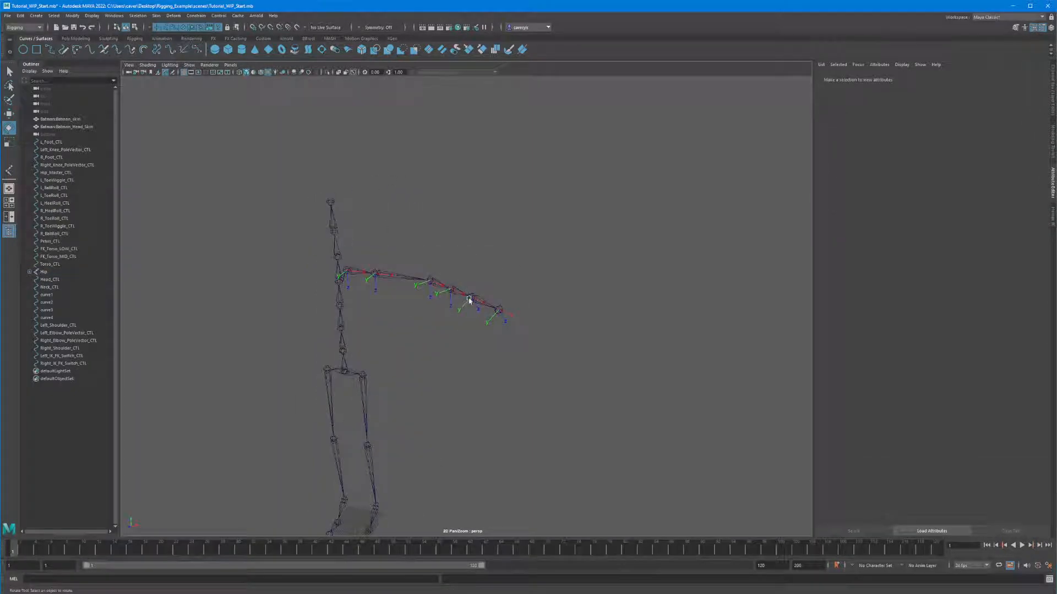
{"action": "key", "text": "ctrl+z"}
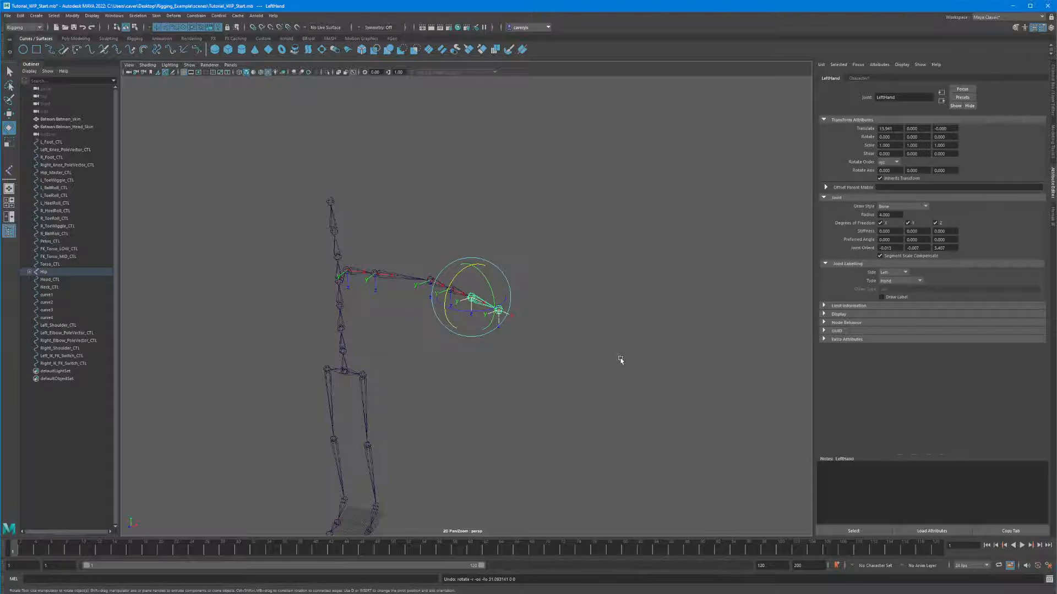
Step: Examine the joint axes along the left arm and the rest of the skeleton from several angles, with nothing selected
{"action": "left_click_drag", "start_coordinate": [620, 360], "coordinate": [378, 324], "text": "alt"}
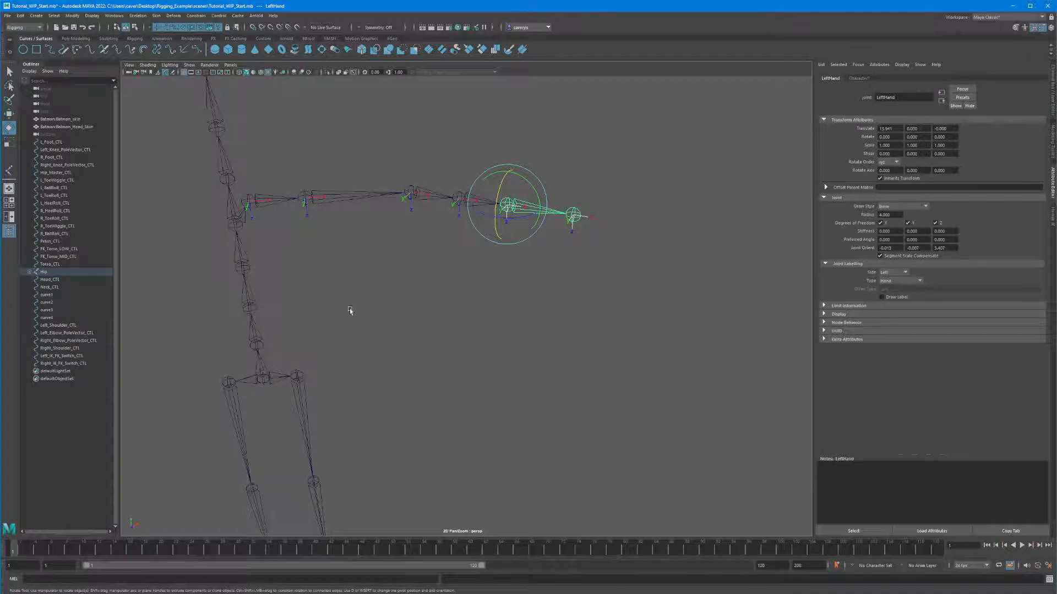
{"action": "left_click_drag", "start_coordinate": [350, 311], "coordinate": [391, 137], "text": "alt"}
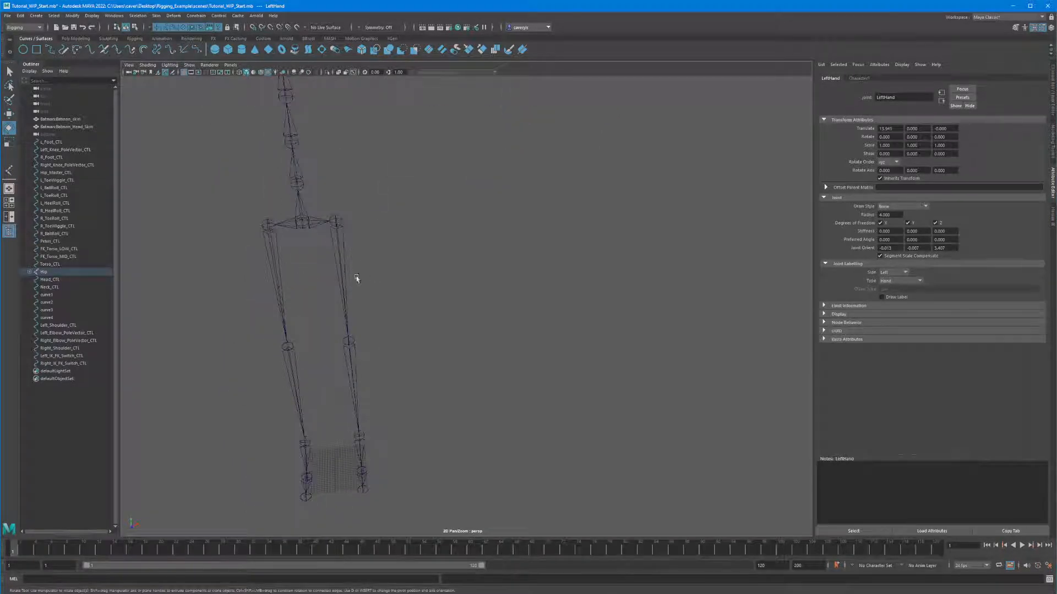
{"action": "left_click_drag", "start_coordinate": [371, 307], "coordinate": [463, 233], "text": "alt"}
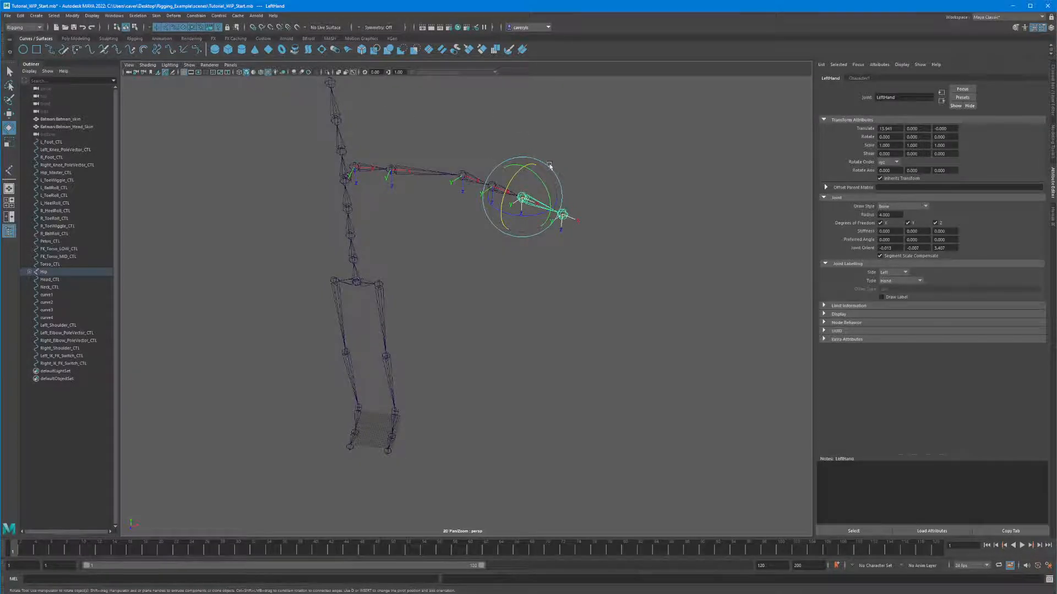
{"action": "left_click_drag", "start_coordinate": [526, 224], "coordinate": [440, 259], "text": "alt"}
{"action": "left_click", "coordinate": [471, 283]}
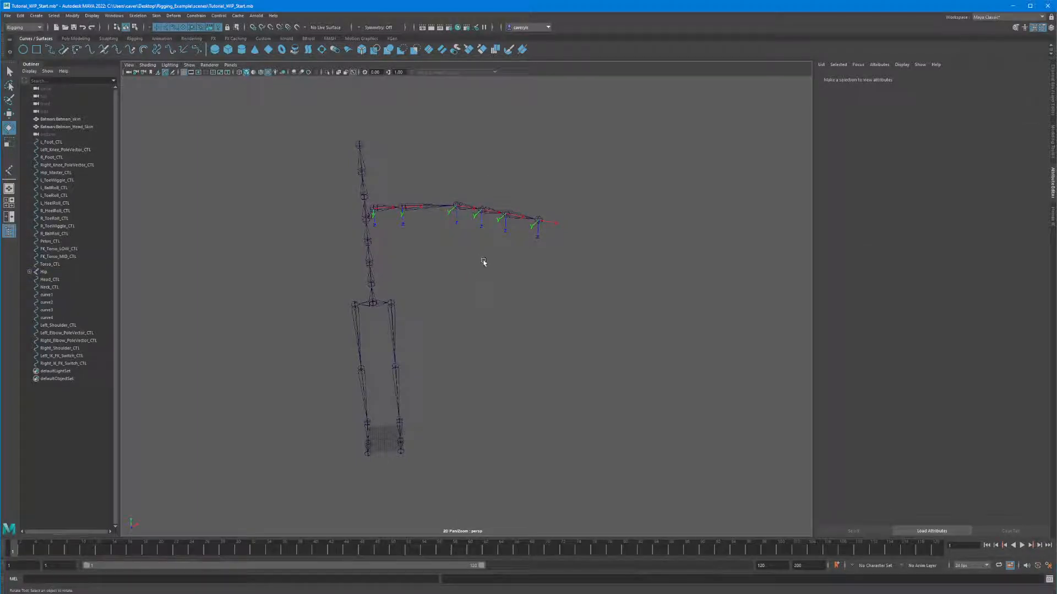
{"action": "left_click_drag", "start_coordinate": [483, 262], "coordinate": [462, 262], "text": "alt"}
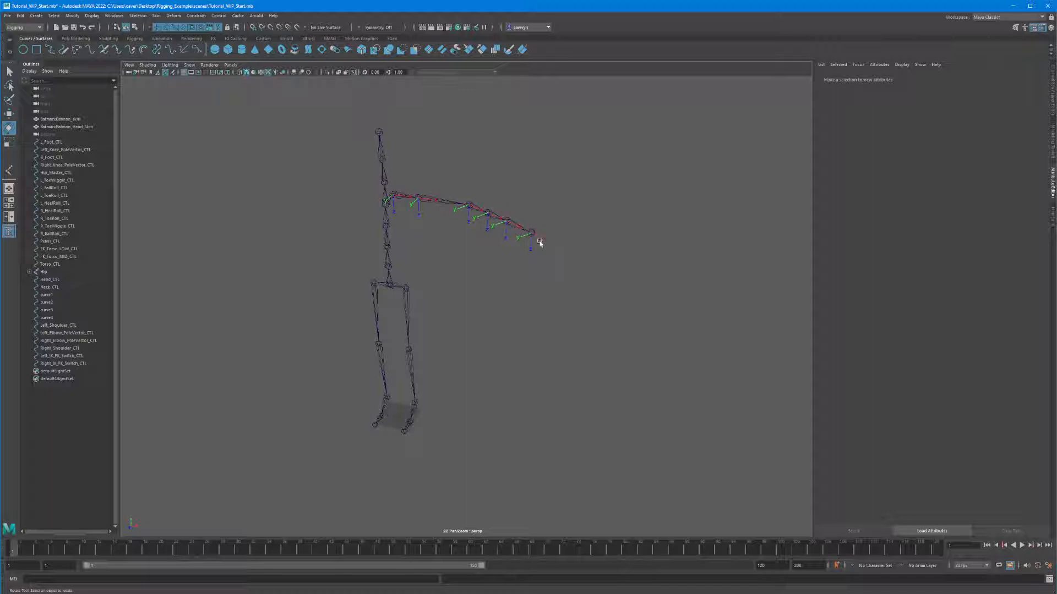
{"action": "left_click_drag", "start_coordinate": [540, 238], "coordinate": [470, 290], "text": "alt"}
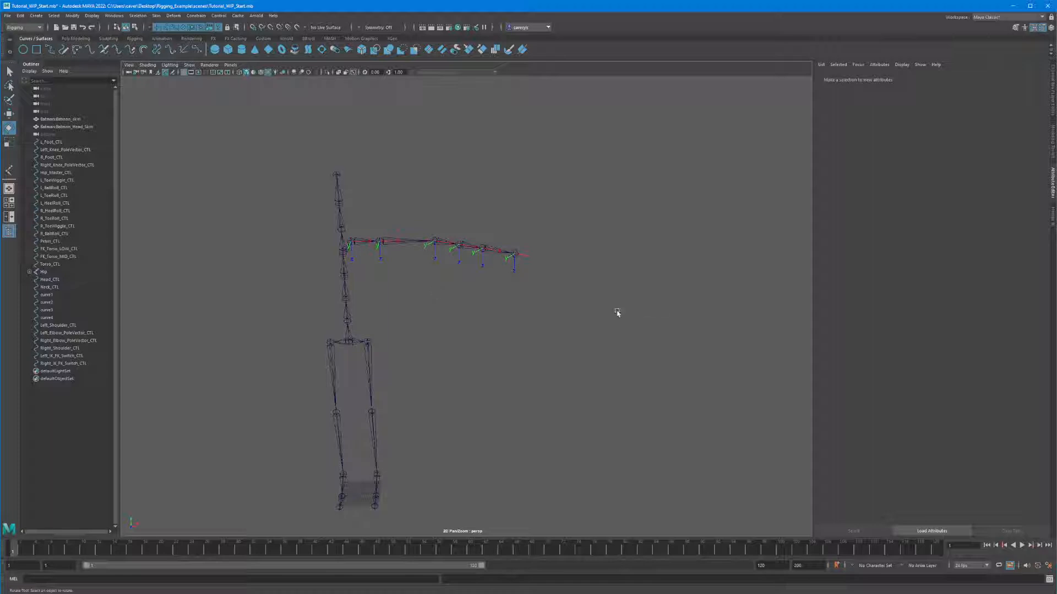
Step: Show the character mesh by making Geo_LAY visible, and inspect the left hand and its fingers
{"action": "key", "text": "ctrl+a"}
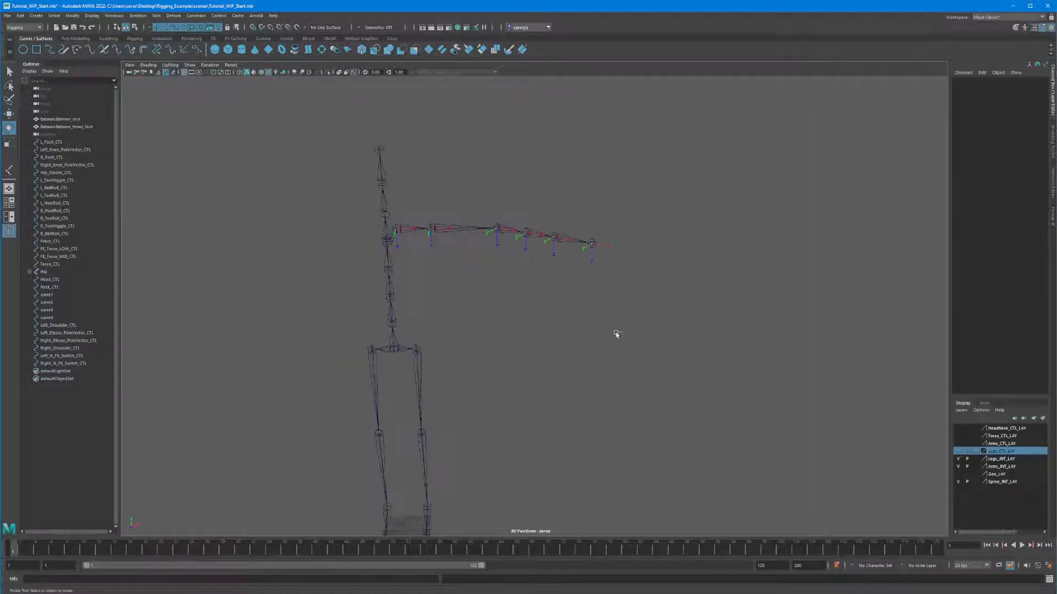
{"action": "left_click", "coordinate": [957, 475]}
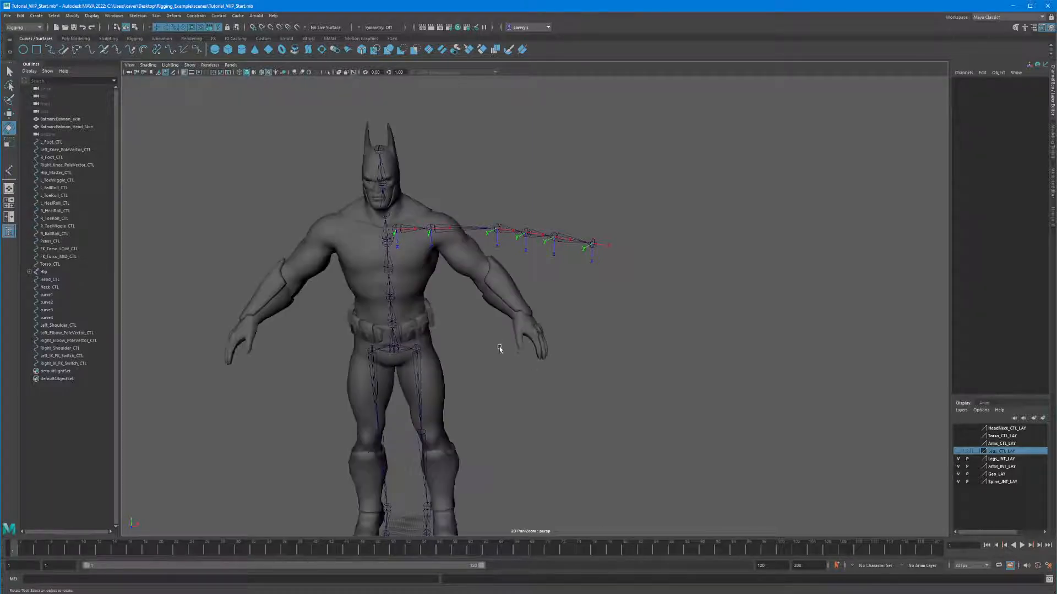
{"action": "left_click_drag", "start_coordinate": [501, 349], "coordinate": [441, 339], "text": "alt"}
{"action": "right_click_drag", "start_coordinate": [441, 339], "coordinate": [605, 371], "text": "alt"}
{"action": "left_click_drag", "start_coordinate": [555, 384], "coordinate": [689, 387], "text": "alt"}
{"action": "right_click_drag", "start_coordinate": [690, 387], "coordinate": [665, 379], "text": "alt"}
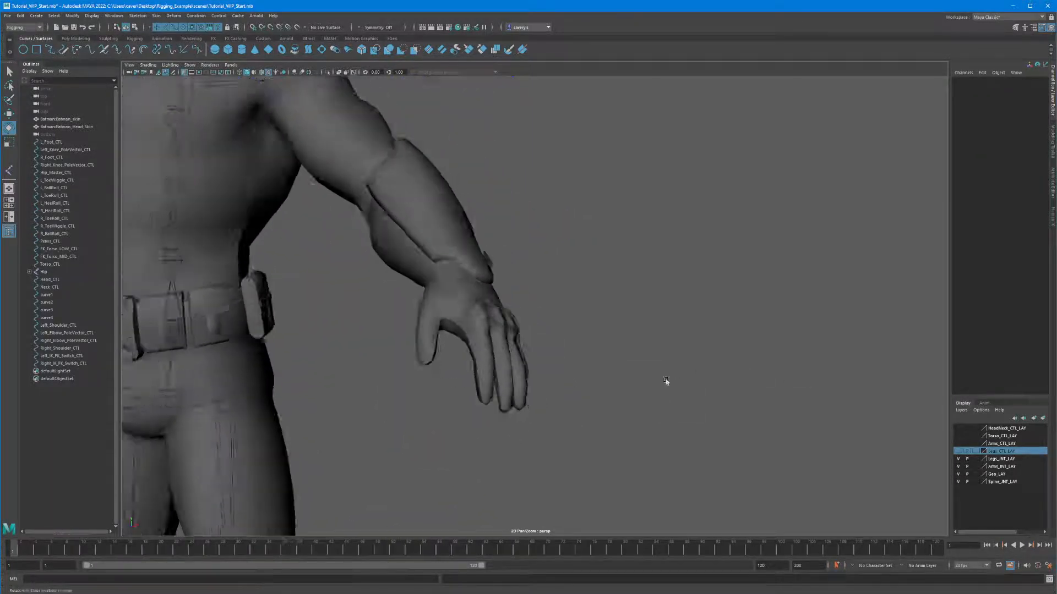
{"action": "left_click_drag", "start_coordinate": [666, 380], "coordinate": [592, 374], "text": "alt"}
{"action": "right_click_drag", "start_coordinate": [592, 375], "coordinate": [615, 370], "text": "alt"}
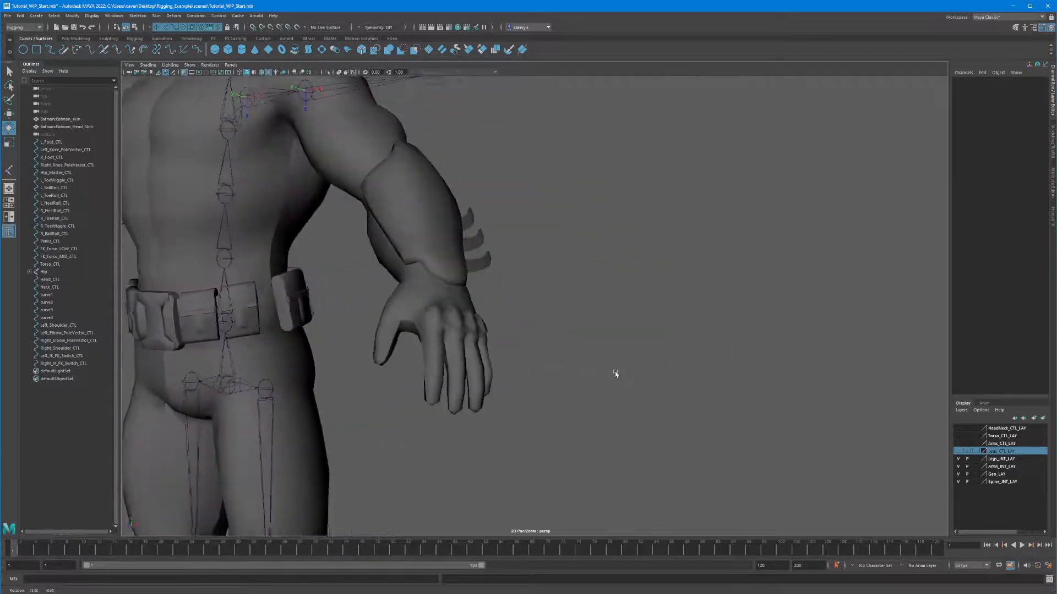
{"action": "left_click_drag", "start_coordinate": [615, 370], "coordinate": [419, 344], "text": "alt"}
{"action": "left_click_drag", "start_coordinate": [337, 220], "coordinate": [405, 244], "text": "alt"}
Step: Switch to the front view and frame the character's left hand closely
{"action": "key", "text": "space"}
{"action": "left_click", "coordinate": [402, 223]}
{"action": "scroll", "coordinate": [419, 321], "scroll_direction": "down", "scroll_amount": 1}
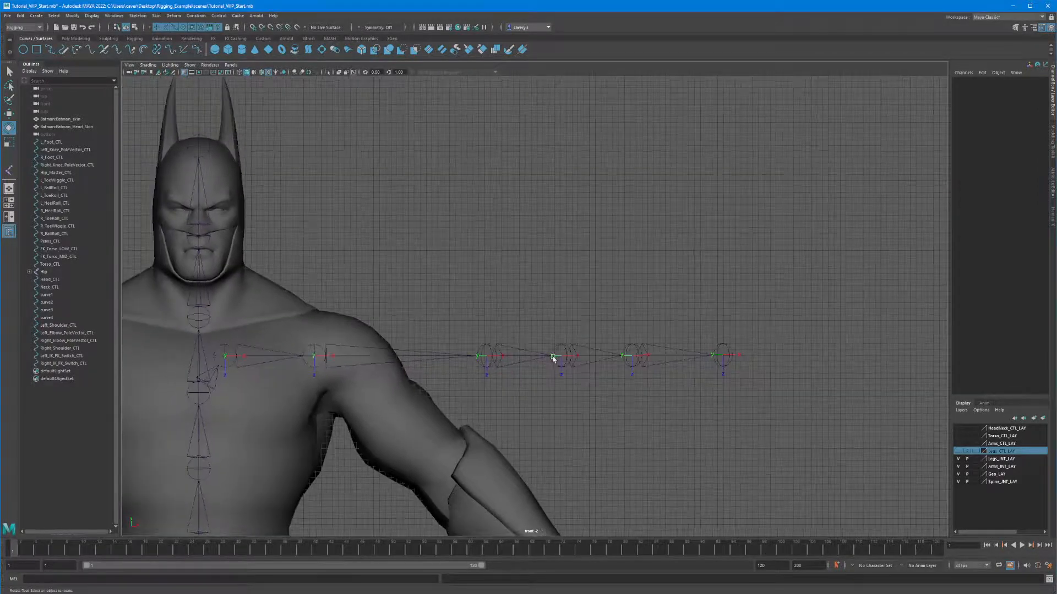
{"action": "middle_click_drag", "start_coordinate": [449, 320], "coordinate": [325, 281], "text": "alt"}
{"action": "scroll", "coordinate": [324, 280], "scroll_direction": "down", "scroll_amount": 2}
{"action": "right_click_drag", "start_coordinate": [324, 281], "coordinate": [287, 303], "text": "alt"}
{"action": "middle_click_drag", "start_coordinate": [318, 352], "coordinate": [352, 196], "text": "alt"}
{"action": "middle_click_drag", "start_coordinate": [508, 325], "coordinate": [479, 271], "text": "alt"}
{"action": "right_click_drag", "start_coordinate": [479, 271], "coordinate": [815, 328], "text": "alt"}
{"action": "middle_click_drag", "start_coordinate": [500, 318], "coordinate": [469, 321], "text": "alt"}
{"action": "right_click_drag", "start_coordinate": [469, 321], "coordinate": [935, 355], "text": "alt"}
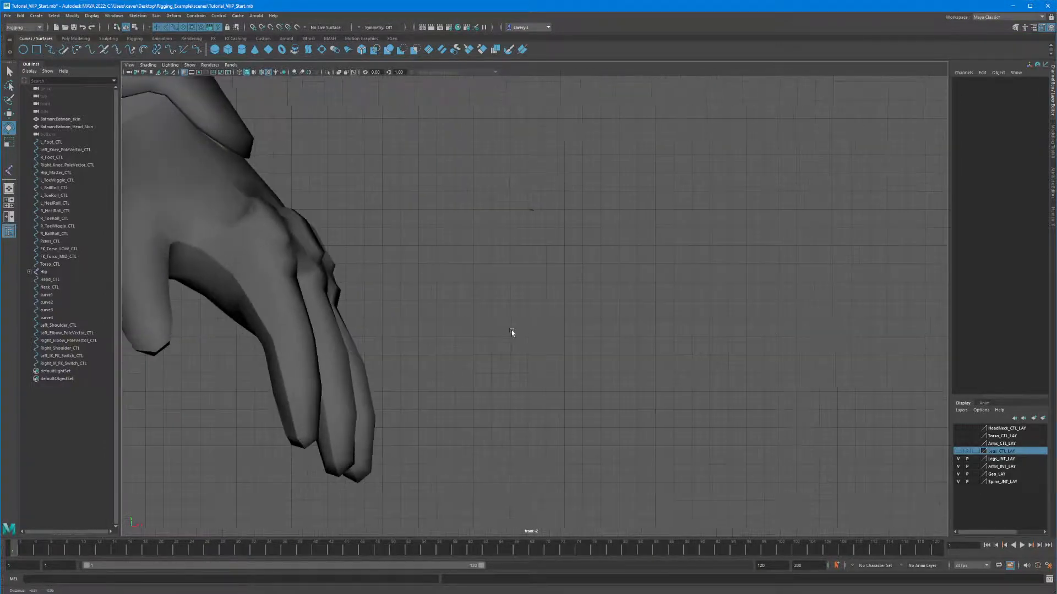
{"action": "middle_click_drag", "start_coordinate": [512, 333], "coordinate": [715, 338], "text": "alt"}
{"action": "middle_click_drag", "start_coordinate": [550, 295], "coordinate": [509, 274], "text": "alt"}
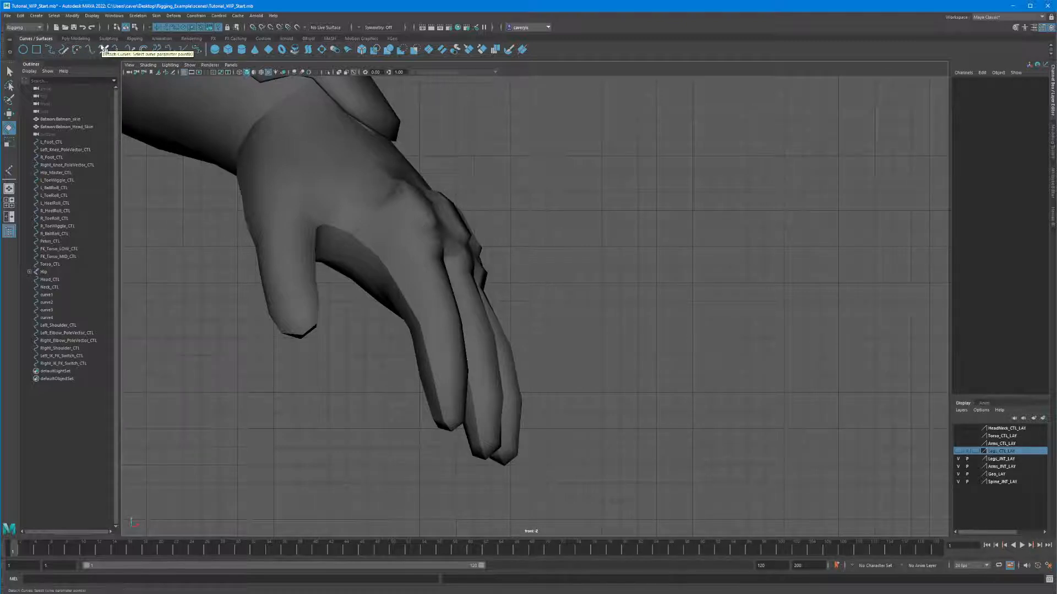
Step: Create a straight horizontal chain of four joints in the front view, starting at the left index finger's knuckle
{"action": "left_click", "coordinate": [131, 18]}
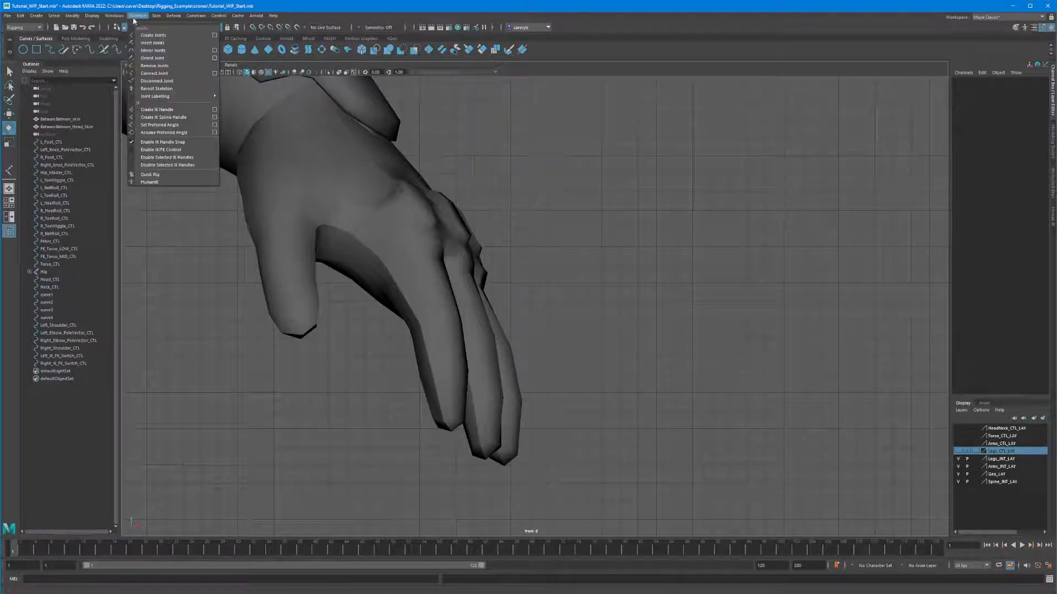
{"action": "left_click", "coordinate": [158, 36]}
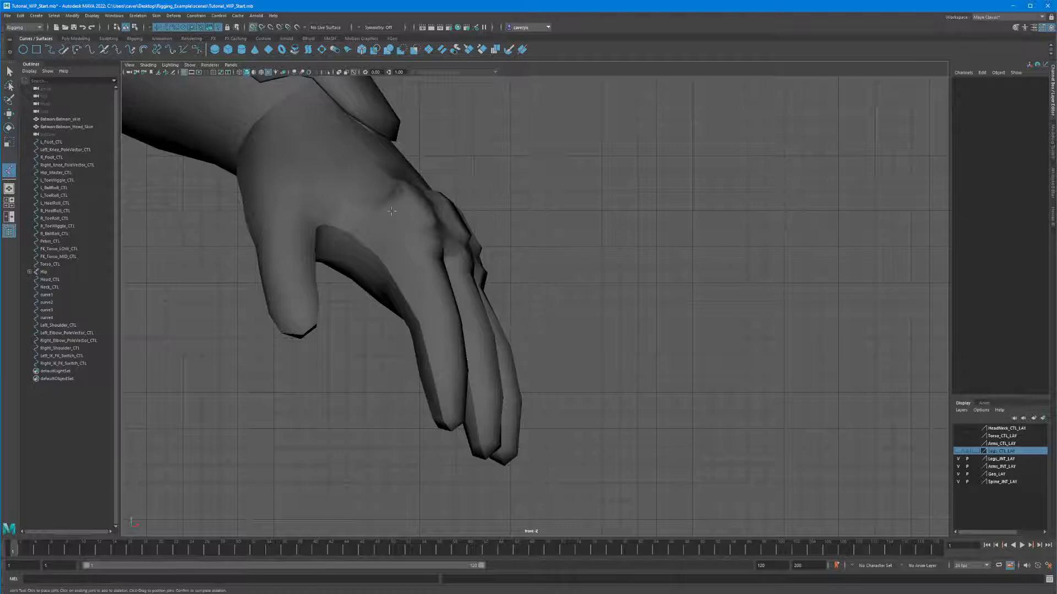
{"action": "left_click", "coordinate": [383, 211]}
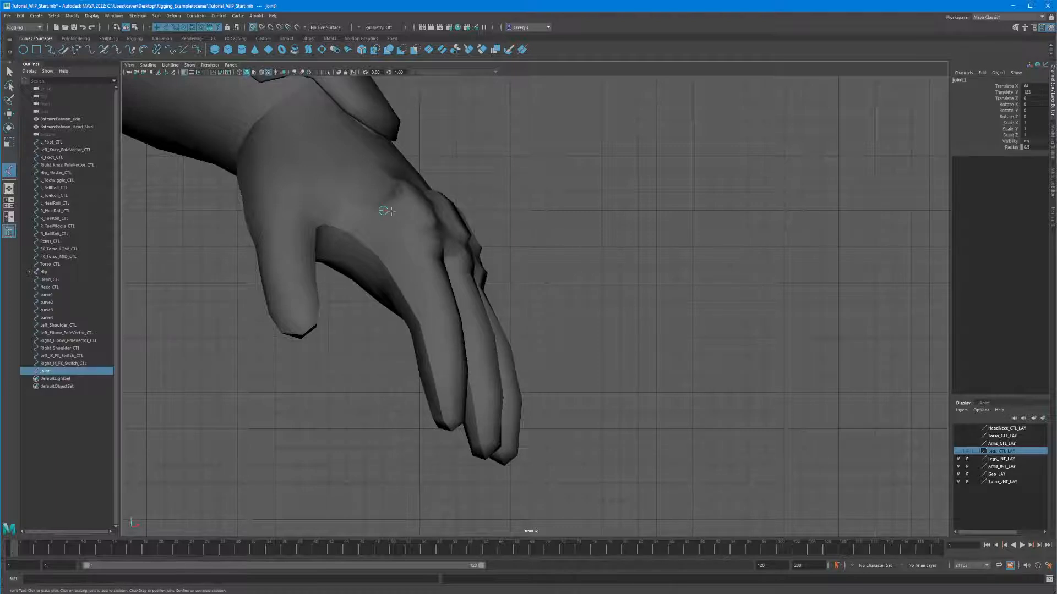
{"action": "left_click", "coordinate": [474, 210]}
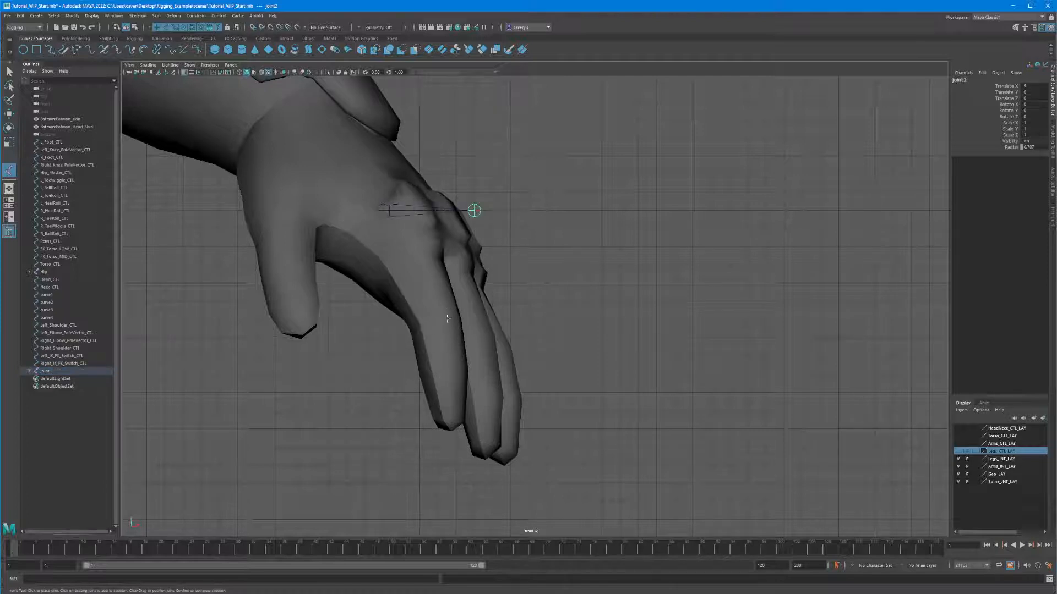
{"action": "left_click", "coordinate": [528, 210]}
{"action": "left_click", "coordinate": [565, 210]}
{"action": "key", "text": "e"}
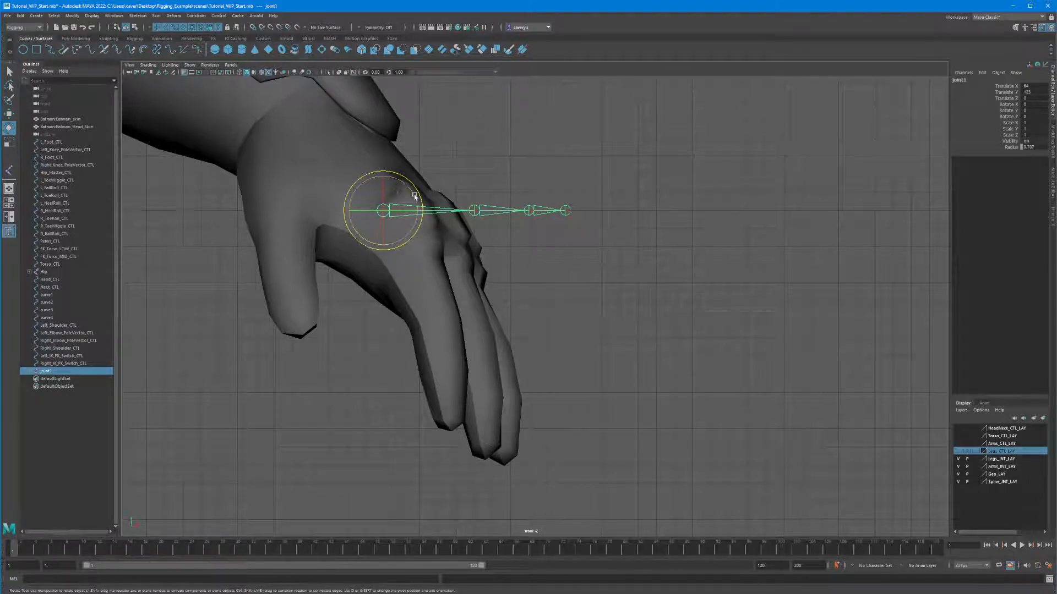
Step: Rotate the finger joints around Z to follow the finger's bend, joint1 about -62.5 and joint2 about -10 degrees, with a slight bend at joint3
{"action": "left_click_drag", "start_coordinate": [416, 196], "coordinate": [411, 233]}
{"action": "left_click", "coordinate": [425, 290]}
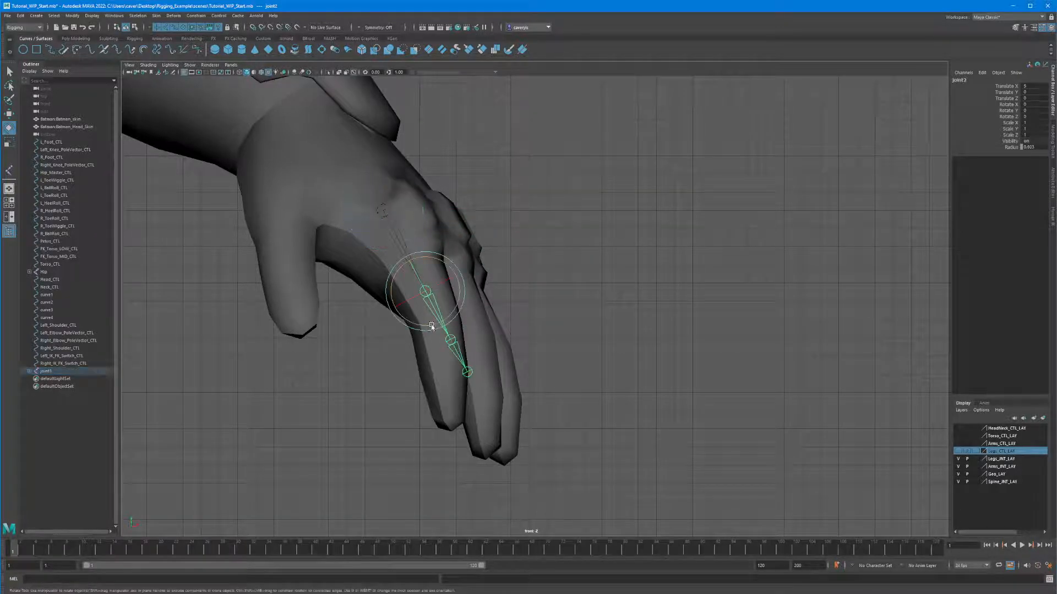
{"action": "left_click_drag", "start_coordinate": [460, 299], "coordinate": [457, 309]}
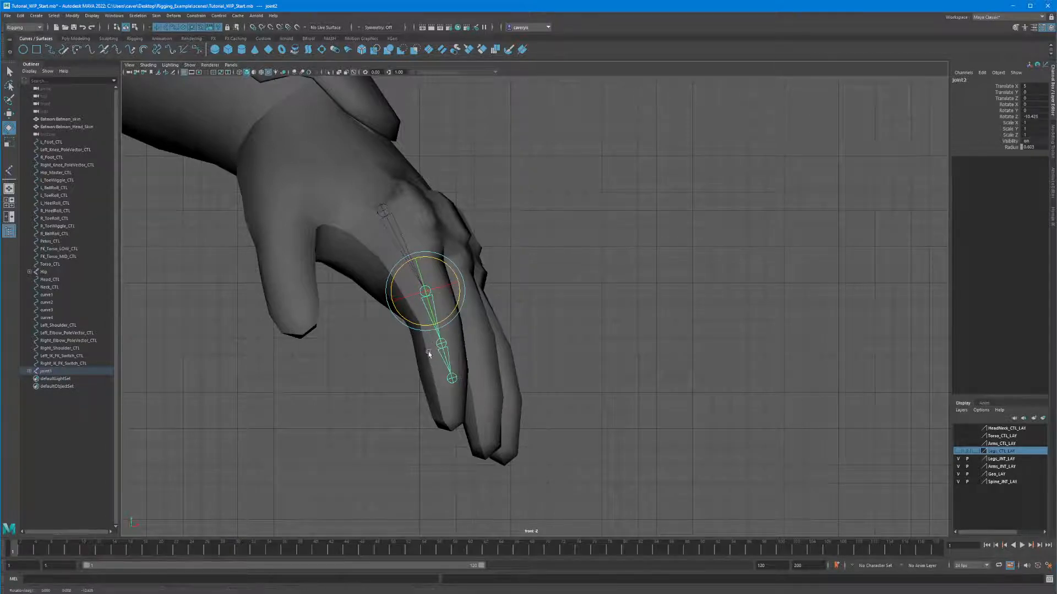
{"action": "left_click", "coordinate": [452, 343]}
{"action": "left_click_drag", "start_coordinate": [472, 341], "coordinate": [464, 349]}
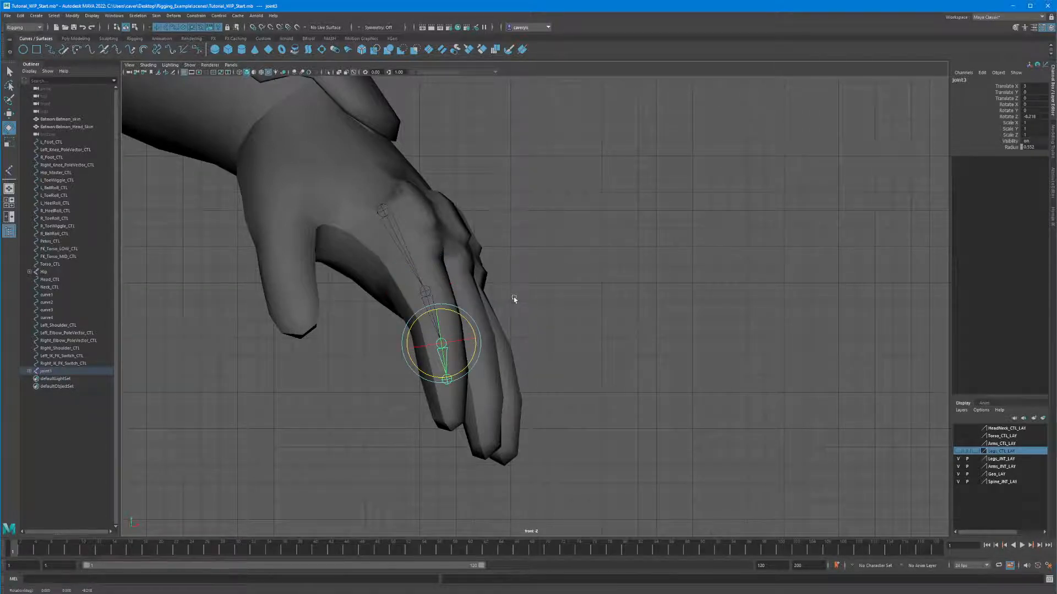
Step: Return to the perspective view and move joint1 with its chain into the hand, to about Y 121.8 and Z 21.3
{"action": "key", "text": "space"}
{"action": "left_click_drag", "start_coordinate": [514, 301], "coordinate": [407, 278]}
{"action": "left_click", "coordinate": [497, 322]}
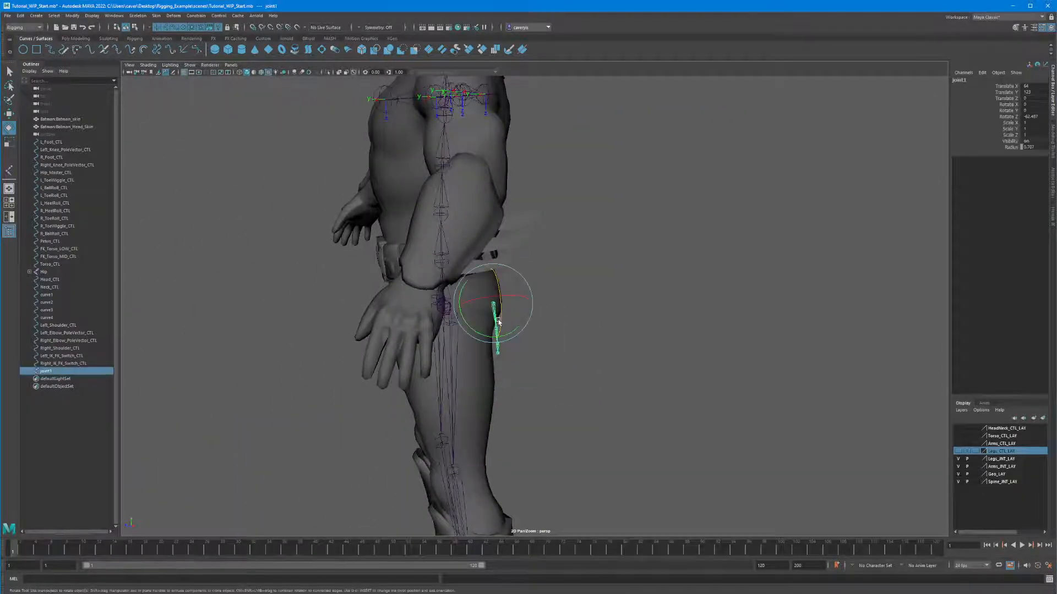
{"action": "key", "text": "s"}
{"action": "key", "text": "w"}
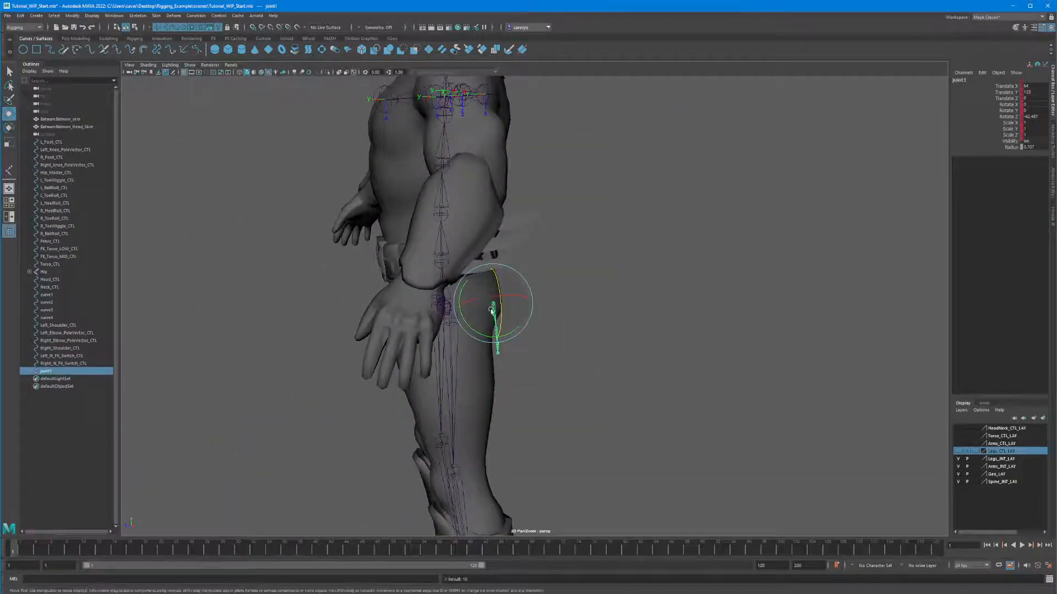
{"action": "left_click_drag", "start_coordinate": [492, 304], "coordinate": [432, 323]}
{"action": "middle_click_drag", "start_coordinate": [506, 349], "coordinate": [458, 316], "text": "alt"}
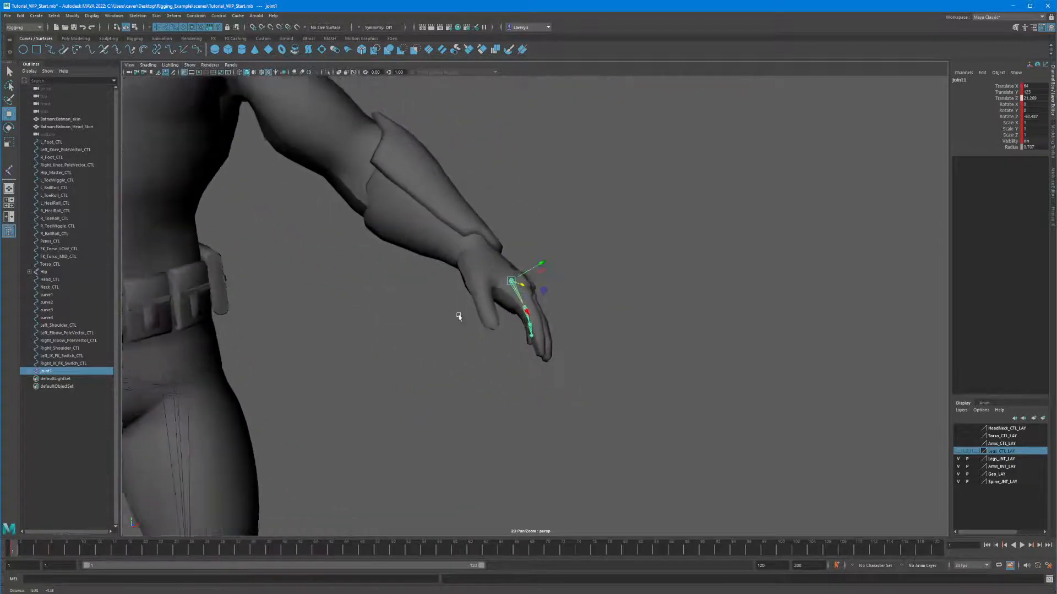
{"action": "right_click_drag", "start_coordinate": [457, 316], "coordinate": [589, 345], "text": "alt"}
{"action": "left_click_drag", "start_coordinate": [498, 260], "coordinate": [510, 272]}
Step: Rotate joint1 to about -24 degrees around Y so the chain runs along the index finger
{"action": "left_click_drag", "start_coordinate": [510, 273], "coordinate": [425, 289], "text": "alt"}
{"action": "key", "text": "e"}
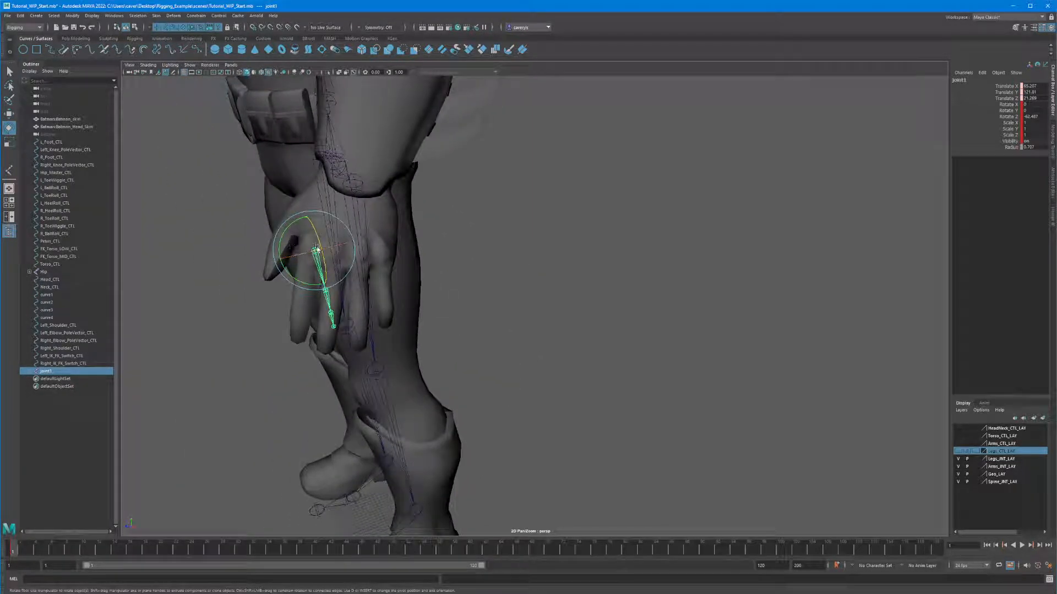
{"action": "left_click_drag", "start_coordinate": [299, 283], "coordinate": [288, 272]}
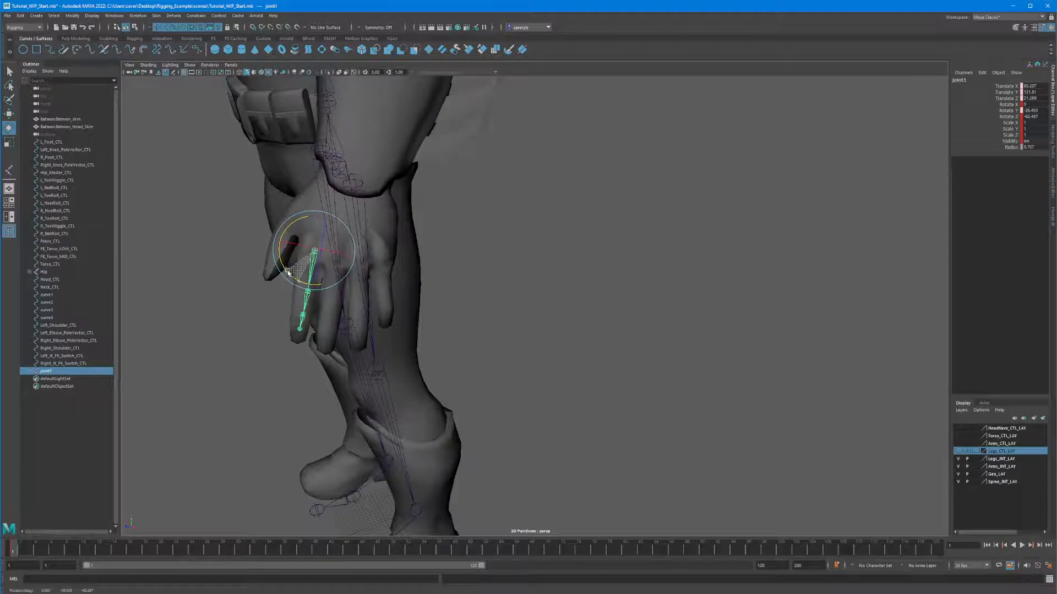
Step: Roll joint1 to about 12 degrees around X to match the index finger's tilt seen from the fingertips
{"action": "left_click_drag", "start_coordinate": [363, 311], "coordinate": [453, 290], "text": "alt"}
{"action": "right_click_drag", "start_coordinate": [453, 290], "coordinate": [650, 306], "text": "alt"}
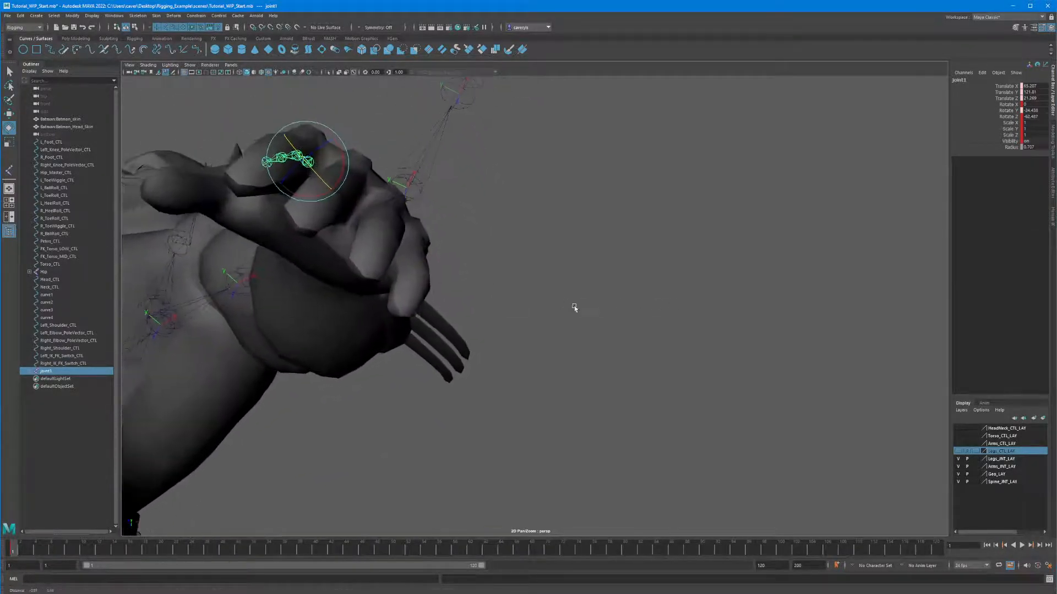
{"action": "middle_click_drag", "start_coordinate": [573, 307], "coordinate": [701, 354], "text": "alt"}
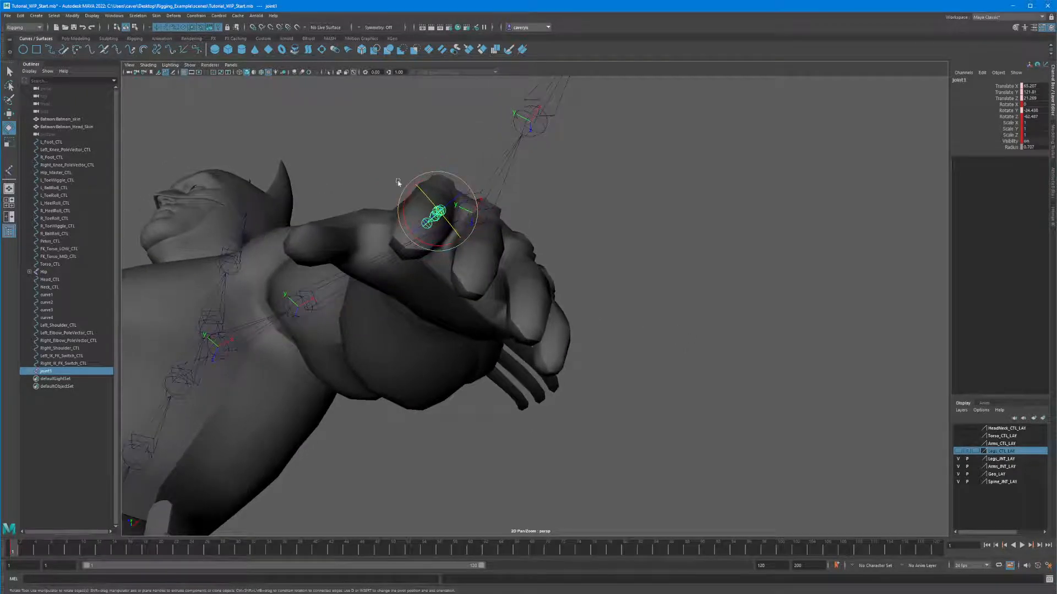
{"action": "left_click_drag", "start_coordinate": [399, 186], "coordinate": [393, 226]}
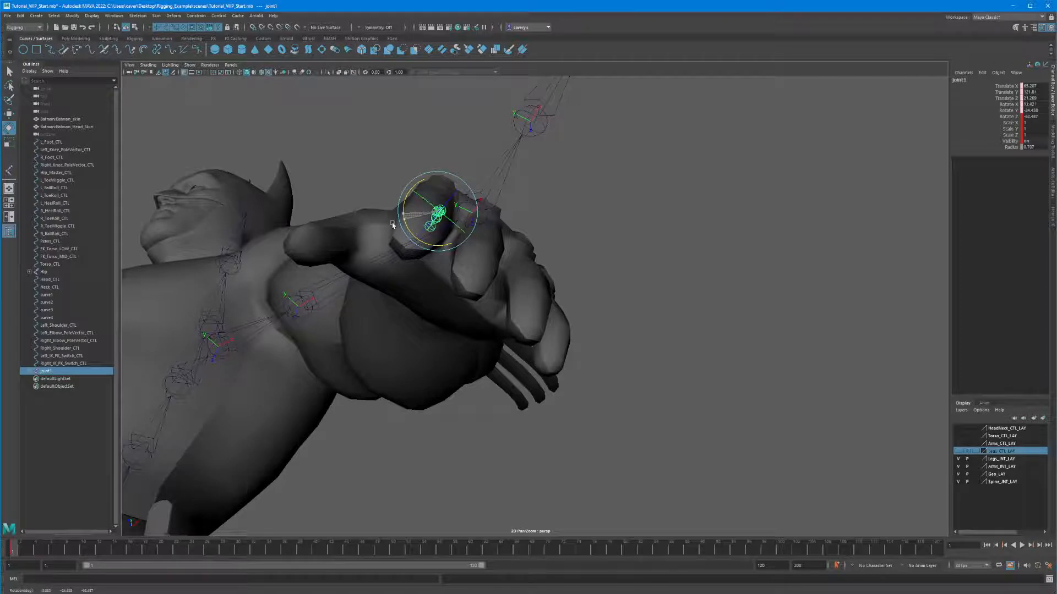
Step: Fine-tune joint1's rotation to about 14 degrees in X and -67.6 degrees in Z, and switch to the Move tool
{"action": "left_click_drag", "start_coordinate": [498, 223], "coordinate": [488, 271], "text": "alt"}
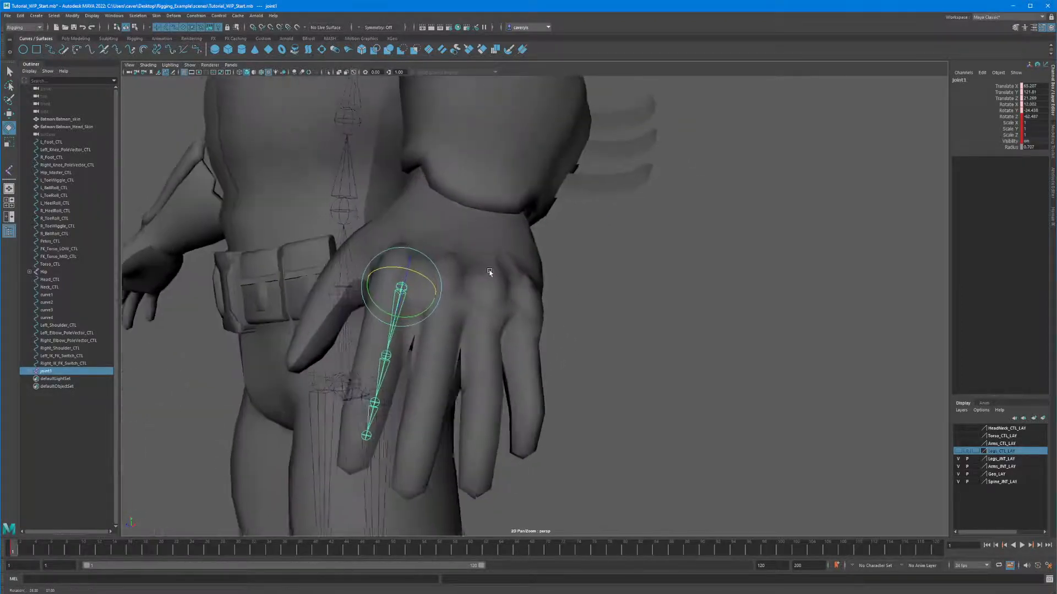
{"action": "left_click_drag", "start_coordinate": [416, 317], "coordinate": [413, 320]}
{"action": "left_click_drag", "start_coordinate": [413, 320], "coordinate": [593, 319], "text": "alt"}
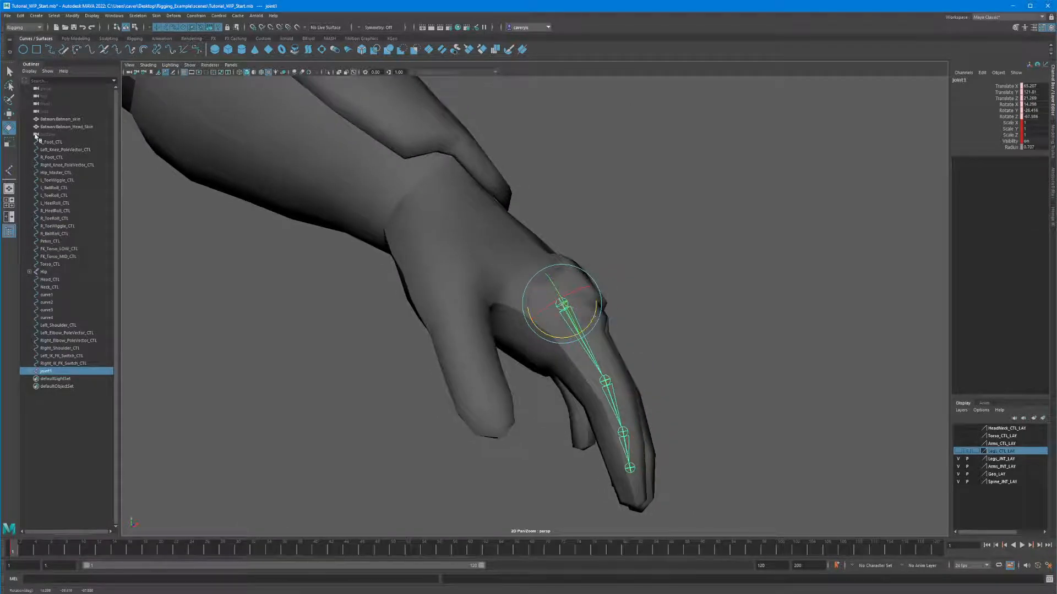
{"action": "left_click", "coordinate": [9, 114]}
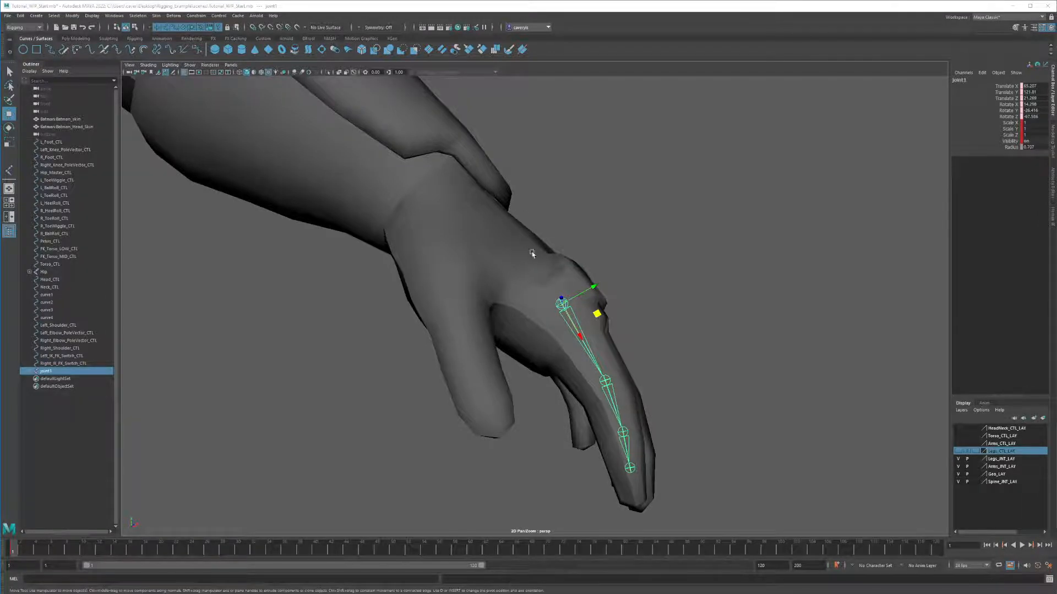
Step: Move joint3 slightly along the index finger to fit its outermost knuckle
{"action": "middle_click_drag", "start_coordinate": [532, 254], "coordinate": [516, 204], "text": "alt"}
{"action": "left_click_drag", "start_coordinate": [516, 204], "coordinate": [484, 210], "text": "alt"}
{"action": "left_click", "coordinate": [517, 328]}
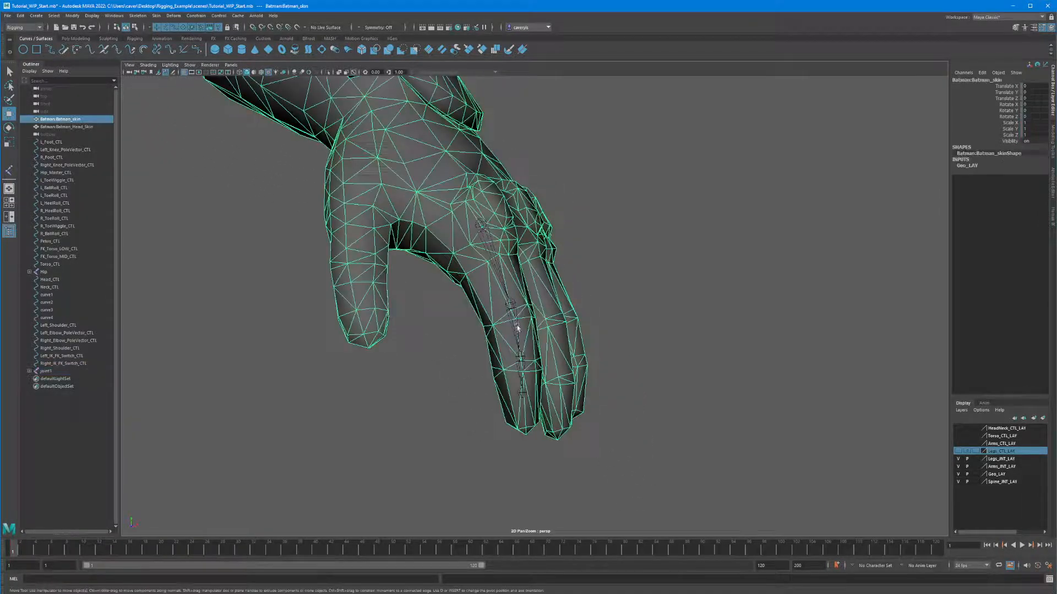
{"action": "left_click", "coordinate": [512, 306]}
{"action": "left_click_drag", "start_coordinate": [518, 337], "coordinate": [549, 358], "text": "alt"}
{"action": "left_click", "coordinate": [554, 375]}
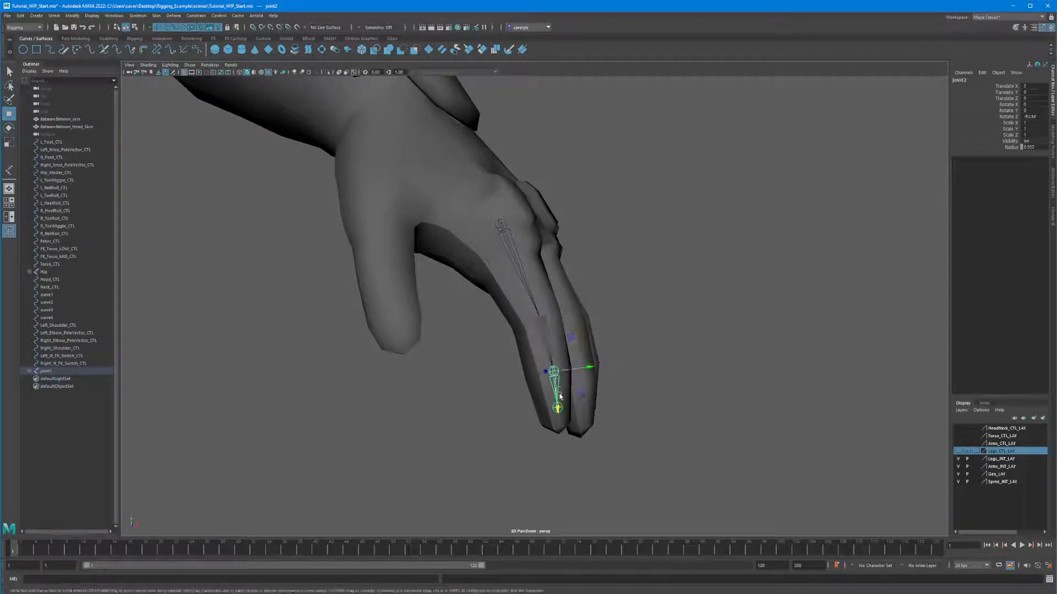
{"action": "mouse_move", "coordinate": [557, 411]}
{"action": "left_mouse_down"}
{"action": "mouse_move", "coordinate": [553, 397]}
{"action": "mouse_move", "coordinate": [553, 408]}
{"action": "left_mouse_up"}
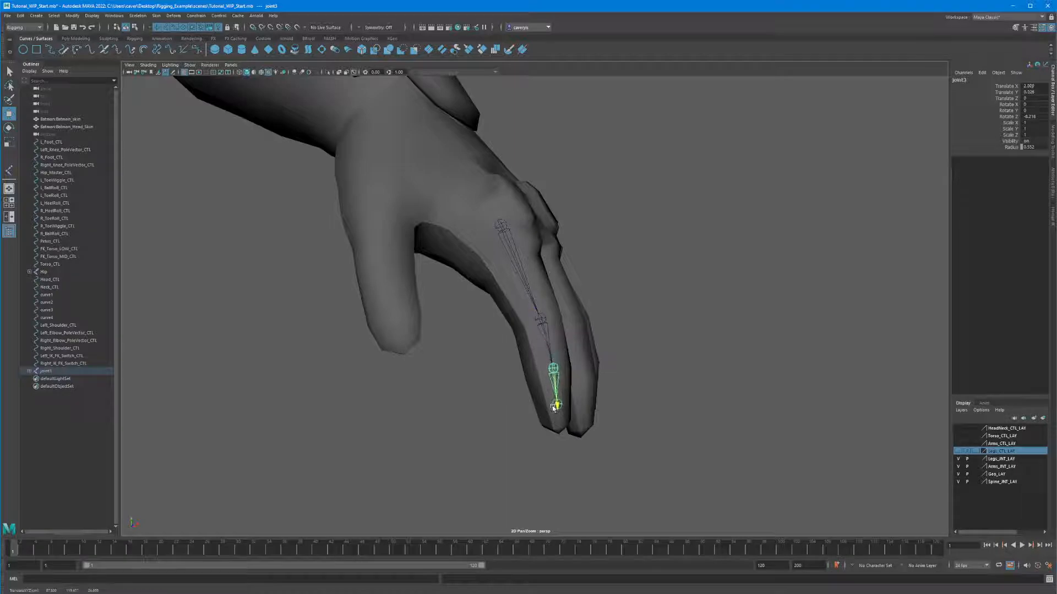
Step: Select joint4 at the end of the finger chain and move it closer to the index fingertip
{"action": "left_click", "coordinate": [570, 410]}
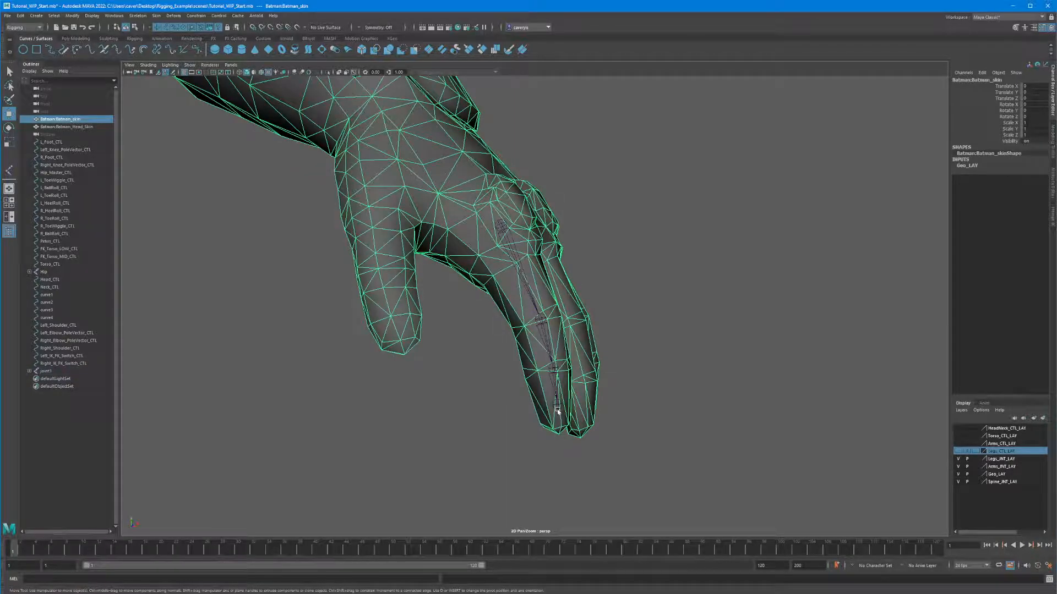
{"action": "left_click", "coordinate": [649, 402]}
{"action": "left_click", "coordinate": [559, 414]}
{"action": "left_click", "coordinate": [657, 407]}
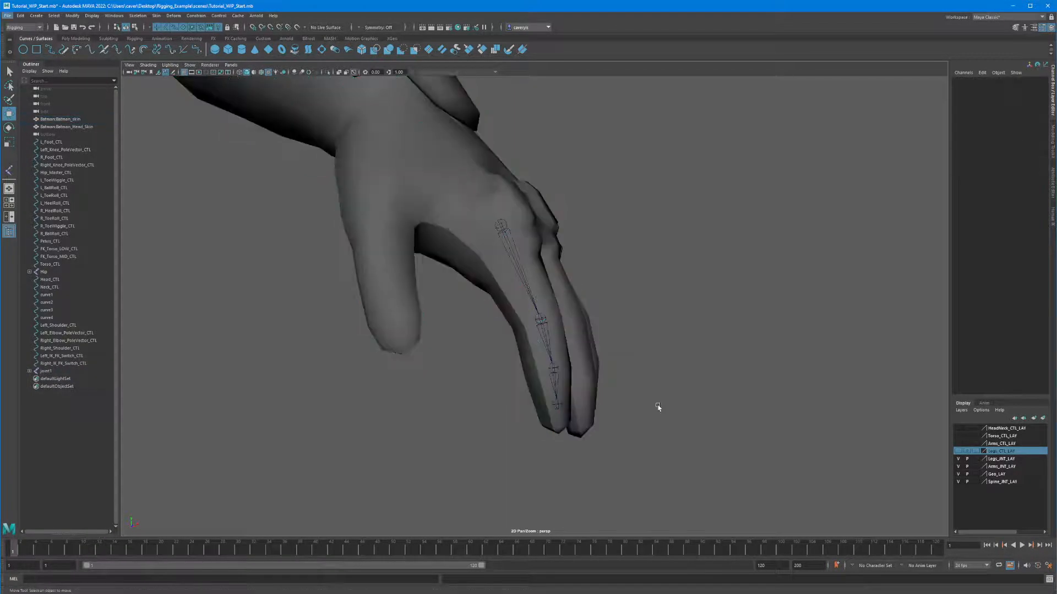
{"action": "left_click_drag", "start_coordinate": [652, 395], "coordinate": [640, 402], "text": "alt"}
{"action": "left_click", "coordinate": [526, 442]}
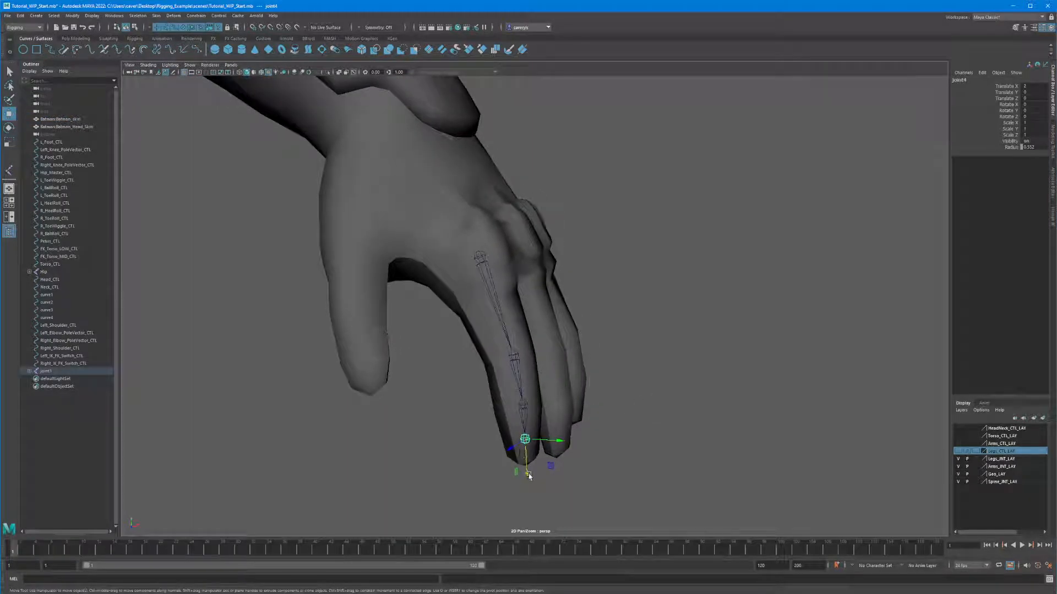
{"action": "left_click_drag", "start_coordinate": [532, 496], "coordinate": [600, 348], "text": "alt"}
Step: Reposition joint3 inside the index finger to about Translate X 3.2
{"action": "left_click", "coordinate": [602, 363]}
{"action": "left_click", "coordinate": [596, 371]}
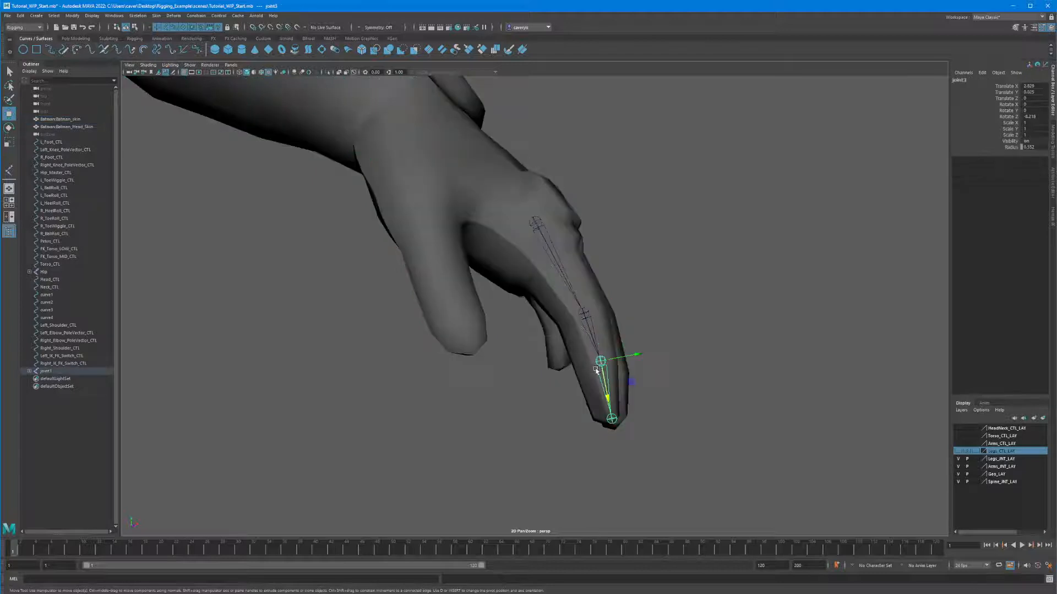
{"action": "left_click_drag", "start_coordinate": [596, 370], "coordinate": [566, 371]}
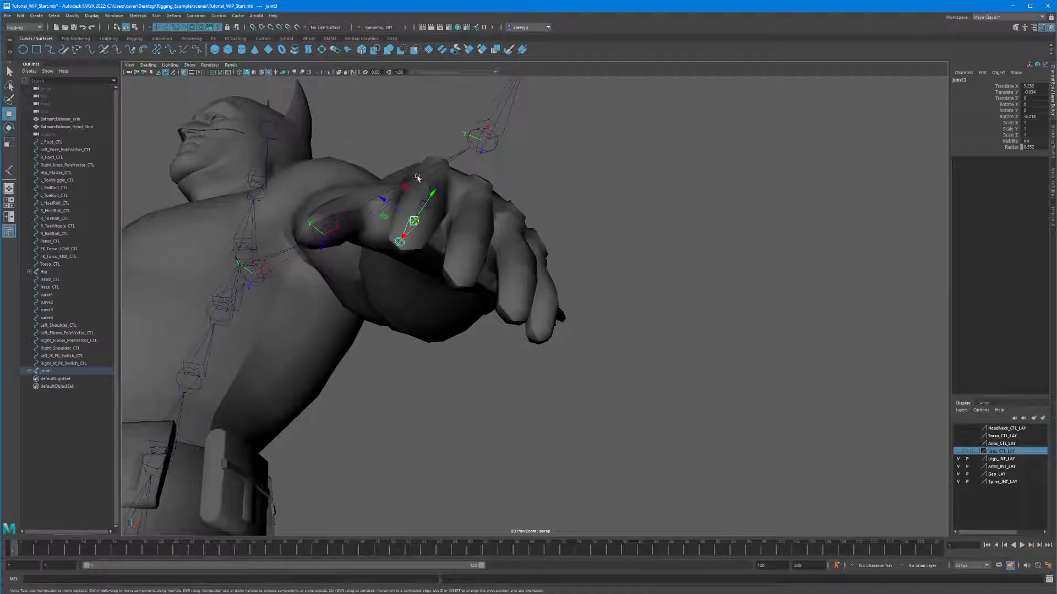
Step: Move joint1 to about Y 121.9 and Z 21.5, and rotate it to about X 16.3, Y -23.9 and Z -66.9
{"action": "left_click", "coordinate": [435, 187]}
{"action": "left_click_drag", "start_coordinate": [404, 167], "coordinate": [418, 184]}
{"action": "key", "text": "e"}
{"action": "left_click_drag", "start_coordinate": [501, 239], "coordinate": [507, 227], "text": "alt"}
{"action": "left_click_drag", "start_coordinate": [471, 182], "coordinate": [471, 178]}
{"action": "left_click_drag", "start_coordinate": [417, 201], "coordinate": [520, 255], "text": "alt"}
{"action": "right_click_drag", "start_coordinate": [655, 305], "coordinate": [436, 243], "text": "alt"}
{"action": "mouse_move", "coordinate": [436, 242]}
{"action": "left_mouse_down", "text": "alt"}
{"action": "mouse_move", "coordinate": [373, 235]}
{"action": "mouse_move", "coordinate": [436, 243]}
{"action": "mouse_move", "coordinate": [435, 234]}
{"action": "left_mouse_up", "text": "alt"}
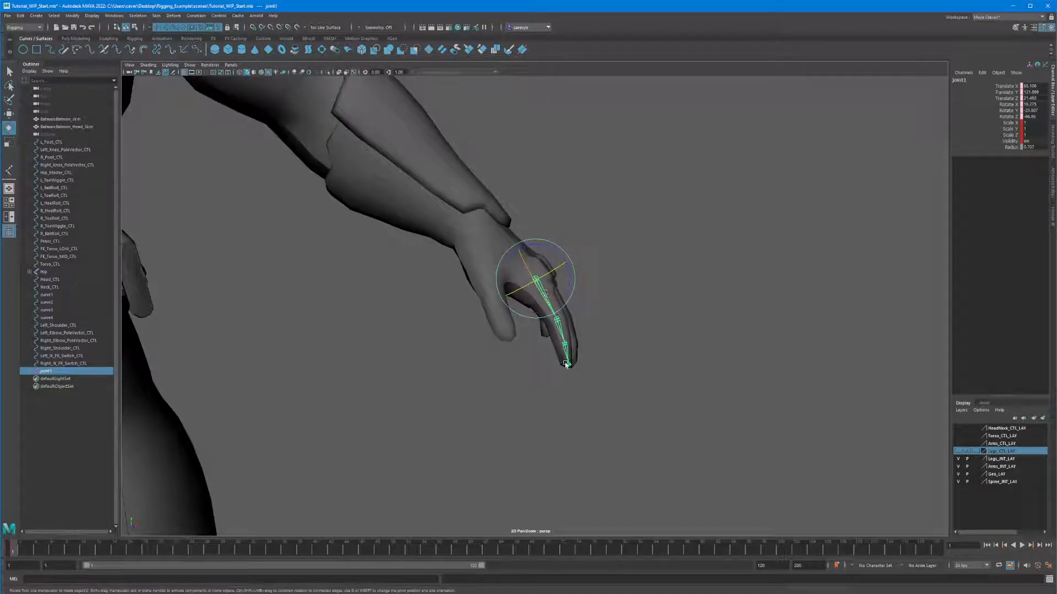
Step: Select joint1 through joint4 in the expanded finger hierarchy and delete their channels
{"action": "left_click", "coordinate": [29, 372], "text": "shift"}
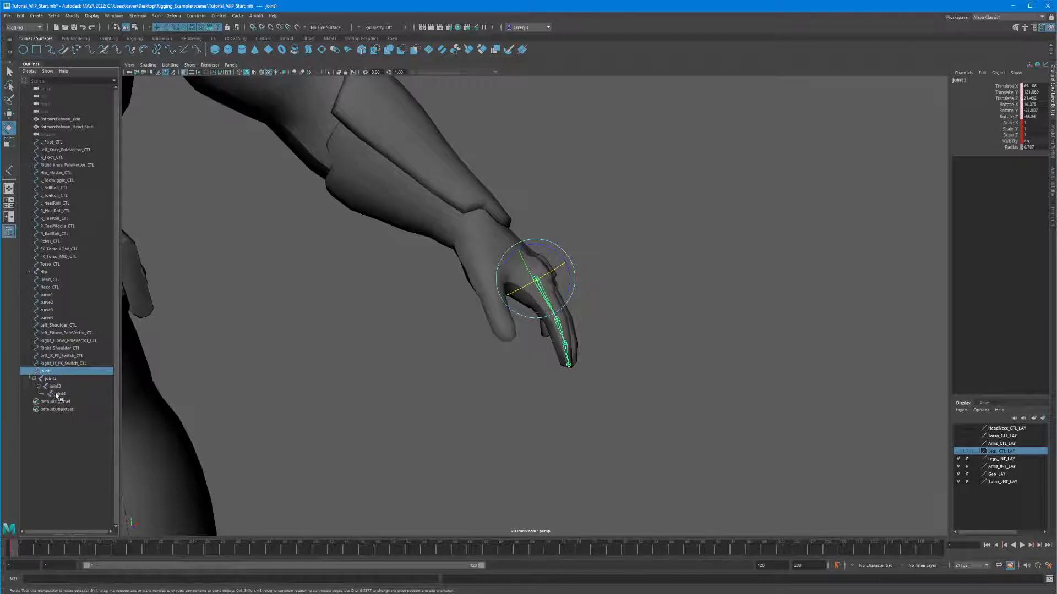
{"action": "left_click", "coordinate": [59, 394], "text": "shift"}
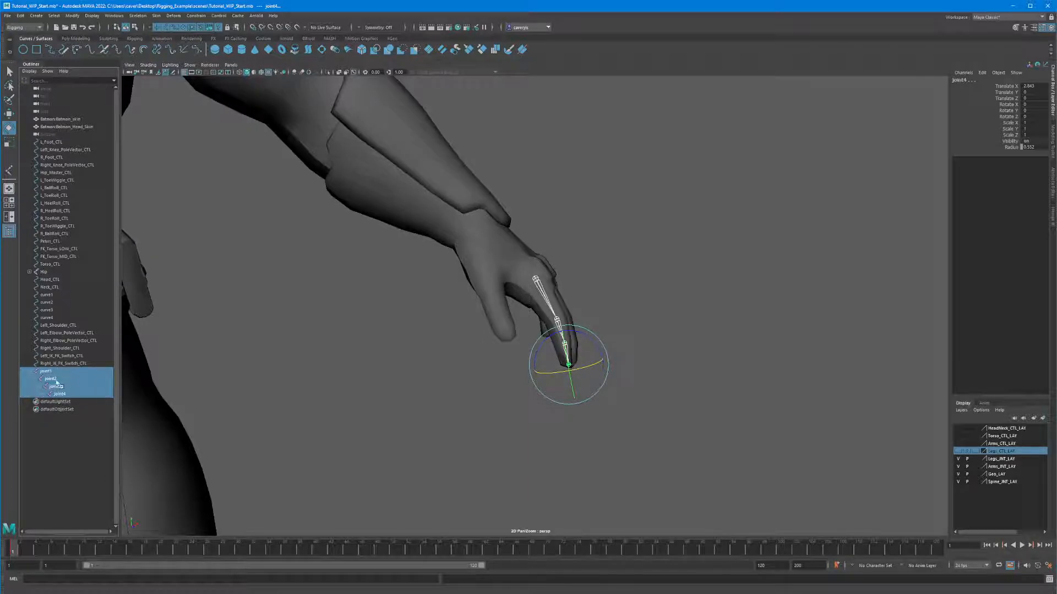
{"action": "left_click", "coordinate": [20, 16]}
{"action": "mouse_move", "coordinate": [28, 108]}
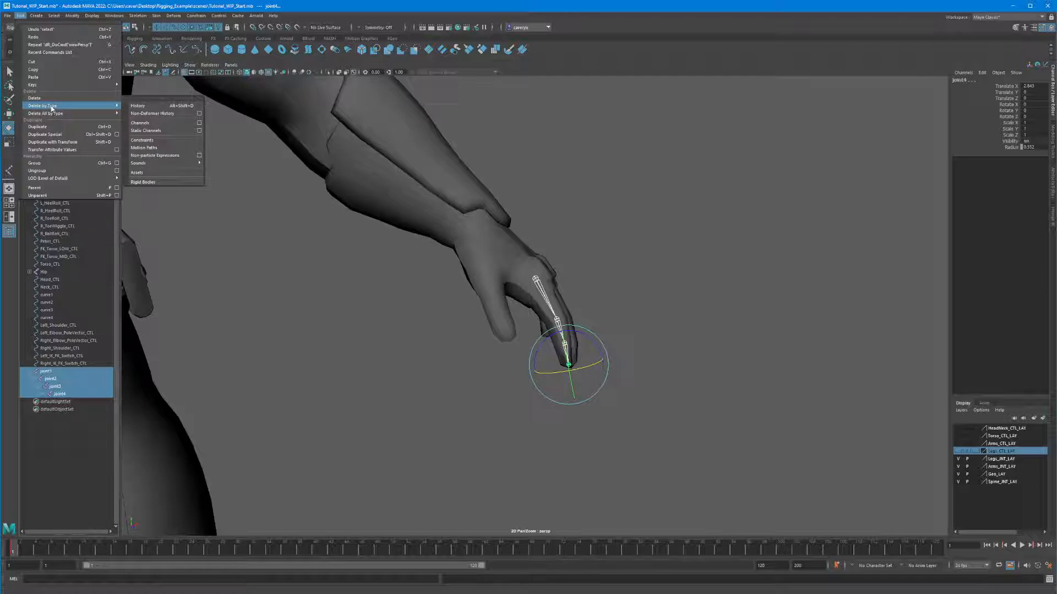
{"action": "left_click", "coordinate": [141, 123]}
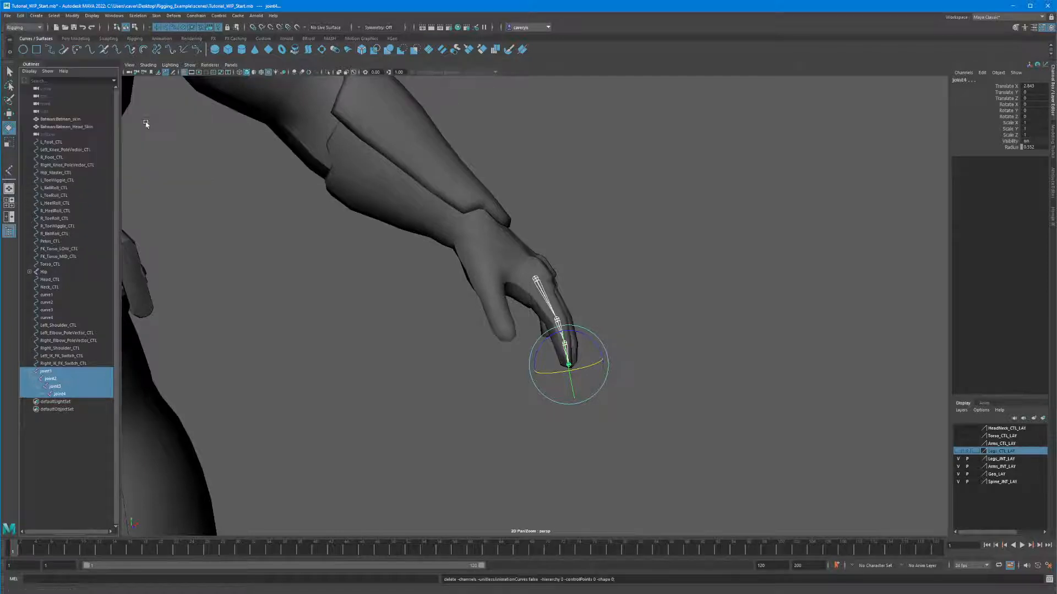
Step: Set joint1's Rotate X, Y and Z to 0
{"action": "left_click", "coordinate": [534, 291]}
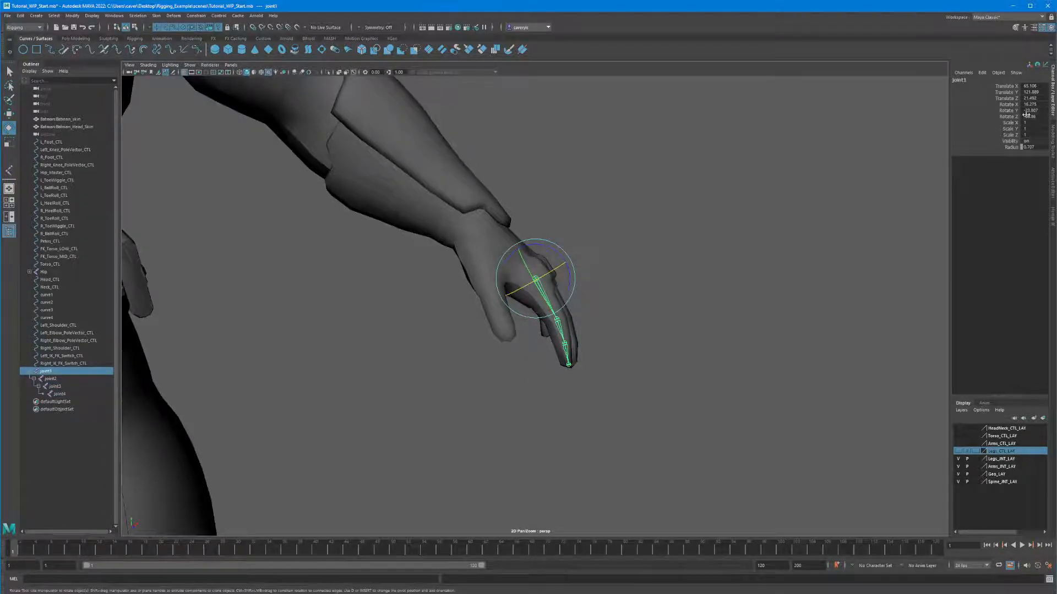
{"action": "left_click_drag", "start_coordinate": [691, 212], "coordinate": [571, 230], "text": "alt"}
{"action": "left_click_drag", "start_coordinate": [436, 332], "coordinate": [513, 243], "text": "alt"}
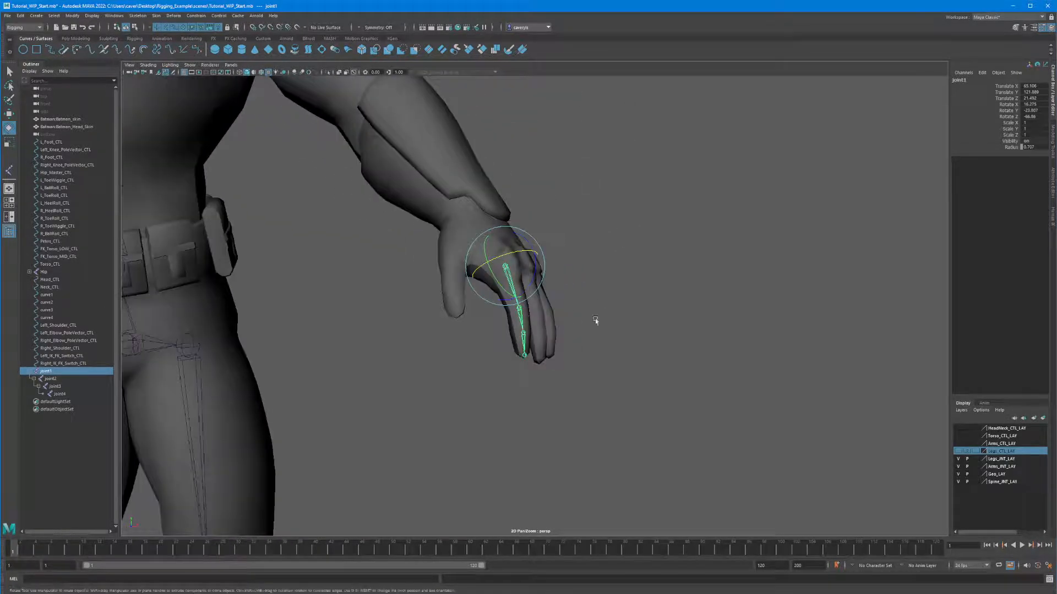
{"action": "right_click_drag", "start_coordinate": [595, 321], "coordinate": [331, 267], "text": "alt"}
{"action": "middle_click_drag", "start_coordinate": [459, 228], "coordinate": [425, 278], "text": "alt"}
{"action": "left_click_drag", "start_coordinate": [576, 221], "coordinate": [588, 190], "text": "alt"}
{"action": "left_click_drag", "start_coordinate": [581, 238], "coordinate": [474, 384], "text": "alt"}
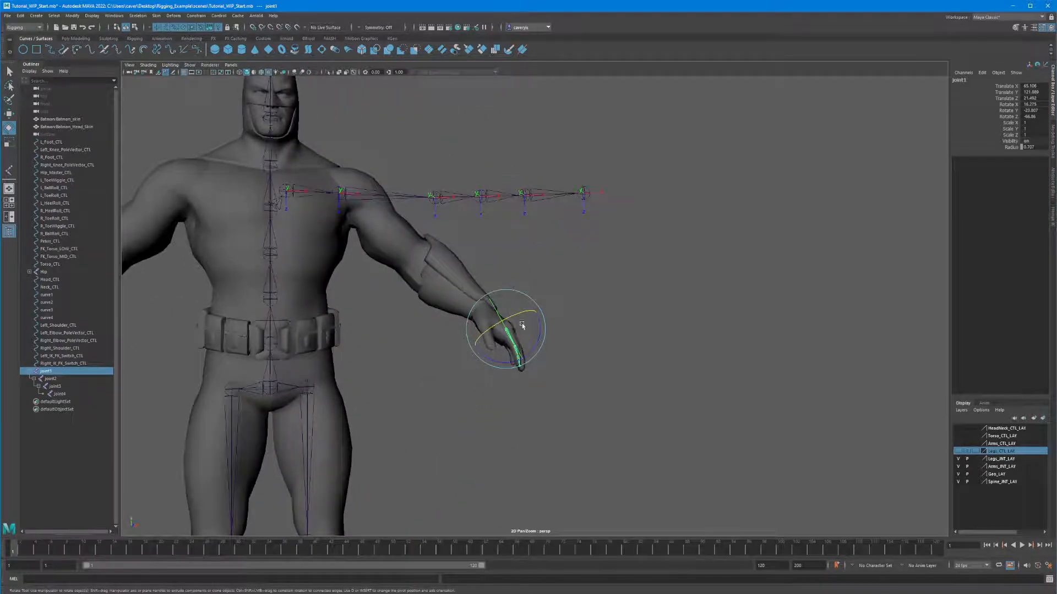
{"action": "left_click_drag", "start_coordinate": [1031, 104], "coordinate": [1029, 117]}
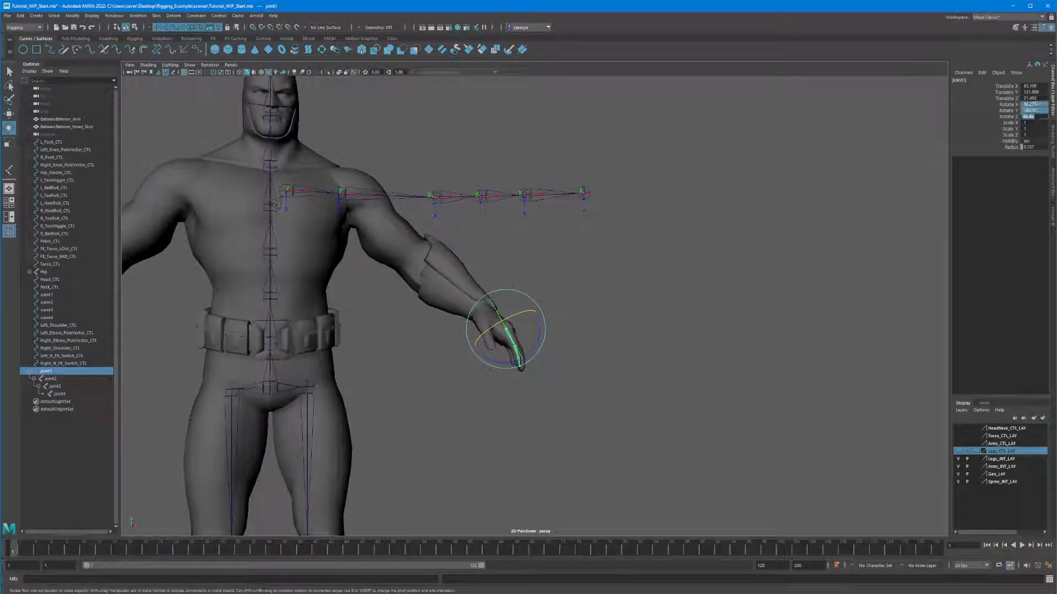
{"action": "type", "text": "0"}
{"action": "key", "text": "Return"}
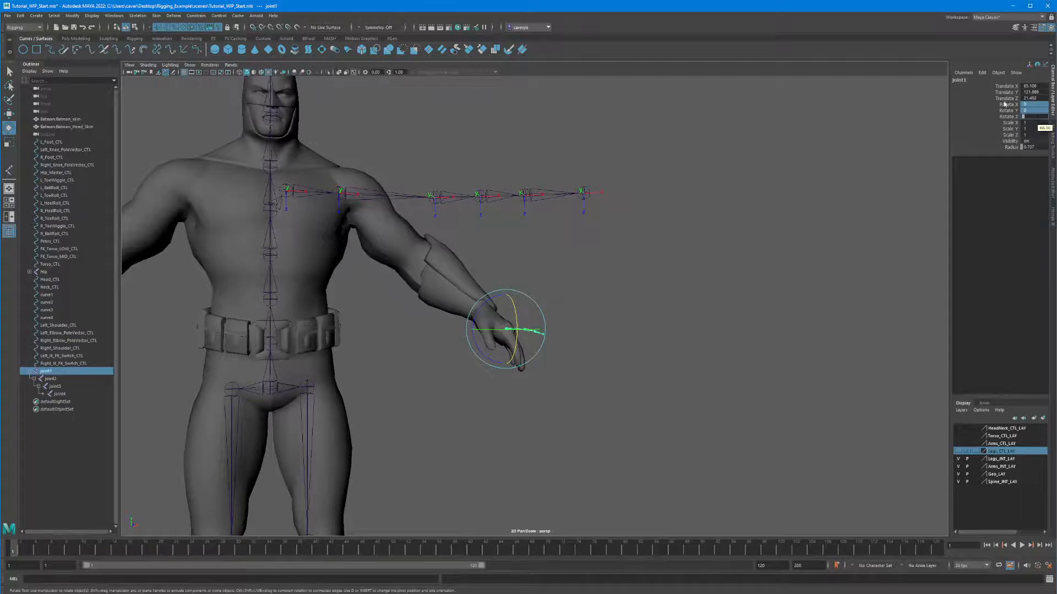
{"action": "mouse_move", "coordinate": [550, 413]}
{"action": "left_mouse_down", "text": "alt"}
{"action": "mouse_move", "coordinate": [562, 484]}
{"action": "mouse_move", "coordinate": [533, 490]}
{"action": "mouse_move", "coordinate": [543, 485]}
{"action": "mouse_move", "coordinate": [529, 427]}
{"action": "mouse_move", "coordinate": [543, 358]}
{"action": "mouse_move", "coordinate": [519, 481]}
{"action": "mouse_move", "coordinate": [531, 433]}
{"action": "left_mouse_up", "text": "alt"}
{"action": "left_click_drag", "start_coordinate": [753, 280], "coordinate": [616, 296], "text": "alt"}
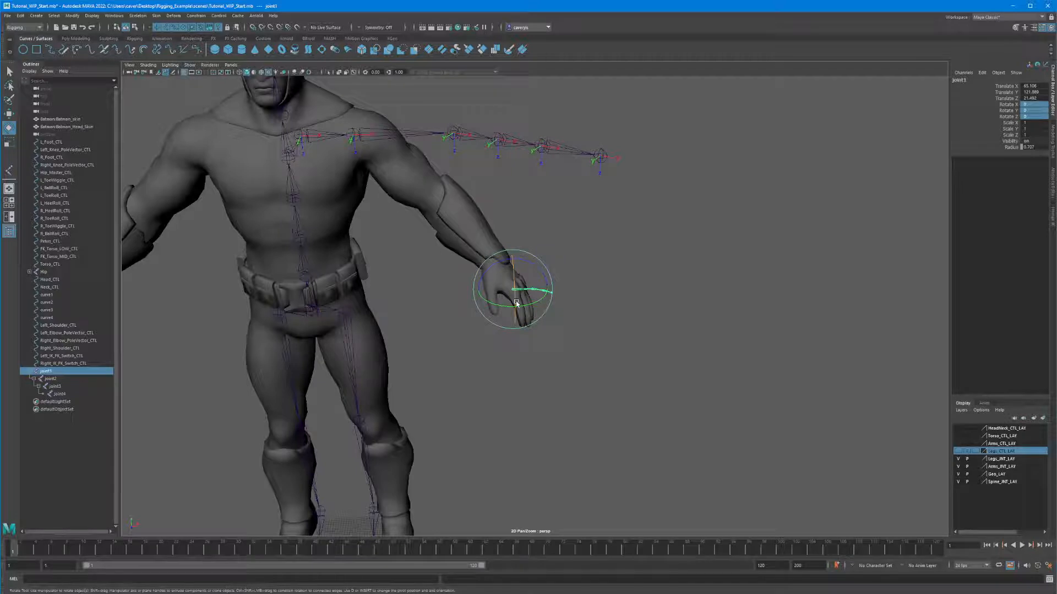
{"action": "mouse_move", "coordinate": [516, 303]}
{"action": "left_mouse_down", "text": "alt"}
{"action": "mouse_move", "coordinate": [480, 322]}
{"action": "mouse_move", "coordinate": [526, 302]}
{"action": "left_mouse_up", "text": "alt"}
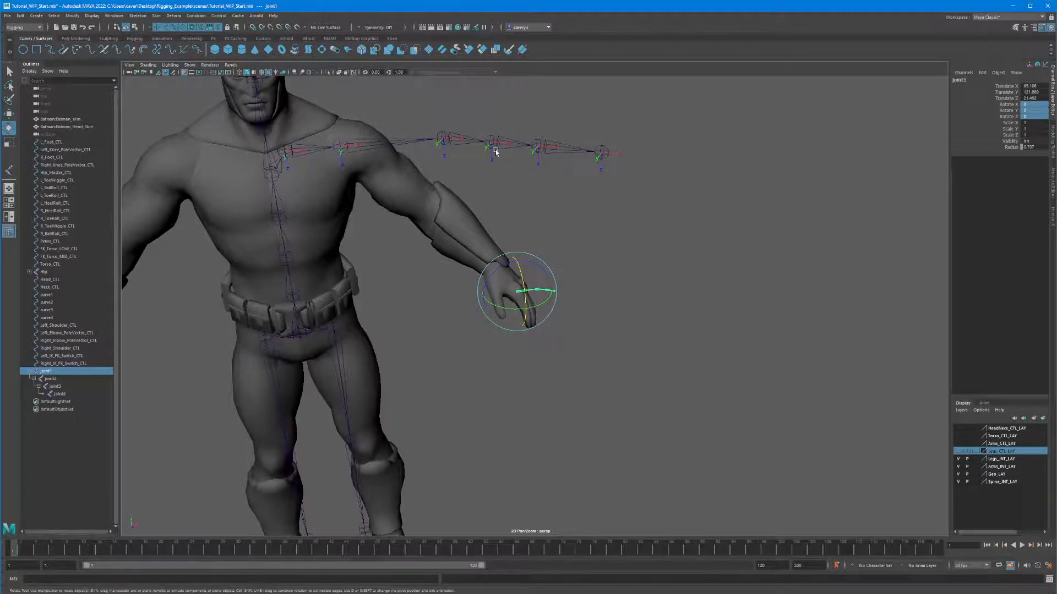
{"action": "left_click_drag", "start_coordinate": [415, 263], "coordinate": [383, 279], "text": "alt"}
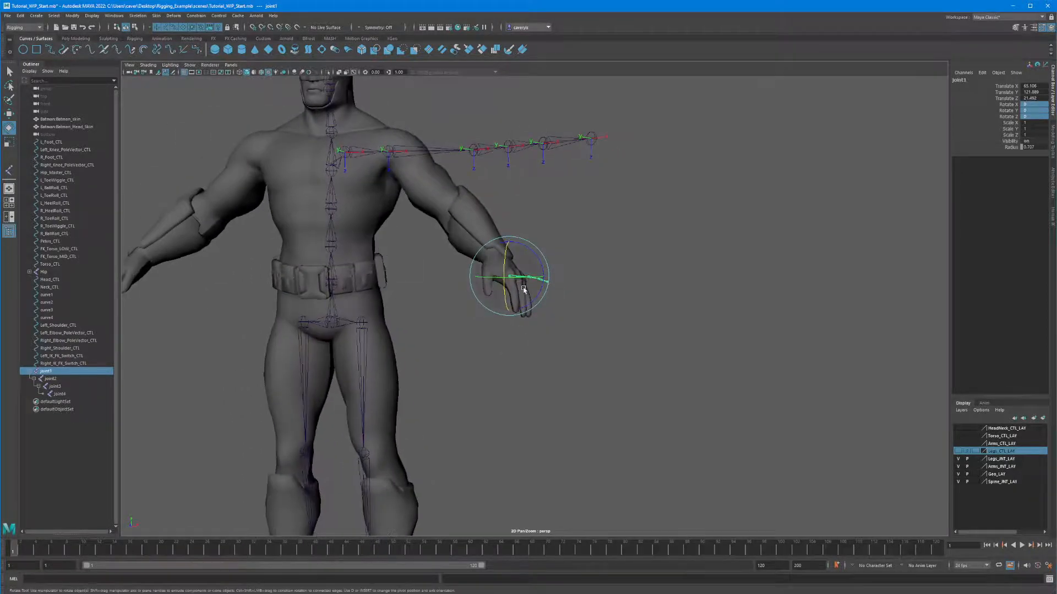
{"action": "left_click_drag", "start_coordinate": [524, 292], "coordinate": [524, 300], "text": "alt"}
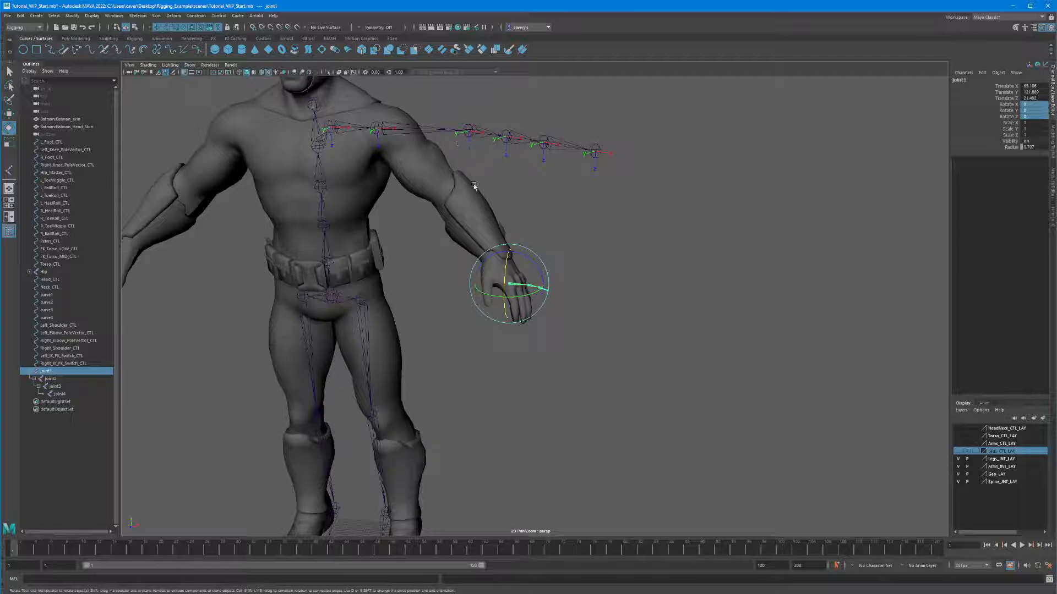
Step: Select every joint from Hip to RightToe_End and toggle the display of their local rotation axes
{"action": "left_click", "coordinate": [332, 299]}
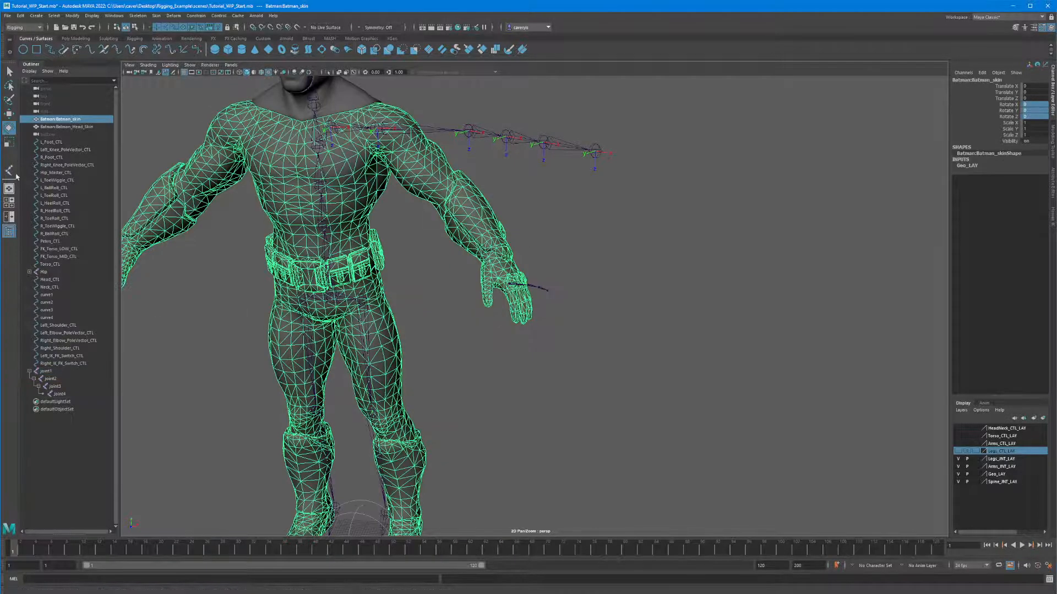
{"action": "left_click", "coordinate": [30, 273], "text": "shift"}
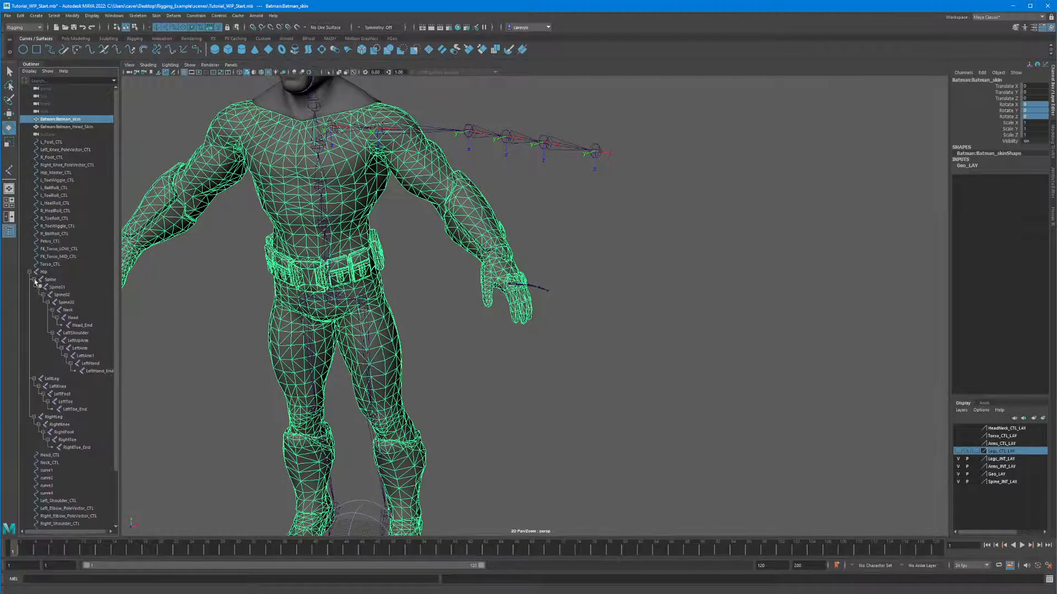
{"action": "left_click", "coordinate": [44, 272]}
{"action": "scroll", "coordinate": [79, 379], "scroll_direction": "down", "scroll_amount": 3}
{"action": "left_click", "coordinate": [77, 386], "text": "shift"}
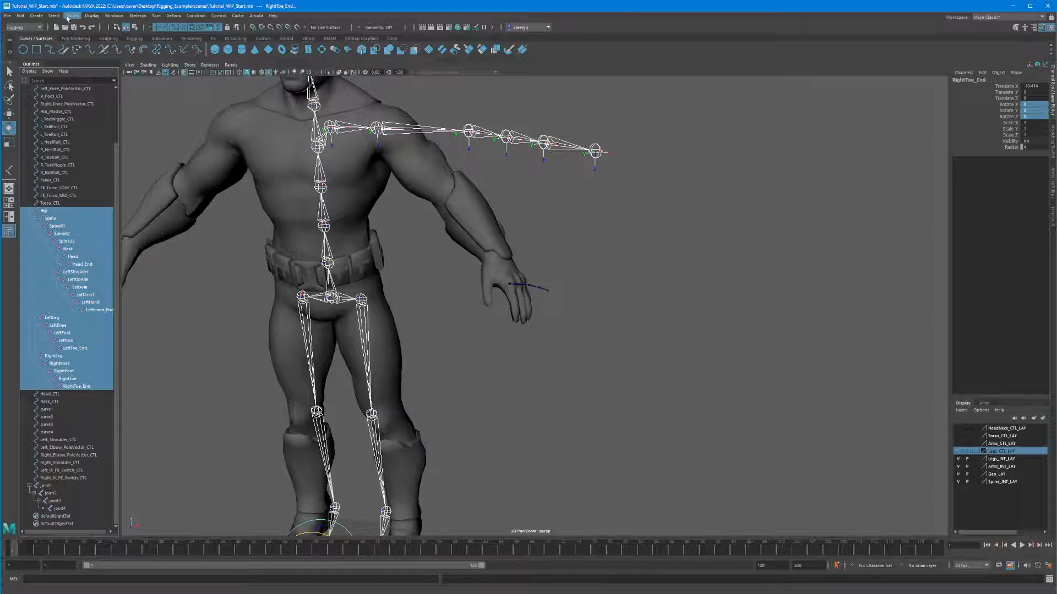
{"action": "left_click", "coordinate": [99, 17]}
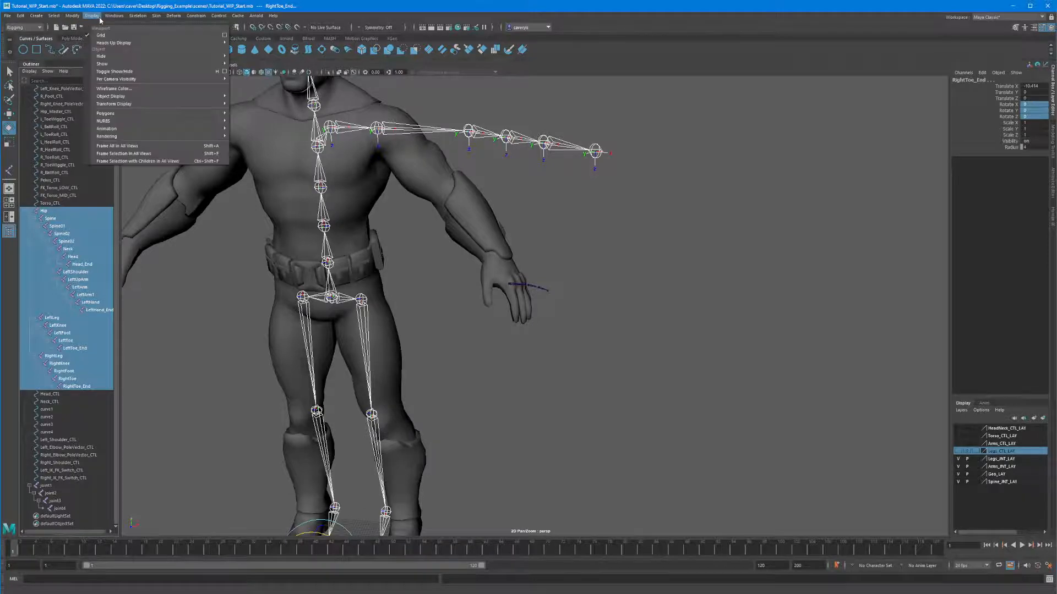
{"action": "mouse_move", "coordinate": [108, 104]}
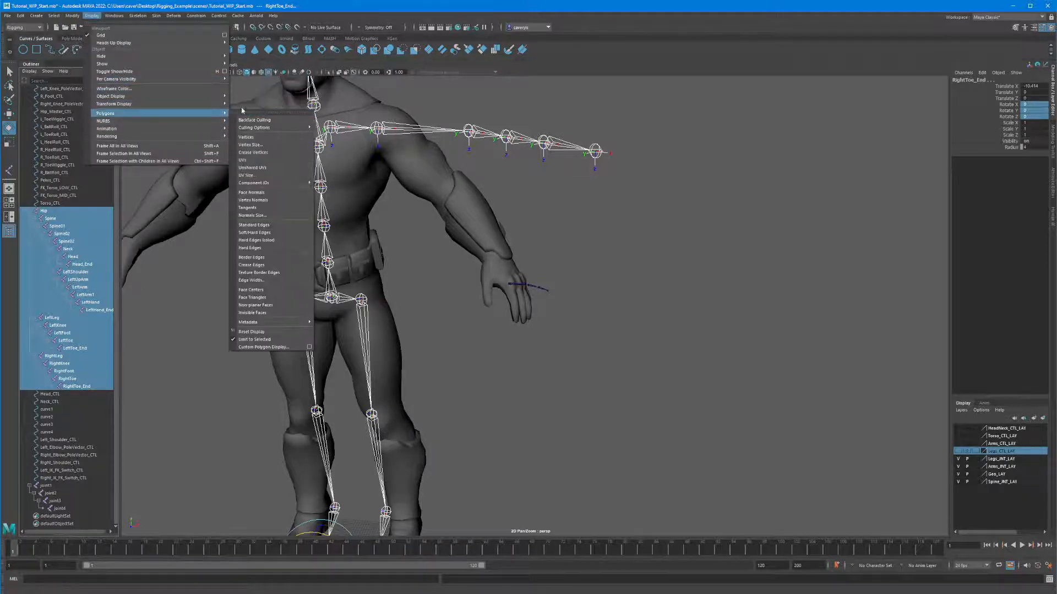
{"action": "left_click", "coordinate": [243, 105]}
Step: Unparent the LeftLeg and RightLeg chains from Hip and the LeftShoulder chain from the spine
{"action": "left_click_drag", "start_coordinate": [336, 233], "coordinate": [385, 221], "text": "alt"}
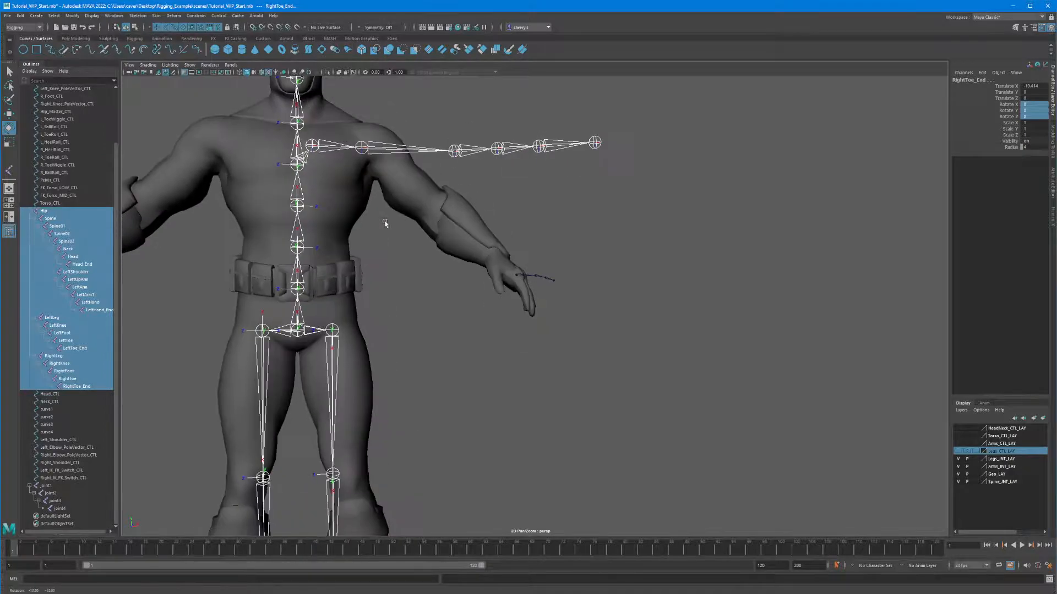
{"action": "right_click_drag", "start_coordinate": [385, 221], "coordinate": [382, 347], "text": "alt"}
{"action": "middle_click_drag", "start_coordinate": [383, 351], "coordinate": [397, 252], "text": "alt"}
{"action": "left_click_drag", "start_coordinate": [399, 252], "coordinate": [392, 257], "text": "alt"}
{"action": "right_click_drag", "start_coordinate": [391, 257], "coordinate": [332, 243], "text": "alt"}
{"action": "middle_click_drag", "start_coordinate": [331, 244], "coordinate": [302, 277], "text": "alt"}
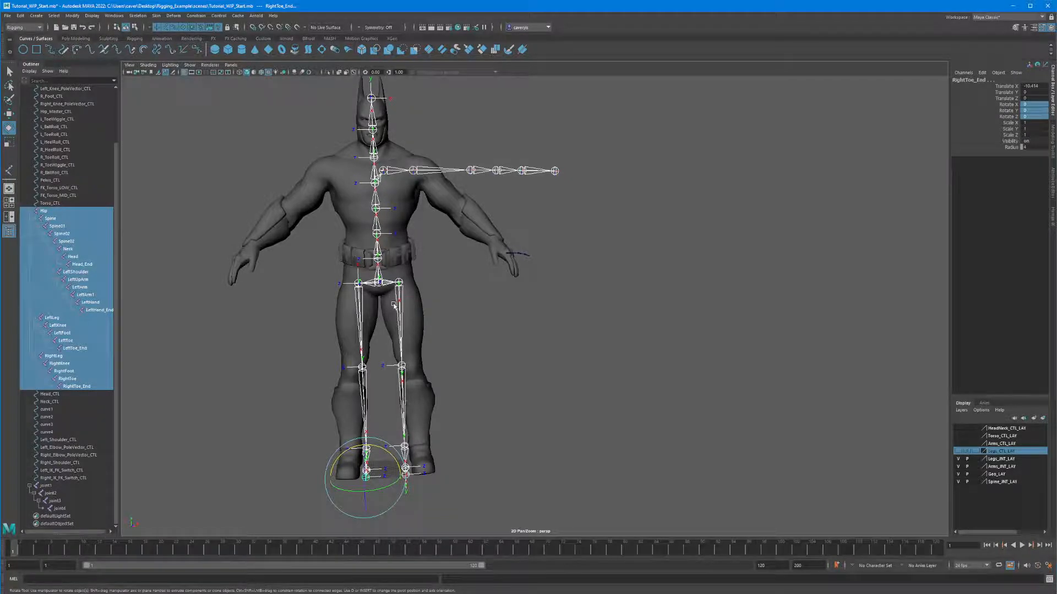
{"action": "left_click_drag", "start_coordinate": [428, 206], "coordinate": [416, 212], "text": "alt"}
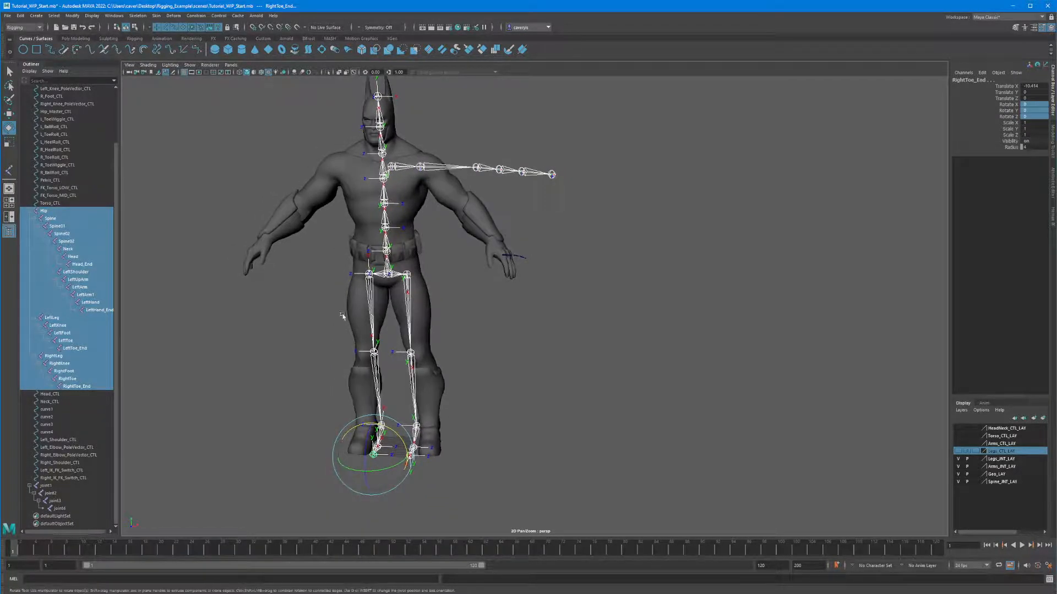
{"action": "right_click_drag", "start_coordinate": [342, 316], "coordinate": [449, 316], "text": "alt"}
{"action": "left_click_drag", "start_coordinate": [289, 282], "coordinate": [381, 297]}
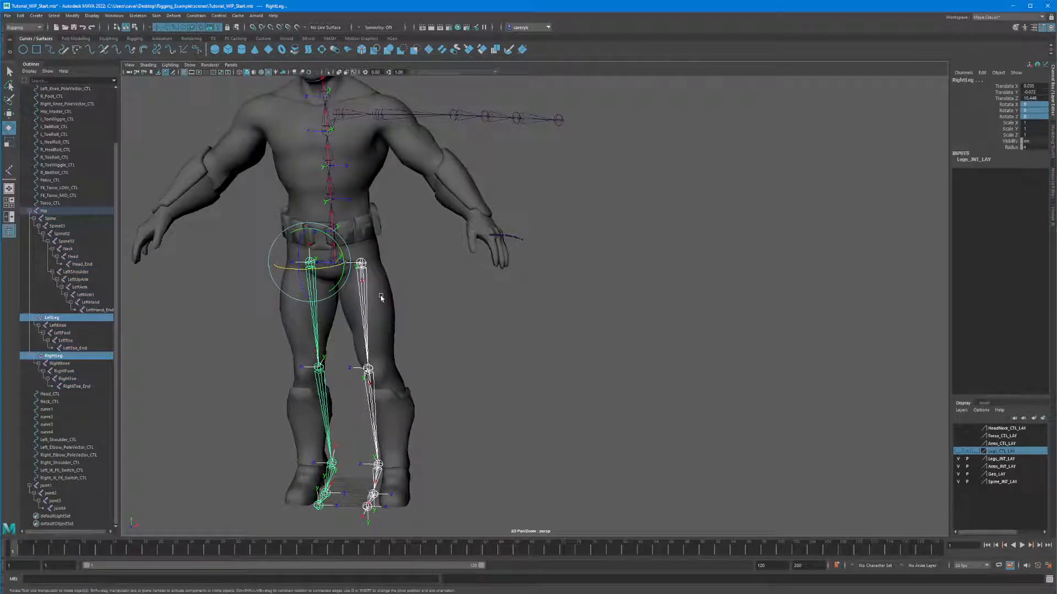
{"action": "key", "text": "shift+p"}
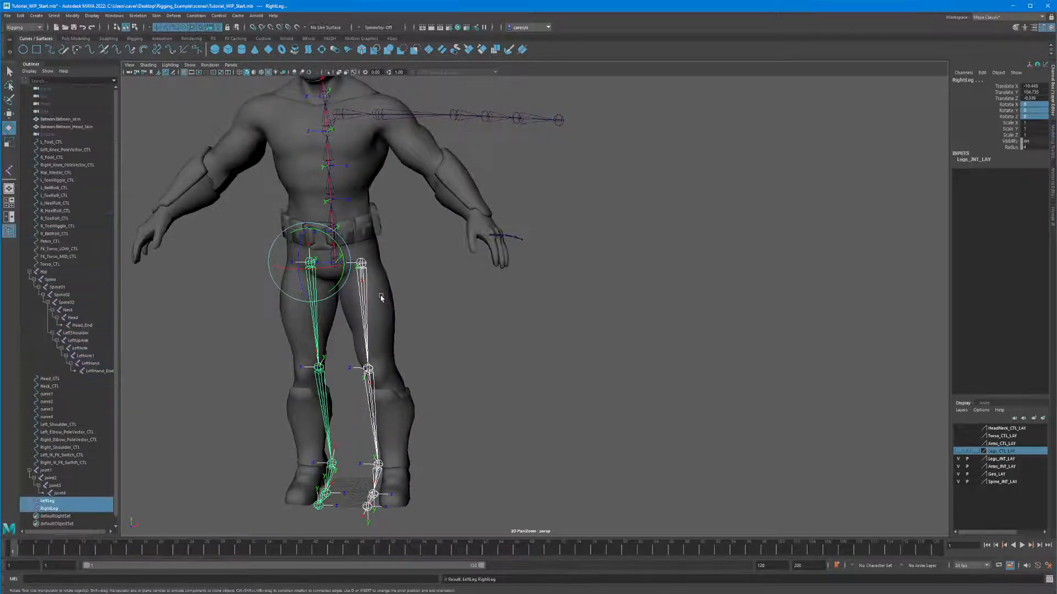
{"action": "left_click", "coordinate": [350, 128]}
{"action": "key", "text": "shift+p"}
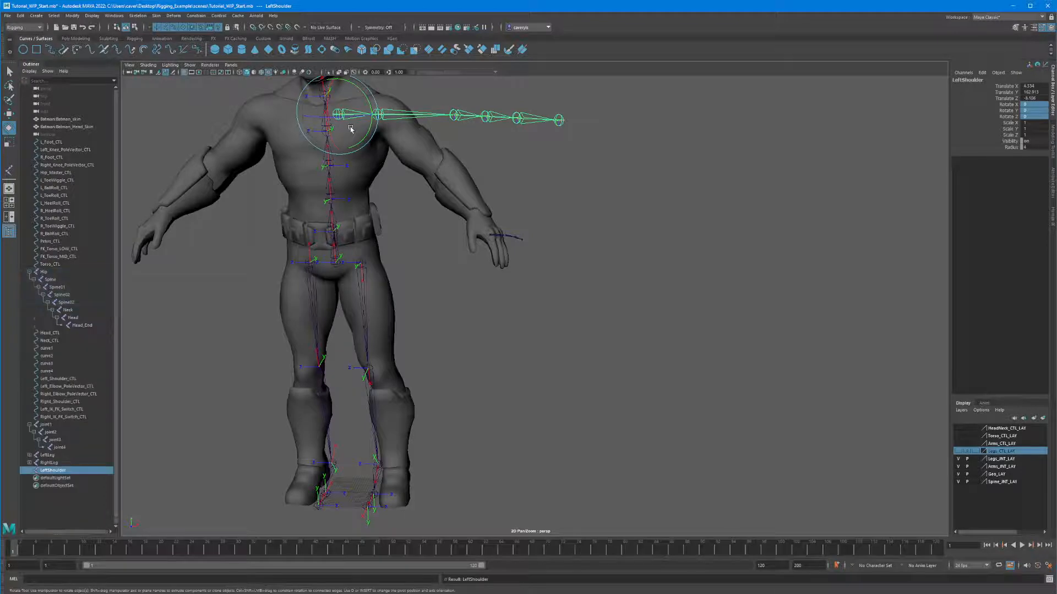
Step: Select the Hip joint at the root of the spine chain
{"action": "left_click_drag", "start_coordinate": [350, 129], "coordinate": [306, 236], "text": "alt"}
{"action": "left_click", "coordinate": [382, 272]}
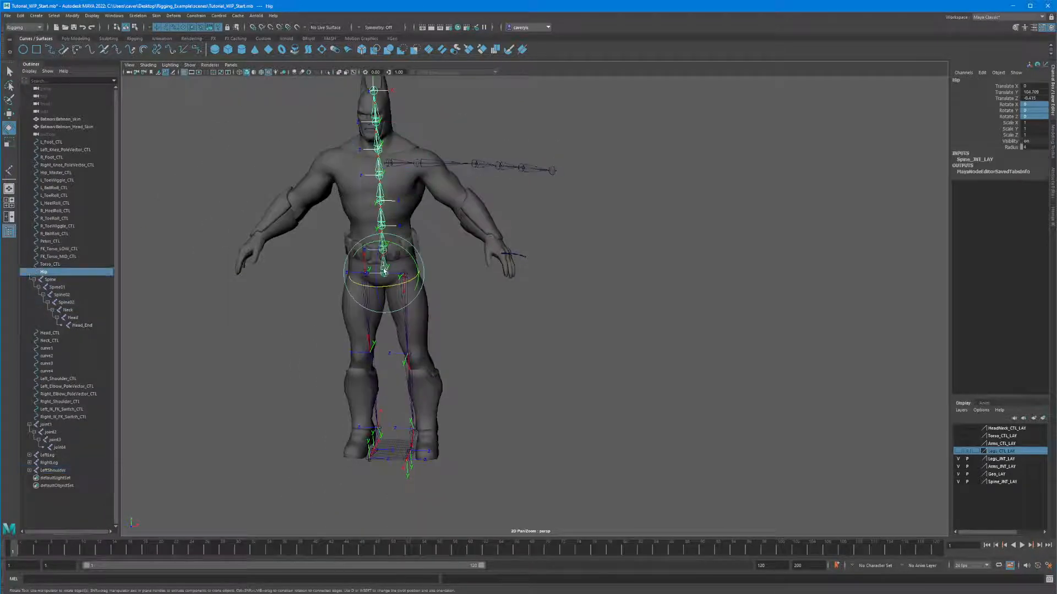
{"action": "left_click_drag", "start_coordinate": [383, 271], "coordinate": [255, 93], "text": "alt"}
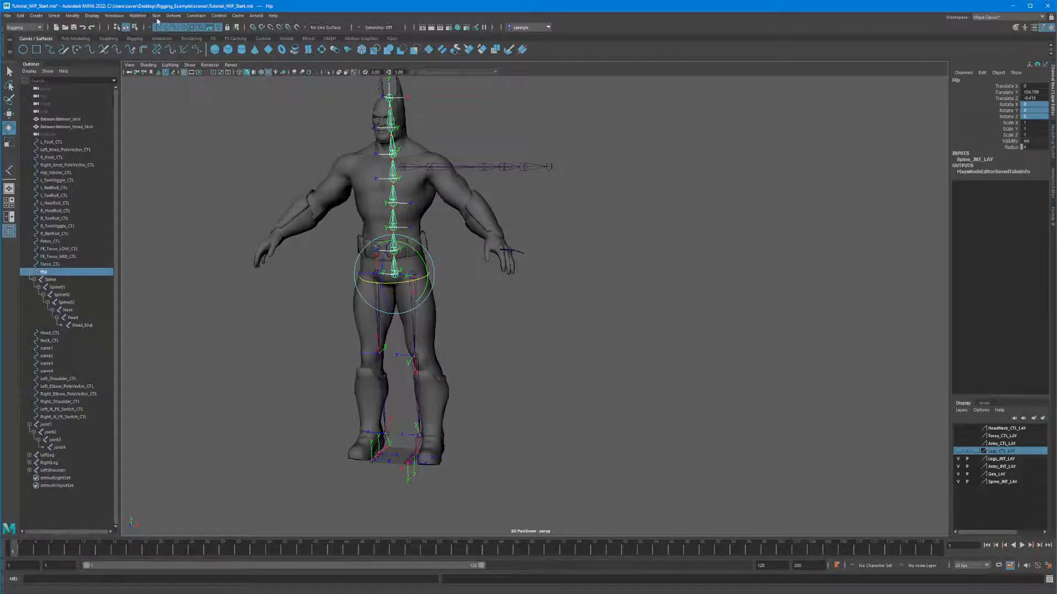
Step: Open the Orient Joint options and move the dialog clear of the character
{"action": "left_click", "coordinate": [138, 16]}
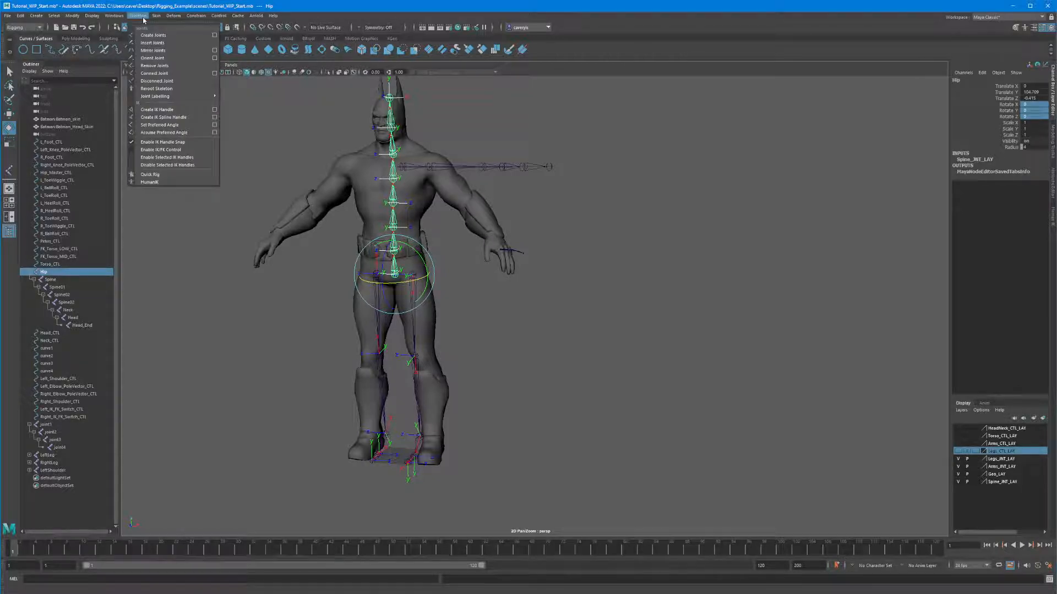
{"action": "left_click", "coordinate": [217, 61]}
{"action": "left_click_drag", "start_coordinate": [710, 176], "coordinate": [694, 126]}
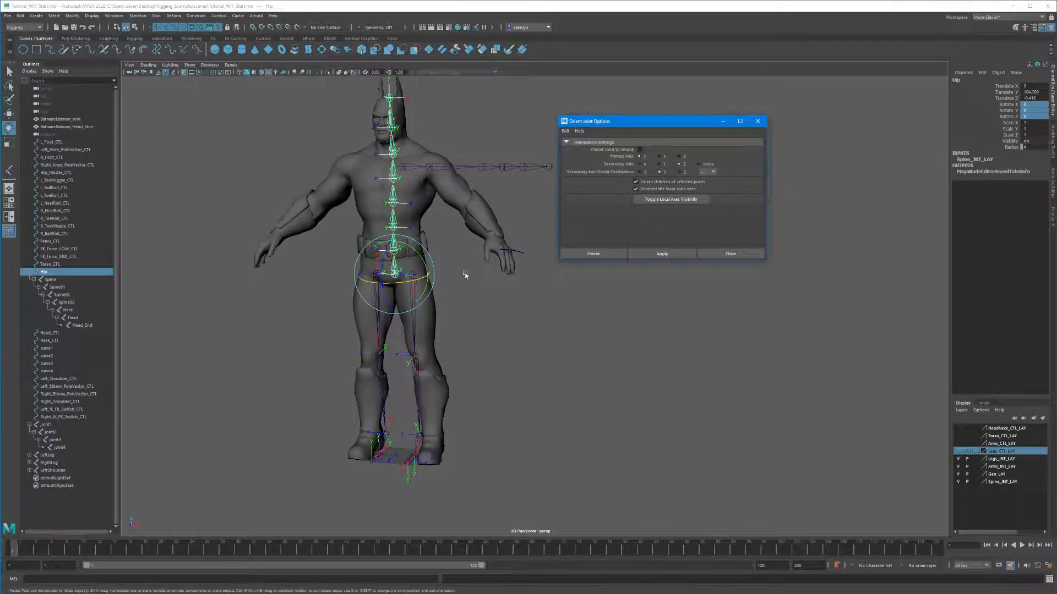
Step: Test-rotate the Hip joint, undo the rotation and clear the selection
{"action": "left_click_drag", "start_coordinate": [395, 312], "coordinate": [429, 325]}
{"action": "key", "text": "ctrl+z"}
{"action": "left_click", "coordinate": [454, 324]}
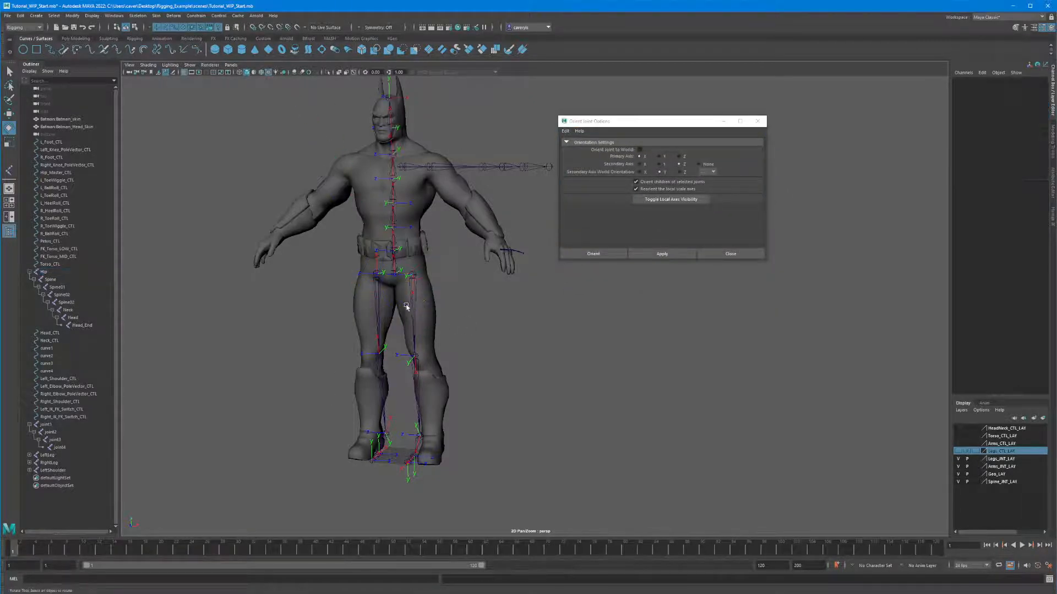
Step: Orient the LeftLeg and Hip joint chains with primary axis X, secondary axis Y and secondary axis world orientation +X
{"action": "left_click", "coordinate": [411, 296]}
{"action": "key", "text": "q"}
{"action": "left_click", "coordinate": [395, 274], "text": "shift"}
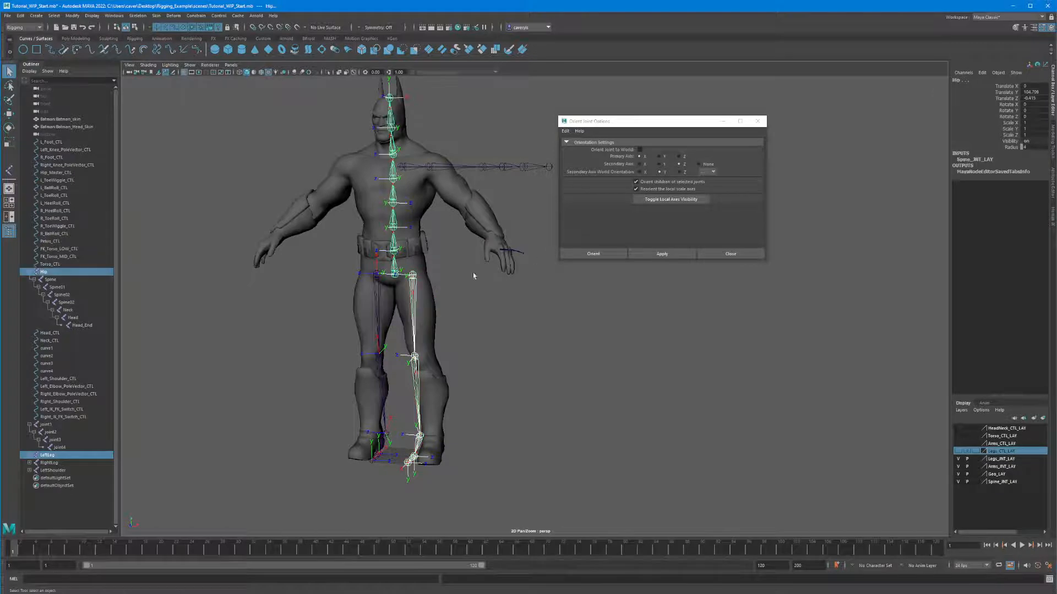
{"action": "left_click", "coordinate": [640, 172]}
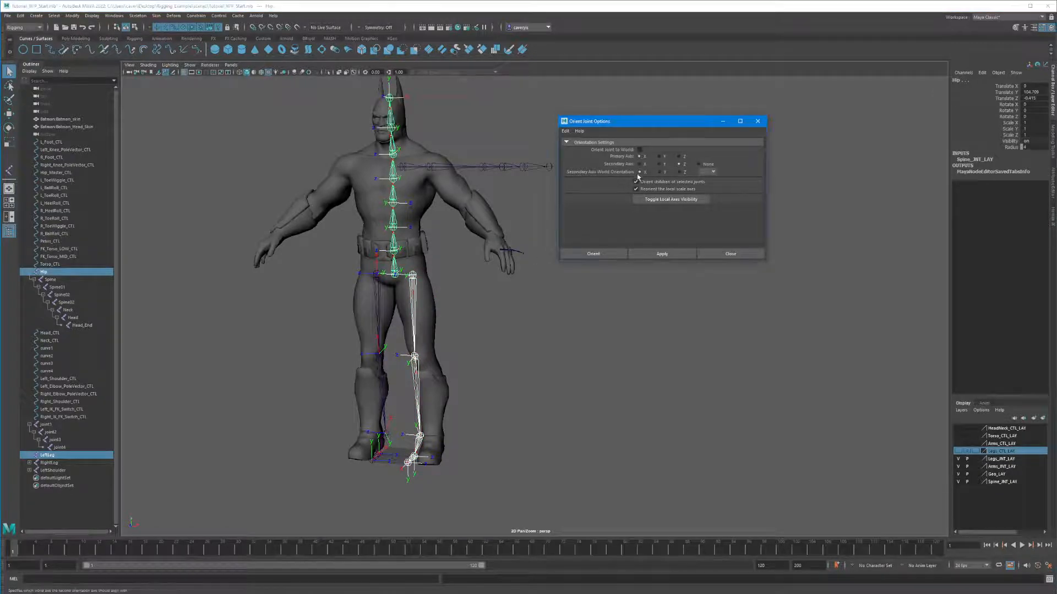
{"action": "left_click", "coordinate": [711, 172]}
{"action": "left_click", "coordinate": [708, 180]}
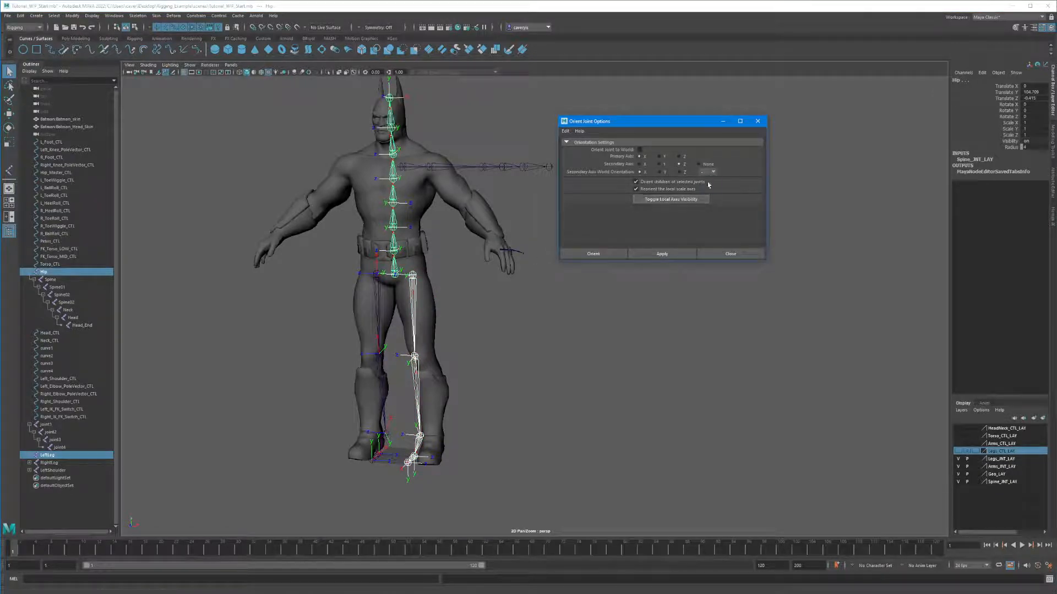
{"action": "left_click", "coordinate": [663, 253]}
{"action": "left_click", "coordinate": [659, 164]}
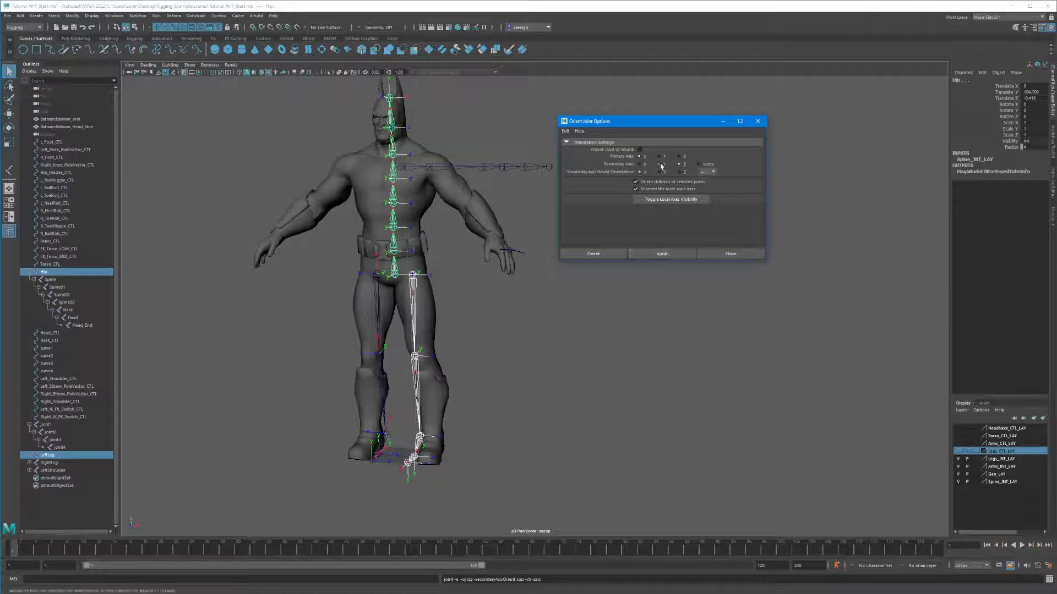
{"action": "left_click", "coordinate": [658, 254]}
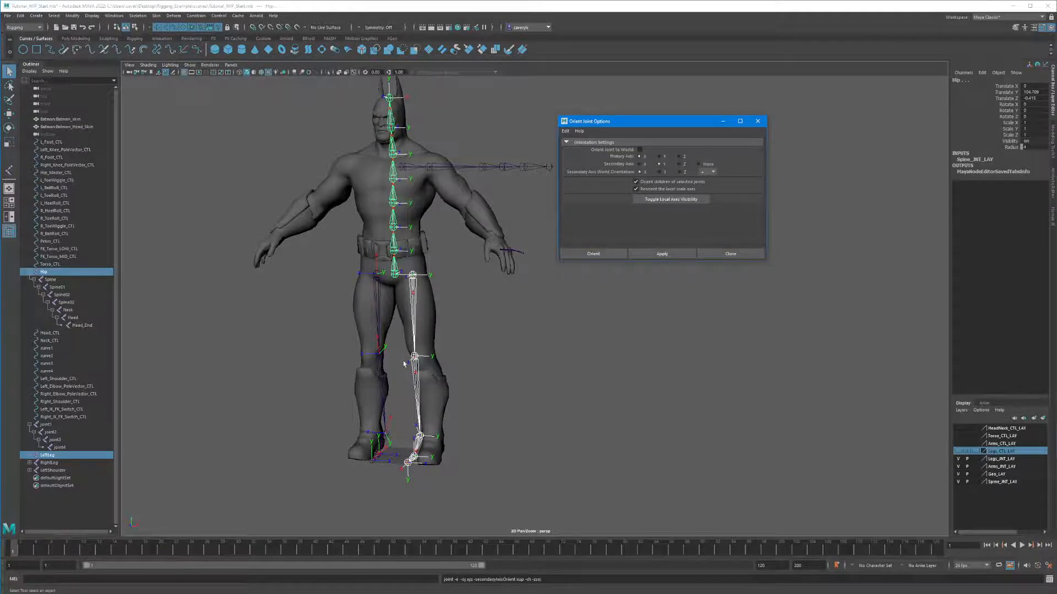
Step: Orient the LeftShoulder joint chain with the secondary axis world orientation set to Y
{"action": "left_click_drag", "start_coordinate": [414, 357], "coordinate": [455, 226], "text": "alt"}
{"action": "left_click", "coordinate": [410, 163]}
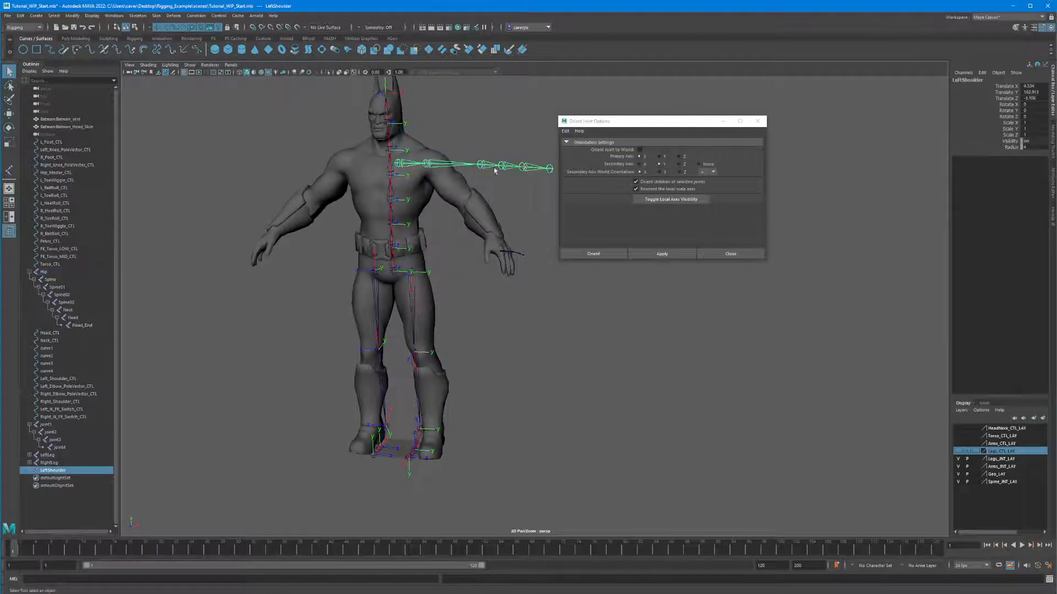
{"action": "left_click", "coordinate": [659, 173]}
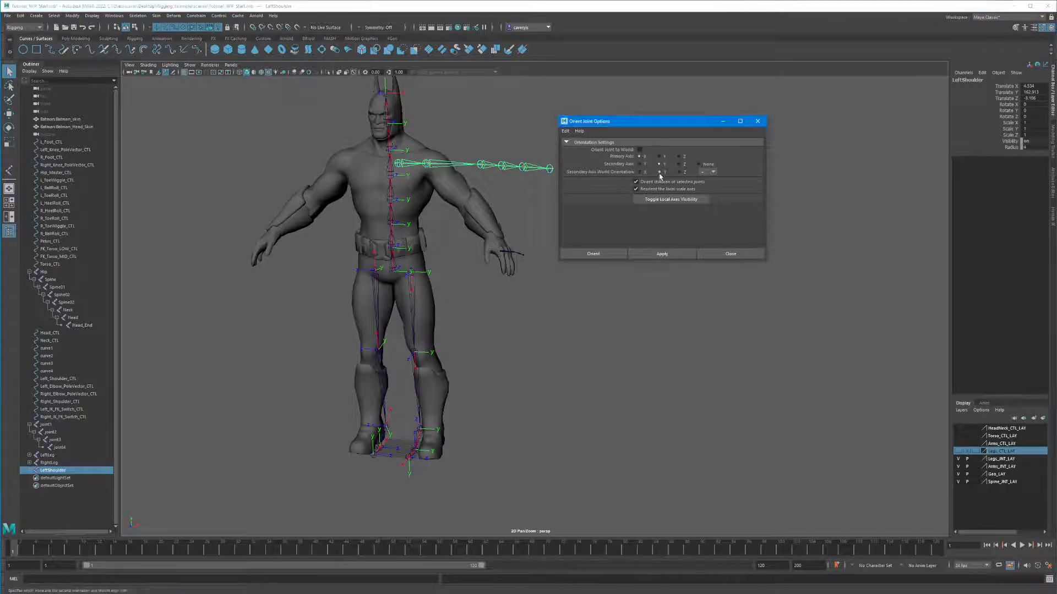
{"action": "left_click", "coordinate": [661, 254]}
Step: Display the local rotation axes of all joints from LeftShoulder to LeftHand_End and inspect them along the arm
{"action": "left_click_drag", "start_coordinate": [529, 231], "coordinate": [490, 224], "text": "alt"}
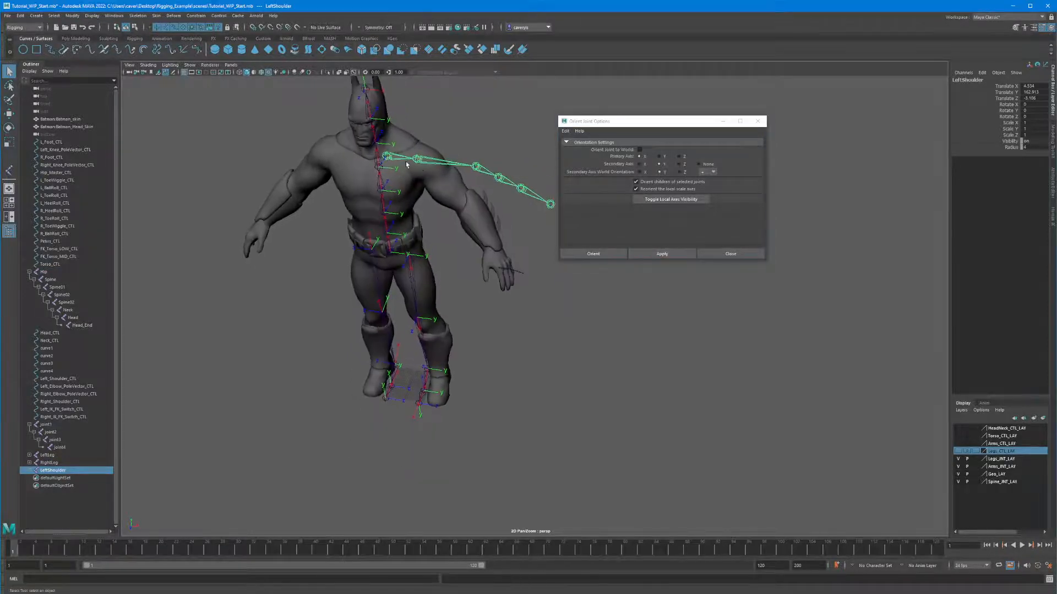
{"action": "left_click", "coordinate": [397, 151]}
{"action": "left_click", "coordinate": [398, 157]}
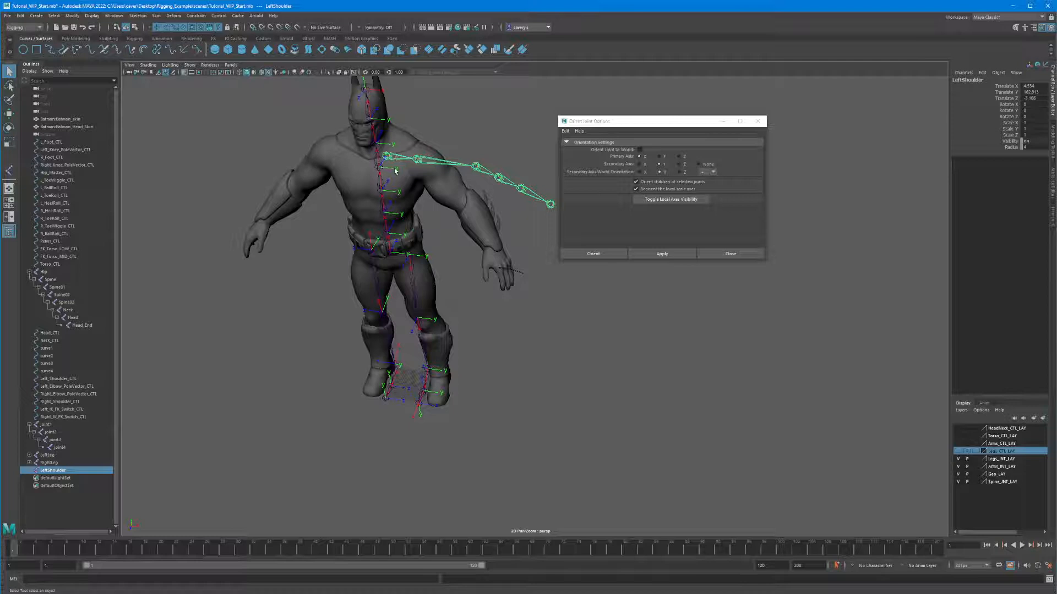
{"action": "left_click", "coordinate": [30, 471], "text": "shift"}
{"action": "left_click", "coordinate": [76, 509], "text": "shift"}
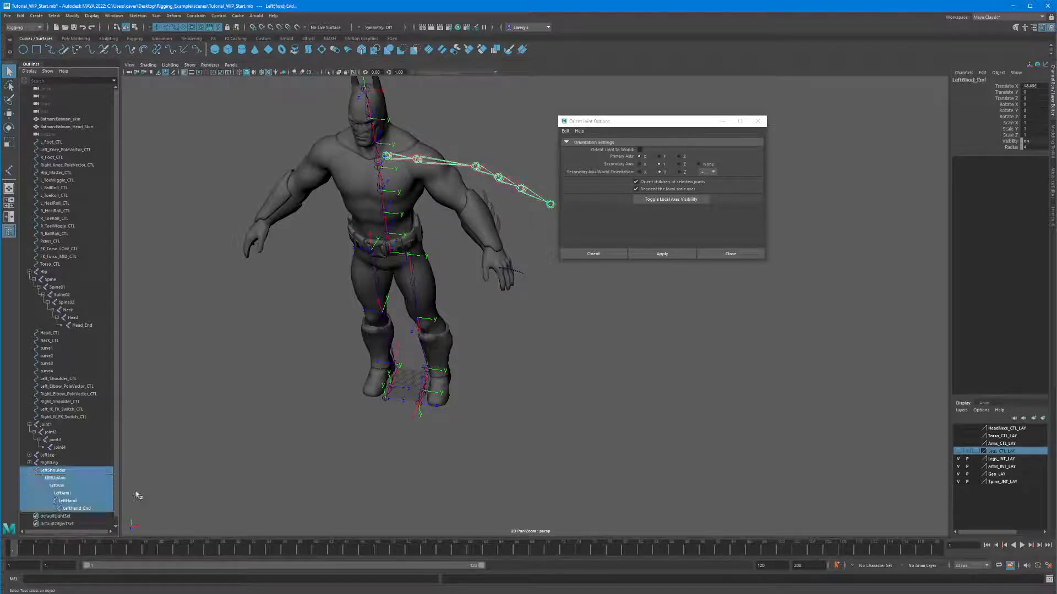
{"action": "left_click", "coordinate": [659, 200]}
{"action": "left_click_drag", "start_coordinate": [505, 230], "coordinate": [521, 210], "text": "alt"}
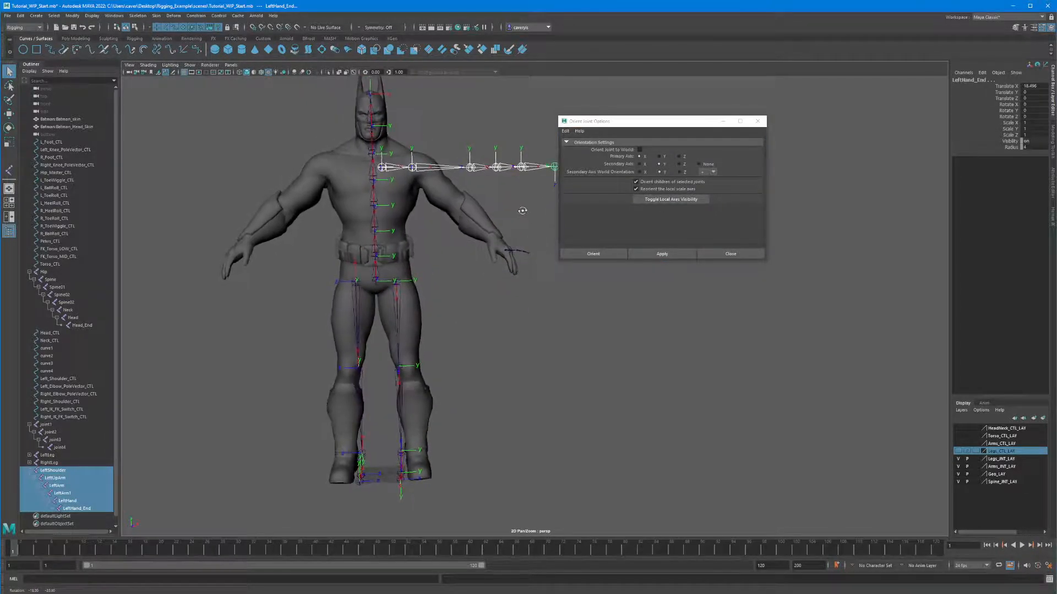
{"action": "middle_click_drag", "start_coordinate": [521, 211], "coordinate": [427, 232], "text": "alt"}
{"action": "left_click_drag", "start_coordinate": [427, 232], "coordinate": [413, 243], "text": "alt"}
{"action": "right_click_drag", "start_coordinate": [413, 244], "coordinate": [559, 259], "text": "alt"}
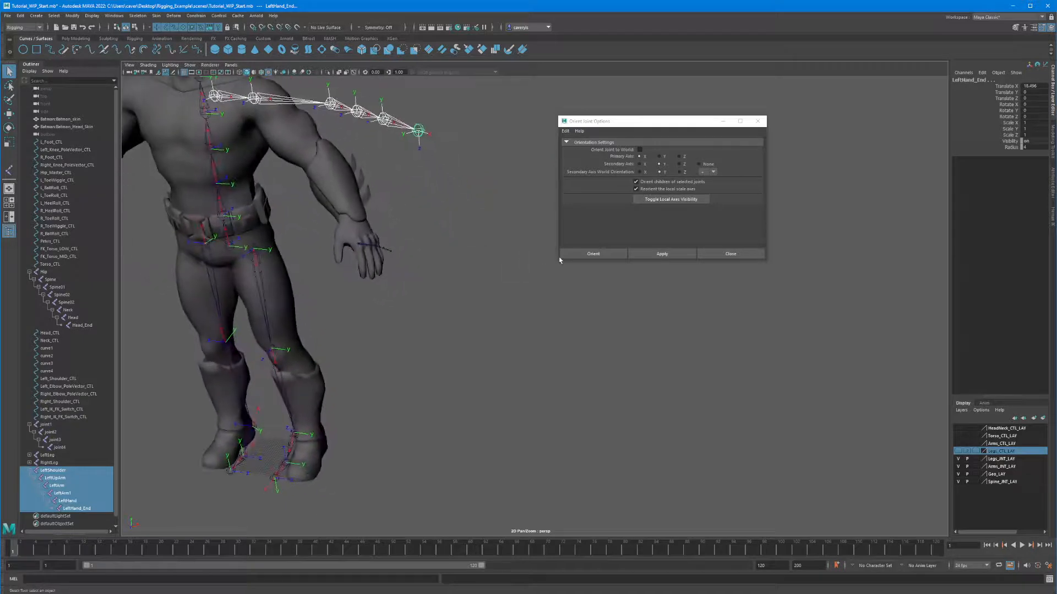
Step: Try to orient the joint1 finger chain on the hand with the secondary axis world orientation set to Z
{"action": "left_click_drag", "start_coordinate": [471, 220], "coordinate": [445, 253], "text": "alt"}
{"action": "middle_click_drag", "start_coordinate": [445, 255], "coordinate": [512, 269], "text": "alt"}
{"action": "left_click_drag", "start_coordinate": [512, 268], "coordinate": [483, 257], "text": "alt"}
{"action": "right_click_drag", "start_coordinate": [483, 257], "coordinate": [726, 297], "text": "alt"}
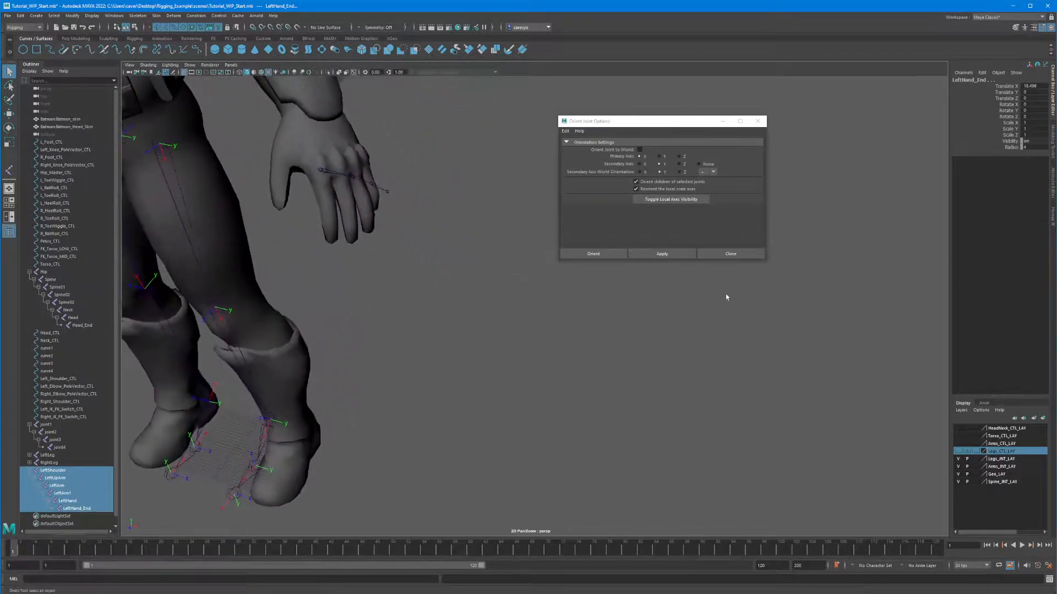
{"action": "left_click", "coordinate": [329, 171]}
{"action": "middle_click_drag", "start_coordinate": [329, 185], "coordinate": [501, 234], "text": "alt"}
{"action": "left_click_drag", "start_coordinate": [500, 234], "coordinate": [501, 242], "text": "alt"}
{"action": "middle_click_drag", "start_coordinate": [503, 241], "coordinate": [414, 258], "text": "alt"}
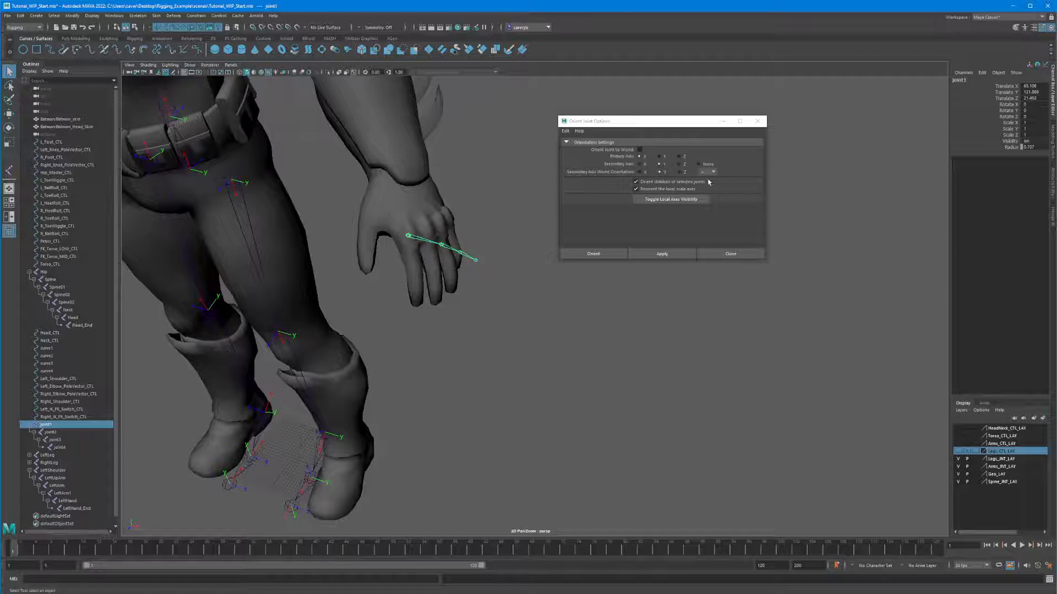
{"action": "left_click", "coordinate": [680, 172]}
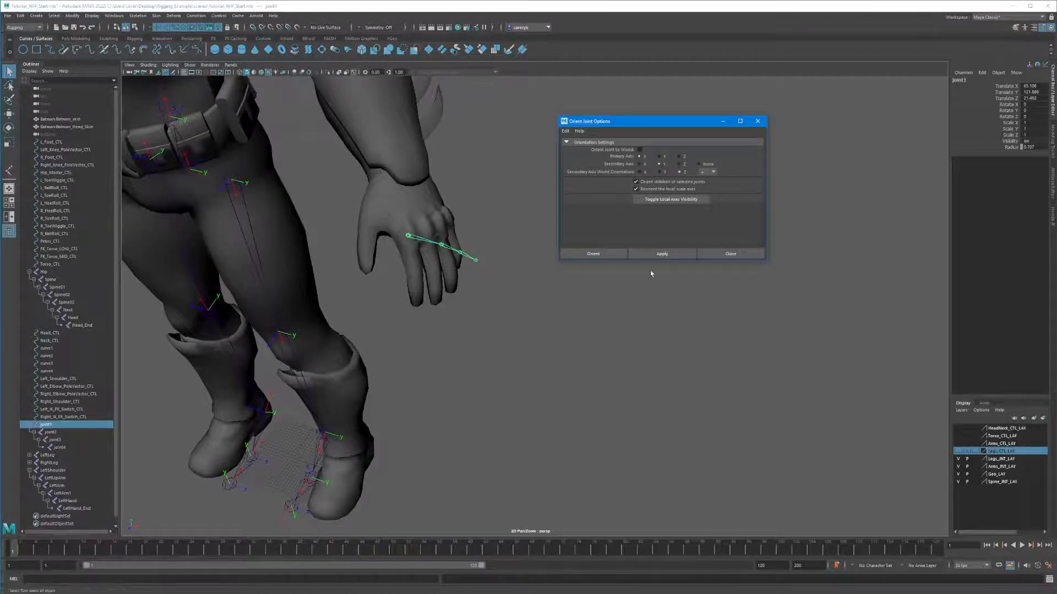
{"action": "left_click", "coordinate": [661, 254]}
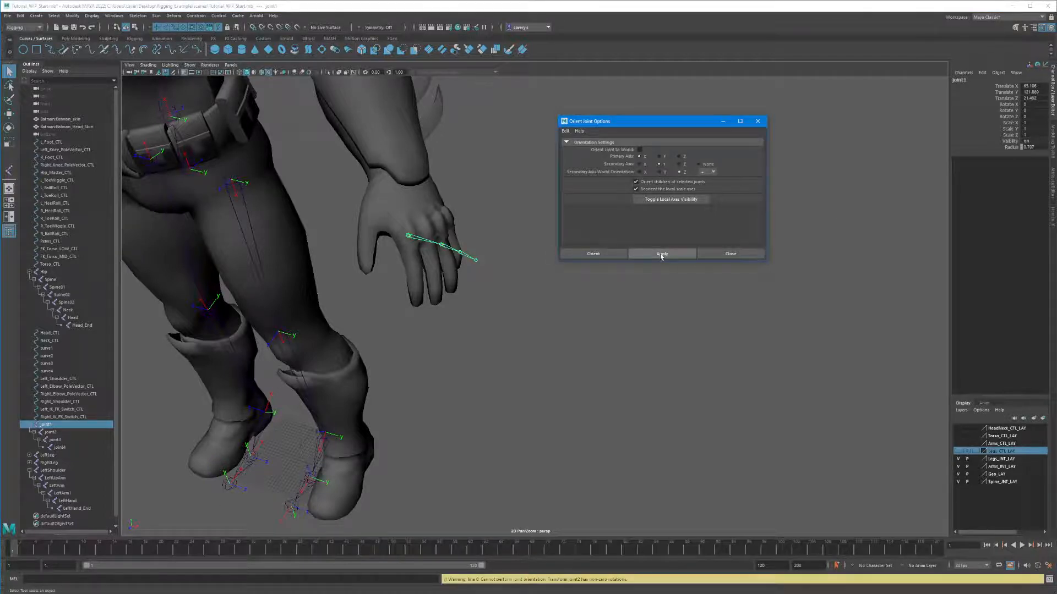
Step: Freeze the transformations of finger joints joint1 through joint4
{"action": "left_click", "coordinate": [420, 237]}
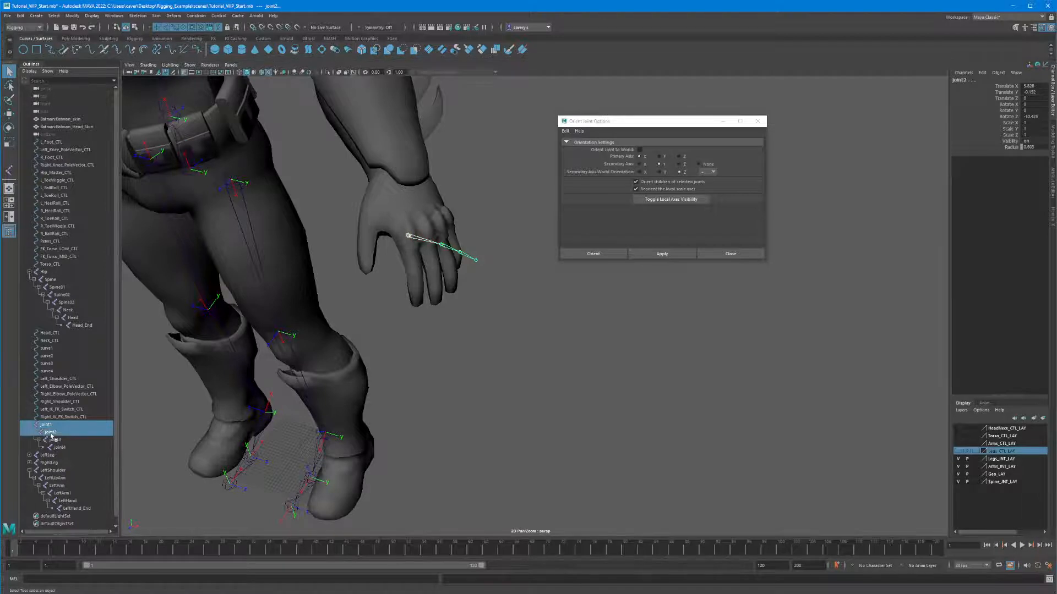
{"action": "left_click", "coordinate": [60, 447], "text": "shift"}
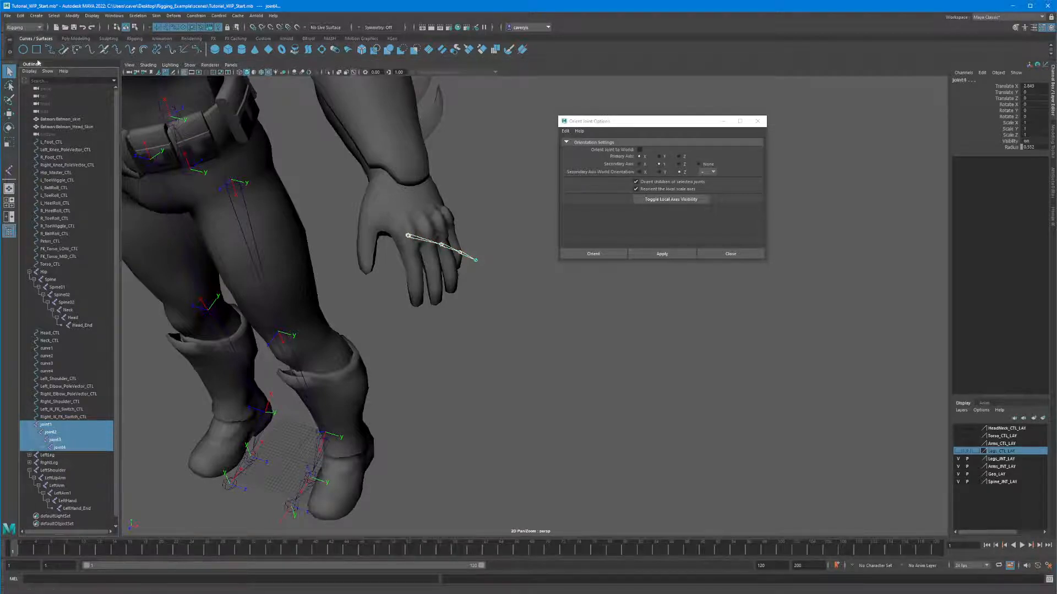
{"action": "left_click", "coordinate": [72, 15]}
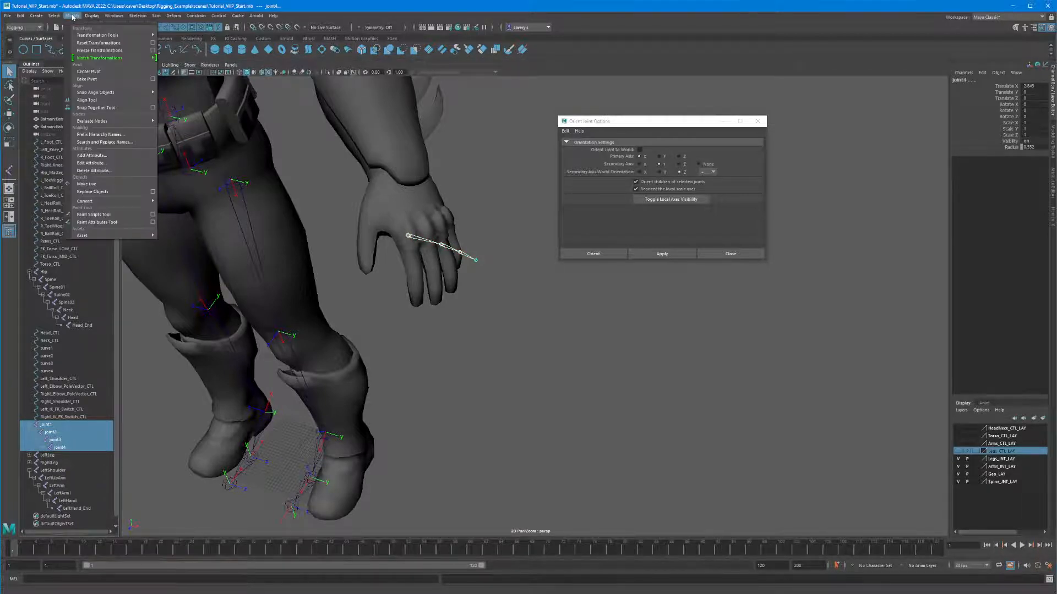
{"action": "left_click", "coordinate": [96, 50]}
Step: Orient the finger chain from joint1 with the current Z world orientation and display the local axes of all its joints
{"action": "left_click", "coordinate": [416, 227]}
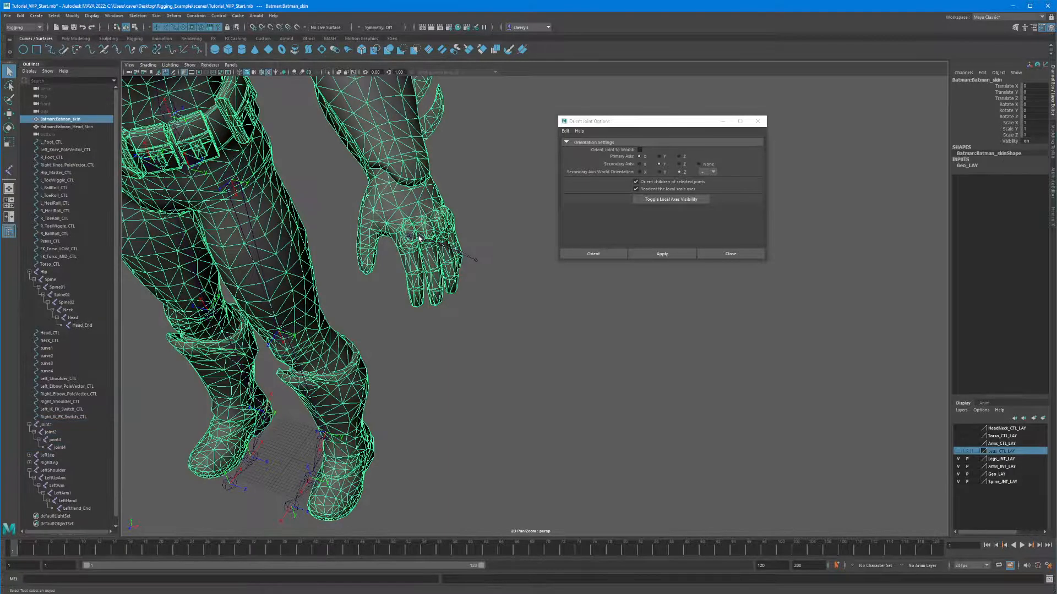
{"action": "left_click", "coordinate": [419, 239]}
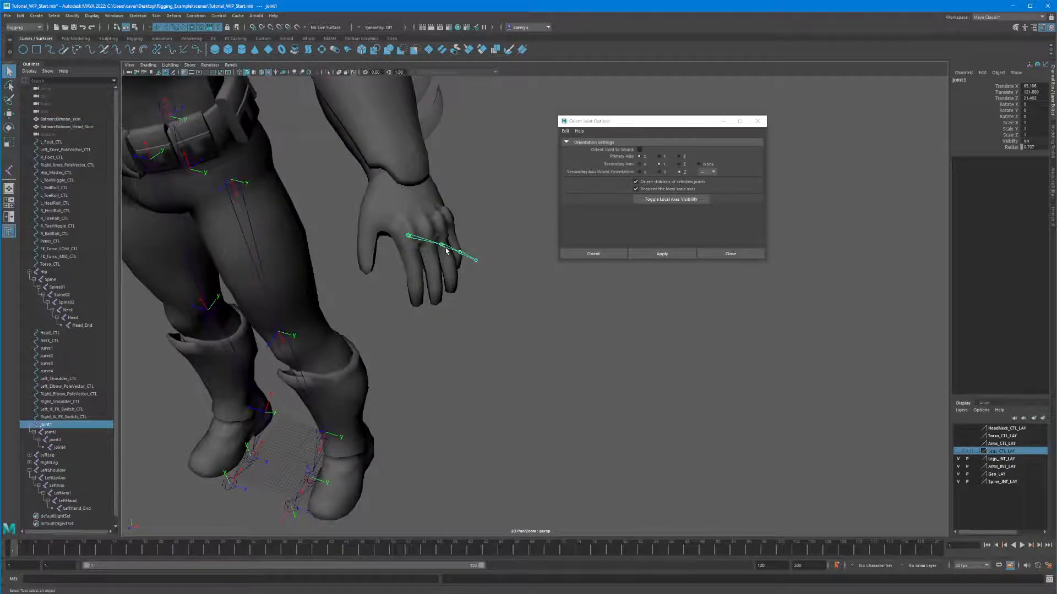
{"action": "left_click", "coordinate": [660, 254]}
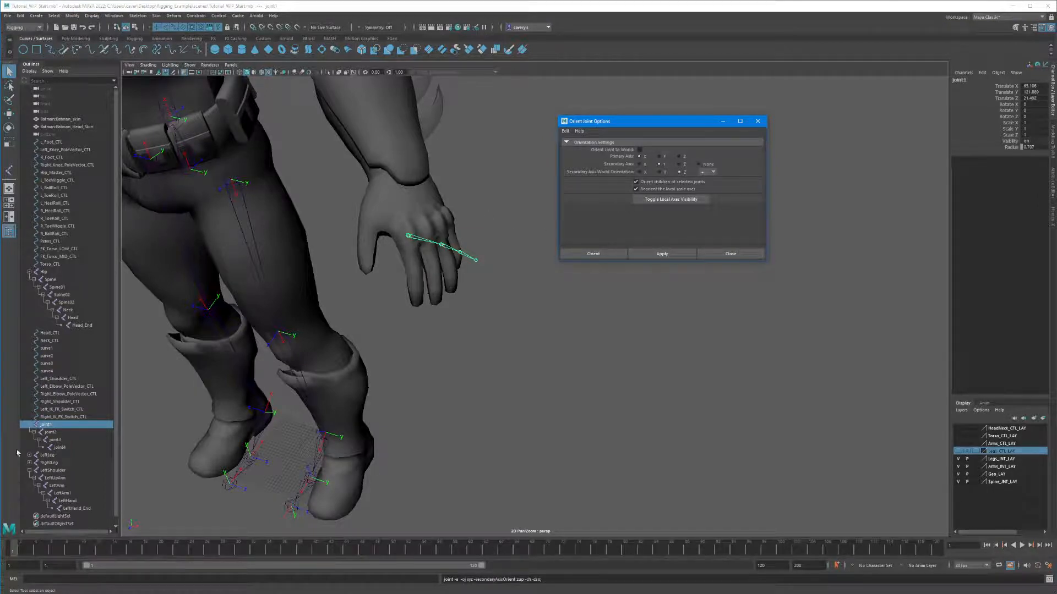
{"action": "left_click", "coordinate": [55, 447], "text": "shift"}
{"action": "left_click", "coordinate": [671, 199]}
Step: Test-rotate joint2 of the finger about its Y axis and undo the rotations
{"action": "left_click_drag", "start_coordinate": [514, 267], "coordinate": [420, 278], "text": "alt"}
{"action": "left_click", "coordinate": [471, 234]}
{"action": "key", "text": "e"}
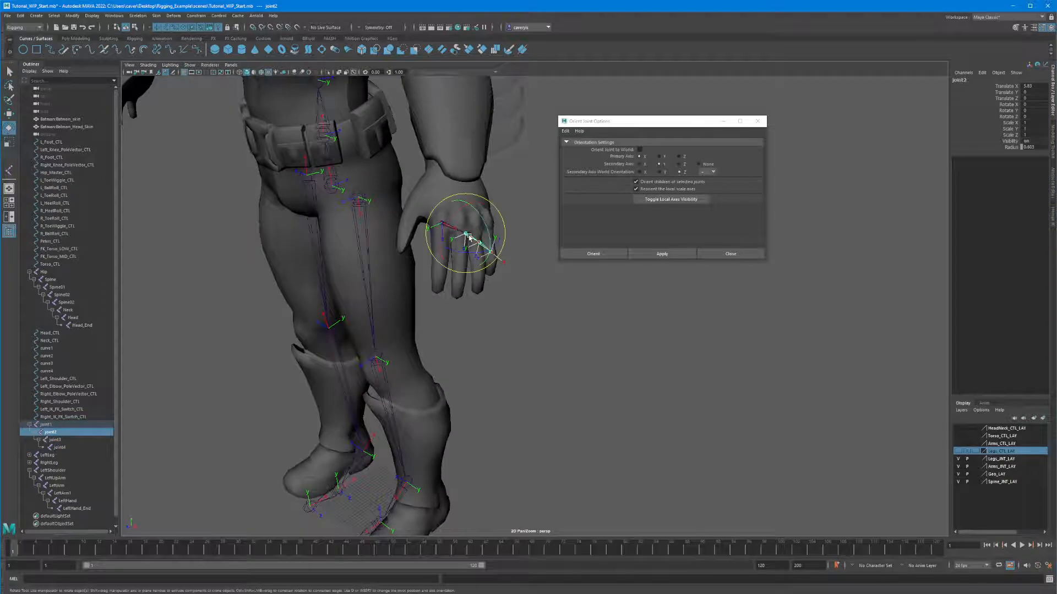
{"action": "left_click_drag", "start_coordinate": [478, 212], "coordinate": [487, 271]}
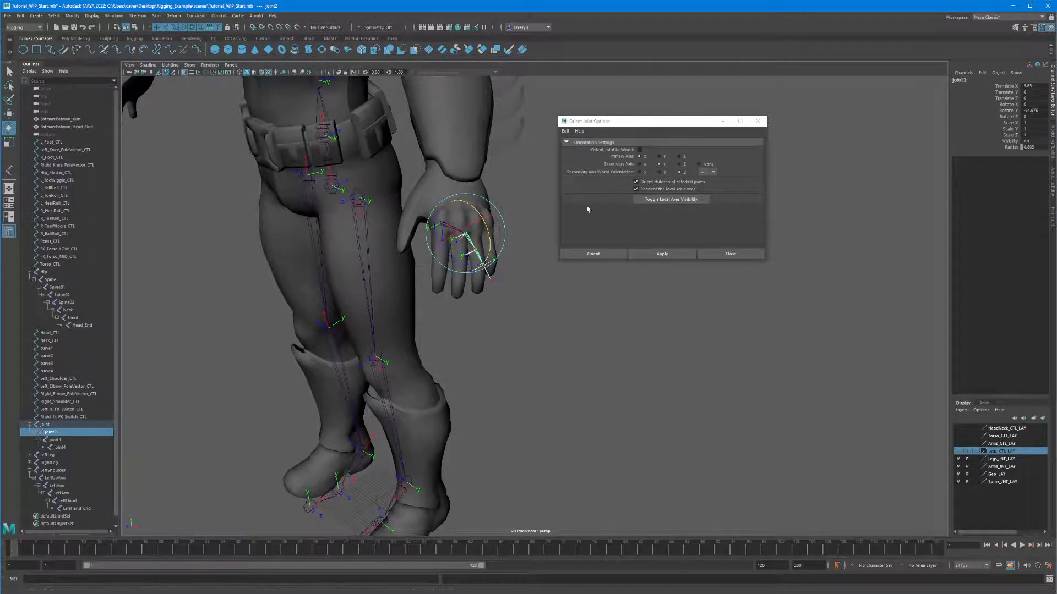
{"action": "left_click_drag", "start_coordinate": [587, 208], "coordinate": [490, 199], "text": "alt"}
{"action": "left_click_drag", "start_coordinate": [464, 246], "coordinate": [464, 257]}
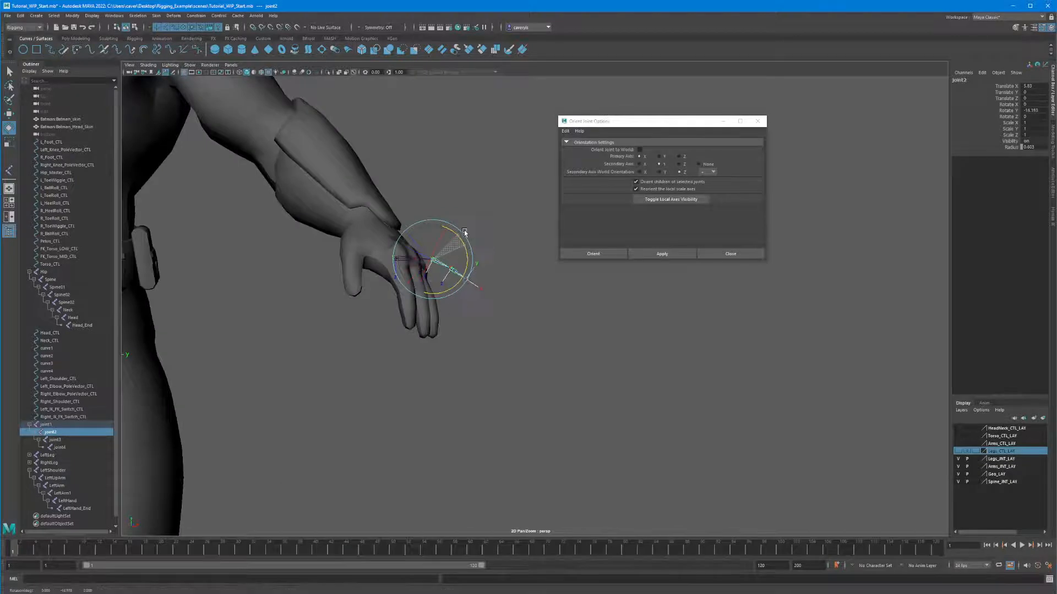
{"action": "key", "text": "ctrl+z"}
{"action": "key", "text": "ctrl+z"}
{"action": "key", "text": "ctrl+z"}
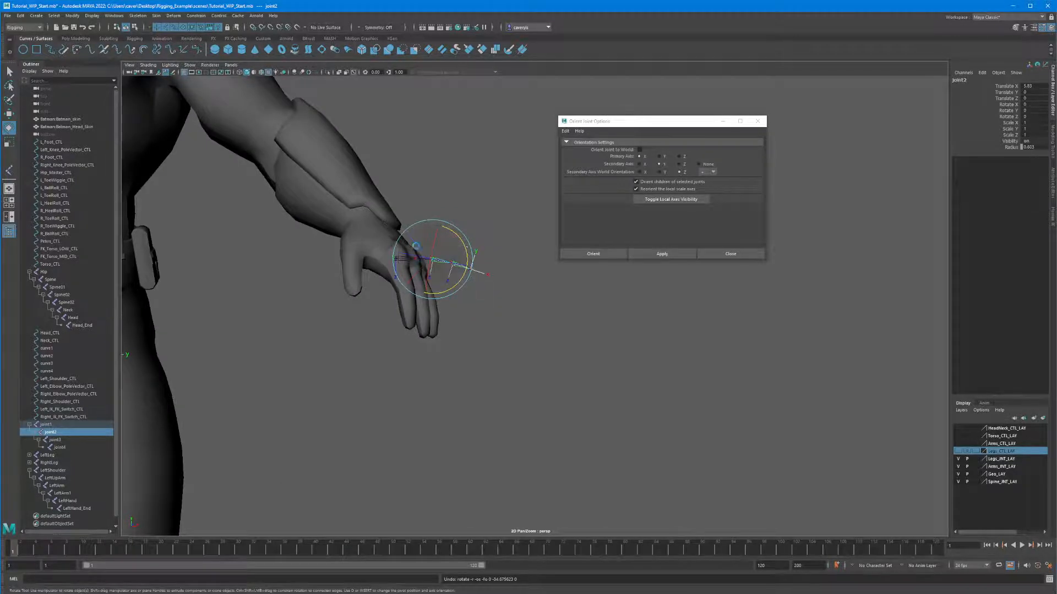
Step: Reorient the finger chain from joint1 with the secondary axis world orientation set to negative Z
{"action": "left_click_drag", "start_coordinate": [512, 244], "coordinate": [433, 263], "text": "alt"}
{"action": "left_click", "coordinate": [364, 226]}
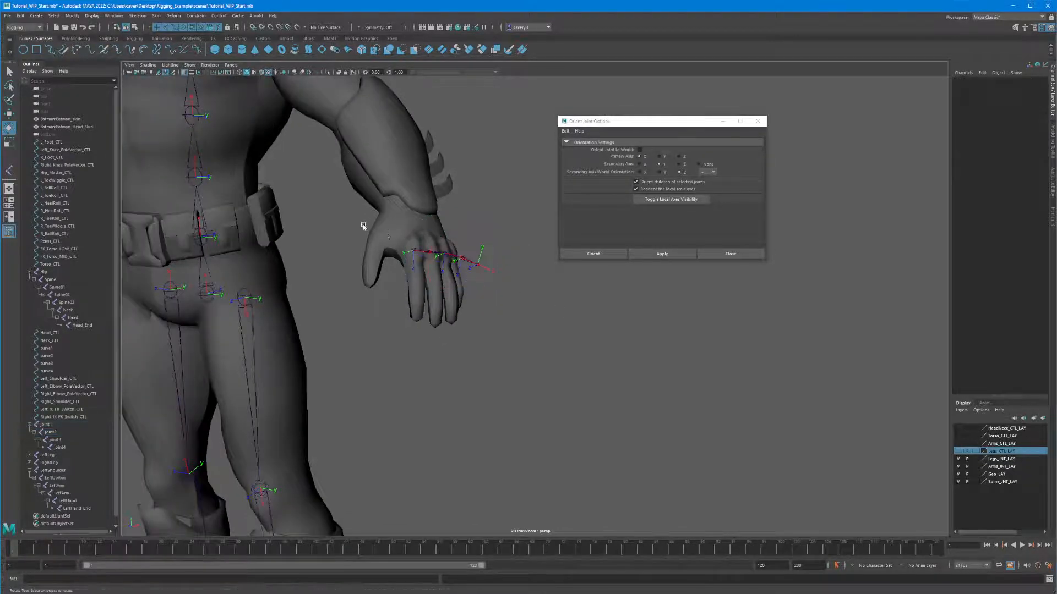
{"action": "left_click", "coordinate": [419, 251]}
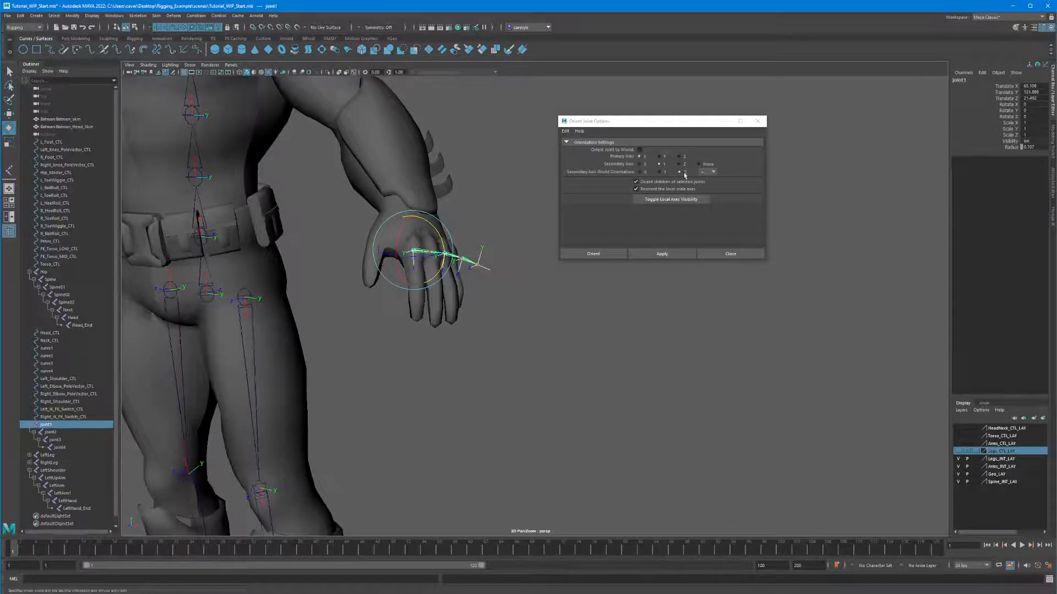
{"action": "left_click", "coordinate": [638, 157]}
{"action": "left_click", "coordinate": [707, 172]}
{"action": "left_click", "coordinate": [707, 188]}
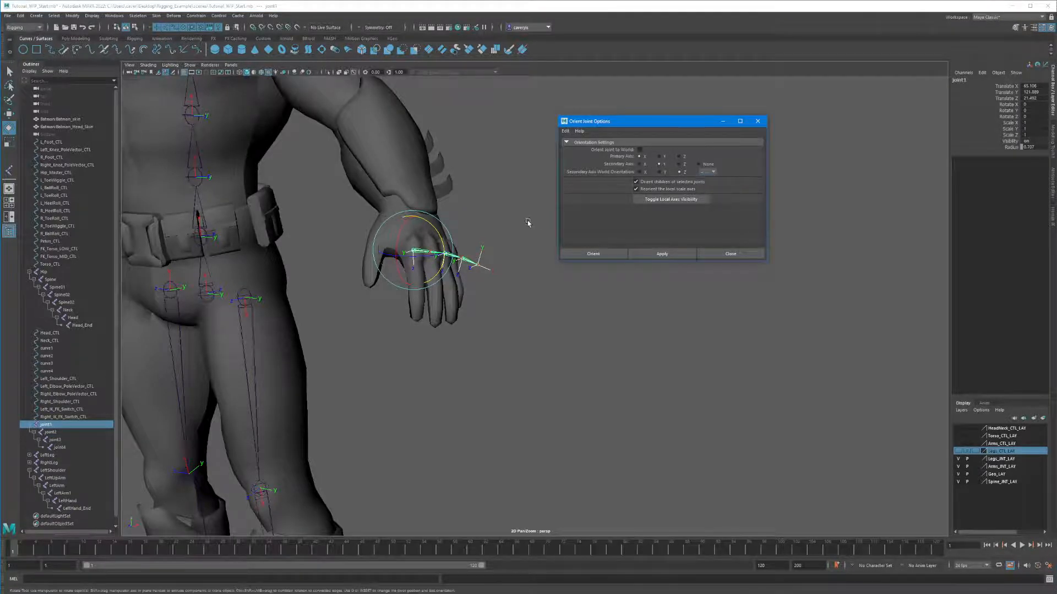
{"action": "mouse_move", "coordinate": [449, 244]}
{"action": "left_mouse_down", "text": "alt"}
{"action": "mouse_move", "coordinate": [477, 235]}
{"action": "mouse_move", "coordinate": [460, 249]}
{"action": "left_mouse_up", "text": "alt"}
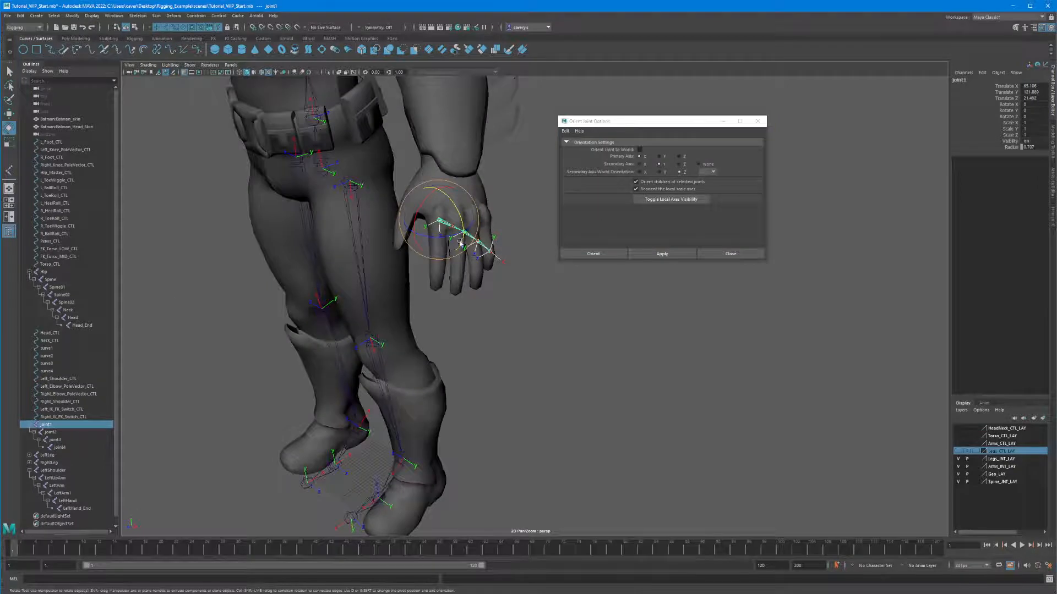
{"action": "left_click", "coordinate": [647, 255]}
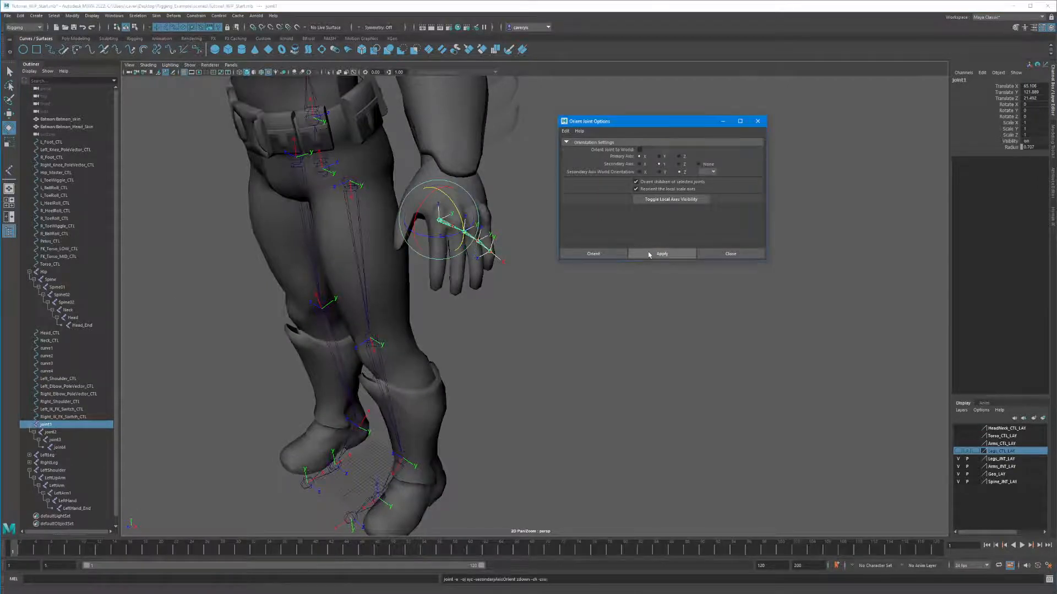
Step: Test the bend of joint2 with the new finger orientation and undo the rotation
{"action": "mouse_move", "coordinate": [461, 214]}
{"action": "left_mouse_down", "text": "alt"}
{"action": "mouse_move", "coordinate": [467, 243]}
{"action": "mouse_move", "coordinate": [474, 219]}
{"action": "mouse_move", "coordinate": [483, 247]}
{"action": "mouse_move", "coordinate": [448, 215]}
{"action": "left_mouse_up", "text": "alt"}
{"action": "left_click", "coordinate": [534, 197]}
{"action": "left_click", "coordinate": [478, 220]}
{"action": "key", "text": "ctrl+z"}
{"action": "key", "text": "ctrl+z"}
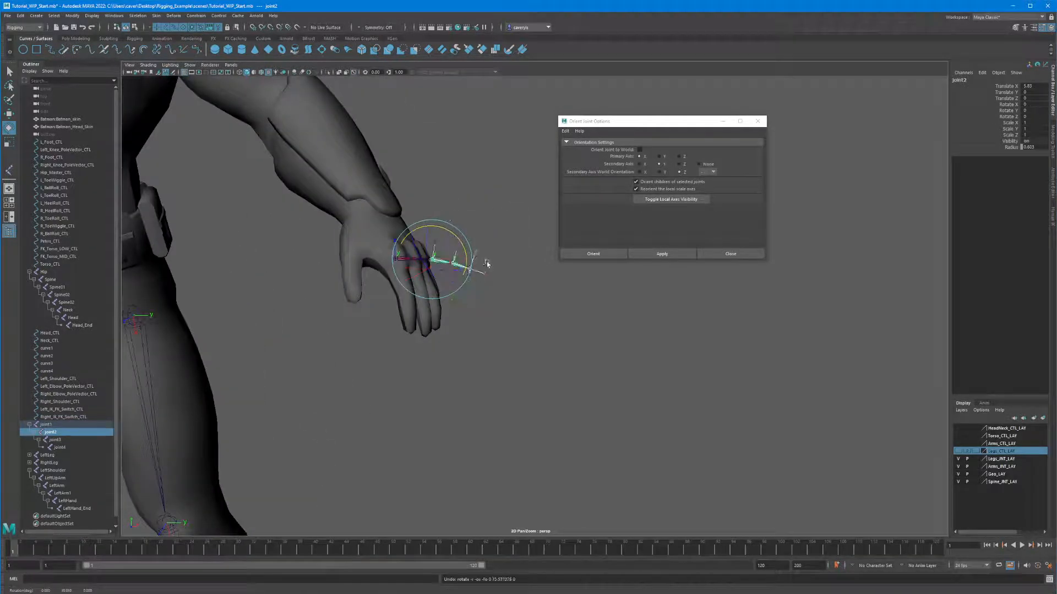
Step: Set the Joint Orient X of the LeftToe_End joint to 0
{"action": "left_click_drag", "start_coordinate": [485, 264], "coordinate": [465, 272], "text": "alt"}
{"action": "right_click_drag", "start_coordinate": [436, 360], "coordinate": [342, 502], "text": "alt"}
{"action": "left_click", "coordinate": [348, 506]}
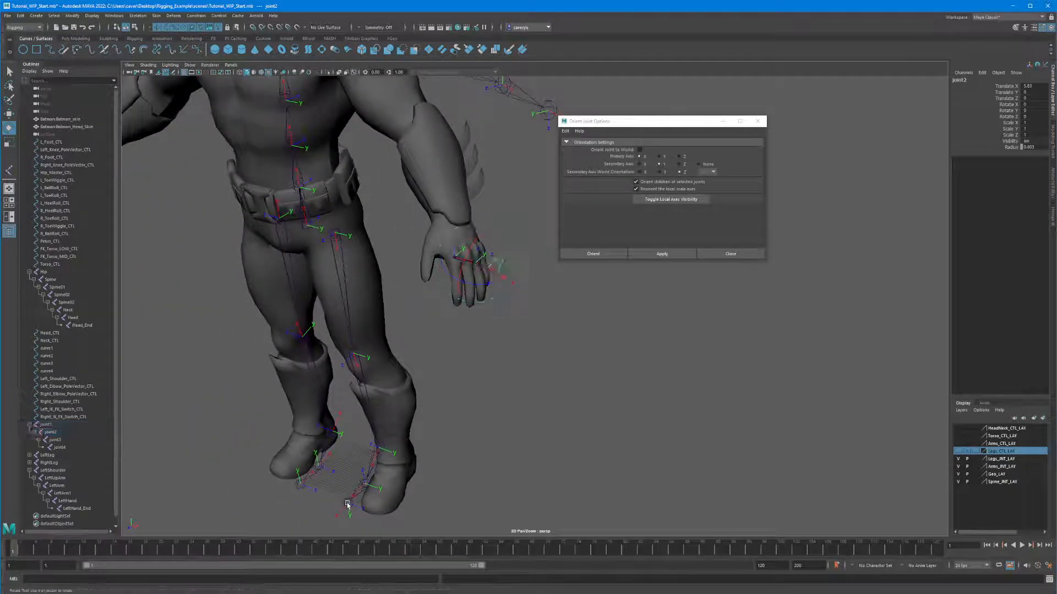
{"action": "left_click", "coordinate": [350, 506]}
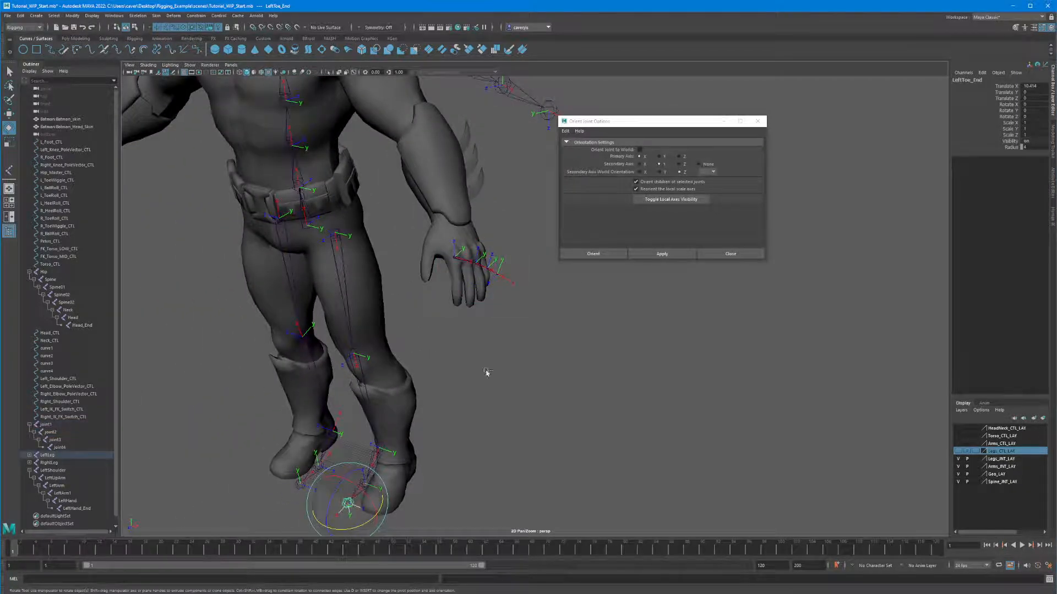
{"action": "key", "text": "ctrl+a"}
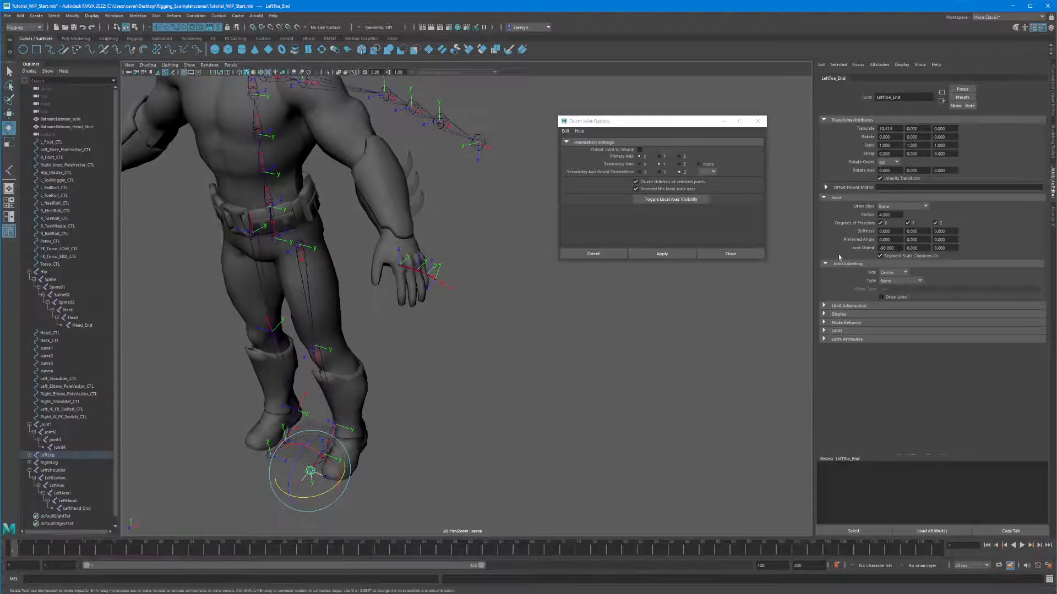
{"action": "double_click", "coordinate": [890, 247]}
{"action": "type", "text": "0"}
{"action": "key", "text": "Return"}
Step: Set the Joint Orient X of the end joints joint4 and LeftHand_End to 0
{"action": "left_click", "coordinate": [438, 282]}
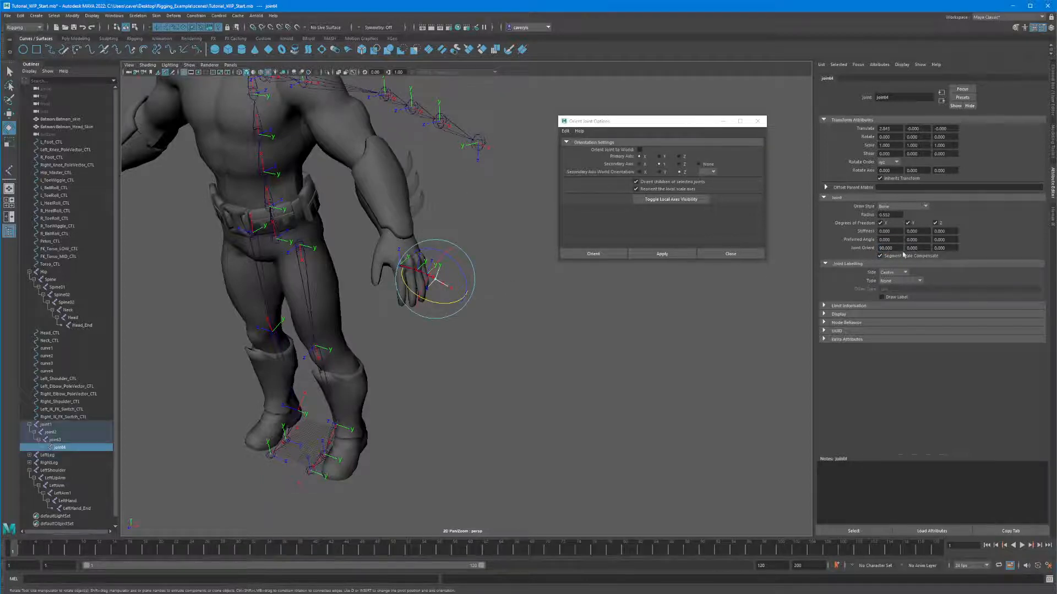
{"action": "double_click", "coordinate": [887, 248]}
{"action": "type", "text": "0"}
{"action": "key", "text": "Return"}
{"action": "left_click", "coordinate": [481, 141]}
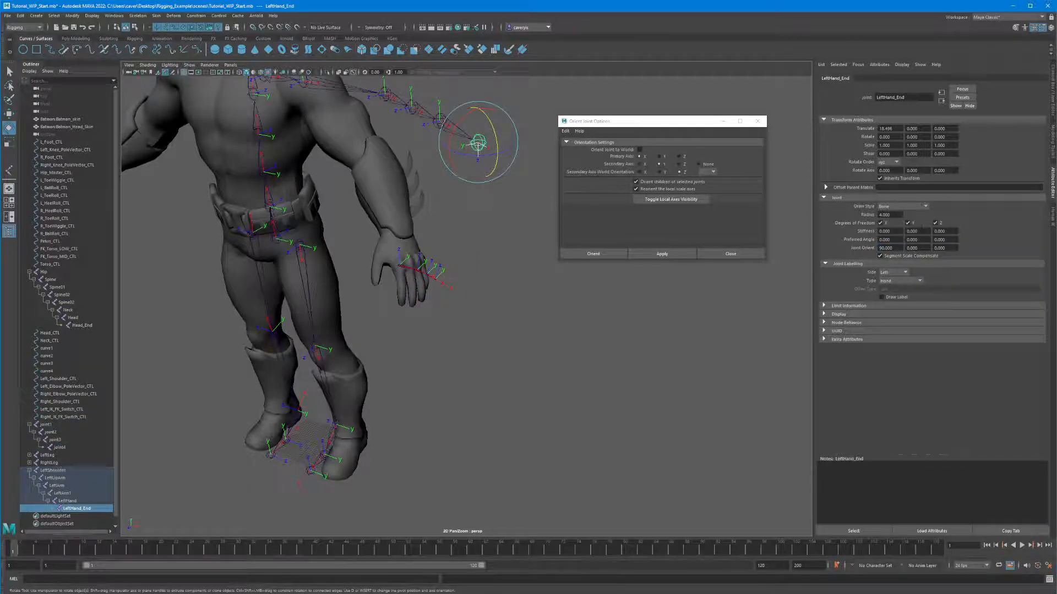
{"action": "left_click", "coordinate": [621, 252]}
Step: Set the Joint Orient of the Head_End joint to 0 on all axes and clear the selection
{"action": "left_click_drag", "start_coordinate": [486, 255], "coordinate": [303, 151], "text": "alt"}
{"action": "left_click", "coordinate": [303, 152]}
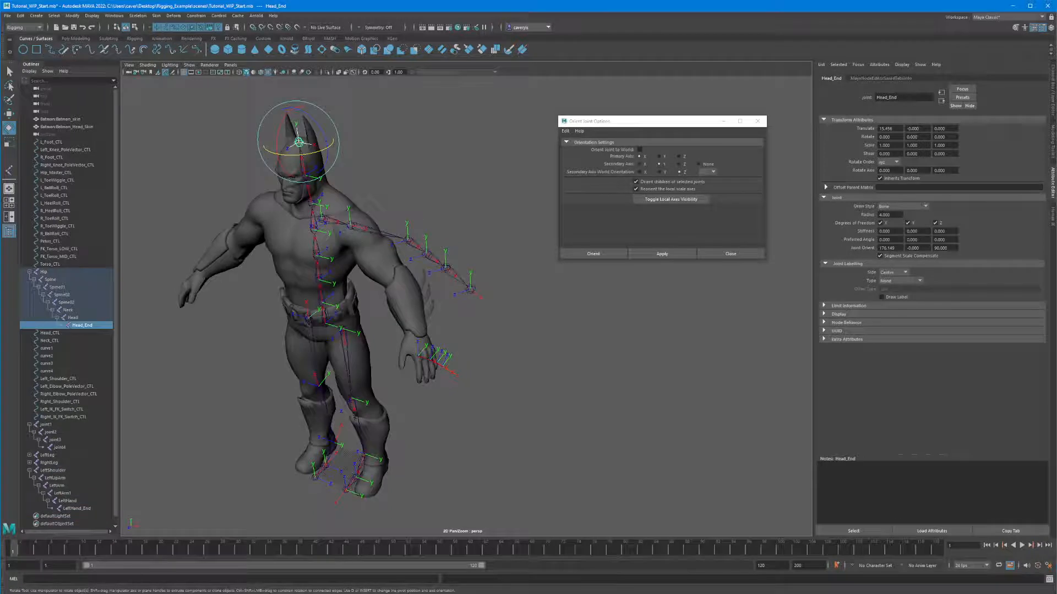
{"action": "left_click", "coordinate": [620, 251]}
{"action": "left_click", "coordinate": [597, 357]}
{"action": "left_click_drag", "start_coordinate": [594, 358], "coordinate": [559, 324], "text": "alt"}
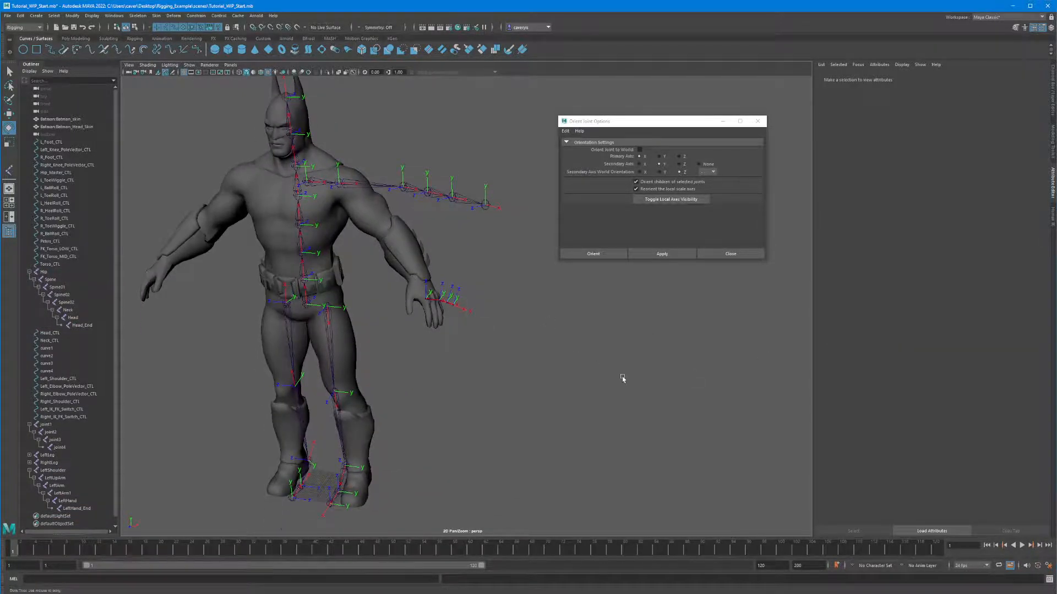
Step: Delete the RightLeg joint chain
{"action": "right_click_drag", "start_coordinate": [622, 378], "coordinate": [824, 395], "text": "alt"}
{"action": "right_click_drag", "start_coordinate": [677, 385], "coordinate": [567, 375], "text": "alt"}
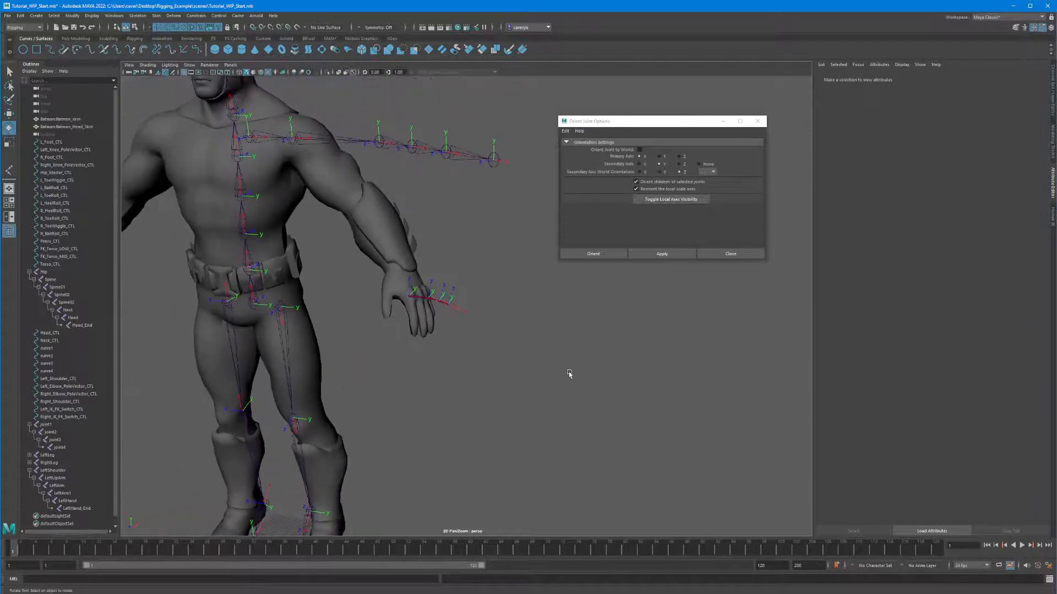
{"action": "left_click_drag", "start_coordinate": [569, 372], "coordinate": [390, 287], "text": "alt"}
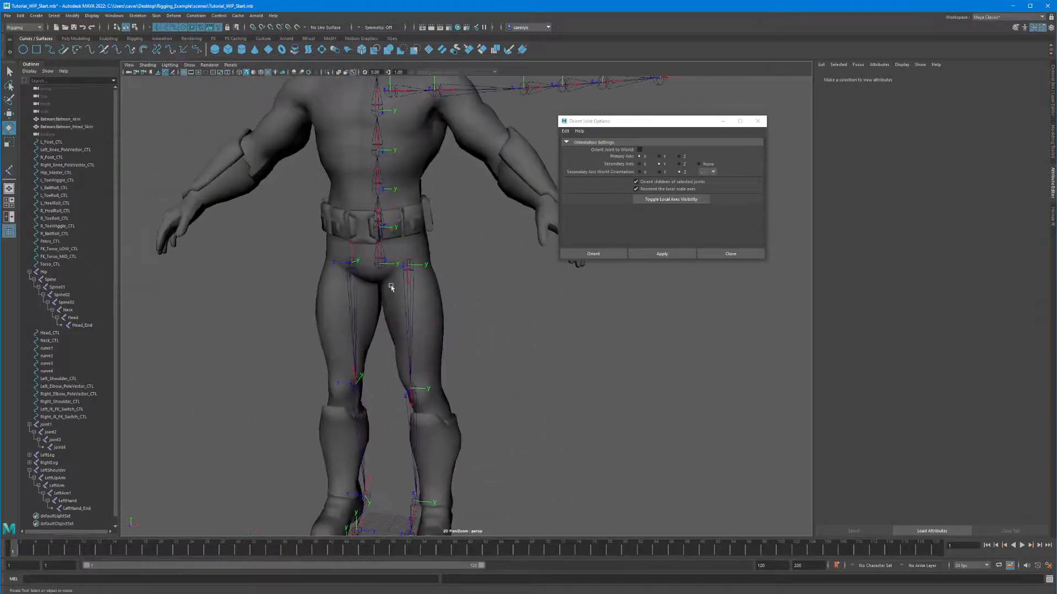
{"action": "left_click", "coordinate": [352, 266]}
{"action": "left_click", "coordinate": [350, 283]}
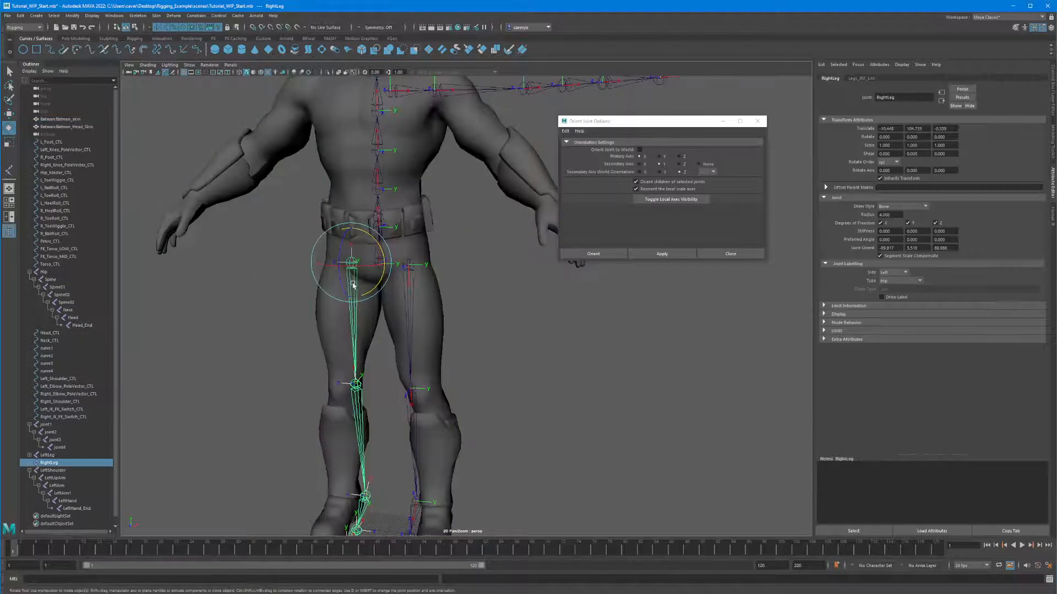
{"action": "key", "text": "Delete"}
Step: Turn off the local axis display for the finger chain from joint1 to joint4
{"action": "right_click_drag", "start_coordinate": [472, 284], "coordinate": [324, 286], "text": "alt"}
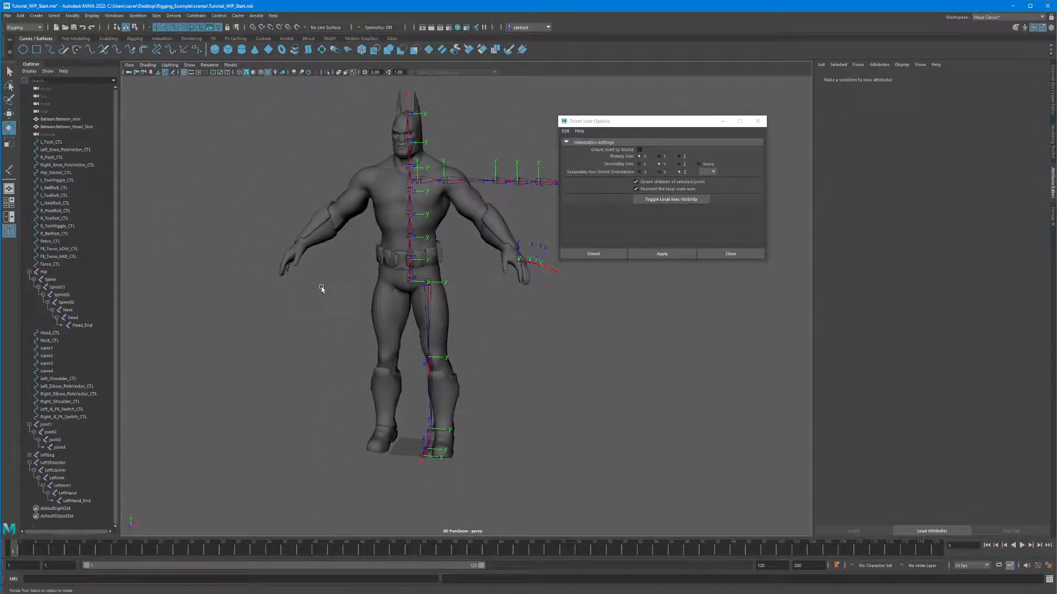
{"action": "mouse_move", "coordinate": [323, 287]}
{"action": "left_mouse_down", "text": "alt"}
{"action": "mouse_move", "coordinate": [331, 281]}
{"action": "mouse_move", "coordinate": [296, 277]}
{"action": "mouse_move", "coordinate": [309, 275]}
{"action": "left_mouse_up", "text": "alt"}
{"action": "right_click_drag", "start_coordinate": [322, 274], "coordinate": [665, 293], "text": "alt"}
{"action": "right_click_drag", "start_coordinate": [219, 267], "coordinate": [286, 264], "text": "alt"}
{"action": "middle_click_drag", "start_coordinate": [286, 264], "coordinate": [398, 326], "text": "alt"}
{"action": "right_click_drag", "start_coordinate": [350, 275], "coordinate": [78, 265], "text": "alt"}
{"action": "middle_click_drag", "start_coordinate": [242, 267], "coordinate": [255, 300], "text": "alt"}
{"action": "left_click", "coordinate": [426, 291]}
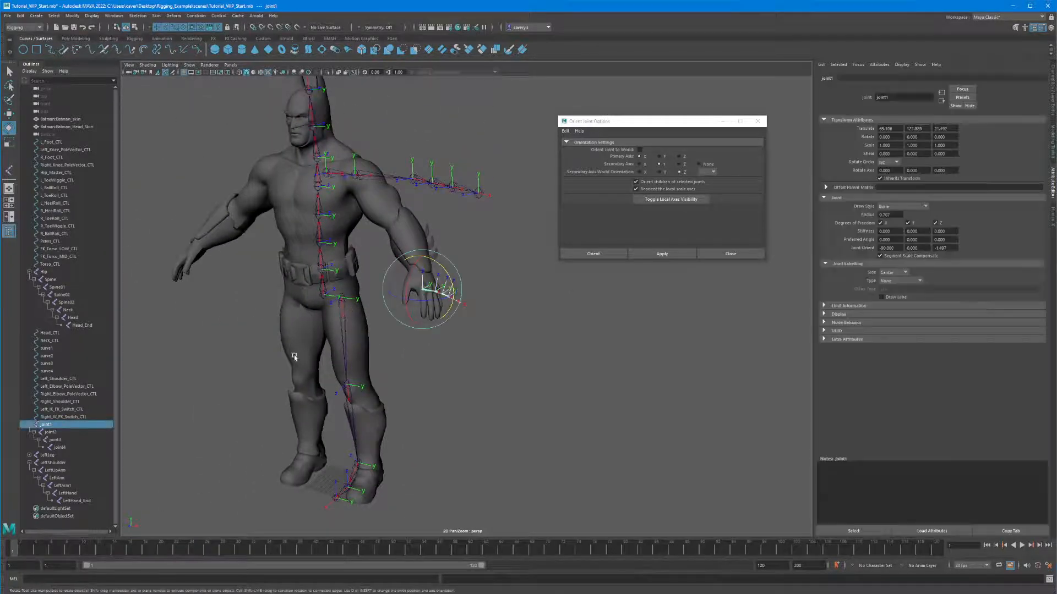
{"action": "left_click", "coordinate": [60, 447], "text": "shift"}
{"action": "left_click", "coordinate": [670, 199]}
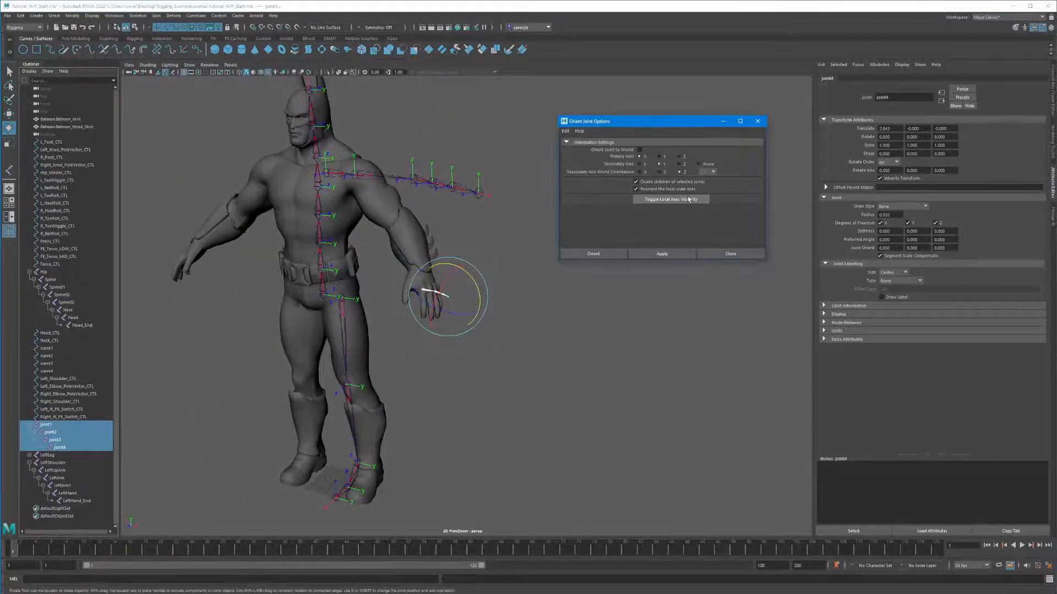
Step: Turn off the local axis display for the spine chain from Hip to Head_End
{"action": "left_click", "coordinate": [43, 272]}
{"action": "left_click", "coordinate": [81, 325], "text": "shift"}
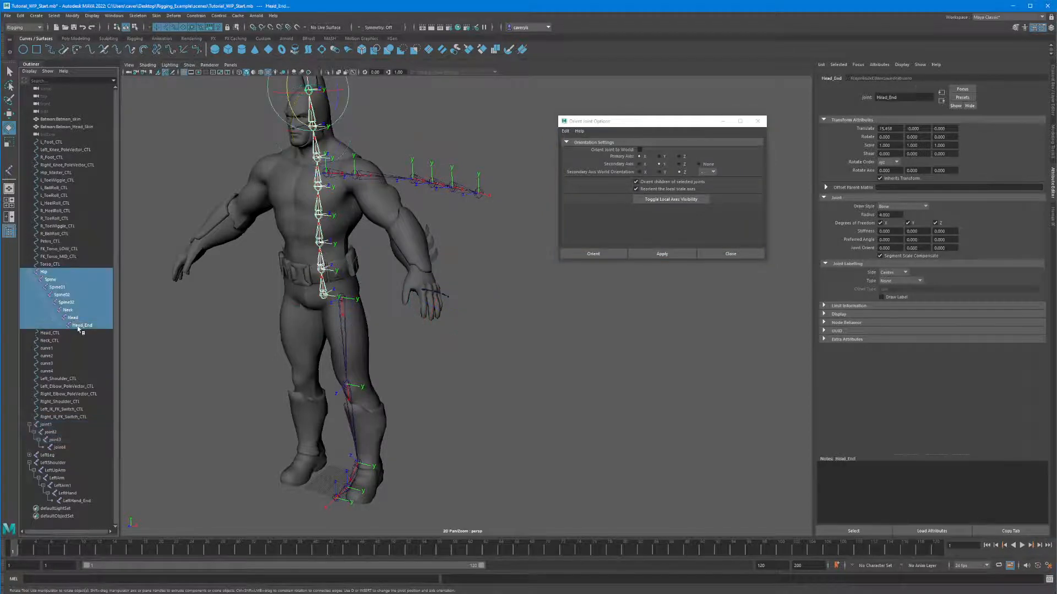
{"action": "left_click", "coordinate": [670, 199]}
Step: Turn off the local axis display for LeftLeg and the LeftShoulder to LeftHand_End chain, and clear the selection
{"action": "left_click", "coordinate": [44, 426]}
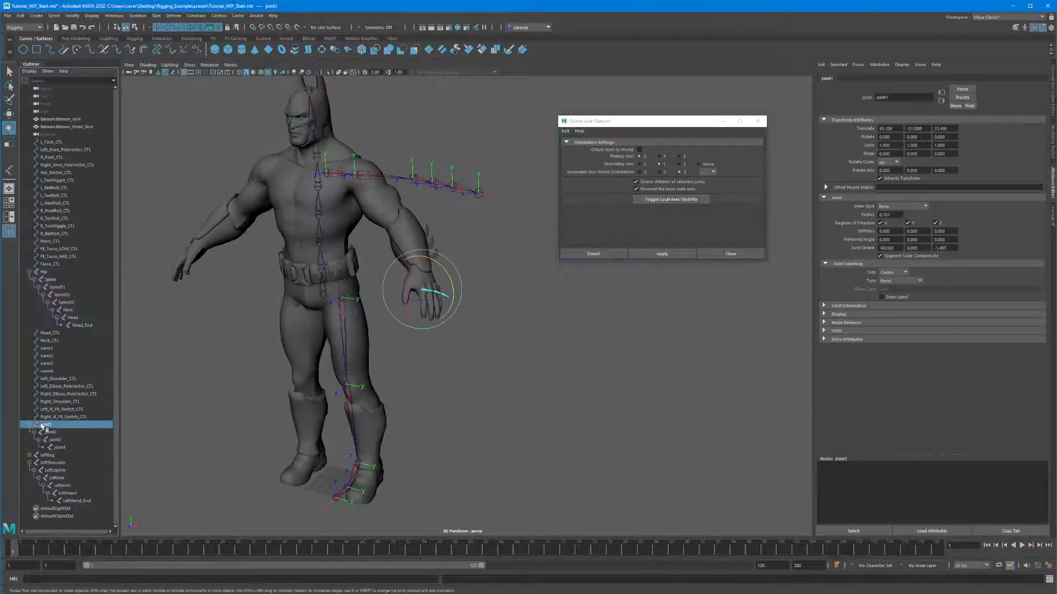
{"action": "left_click", "coordinate": [47, 456]}
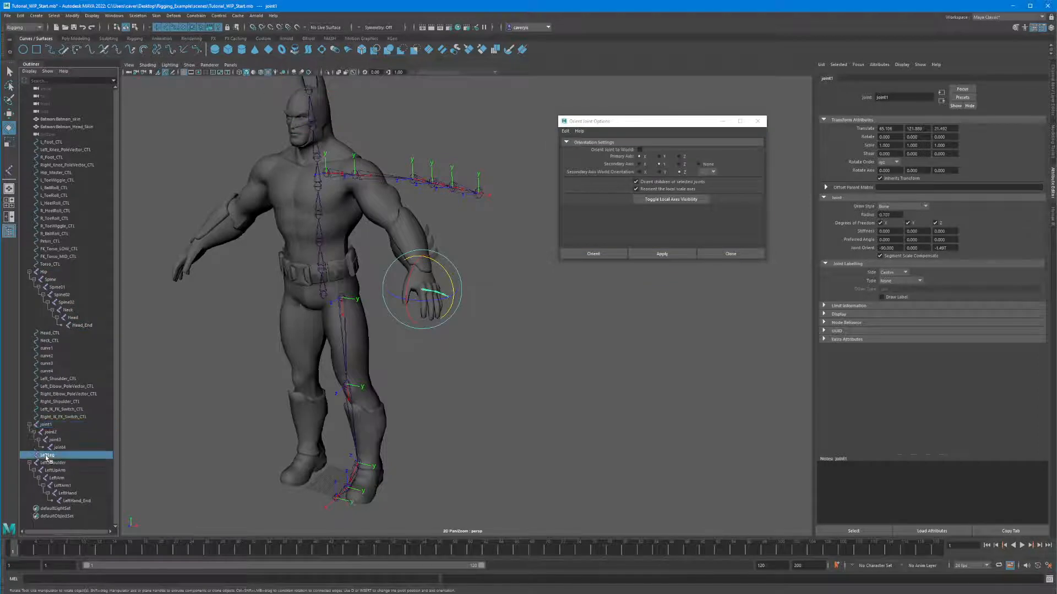
{"action": "left_click", "coordinate": [77, 501], "text": "shift"}
{"action": "left_click", "coordinate": [661, 255]}
{"action": "left_click", "coordinate": [673, 200]}
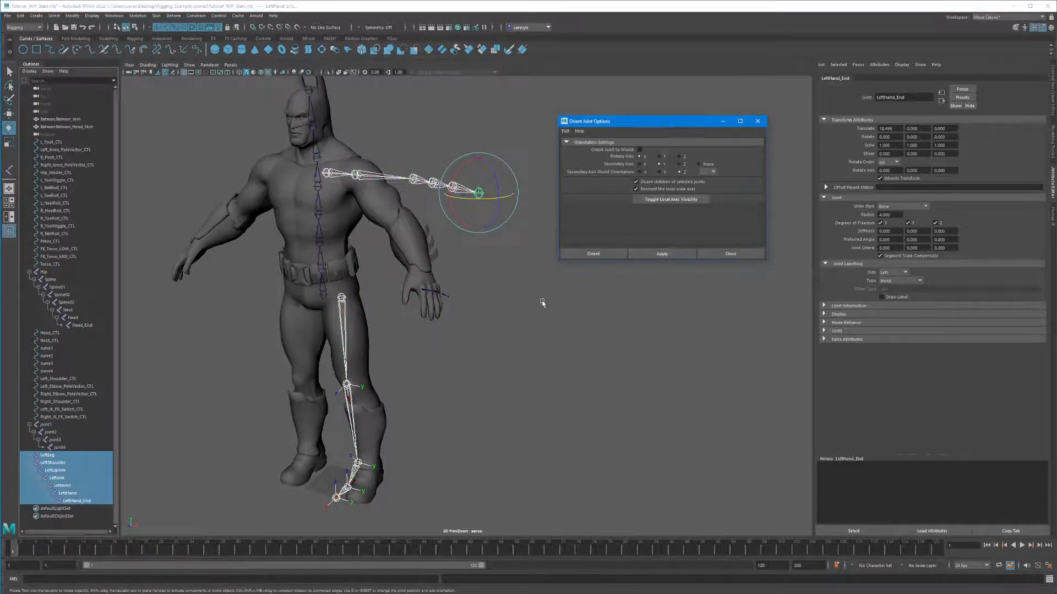
{"action": "left_click", "coordinate": [500, 358]}
Step: Duplicate the joint1 finger chain four times and spread the copies across the hand for the remaining fingers and the thumb
{"action": "left_click", "coordinate": [423, 293]}
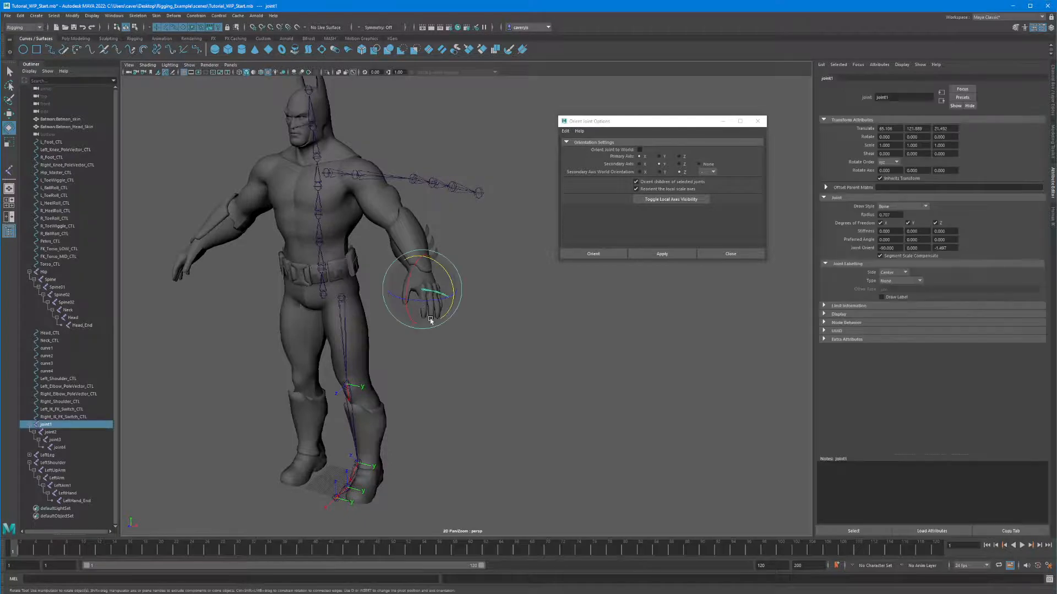
{"action": "key", "text": "f"}
{"action": "left_click_drag", "start_coordinate": [519, 370], "coordinate": [520, 442], "text": "alt"}
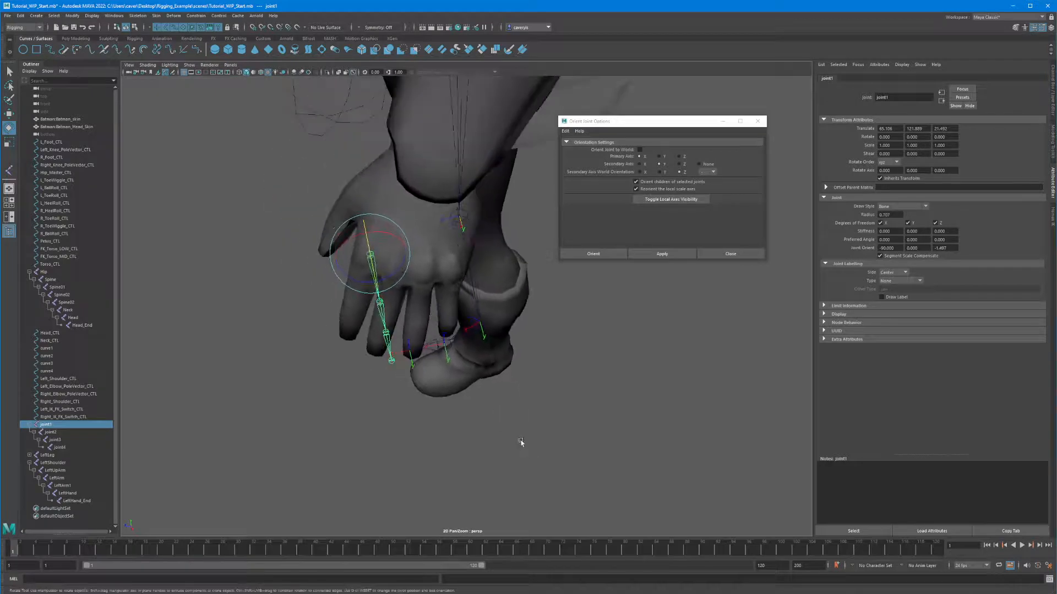
{"action": "left_click", "coordinate": [410, 363]}
{"action": "key", "text": "w"}
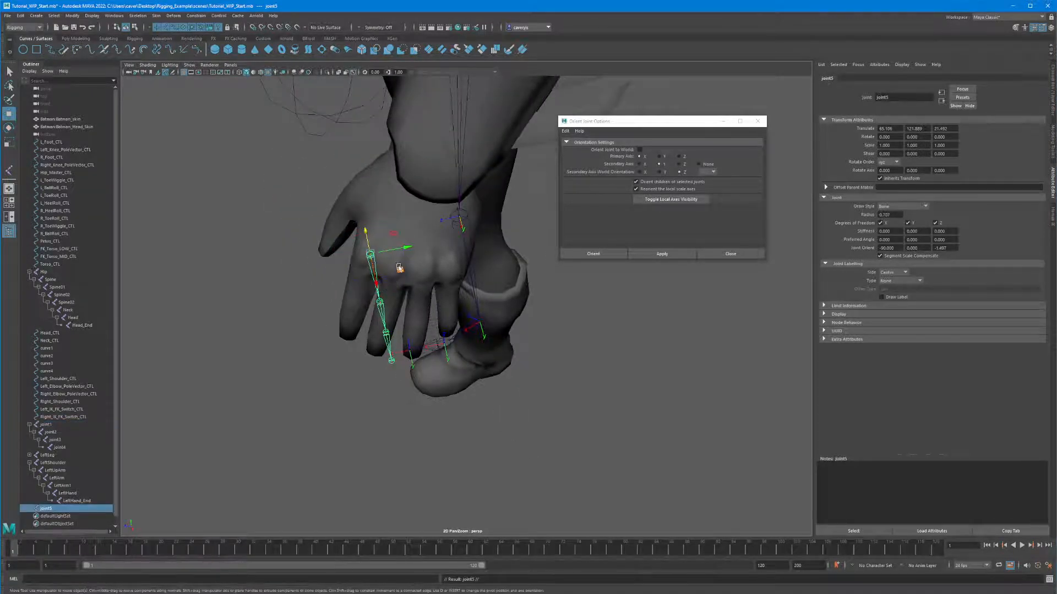
{"action": "middle_click_drag", "start_coordinate": [400, 268], "coordinate": [426, 181]}
{"action": "key", "text": "ctrl+d"}
{"action": "key", "text": "ctrl+d"}
{"action": "key", "text": "ctrl+d"}
{"action": "left_click_drag", "start_coordinate": [426, 181], "coordinate": [418, 185]}
Step: Move the thumb copy of the joint chain up to the base of the thumb near the wrist
{"action": "left_click_drag", "start_coordinate": [416, 237], "coordinate": [384, 259], "text": "alt"}
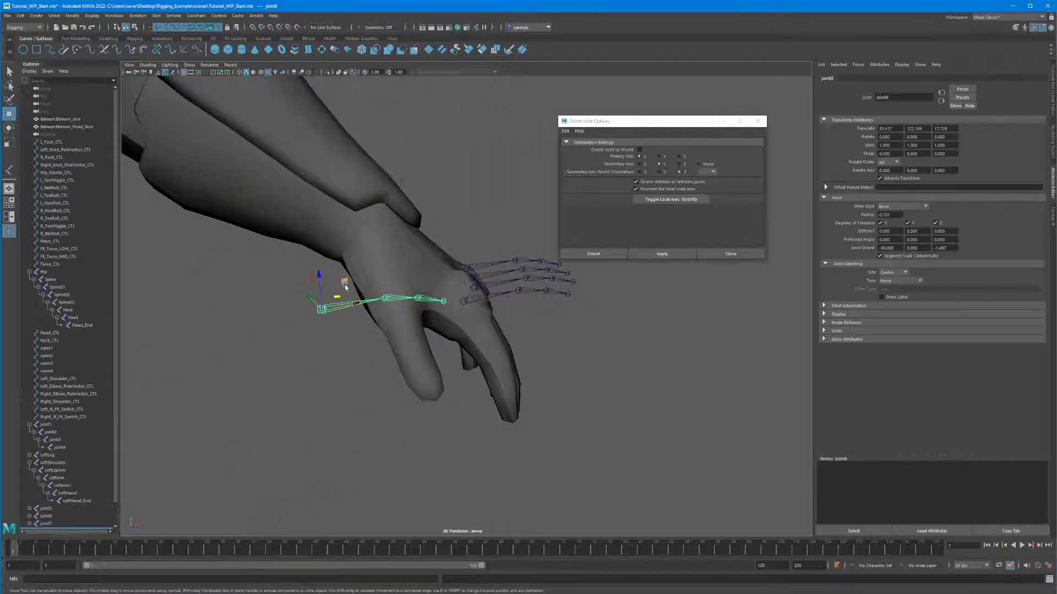
{"action": "left_click_drag", "start_coordinate": [345, 286], "coordinate": [393, 223]}
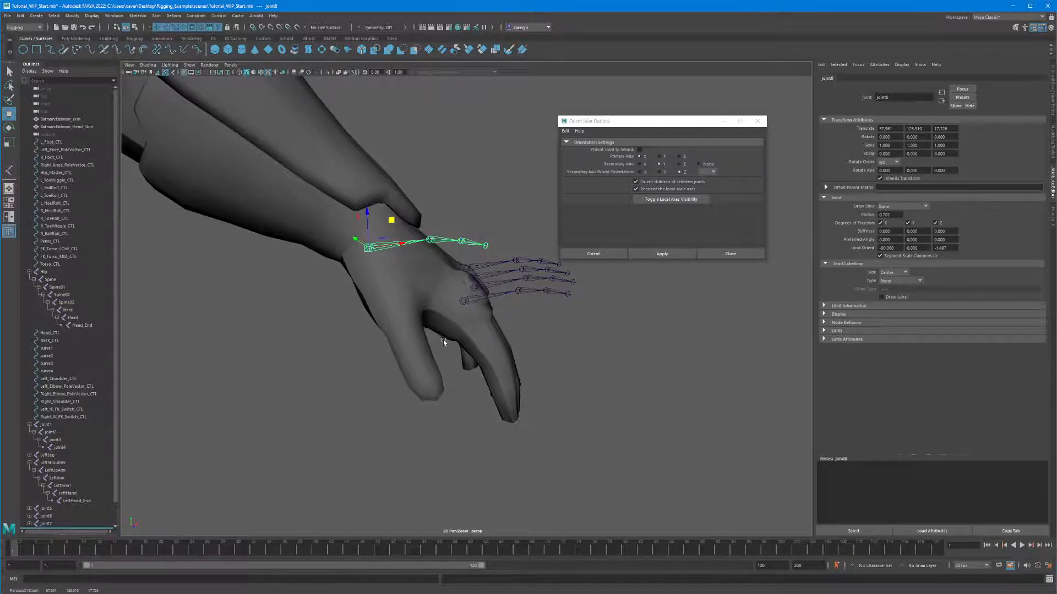
{"action": "mouse_move", "coordinate": [444, 337]}
{"action": "left_mouse_down", "text": "alt"}
{"action": "mouse_move", "coordinate": [469, 346]}
{"action": "mouse_move", "coordinate": [447, 341]}
{"action": "left_mouse_up", "text": "alt"}
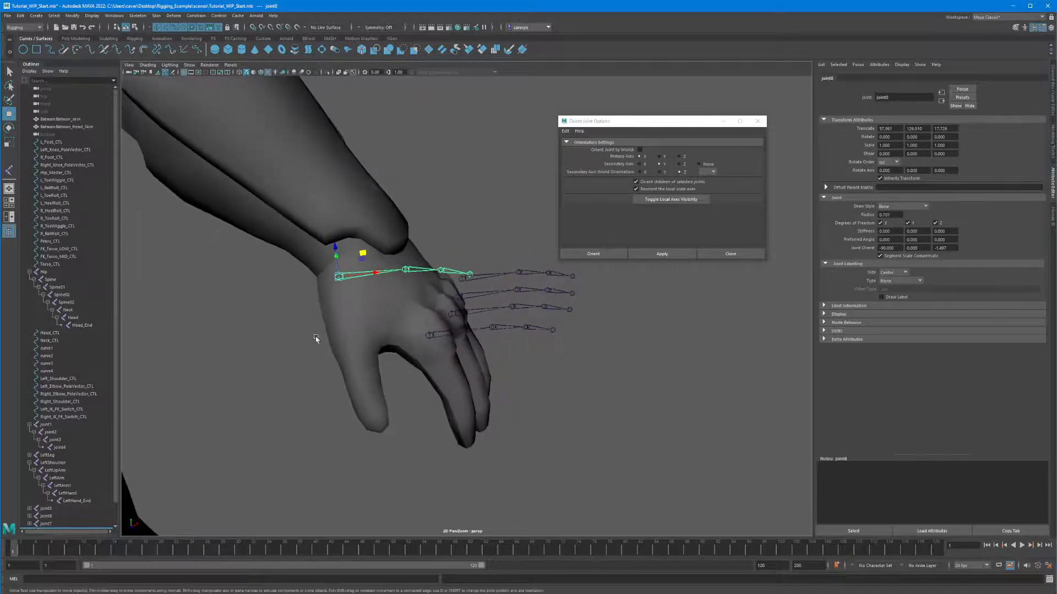
{"action": "left_click_drag", "start_coordinate": [339, 334], "coordinate": [409, 344], "text": "alt"}
Step: Position the root joints joint5, joint6 and joint7 on their finger knuckles, checking the thumb chain's placement as well
{"action": "left_click", "coordinate": [475, 335]}
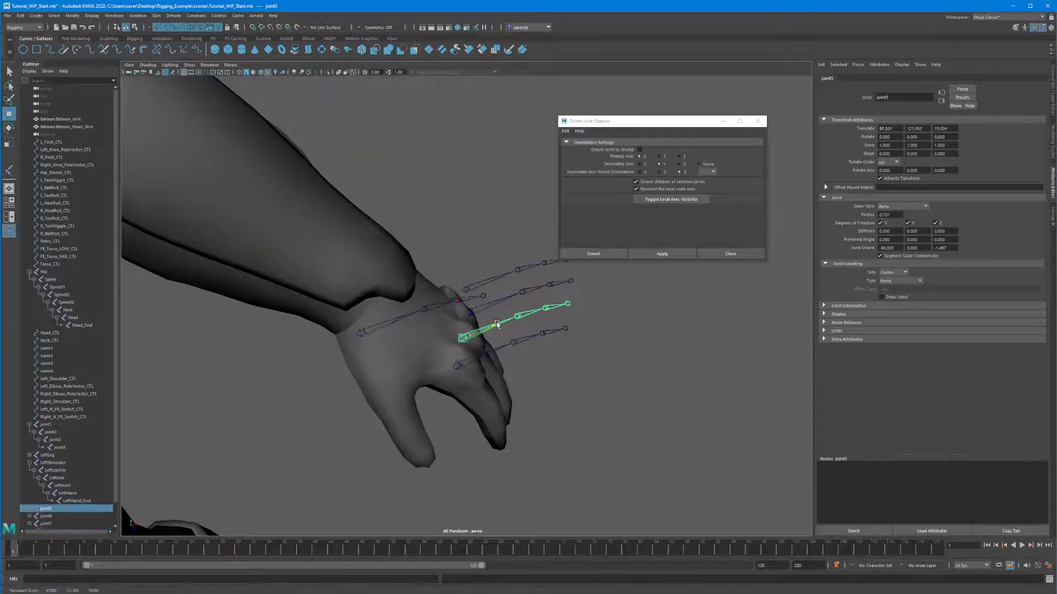
{"action": "left_click_drag", "start_coordinate": [475, 337], "coordinate": [468, 342], "text": "alt"}
{"action": "left_click", "coordinate": [468, 342]}
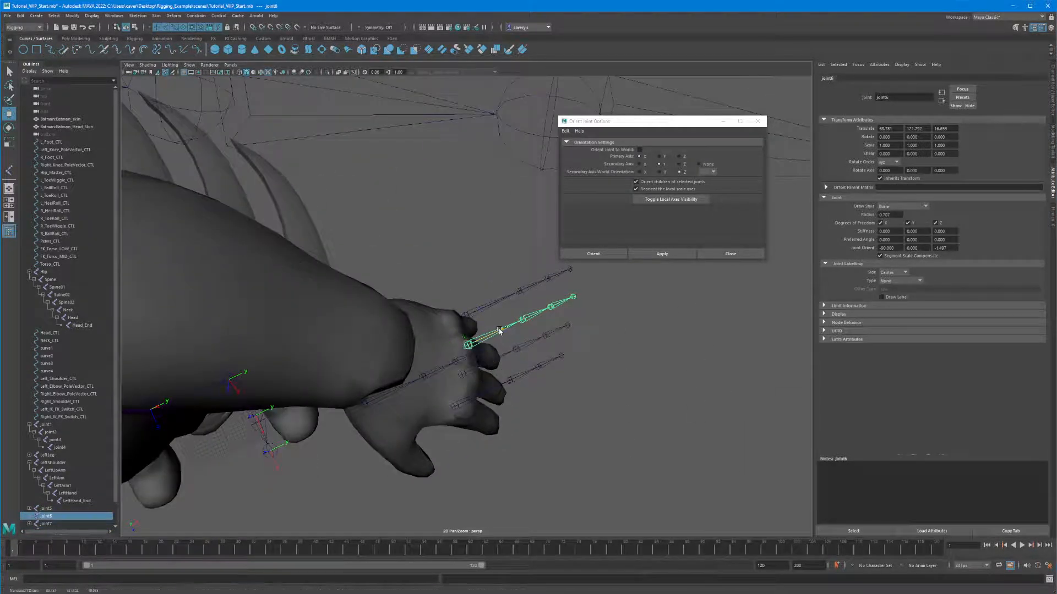
{"action": "left_click", "coordinate": [468, 313]}
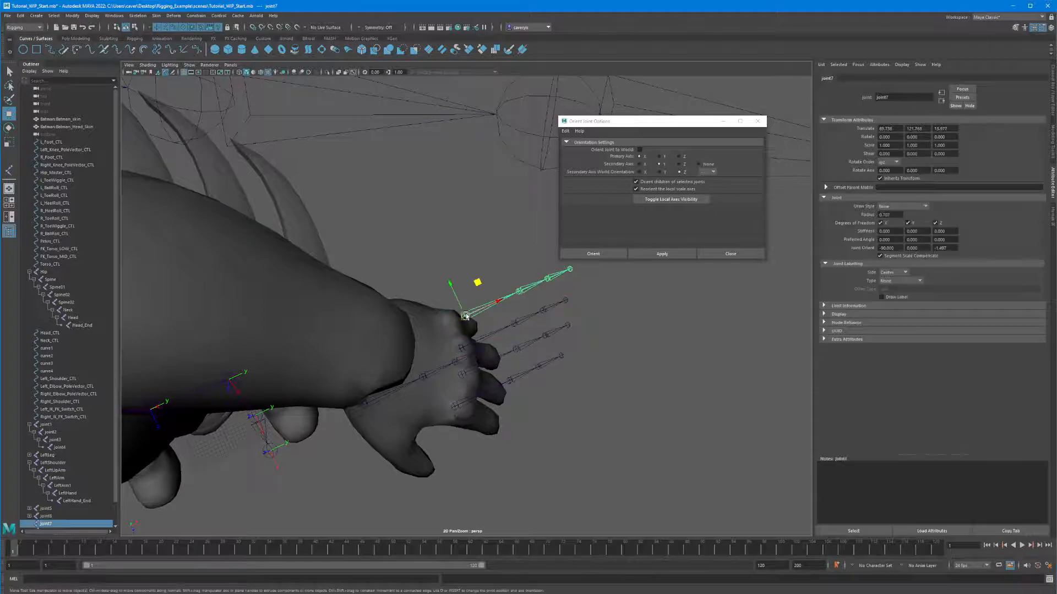
{"action": "left_click_drag", "start_coordinate": [476, 308], "coordinate": [392, 306], "text": "alt"}
{"action": "left_click", "coordinate": [390, 305]}
{"action": "left_click", "coordinate": [395, 303]}
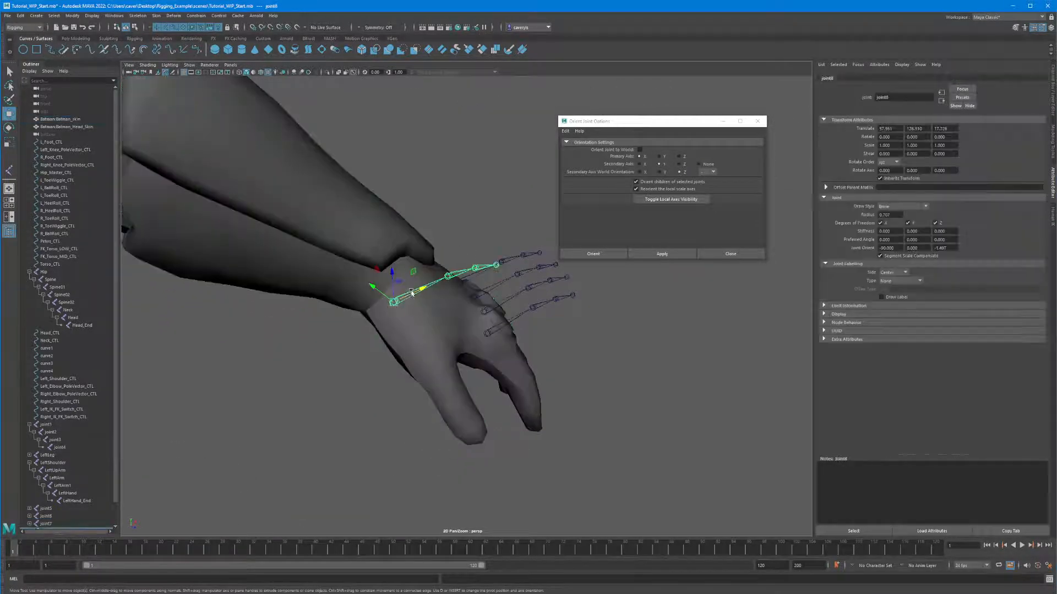
{"action": "left_click_drag", "start_coordinate": [421, 290], "coordinate": [367, 284], "text": "alt"}
Step: Rotate the four finger chains rooted at joint1, joint5, joint6 and joint7 together so they point down along the fingers
{"action": "left_click", "coordinate": [393, 317]}
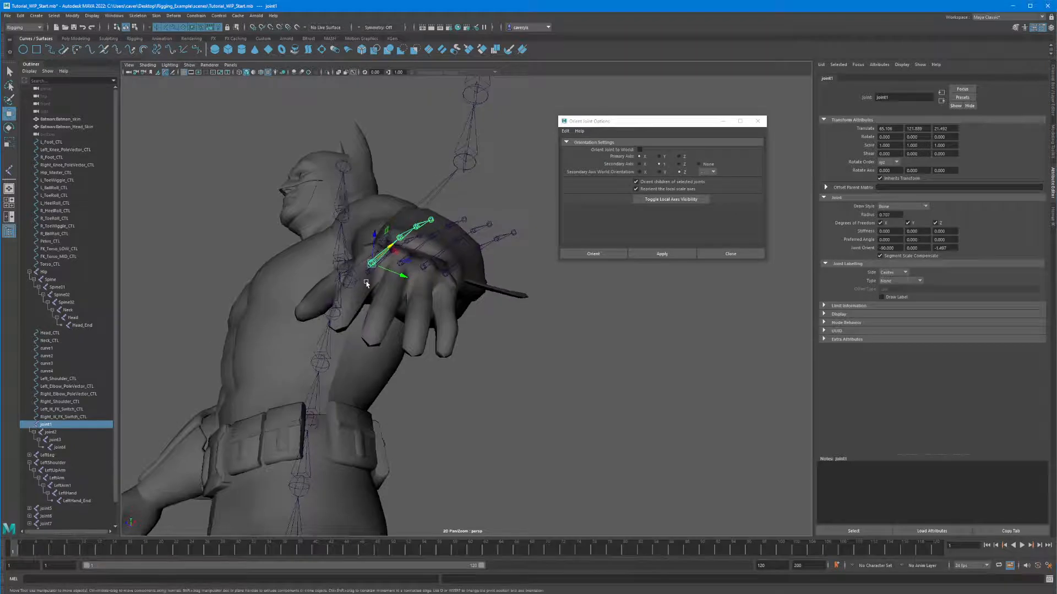
{"action": "key", "text": "e"}
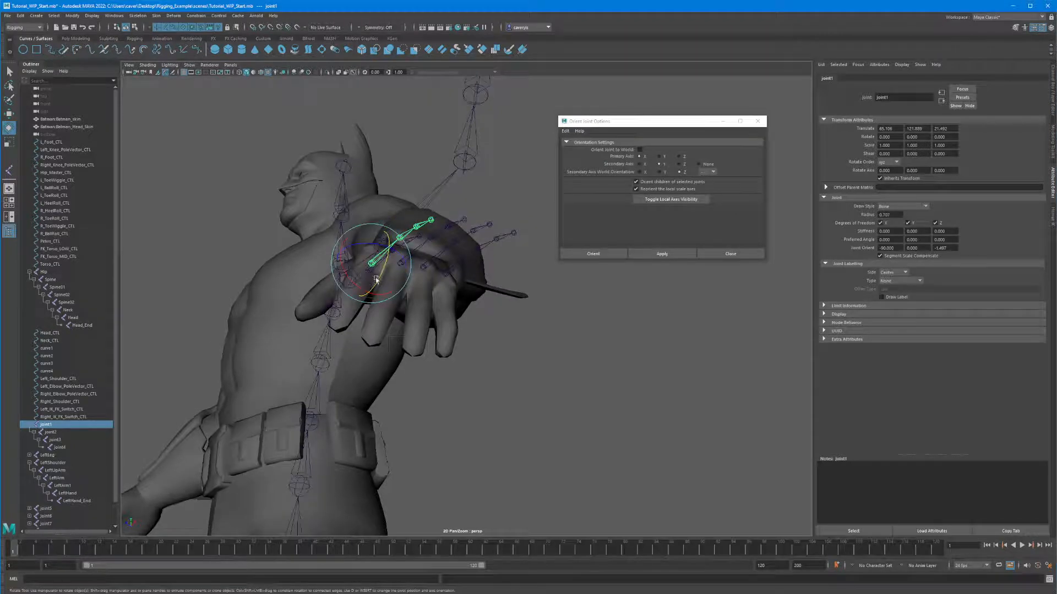
{"action": "left_click", "coordinate": [501, 385]}
{"action": "left_click_drag", "start_coordinate": [364, 273], "coordinate": [394, 302], "text": "alt"}
{"action": "left_click", "coordinate": [394, 302]}
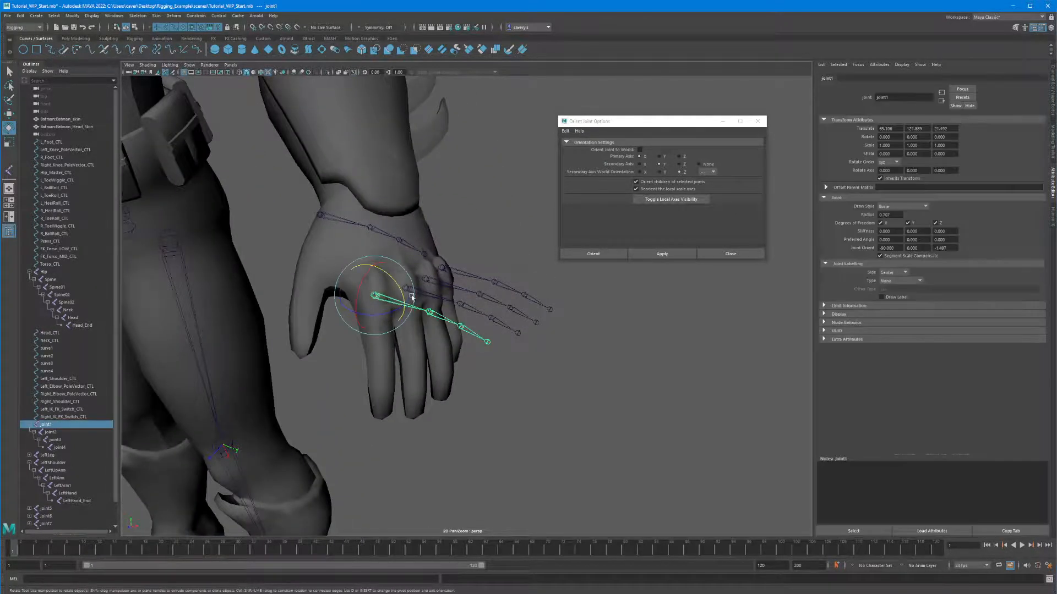
{"action": "left_click", "coordinate": [426, 294], "text": "shift"}
{"action": "left_click", "coordinate": [455, 287], "text": "shift"}
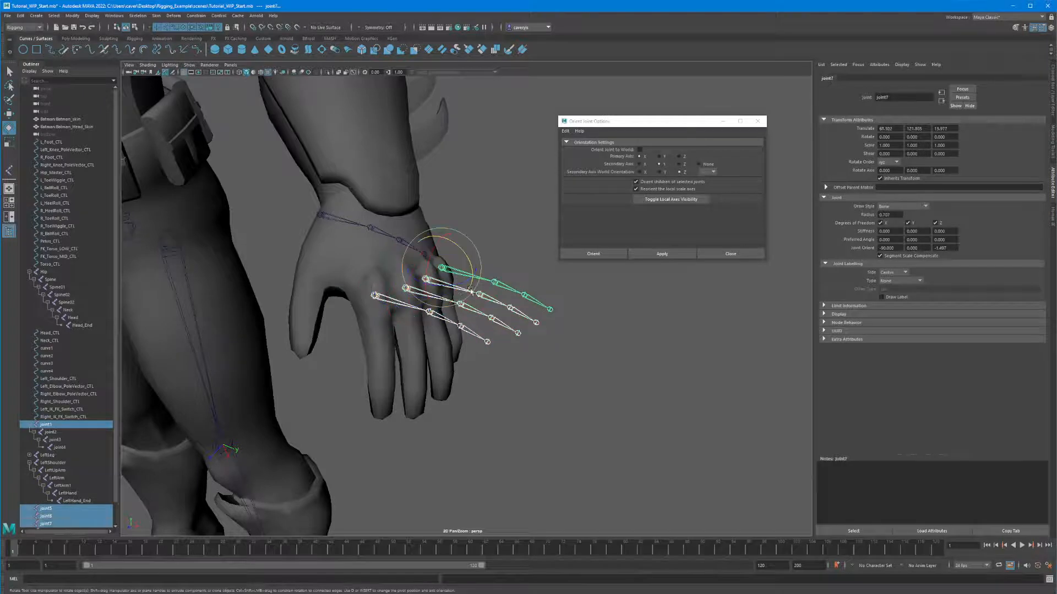
{"action": "left_click", "coordinate": [455, 287], "text": "shift"}
{"action": "mouse_move", "coordinate": [456, 287]}
{"action": "left_mouse_down"}
{"action": "mouse_move", "coordinate": [449, 305]}
{"action": "mouse_move", "coordinate": [445, 246]}
{"action": "mouse_move", "coordinate": [453, 275]}
{"action": "left_mouse_up"}
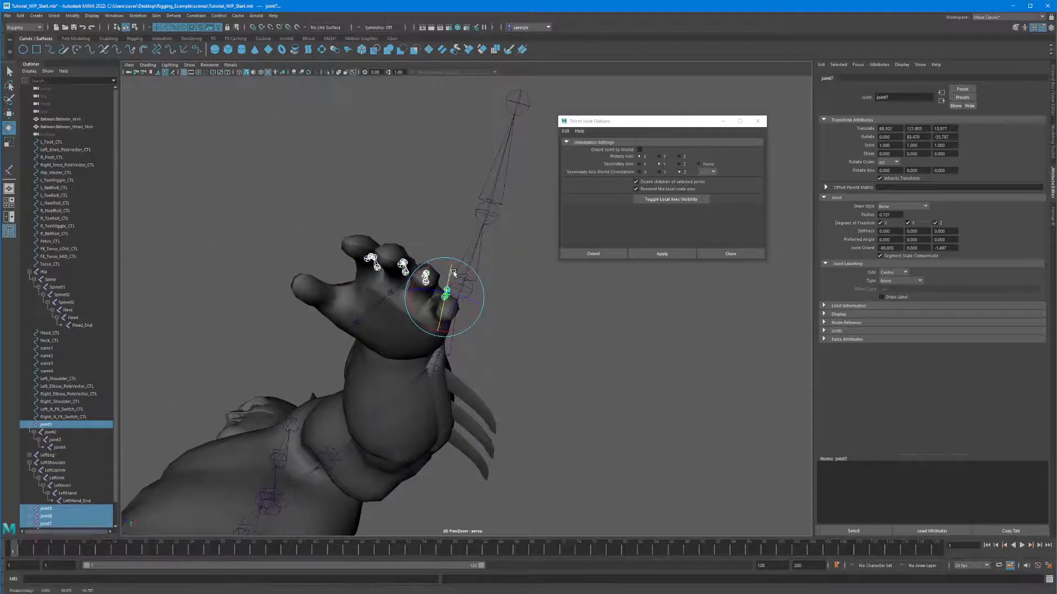
{"action": "left_click_drag", "start_coordinate": [466, 328], "coordinate": [463, 331]}
{"action": "mouse_move", "coordinate": [463, 332]}
{"action": "left_mouse_down", "text": "alt"}
{"action": "mouse_move", "coordinate": [469, 353]}
{"action": "mouse_move", "coordinate": [465, 333]}
{"action": "left_mouse_up", "text": "alt"}
Step: Rotate the finger chains joint5, joint6 and joint7 individually to run along the centre of their fingers
{"action": "left_click_drag", "start_coordinate": [461, 294], "coordinate": [407, 299]}
{"action": "left_click", "coordinate": [397, 309]}
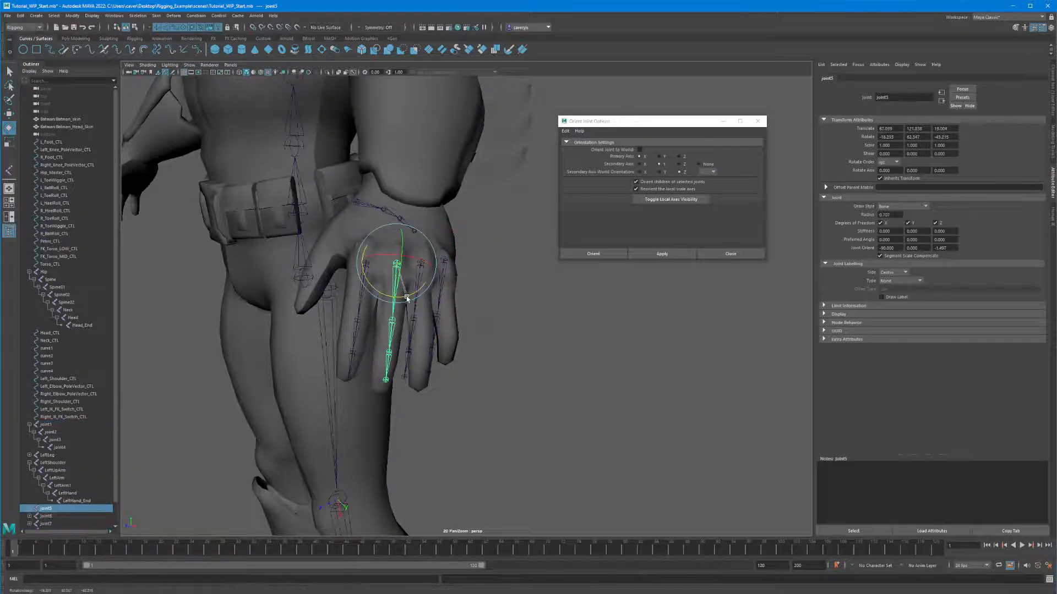
{"action": "left_click", "coordinate": [477, 296]}
{"action": "left_click", "coordinate": [431, 295]}
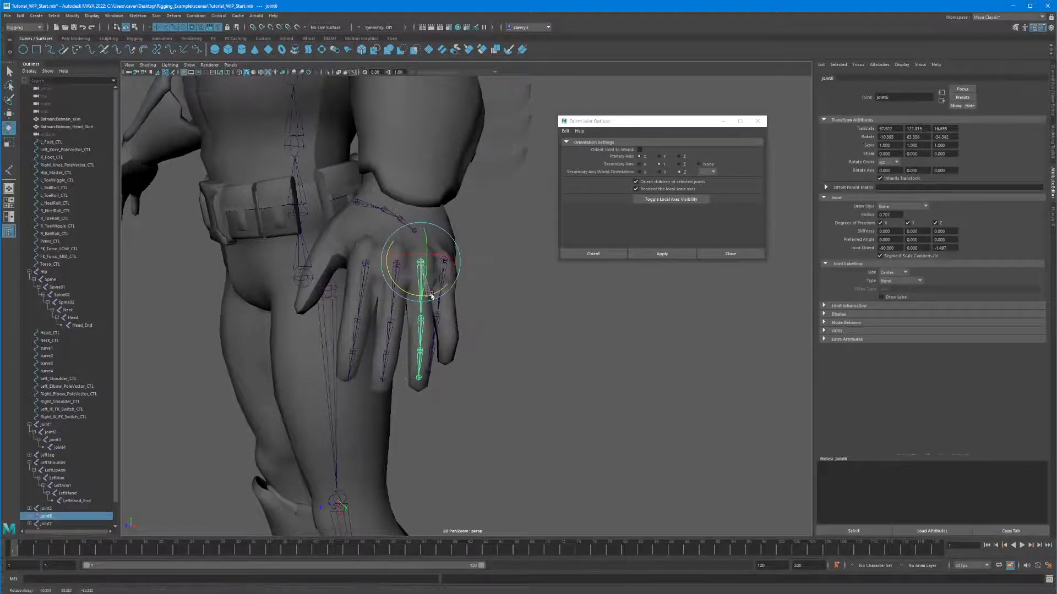
{"action": "left_click", "coordinate": [438, 292]}
{"action": "left_click", "coordinate": [452, 293]}
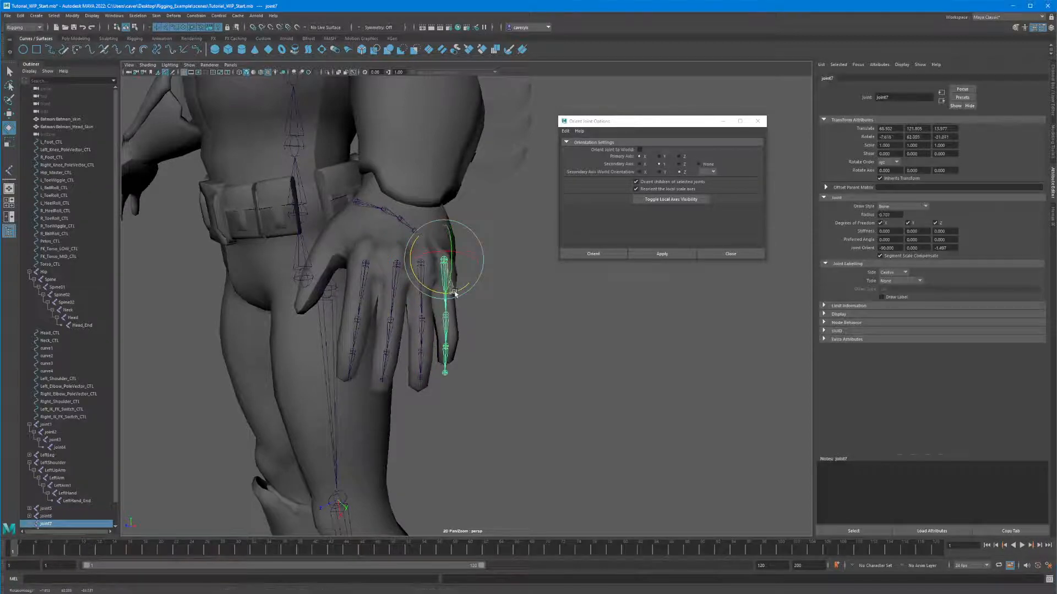
Step: Fine-tune the rotation of the finger chains joint7 and joint6 so each runs inside its finger from all angles
{"action": "mouse_move", "coordinate": [456, 293]}
{"action": "left_mouse_down", "text": "alt"}
{"action": "mouse_move", "coordinate": [434, 292]}
{"action": "mouse_move", "coordinate": [457, 292]}
{"action": "left_mouse_up", "text": "alt"}
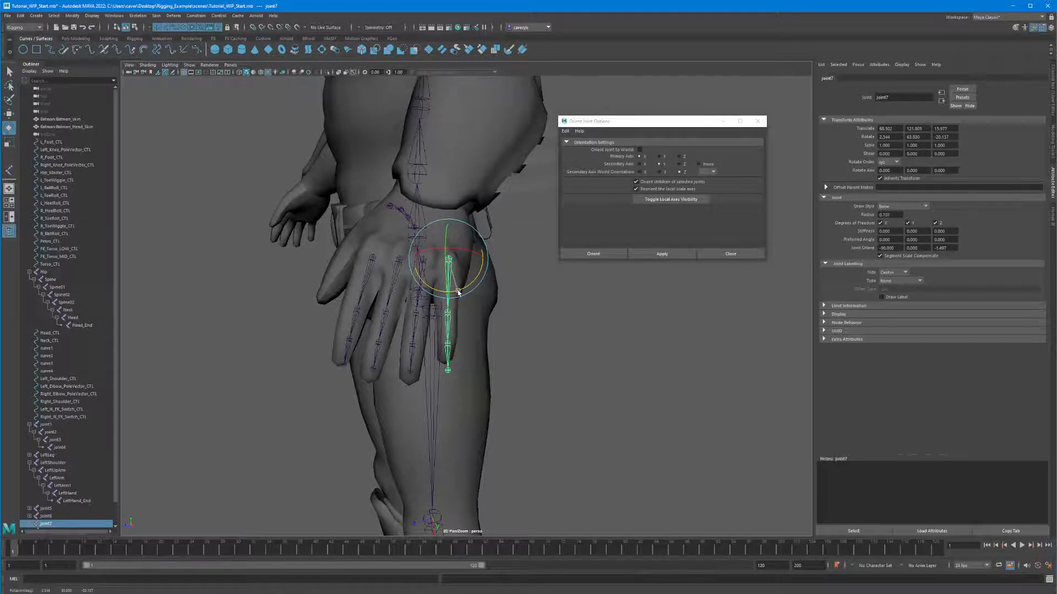
{"action": "left_click_drag", "start_coordinate": [467, 318], "coordinate": [531, 312], "text": "alt"}
{"action": "left_click", "coordinate": [597, 306]}
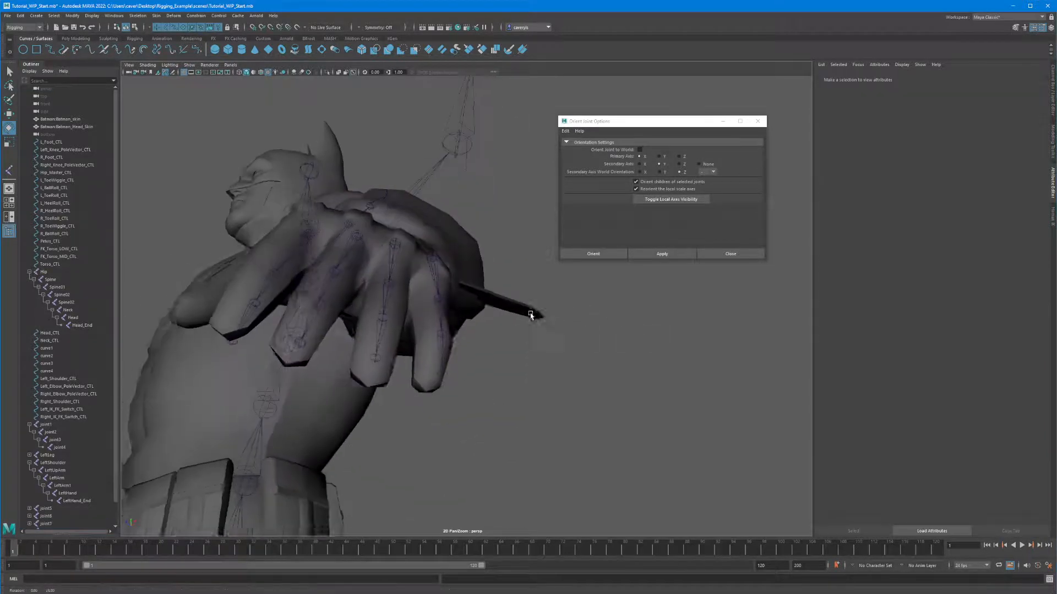
{"action": "left_click", "coordinate": [395, 248]}
{"action": "left_click_drag", "start_coordinate": [396, 249], "coordinate": [447, 247], "text": "alt"}
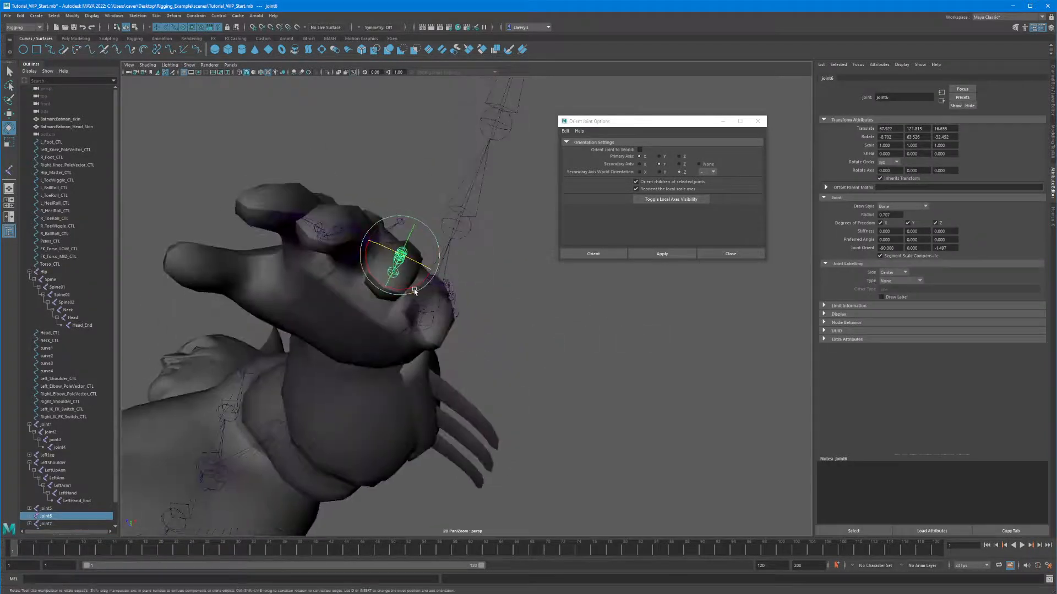
{"action": "left_click_drag", "start_coordinate": [414, 290], "coordinate": [456, 358]}
{"action": "left_click", "coordinate": [445, 291]}
{"action": "left_click", "coordinate": [440, 290]}
{"action": "left_click_drag", "start_coordinate": [451, 263], "coordinate": [372, 286]}
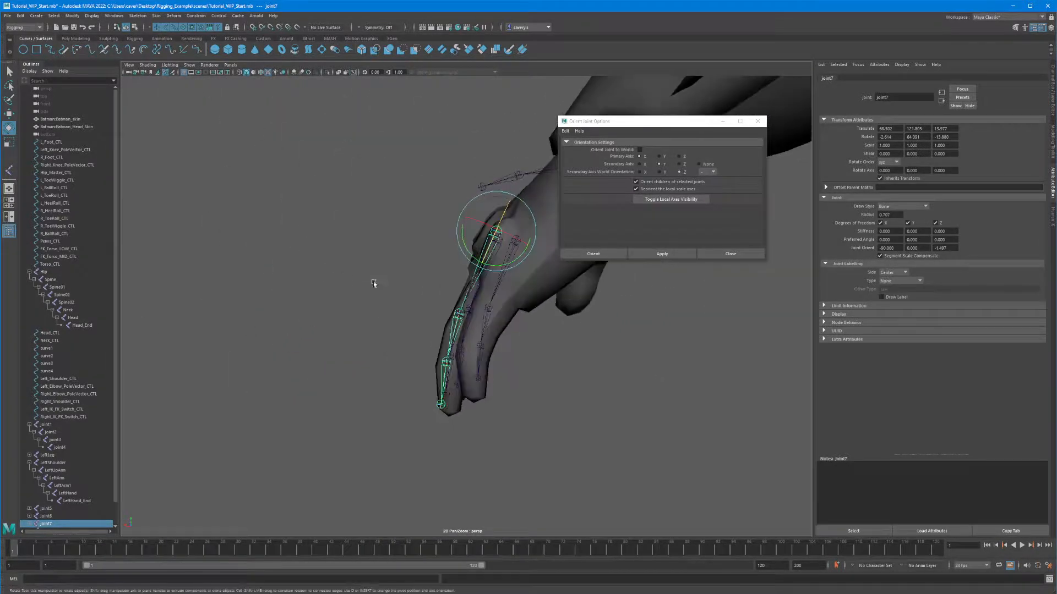
Step: Reposition the root joints joint7, joint6 and joint5 to sit centred inside their knuckles
{"action": "key", "text": "w"}
{"action": "left_click_drag", "start_coordinate": [464, 218], "coordinate": [446, 235]}
{"action": "left_click", "coordinate": [444, 231]}
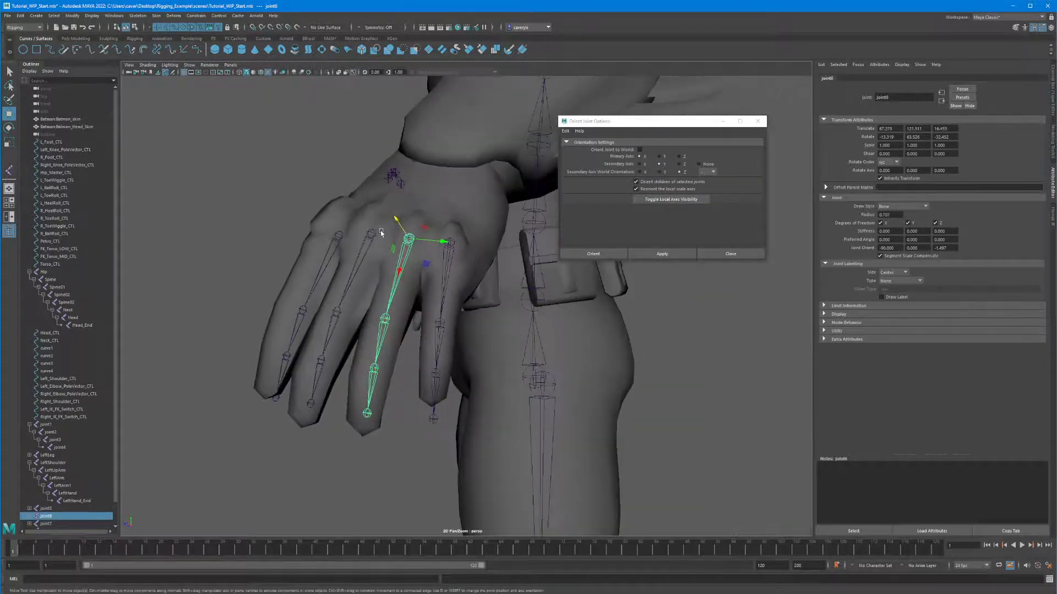
{"action": "left_click", "coordinate": [372, 232]}
{"action": "left_click", "coordinate": [372, 235]}
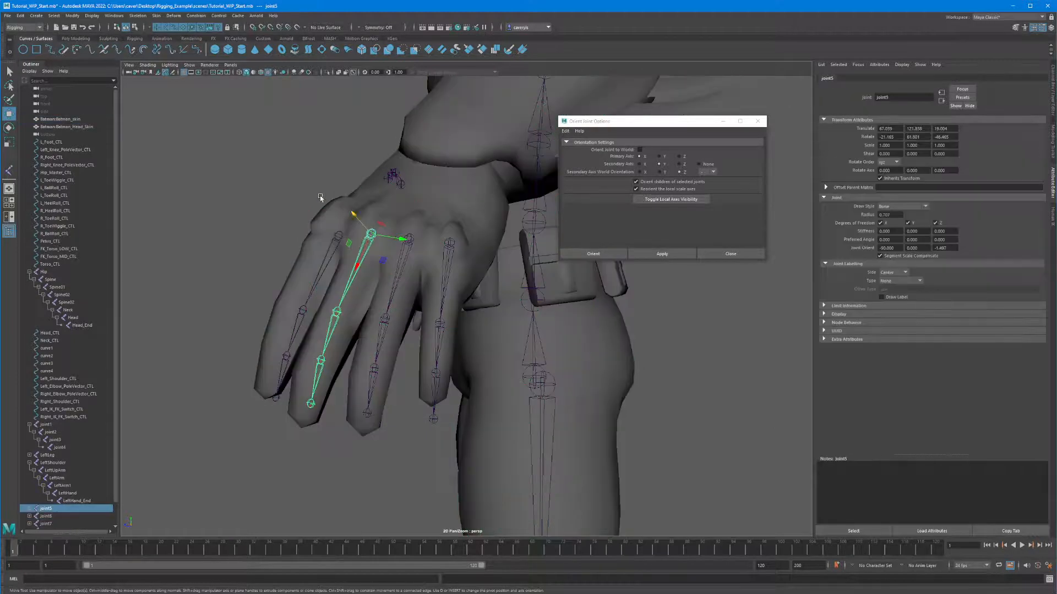
{"action": "left_click_drag", "start_coordinate": [356, 213], "coordinate": [372, 330], "text": "alt"}
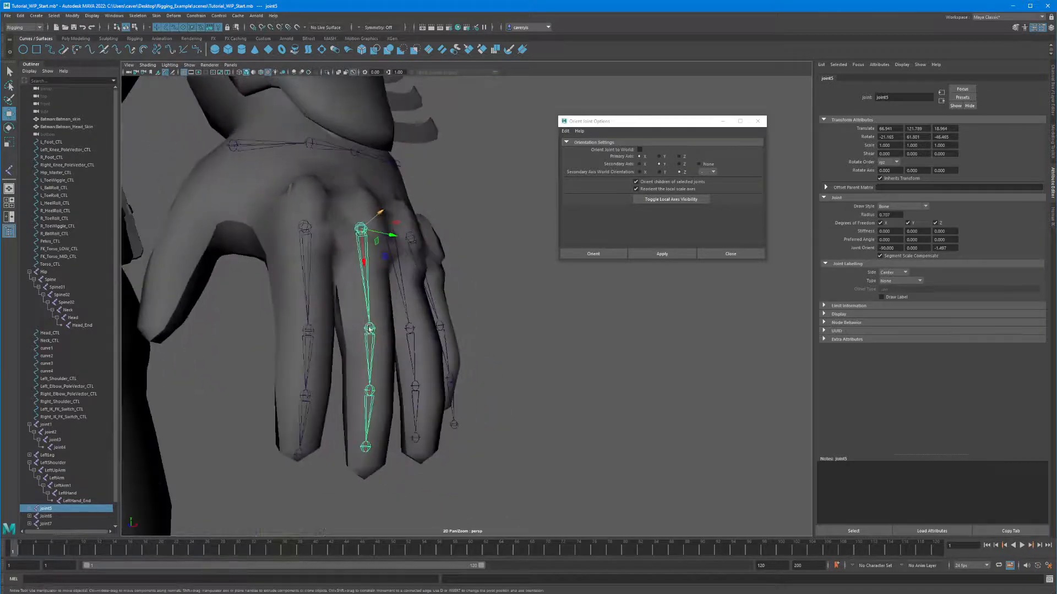
Step: Slide joint2, joint3 and joint4 of the joint5 chain down the middle finger to match its knuckles and tip
{"action": "left_click", "coordinate": [372, 330]}
{"action": "left_click_drag", "start_coordinate": [369, 370], "coordinate": [370, 376]}
{"action": "left_click", "coordinate": [368, 397]}
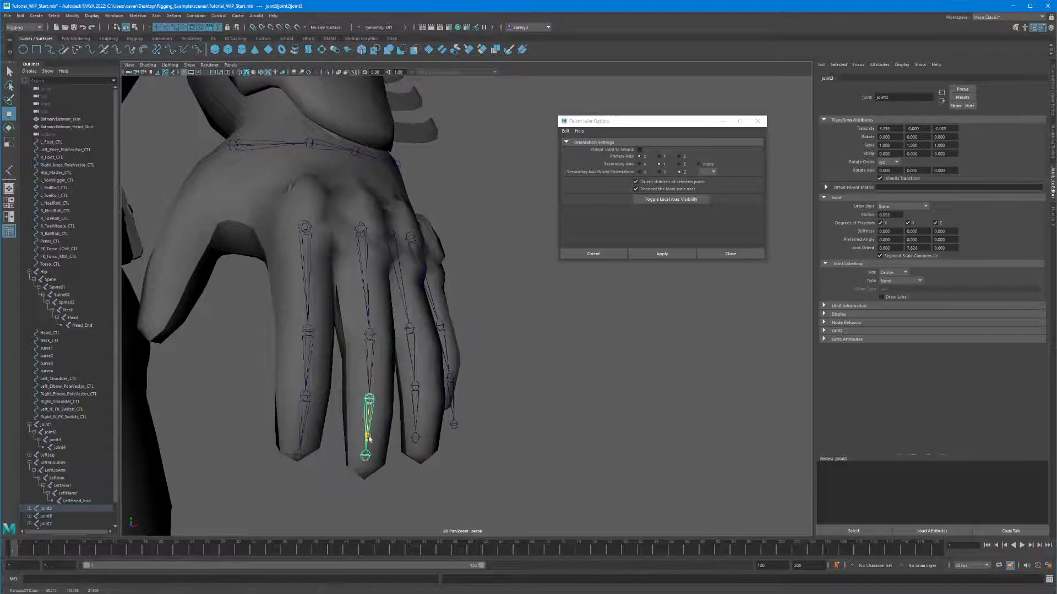
{"action": "mouse_move", "coordinate": [369, 435]}
{"action": "left_mouse_down"}
{"action": "mouse_move", "coordinate": [388, 433]}
{"action": "mouse_move", "coordinate": [377, 436]}
{"action": "left_mouse_up"}
{"action": "left_click", "coordinate": [365, 460]}
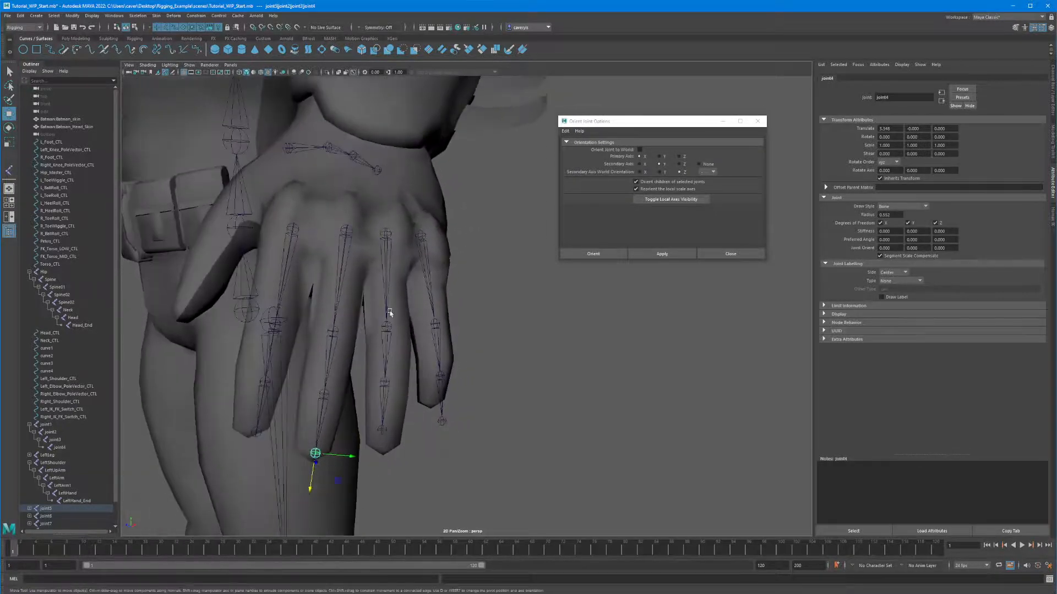
Step: Slide joint2 of the joint7 chain down to the little finger's middle knuckle
{"action": "left_click", "coordinate": [384, 234]}
{"action": "left_click_drag", "start_coordinate": [384, 235], "coordinate": [431, 265], "text": "alt"}
{"action": "key", "text": "e"}
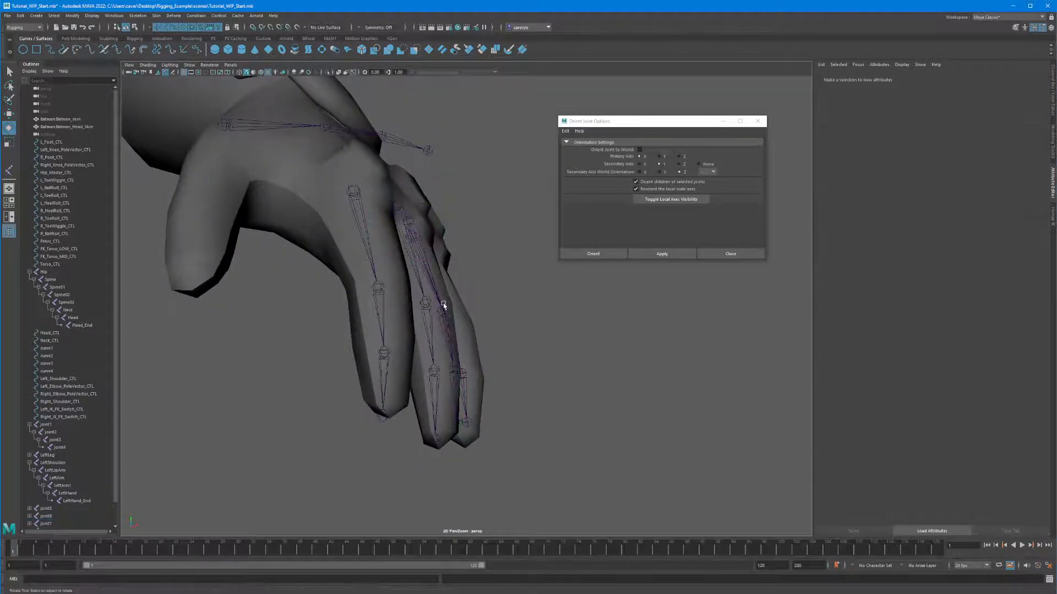
{"action": "left_click", "coordinate": [446, 313]}
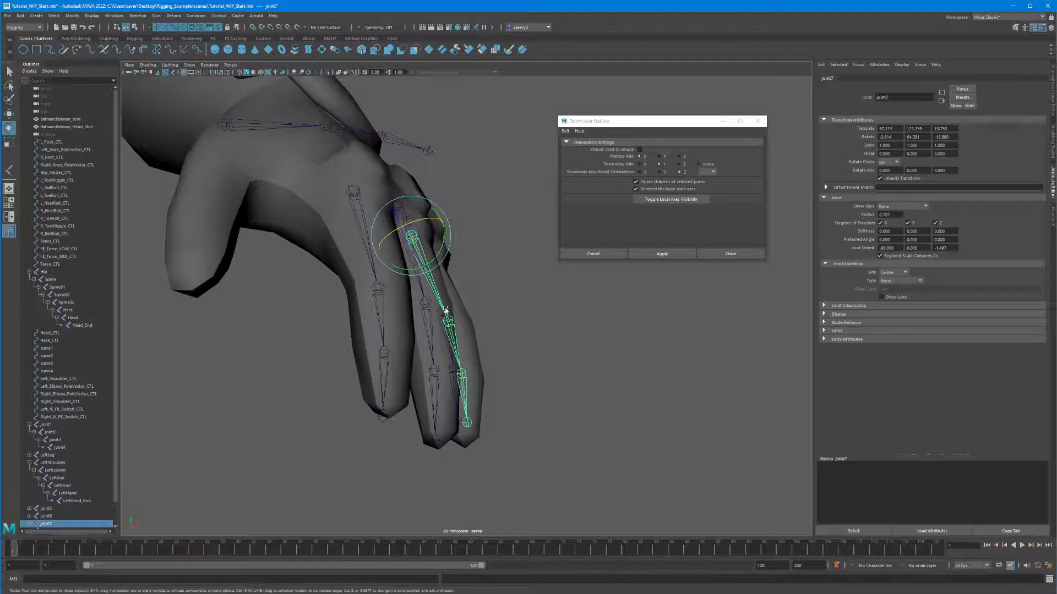
{"action": "left_click_drag", "start_coordinate": [445, 311], "coordinate": [483, 338], "text": "alt"}
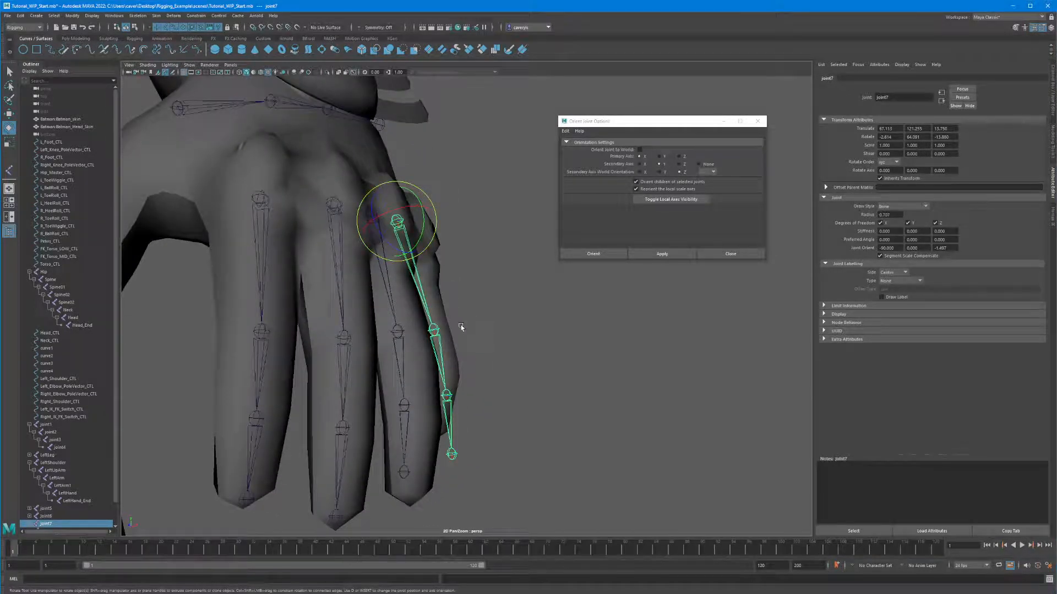
{"action": "key", "text": "r"}
{"action": "left_click", "coordinate": [434, 333]}
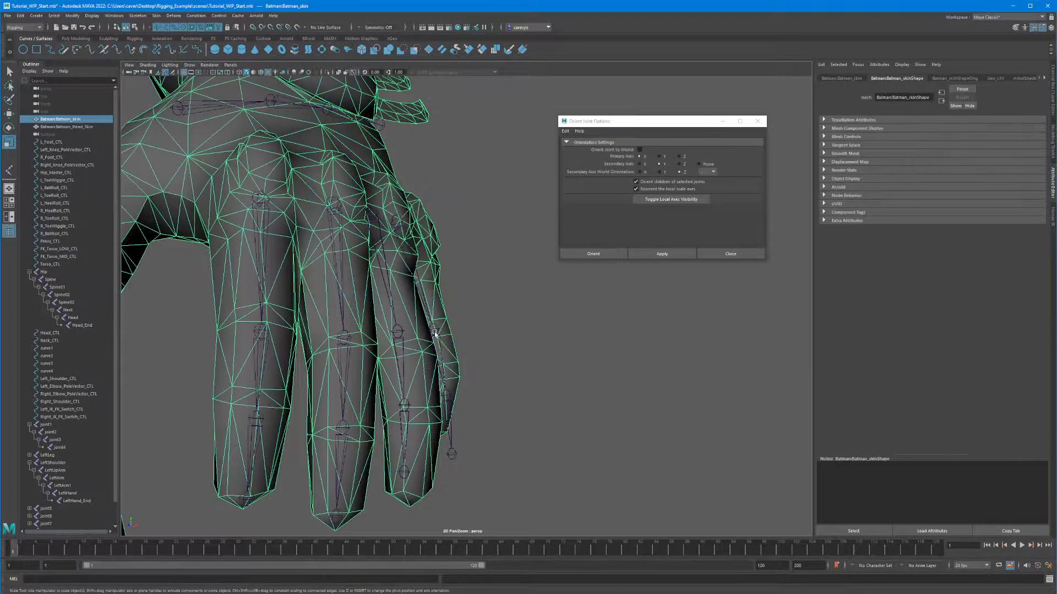
{"action": "left_click", "coordinate": [435, 331]}
{"action": "key", "text": "w"}
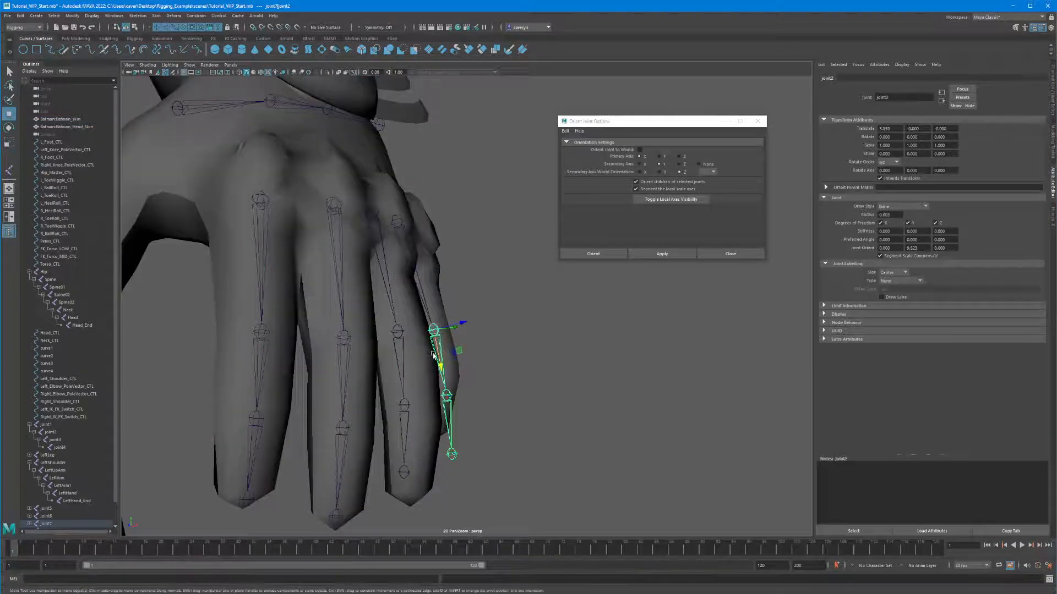
{"action": "left_click_drag", "start_coordinate": [437, 359], "coordinate": [438, 363]}
{"action": "left_click_drag", "start_coordinate": [439, 364], "coordinate": [346, 351], "text": "alt"}
{"action": "left_click", "coordinate": [434, 357]}
{"action": "key", "text": "ctrl+z"}
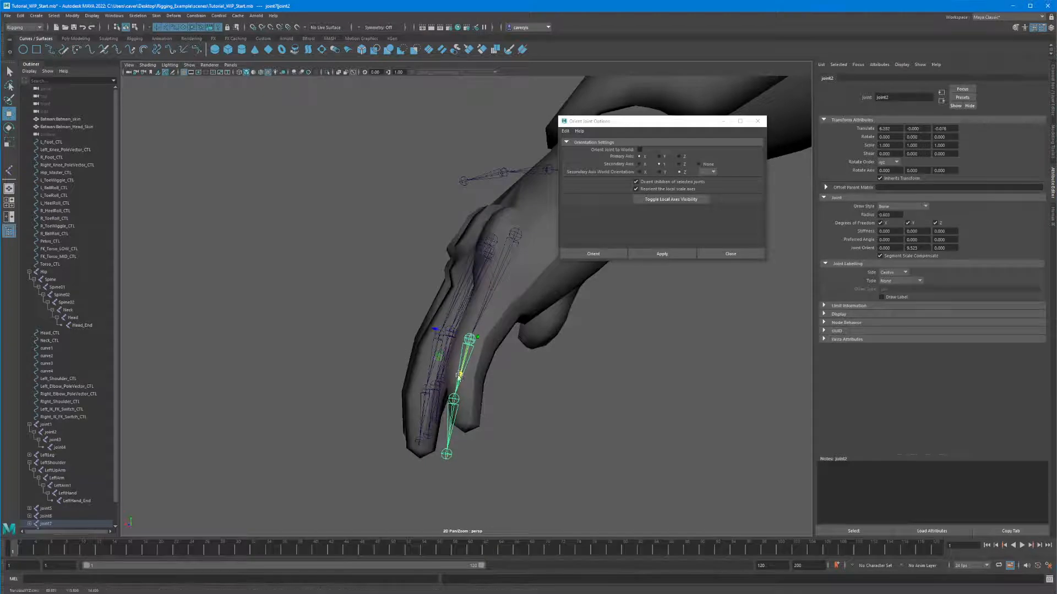
Step: Move joint3 of the little finger chain up to its last knuckle and rotate it toward the fingertip
{"action": "left_click", "coordinate": [455, 405]}
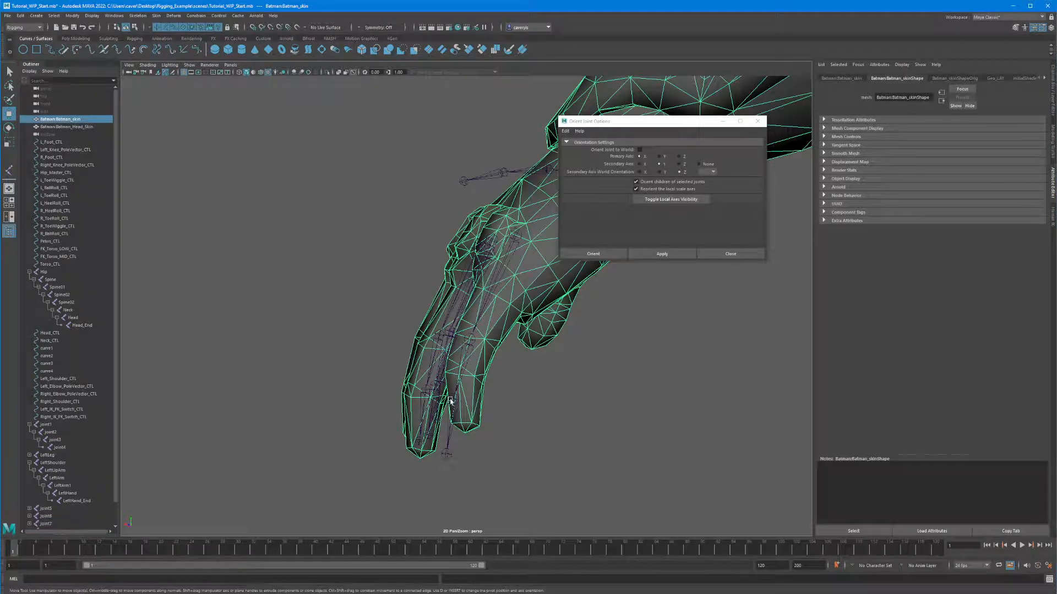
{"action": "left_click", "coordinate": [452, 399]}
{"action": "left_click_drag", "start_coordinate": [437, 434], "coordinate": [451, 431]}
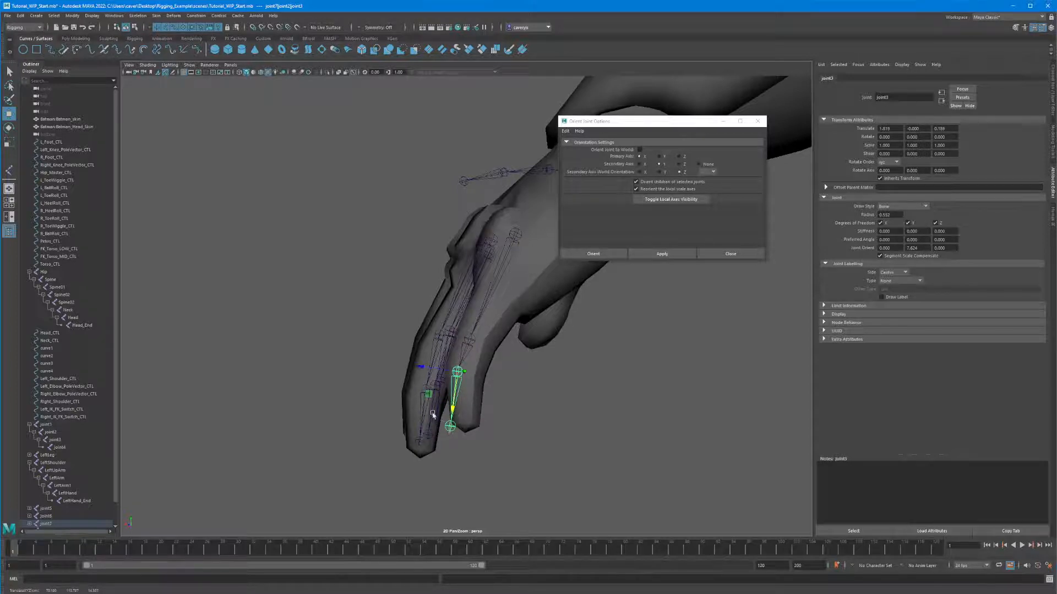
{"action": "key", "text": "e"}
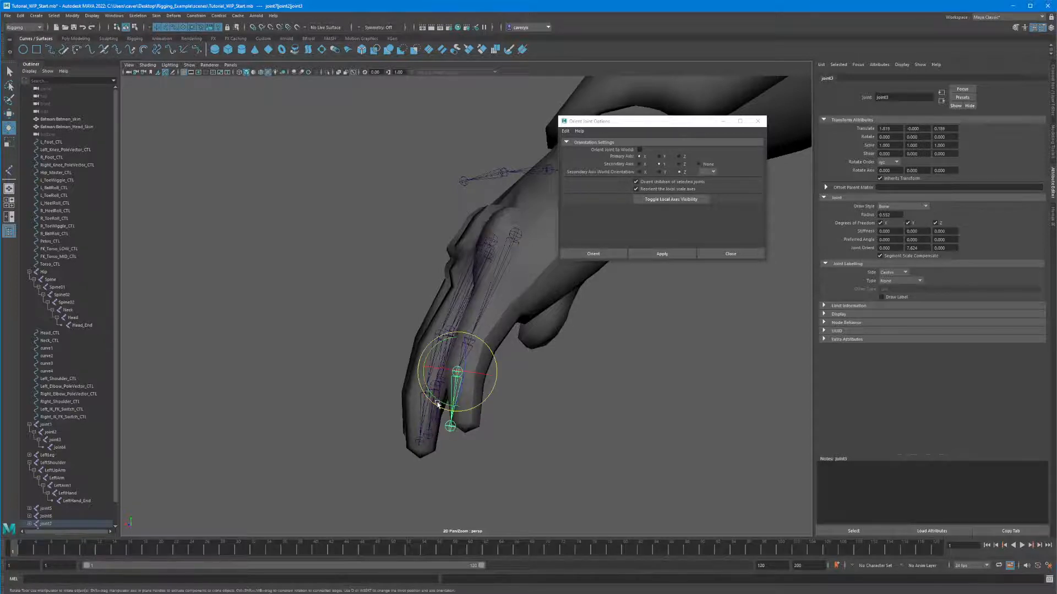
{"action": "left_click_drag", "start_coordinate": [446, 394], "coordinate": [441, 402]}
{"action": "left_click", "coordinate": [540, 363]}
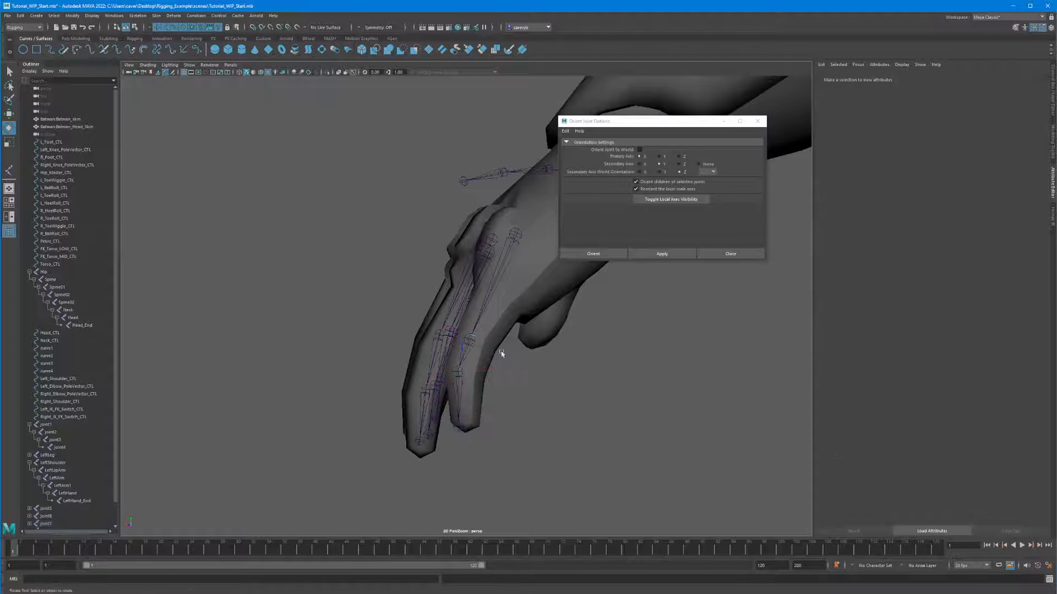
Step: Rotate joint2 and joint3 of the little finger chain so the bones follow the finger's bend
{"action": "left_click", "coordinate": [469, 344]}
{"action": "left_click_drag", "start_coordinate": [440, 351], "coordinate": [446, 358]}
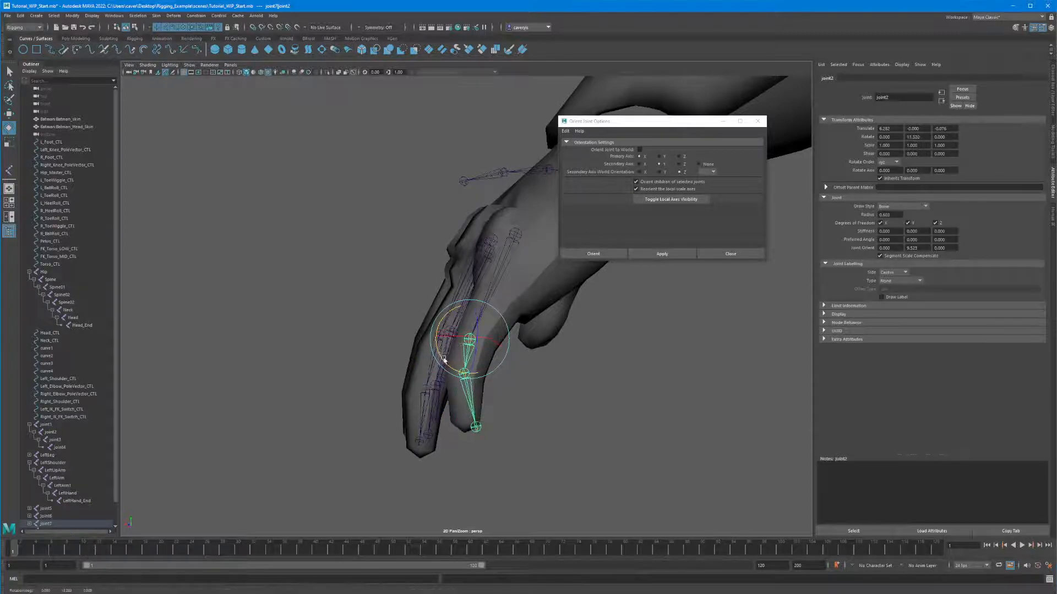
{"action": "left_click", "coordinate": [469, 380]}
{"action": "left_click", "coordinate": [465, 375]}
{"action": "left_click_drag", "start_coordinate": [446, 400], "coordinate": [440, 398]}
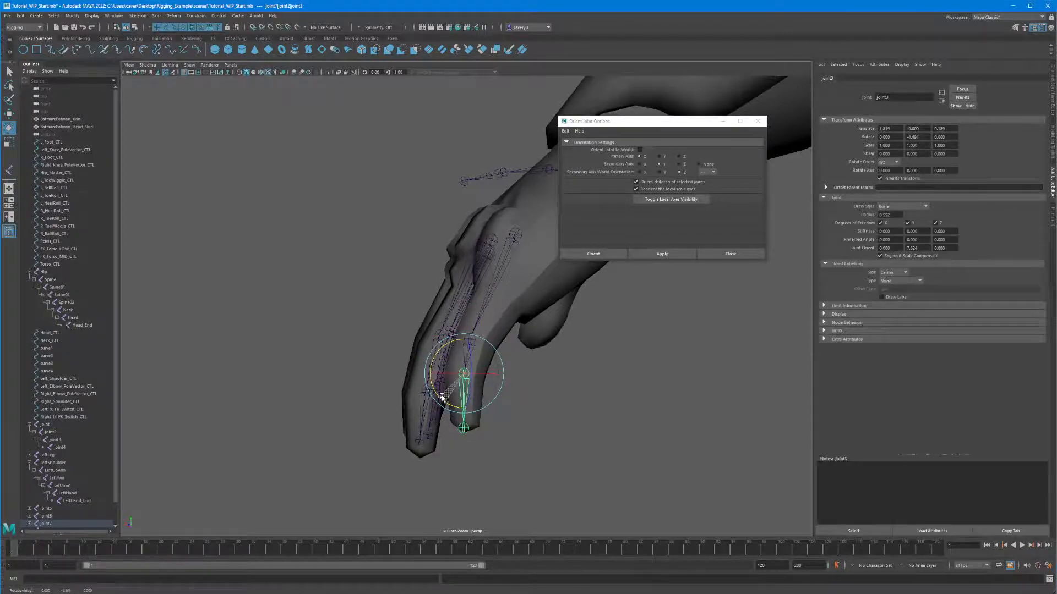
{"action": "left_click", "coordinate": [526, 361]}
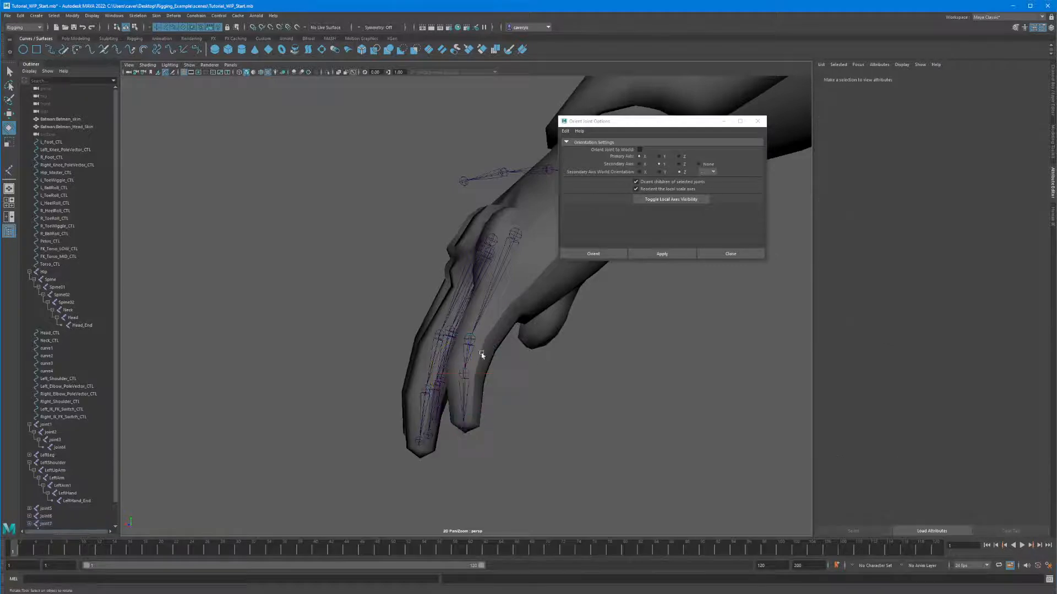
{"action": "left_click", "coordinate": [471, 342]}
{"action": "left_click_drag", "start_coordinate": [498, 368], "coordinate": [579, 331], "text": "alt"}
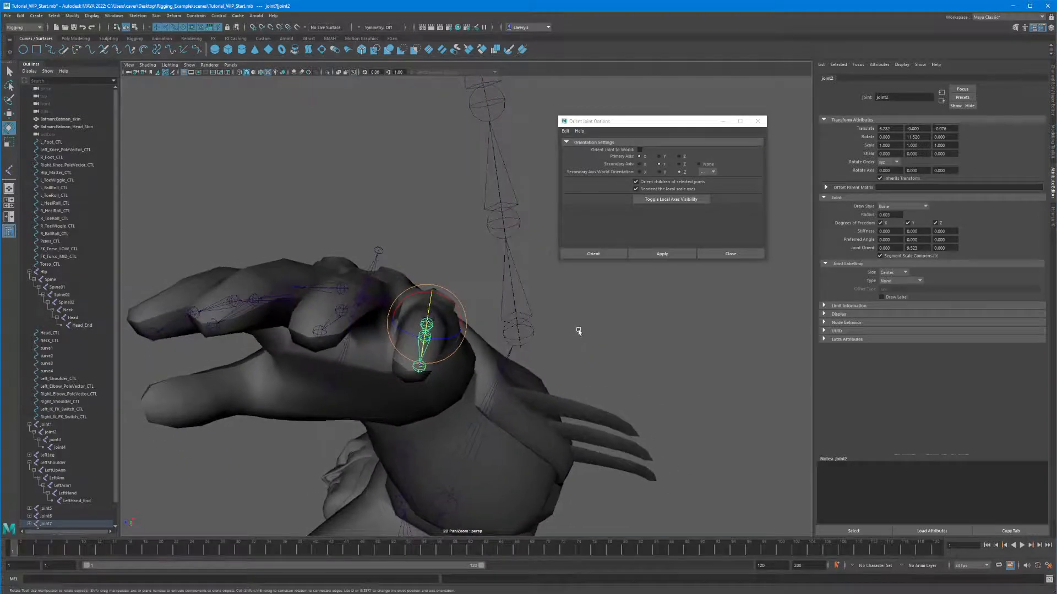
{"action": "left_click_drag", "start_coordinate": [492, 283], "coordinate": [348, 355], "text": "alt"}
Step: Slide joint2 of the joint6 chain down to the ring finger's middle knuckle and extend joint4 to the fingertip
{"action": "left_click", "coordinate": [436, 283]}
{"action": "left_click", "coordinate": [395, 330]}
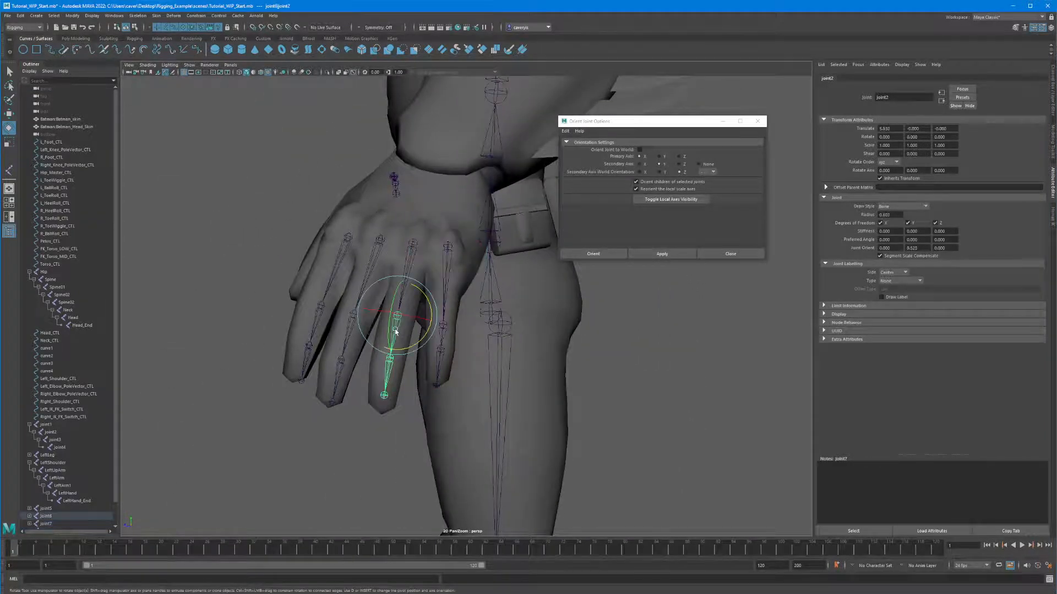
{"action": "key", "text": "w"}
{"action": "left_click_drag", "start_coordinate": [390, 352], "coordinate": [388, 359]}
{"action": "left_click", "coordinate": [386, 384]}
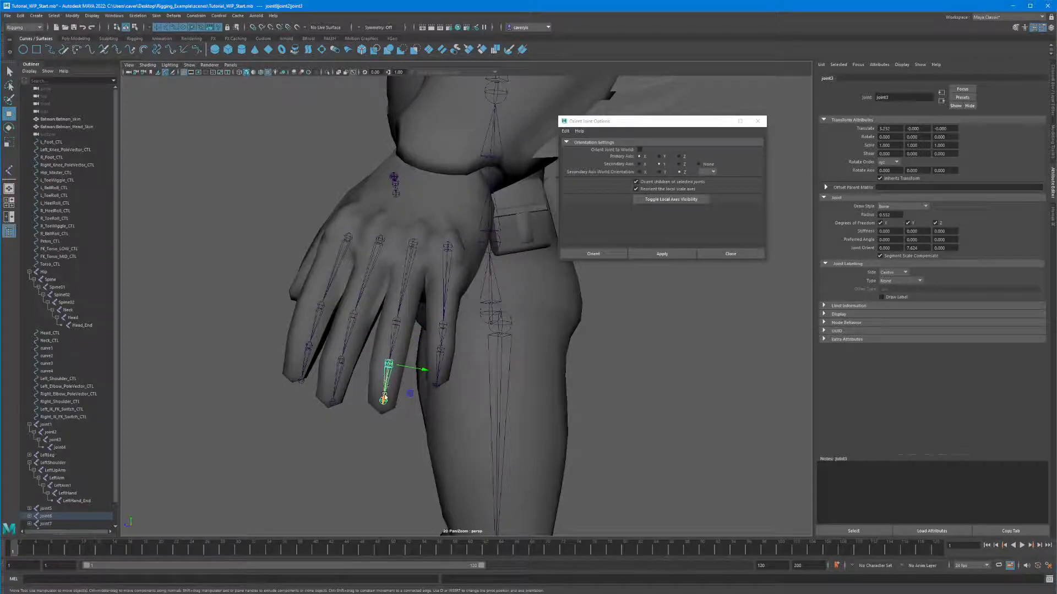
{"action": "left_click", "coordinate": [382, 403]}
{"action": "left_click_drag", "start_coordinate": [383, 405], "coordinate": [377, 443]}
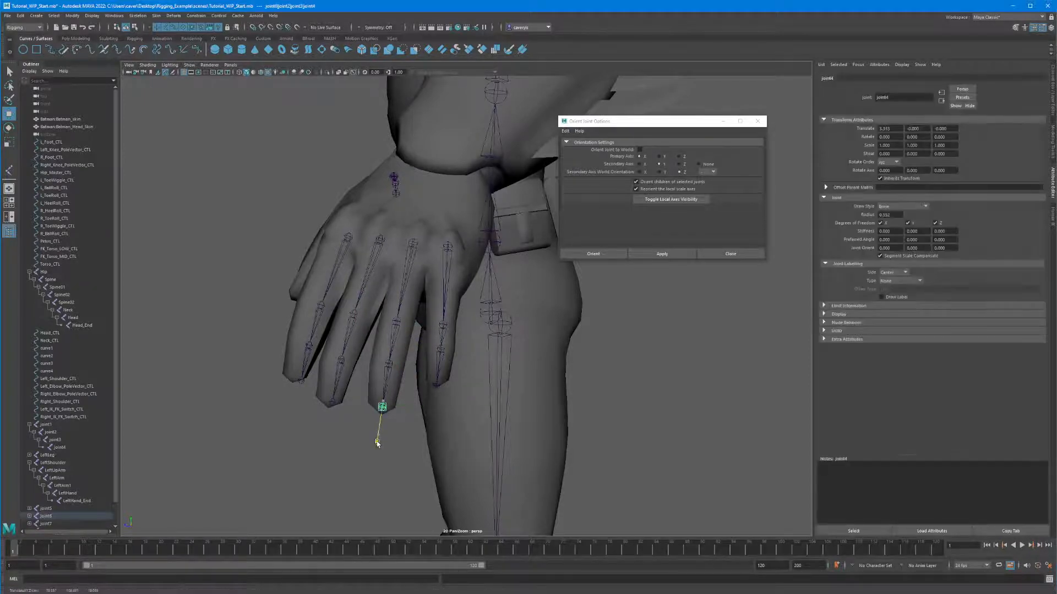
Step: Shift joint3 of the ring finger chain slightly toward the fingertip without moving its child joint4
{"action": "left_click", "coordinate": [390, 365]}
{"action": "left_click", "coordinate": [388, 365]}
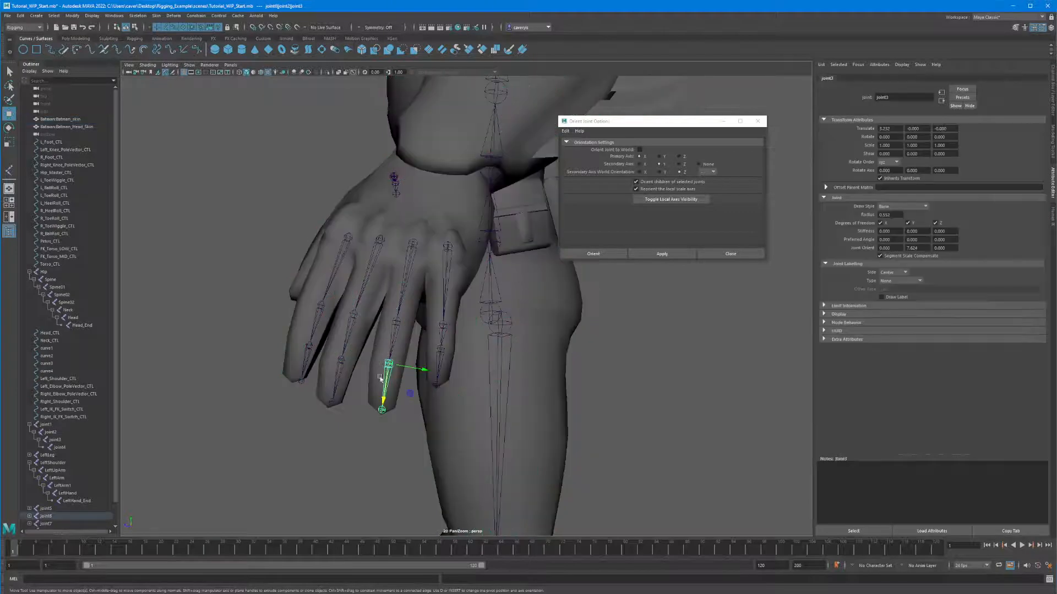
{"action": "key", "text": "d"}
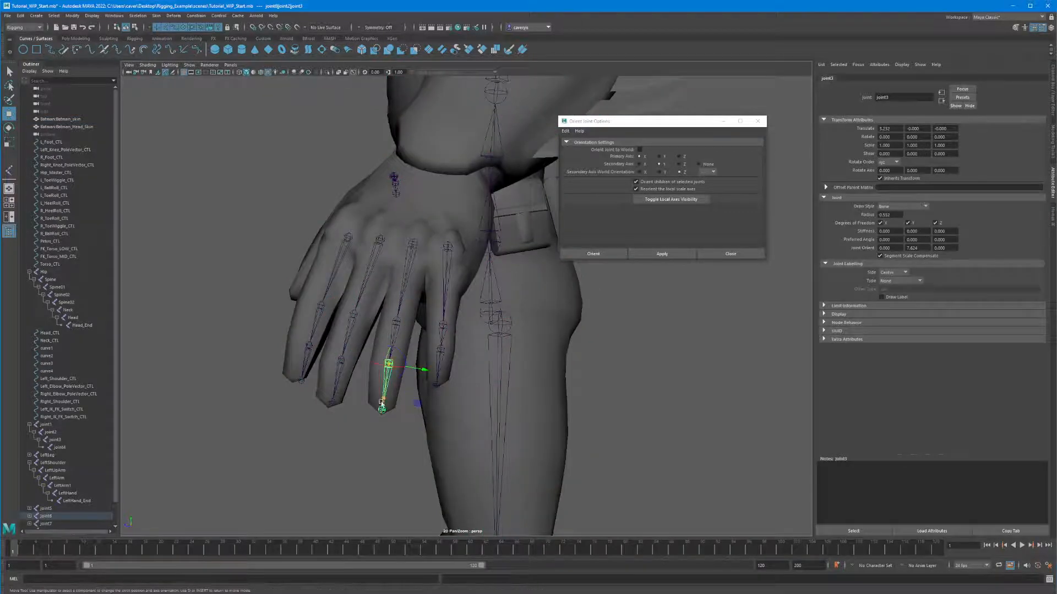
{"action": "left_click_drag", "start_coordinate": [382, 405], "coordinate": [383, 408]}
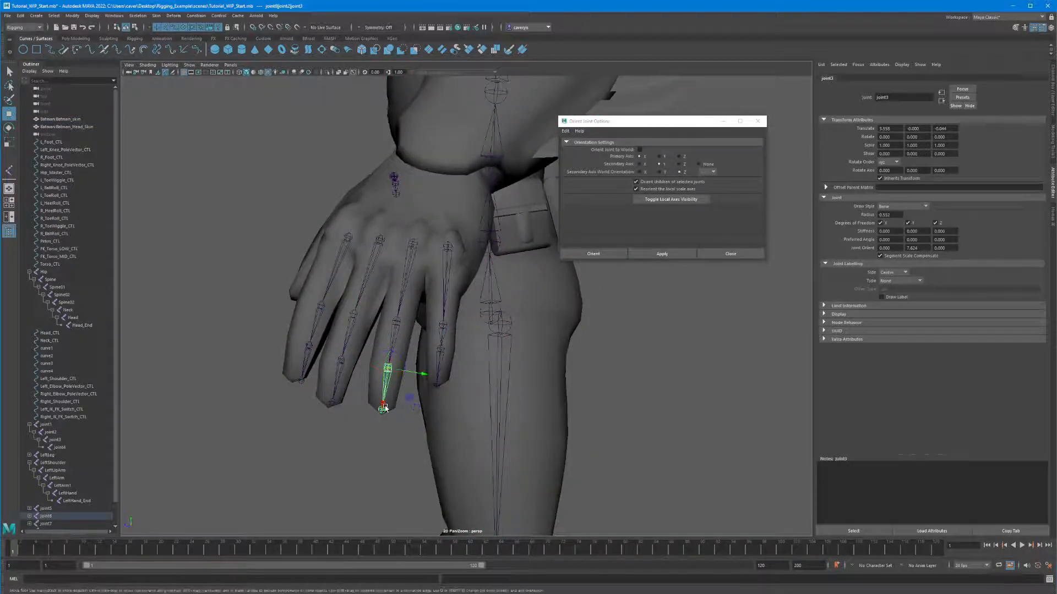
{"action": "left_click", "coordinate": [319, 407]}
Step: Rotate the thumb chain rooted at joint8 so it points down along the thumb
{"action": "mouse_move", "coordinate": [265, 414]}
{"action": "left_mouse_down", "text": "alt"}
{"action": "mouse_move", "coordinate": [332, 425]}
{"action": "mouse_move", "coordinate": [342, 399]}
{"action": "left_mouse_up", "text": "alt"}
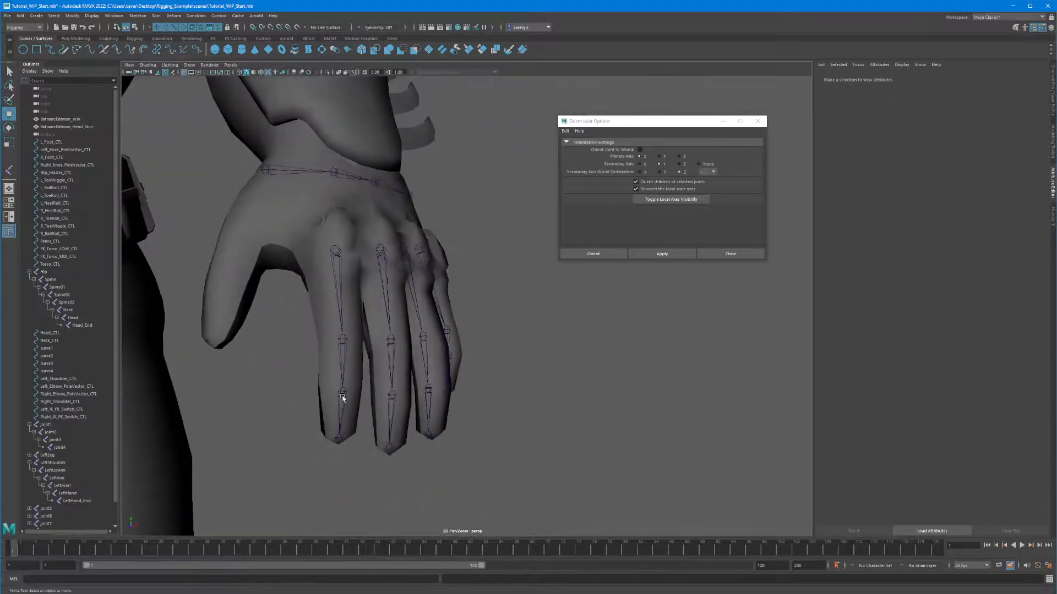
{"action": "mouse_move", "coordinate": [265, 332]}
{"action": "left_mouse_down", "text": "alt"}
{"action": "mouse_move", "coordinate": [288, 347]}
{"action": "mouse_move", "coordinate": [268, 271]}
{"action": "left_mouse_up", "text": "alt"}
{"action": "left_click", "coordinate": [259, 202]}
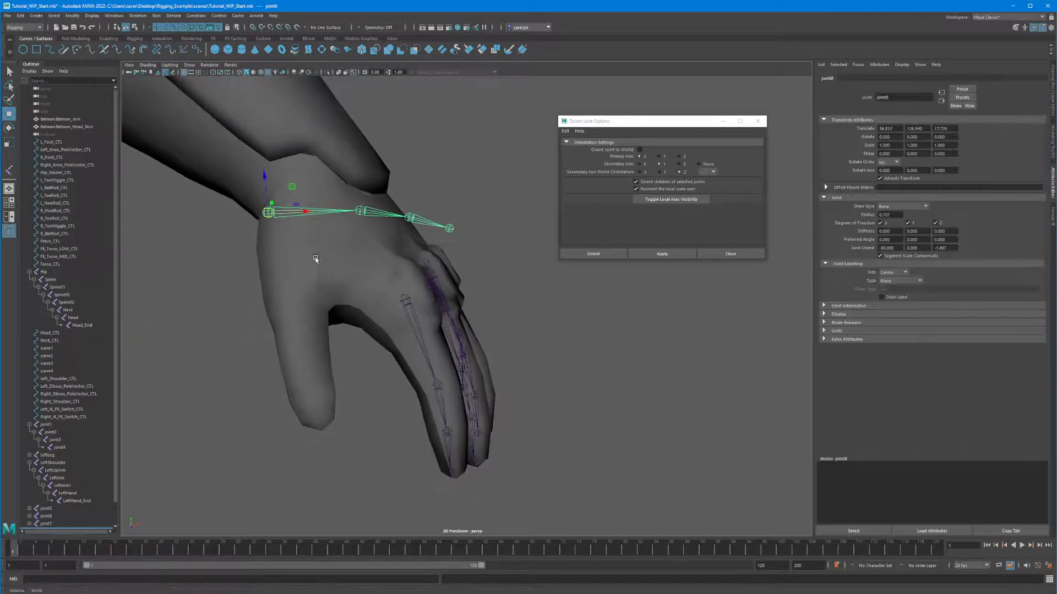
{"action": "key", "text": "e"}
{"action": "left_click_drag", "start_coordinate": [302, 223], "coordinate": [262, 234]}
{"action": "left_click_drag", "start_coordinate": [263, 234], "coordinate": [291, 253], "text": "alt"}
Step: Move root joint8 into the base of the thumb and refine the chain's rotation to follow the thumb
{"action": "key", "text": "w"}
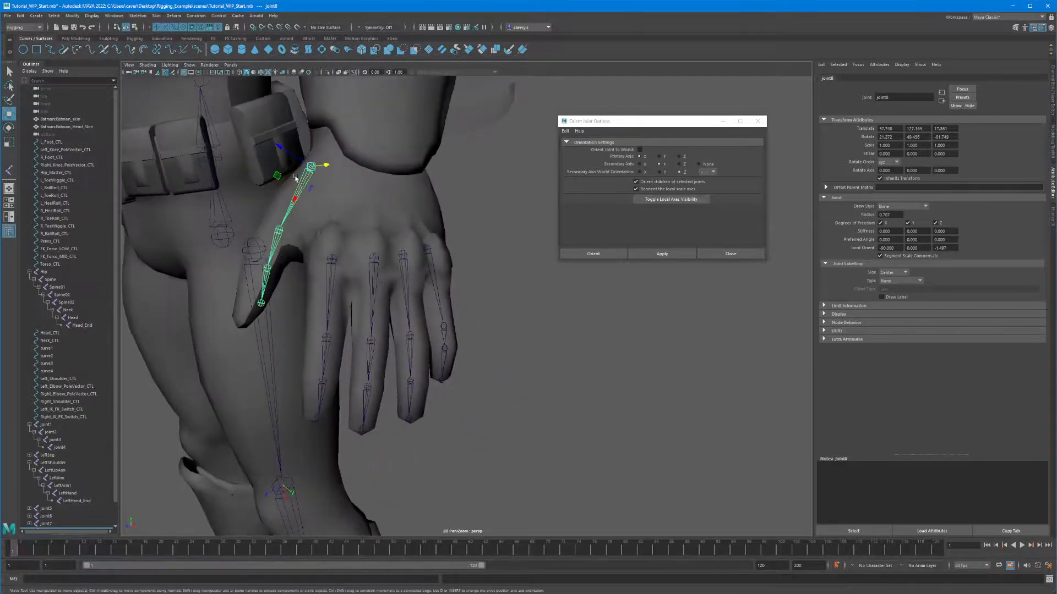
{"action": "left_click_drag", "start_coordinate": [278, 145], "coordinate": [341, 148]}
{"action": "key", "text": "e"}
{"action": "left_click_drag", "start_coordinate": [362, 233], "coordinate": [337, 188], "text": "alt"}
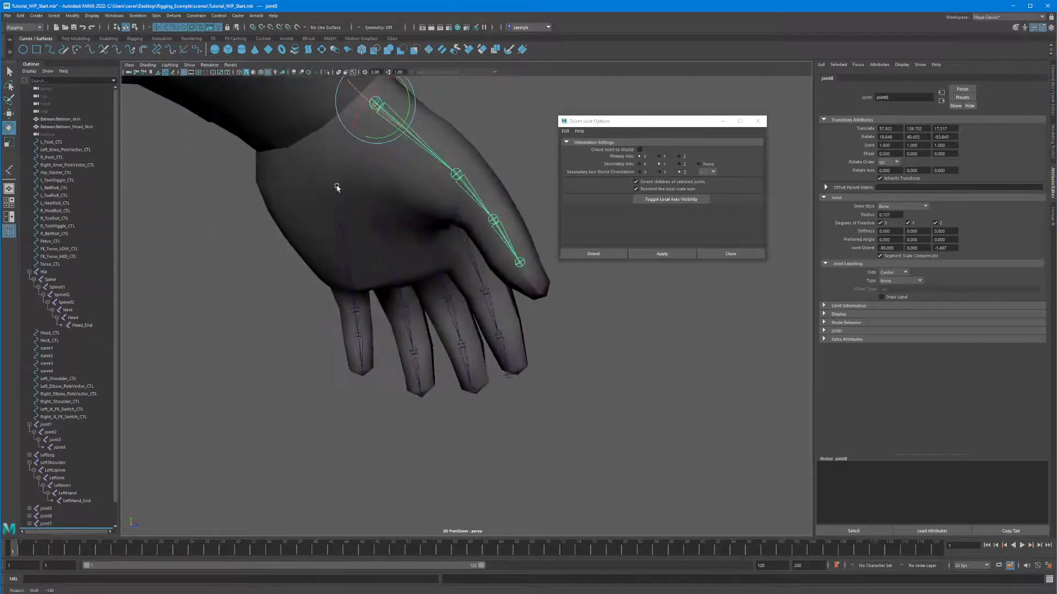
Step: Slide joint2 of the thumb chain down along the thumb toward its knuckle
{"action": "left_click", "coordinate": [502, 227]}
{"action": "left_click", "coordinate": [465, 181]}
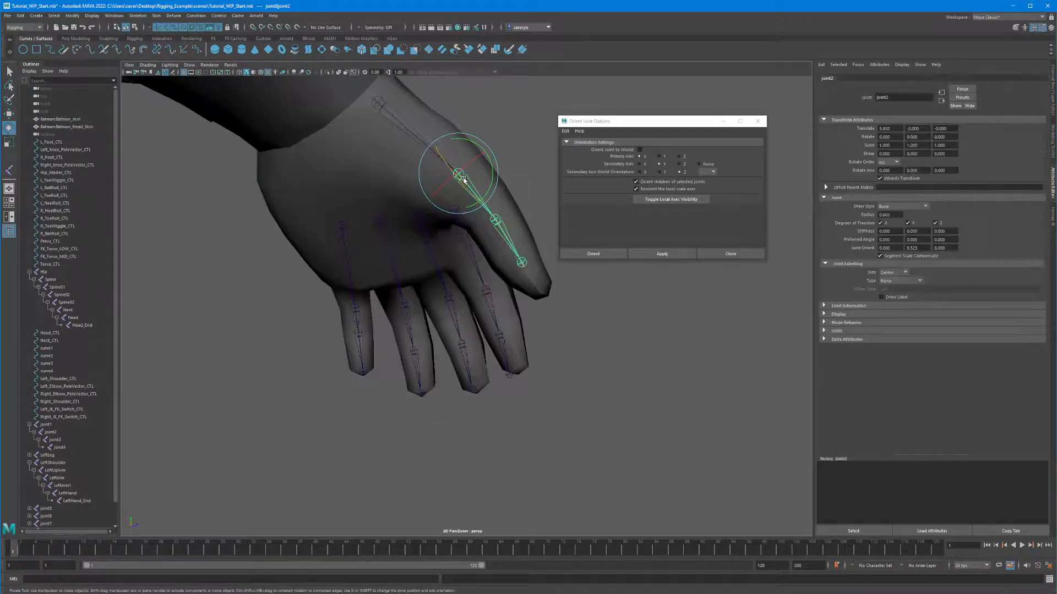
{"action": "key", "text": "w"}
{"action": "middle_click_drag", "start_coordinate": [479, 201], "coordinate": [485, 207]}
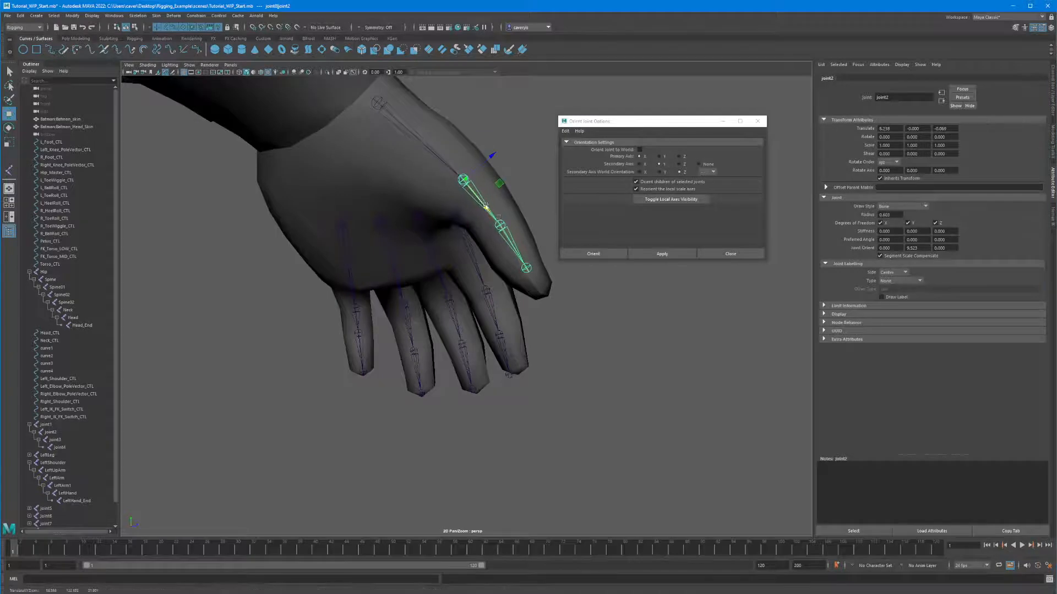
Step: Slide joint3 of the thumb chain further down the thumb and extend end joint4 into the thumb tip
{"action": "left_click", "coordinate": [502, 226]}
{"action": "left_click_drag", "start_coordinate": [518, 257], "coordinate": [526, 271]}
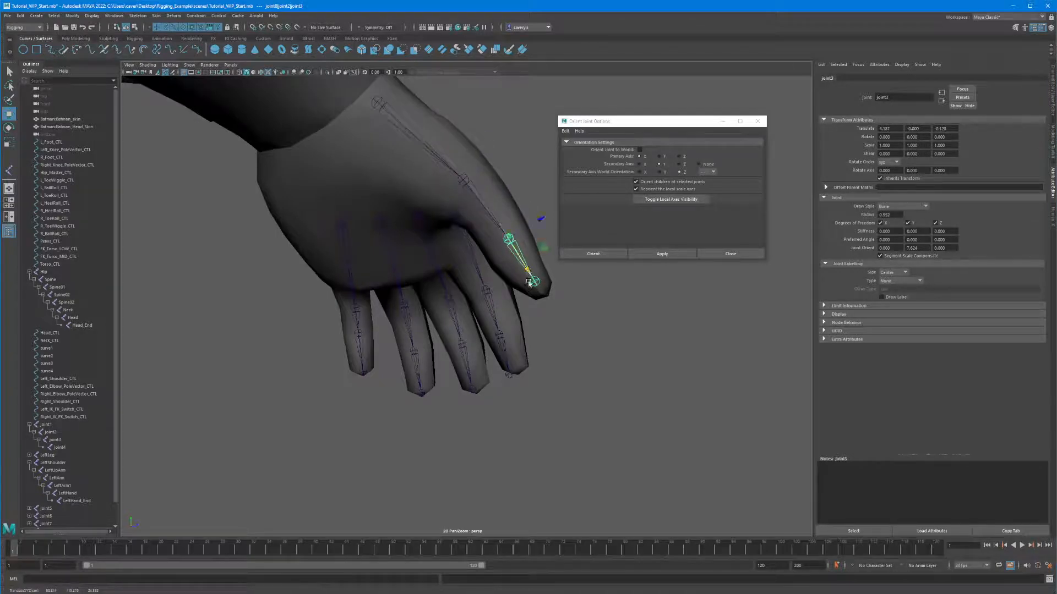
{"action": "left_click", "coordinate": [535, 283]}
{"action": "left_click_drag", "start_coordinate": [554, 312], "coordinate": [516, 380]}
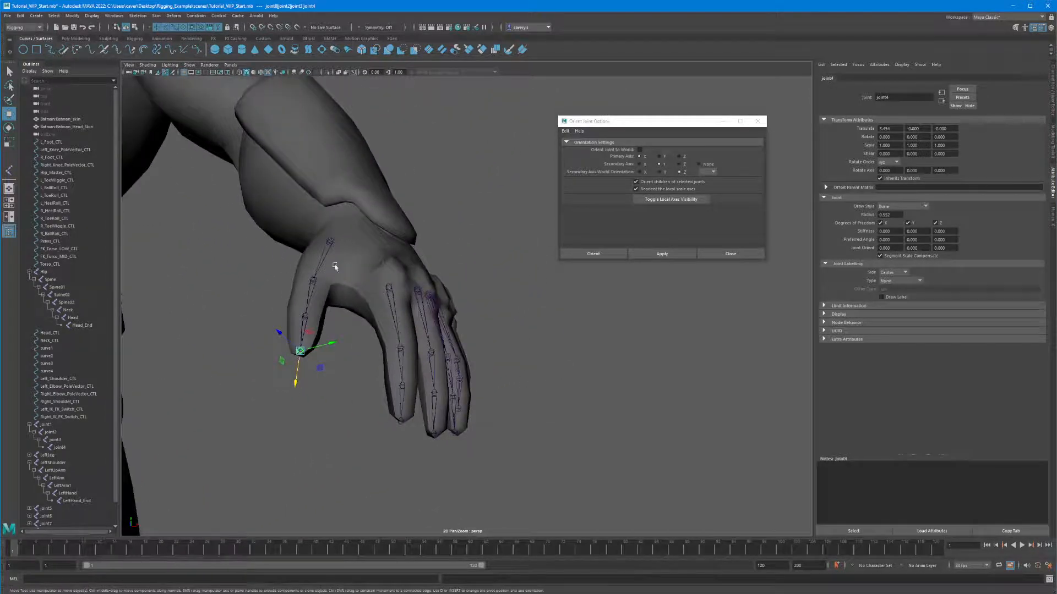
{"action": "left_click", "coordinate": [327, 241]}
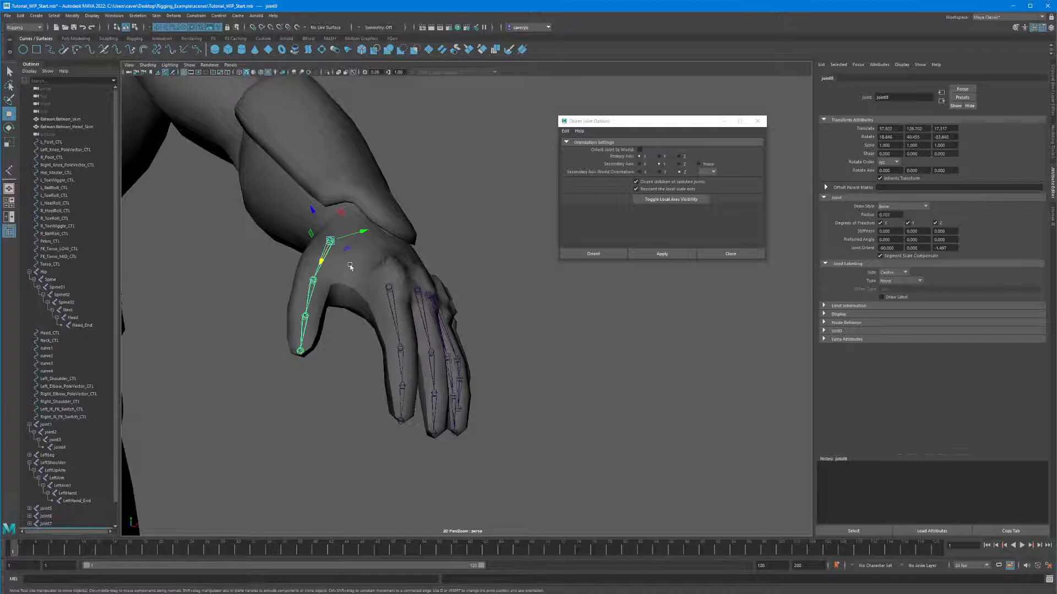
{"action": "left_click", "coordinate": [390, 289]}
{"action": "key", "text": "q"}
{"action": "left_click", "coordinate": [418, 291], "text": "shift"}
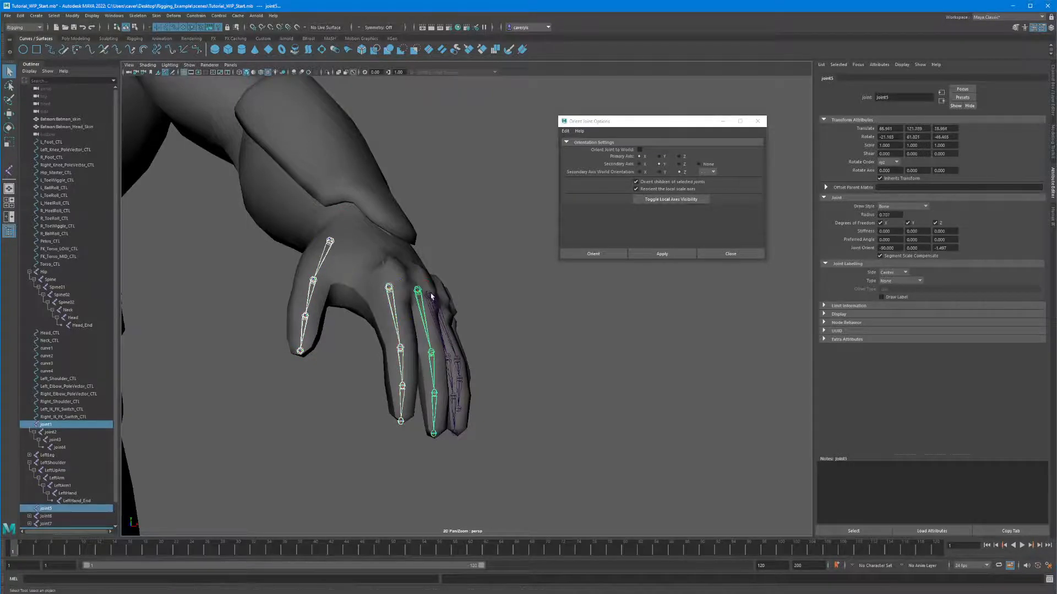
{"action": "left_click", "coordinate": [429, 298], "text": "shift"}
{"action": "left_click_drag", "start_coordinate": [430, 299], "coordinate": [467, 245], "text": "alt"}
{"action": "key", "text": "ctrl+z"}
{"action": "left_click", "coordinate": [480, 272], "text": "shift"}
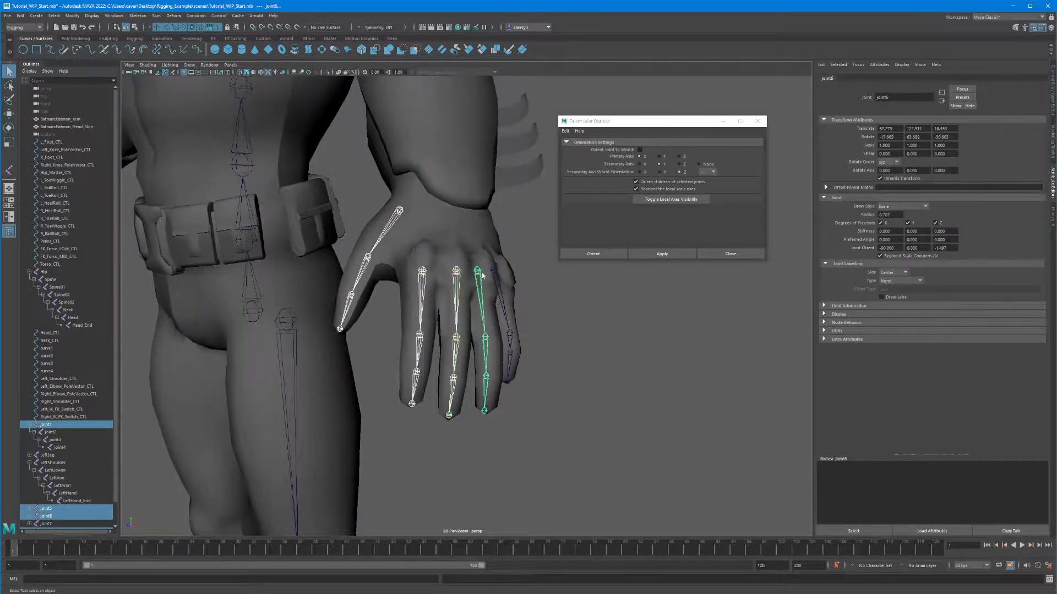
{"action": "left_click", "coordinate": [494, 269], "text": "shift"}
{"action": "left_click", "coordinate": [467, 222], "text": "shift"}
{"action": "left_click", "coordinate": [492, 268], "text": "shift"}
{"action": "left_click", "coordinate": [481, 249], "text": "shift"}
{"action": "left_click", "coordinate": [495, 270], "text": "shift"}
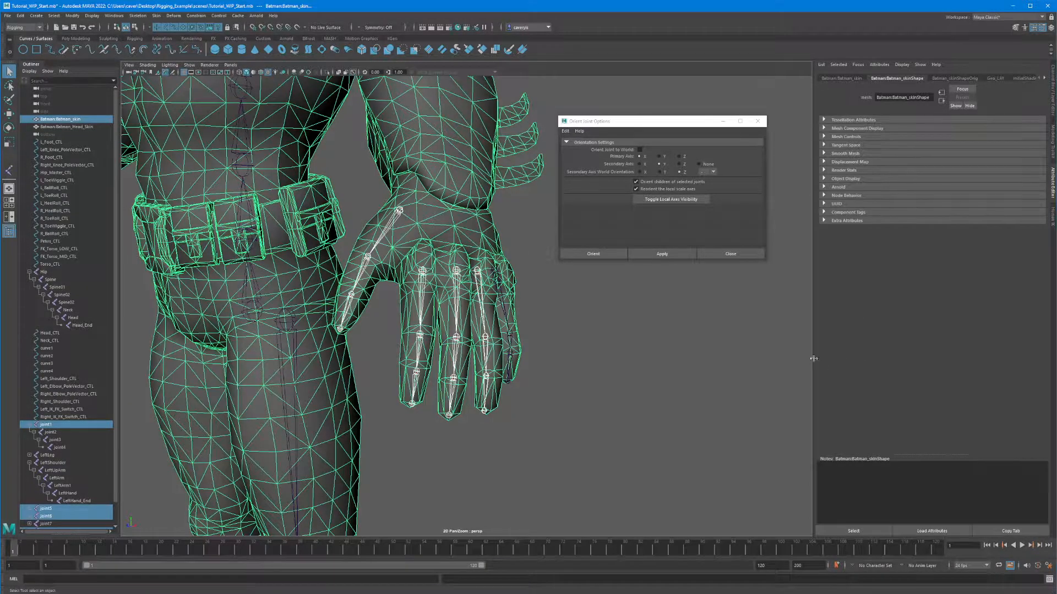
Step: Hide the body geometry layer Geo_LAY and select the root joints of all five finger and thumb chains
{"action": "key", "text": "ctrl+a"}
{"action": "left_click", "coordinate": [958, 474]}
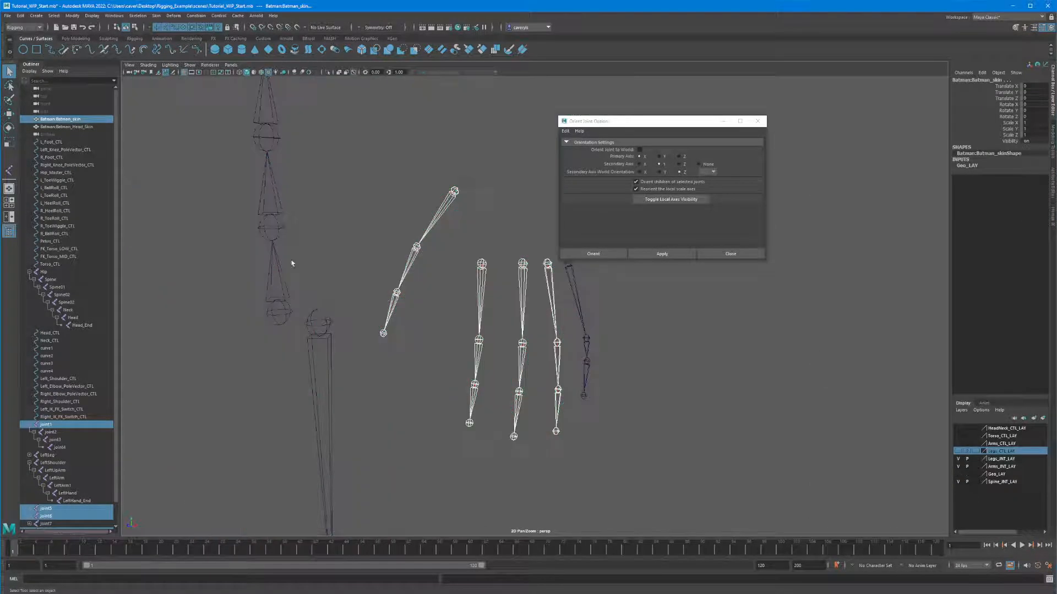
{"action": "left_click", "coordinate": [519, 225]}
{"action": "left_click_drag", "start_coordinate": [431, 173], "coordinate": [467, 202]}
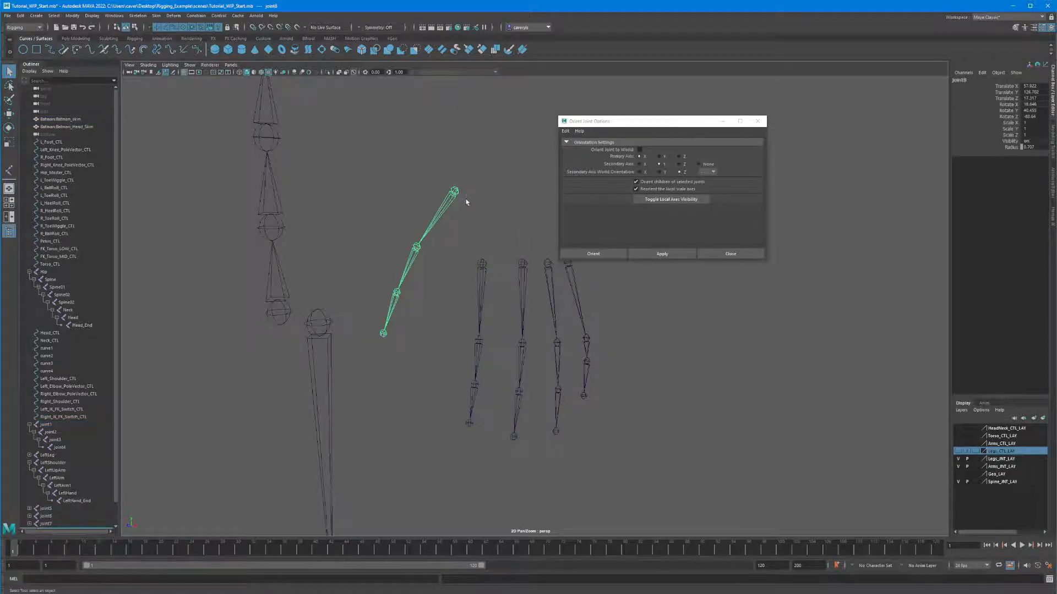
{"action": "left_click_drag", "start_coordinate": [493, 278], "coordinate": [493, 278], "text": "shift"}
{"action": "left_click_drag", "start_coordinate": [503, 235], "coordinate": [532, 280], "text": "shift"}
{"action": "left_click_drag", "start_coordinate": [538, 245], "coordinate": [580, 291], "text": "shift"}
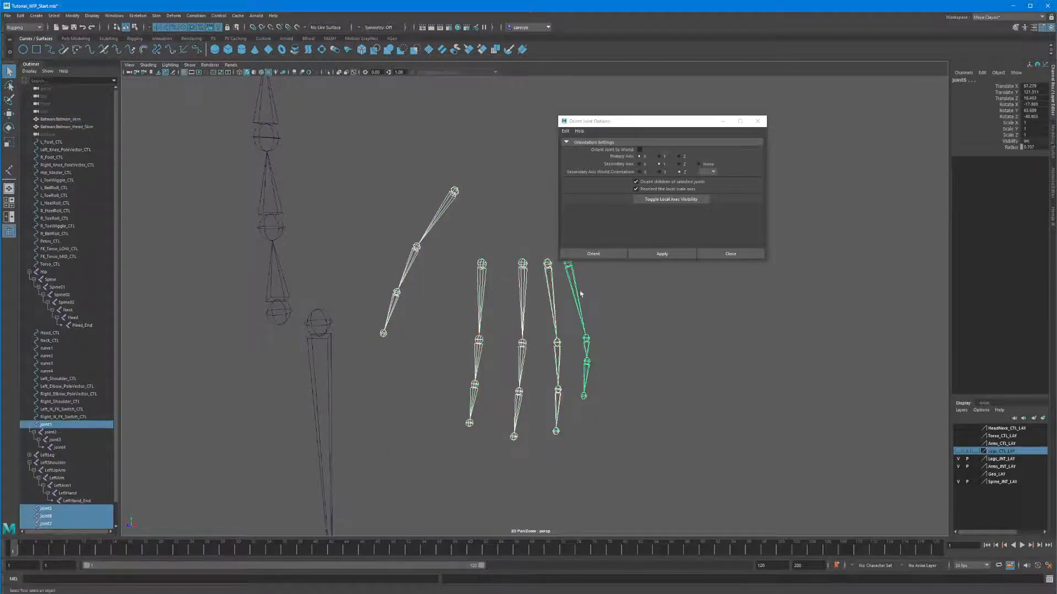
{"action": "left_click", "coordinate": [83, 387]}
{"action": "left_click_drag", "start_coordinate": [423, 135], "coordinate": [587, 289]}
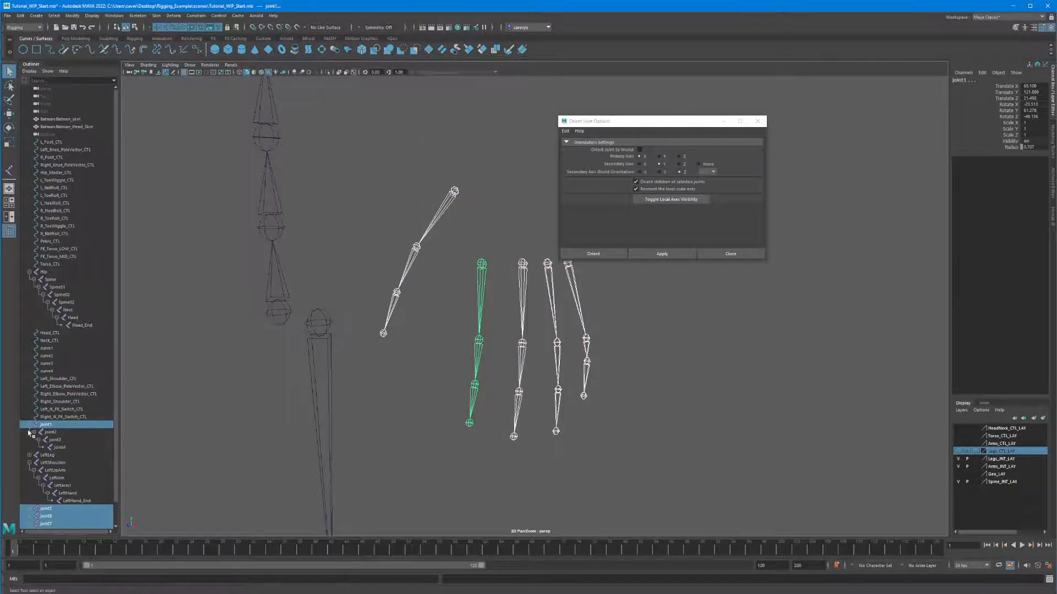
Step: Expand the hierarchies of joint5, joint6, joint7 and joint8 so all their child joints are listed
{"action": "scroll", "coordinate": [115, 420], "scroll_direction": "down", "scroll_amount": 1}
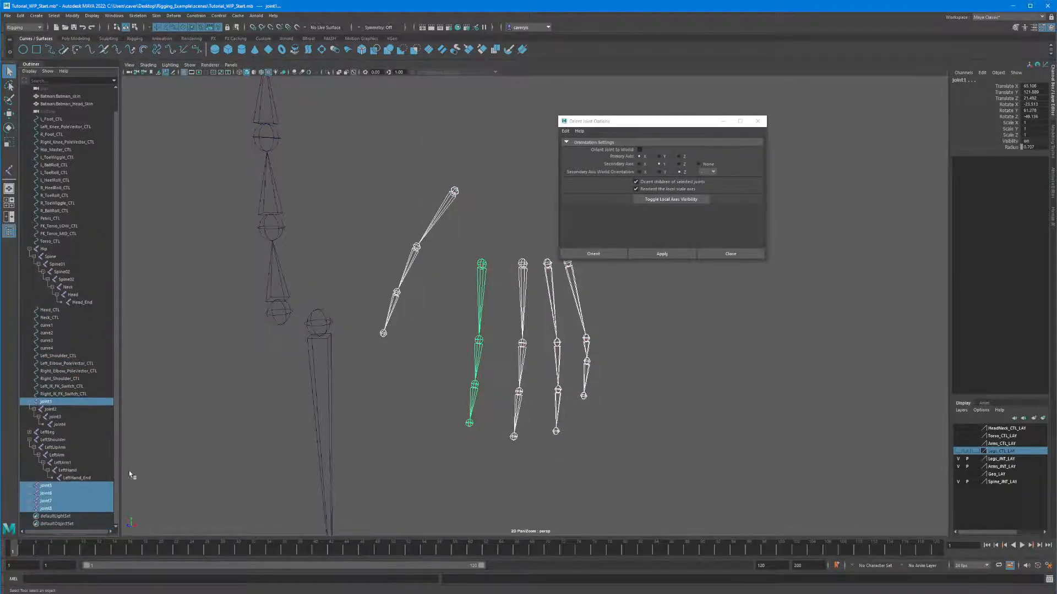
{"action": "left_click", "coordinate": [31, 489]}
{"action": "left_click", "coordinate": [30, 518]}
{"action": "scroll", "coordinate": [51, 447], "scroll_direction": "down", "scroll_amount": 2}
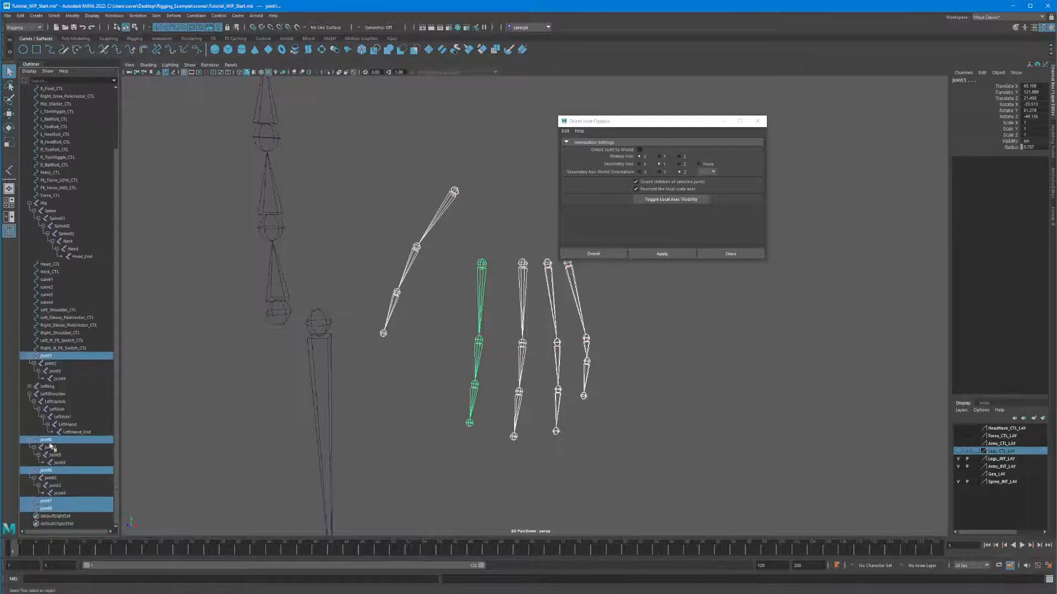
{"action": "left_click", "coordinate": [32, 501]}
{"action": "scroll", "coordinate": [37, 509], "scroll_direction": "down", "scroll_amount": 1}
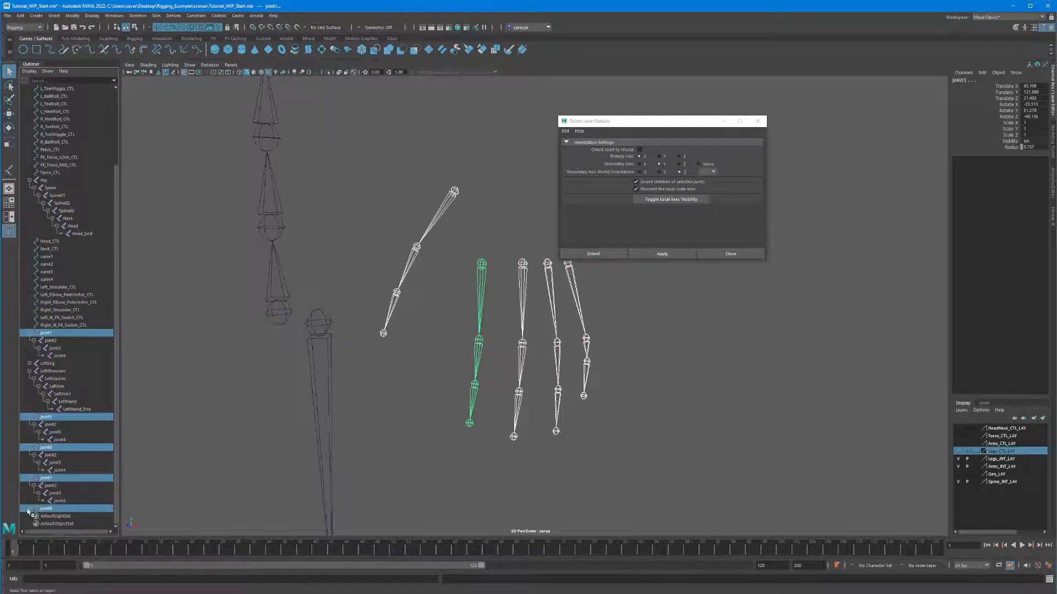
{"action": "left_click", "coordinate": [29, 509]}
{"action": "scroll", "coordinate": [51, 442], "scroll_direction": "down", "scroll_amount": 1}
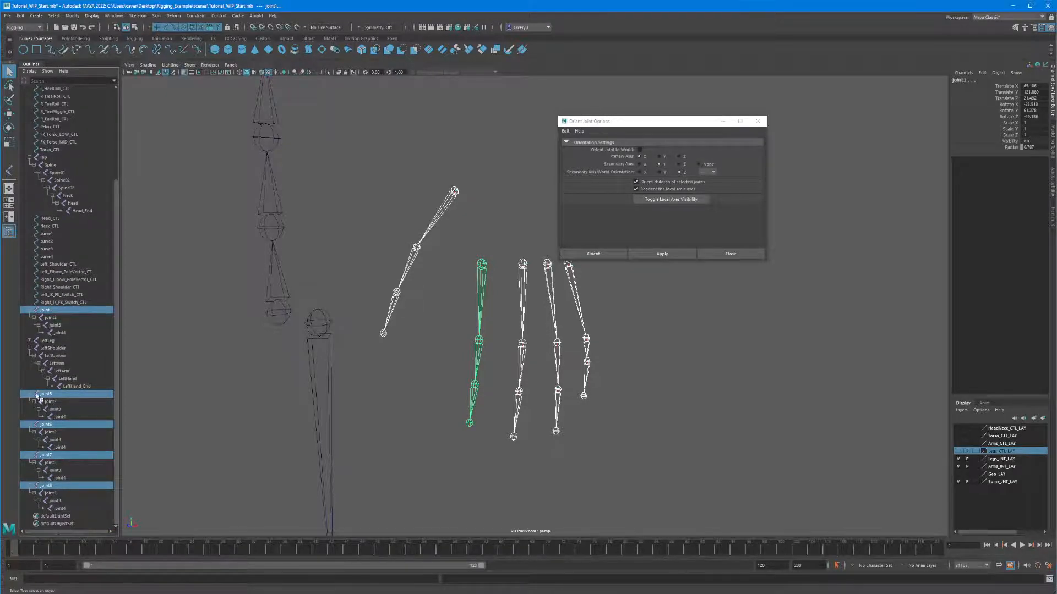
{"action": "left_click", "coordinate": [48, 311]}
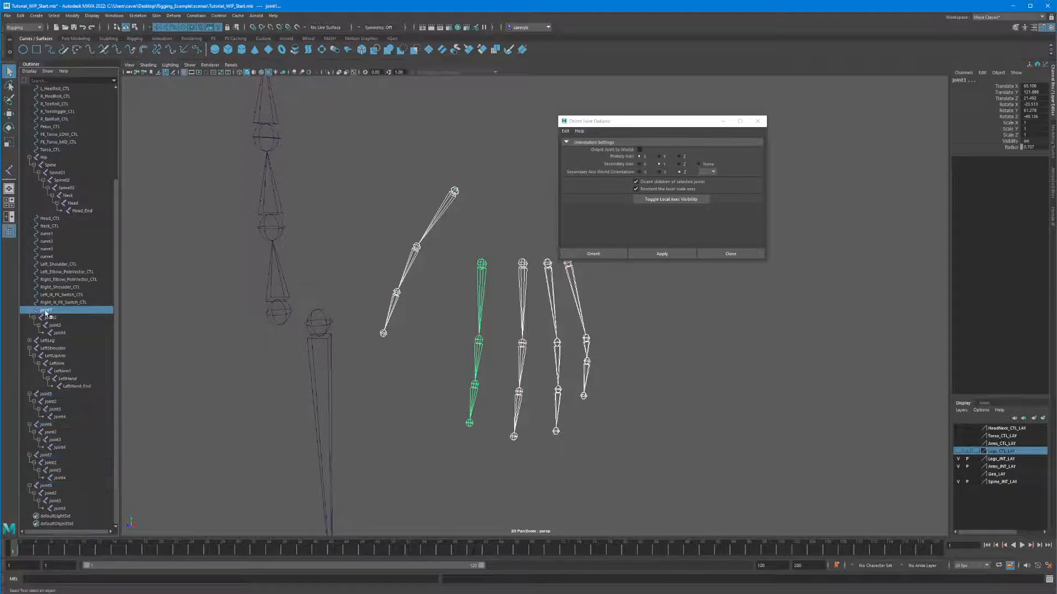
{"action": "left_click", "coordinate": [59, 509], "text": "shift"}
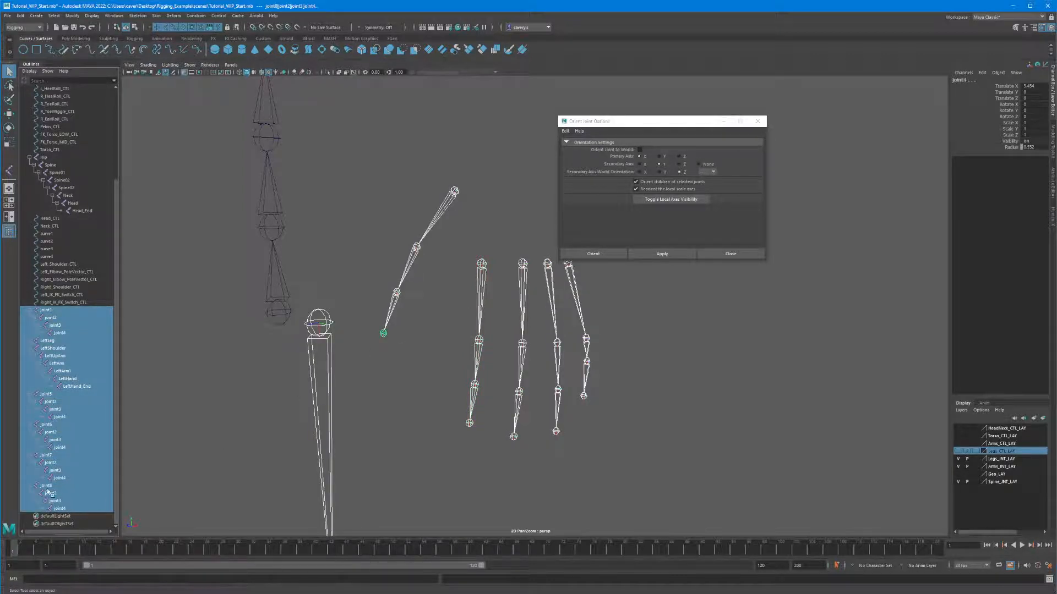
{"action": "left_click", "coordinate": [304, 330]}
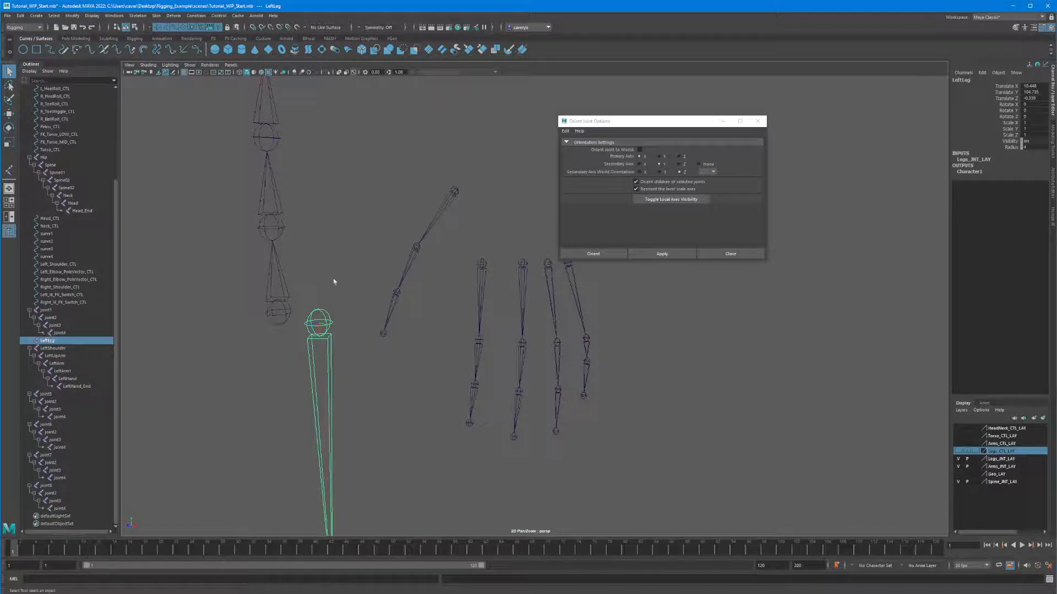
Step: Select every joint of the finger and thumb chains rooted at joint1, joint5, joint6, joint7 and joint8, leaving out the leg and arm joints
{"action": "left_click", "coordinate": [39, 395]}
{"action": "left_click", "coordinate": [58, 509], "text": "shift"}
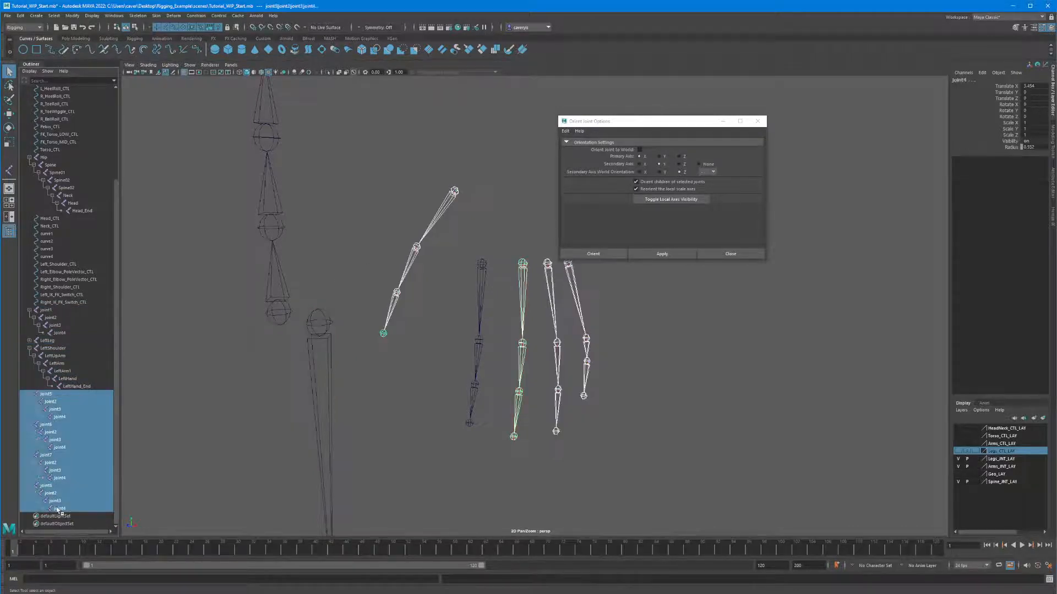
{"action": "scroll", "coordinate": [511, 320], "scroll_direction": "down", "scroll_amount": 1}
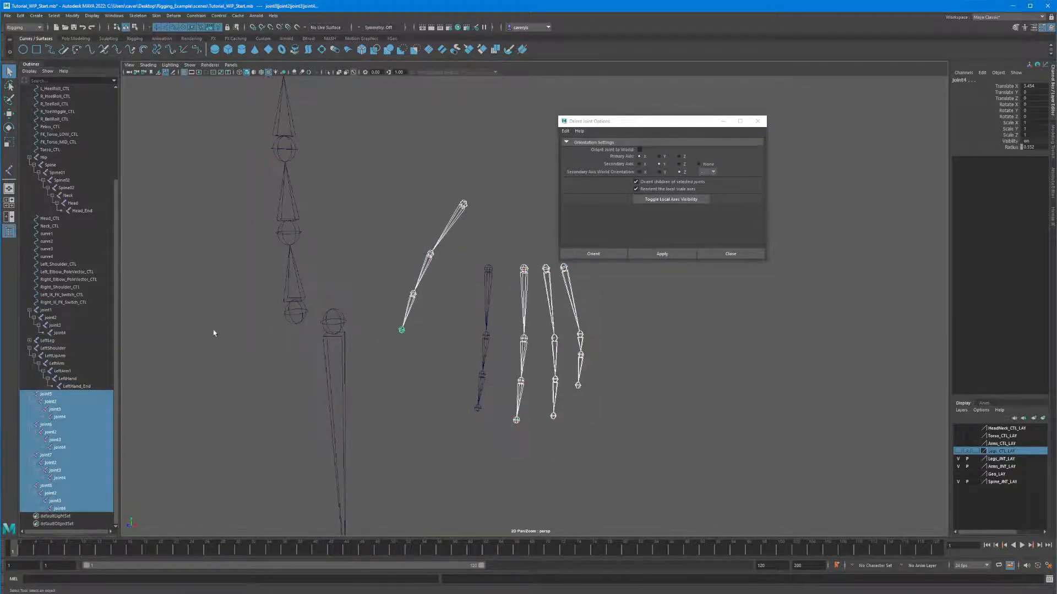
{"action": "left_click", "coordinate": [46, 312], "text": "ctrl"}
{"action": "left_click", "coordinate": [49, 319], "text": "ctrl"}
{"action": "left_click", "coordinate": [54, 325], "text": "ctrl"}
{"action": "left_click", "coordinate": [60, 336], "text": "ctrl"}
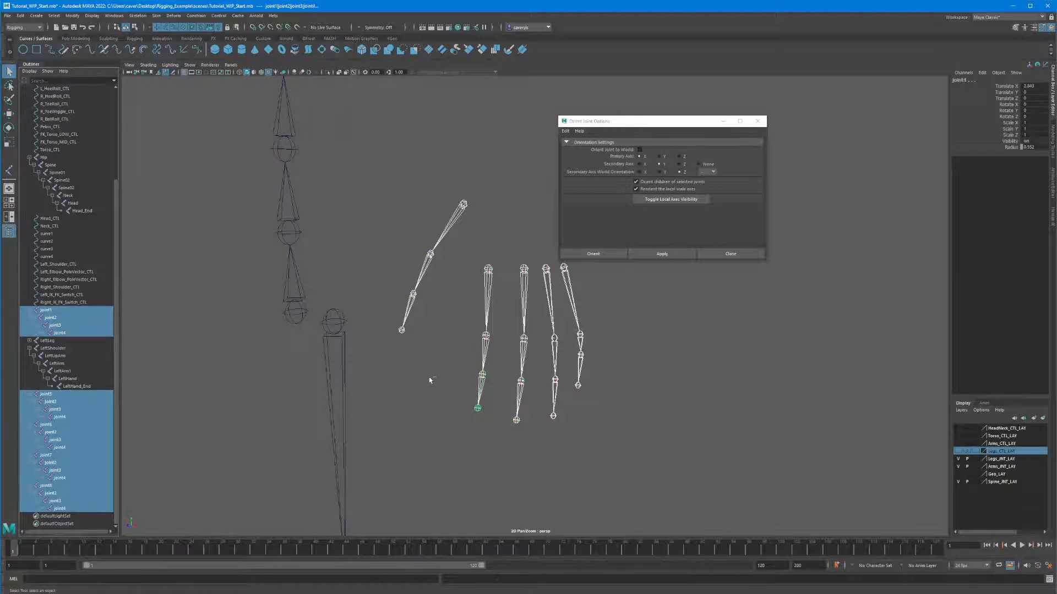
Step: Curl all selected finger and thumb joints together around their Y axis and show the Geo_LAY body geometry again
{"action": "left_click_drag", "start_coordinate": [430, 380], "coordinate": [335, 366], "text": "alt"}
{"action": "key", "text": "e"}
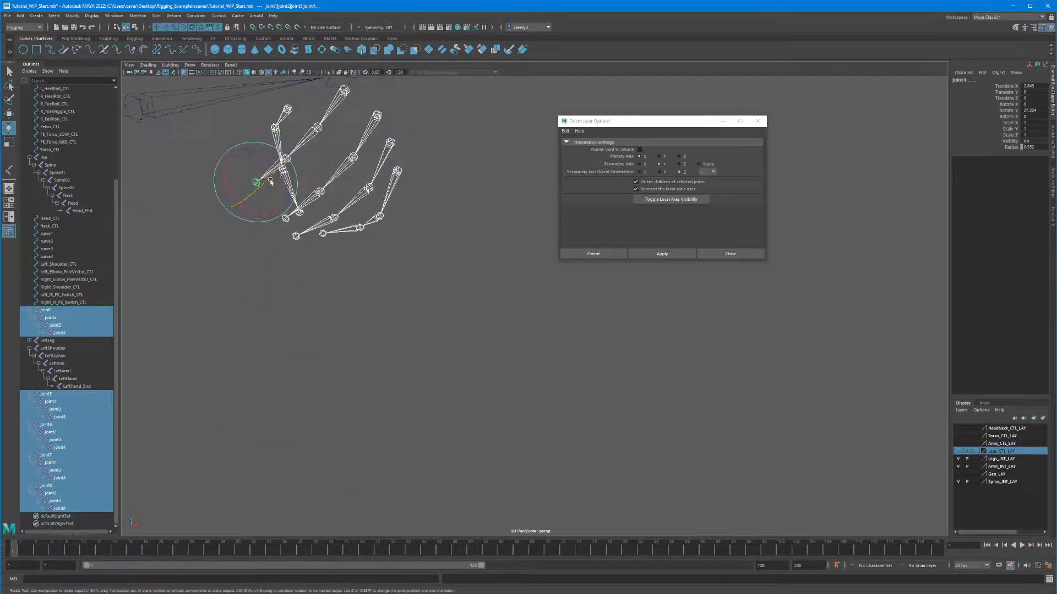
{"action": "left_click_drag", "start_coordinate": [271, 177], "coordinate": [326, 284]}
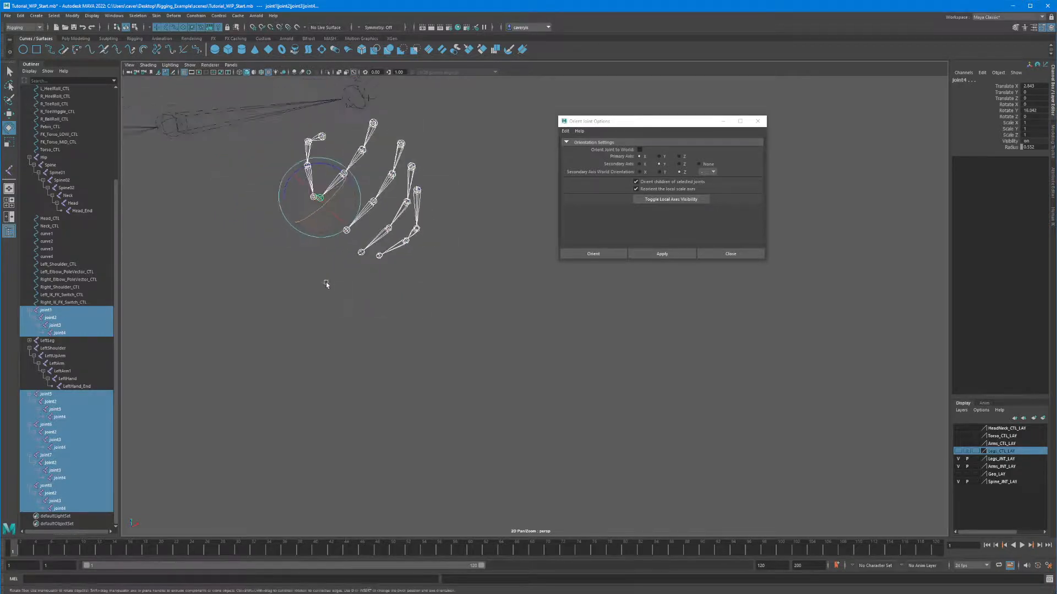
{"action": "left_click", "coordinate": [958, 475]}
{"action": "left_click_drag", "start_coordinate": [346, 235], "coordinate": [402, 300], "text": "alt"}
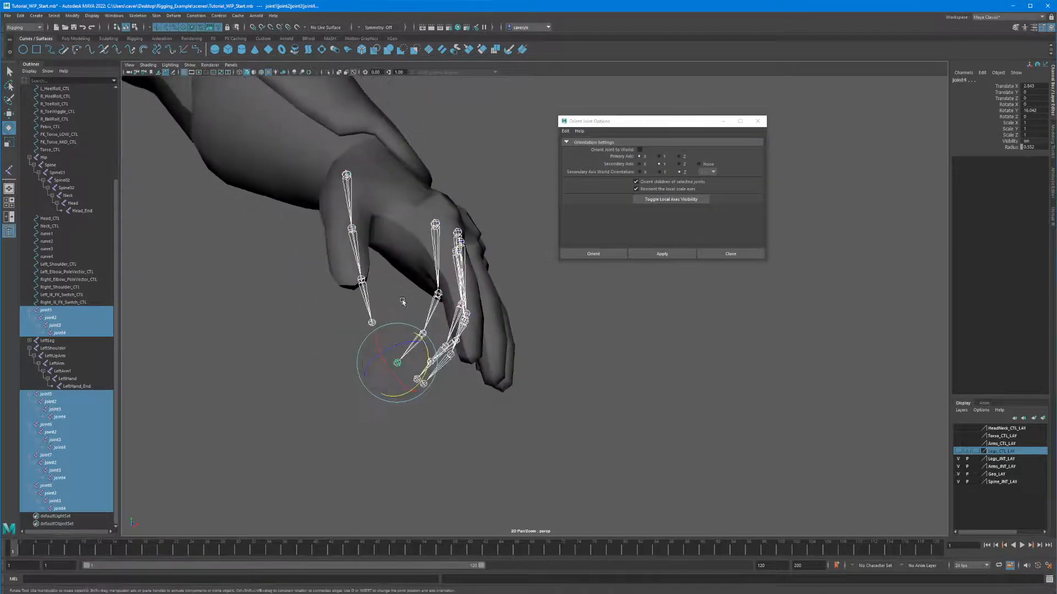
Step: Rotate the finger and thumb joints back until they lie straight inside the hand mesh, and clear the selection
{"action": "left_click_drag", "start_coordinate": [425, 350], "coordinate": [304, 338]}
{"action": "right_click_drag", "start_coordinate": [305, 339], "coordinate": [233, 325], "text": "alt"}
{"action": "left_click_drag", "start_coordinate": [234, 325], "coordinate": [319, 304], "text": "alt"}
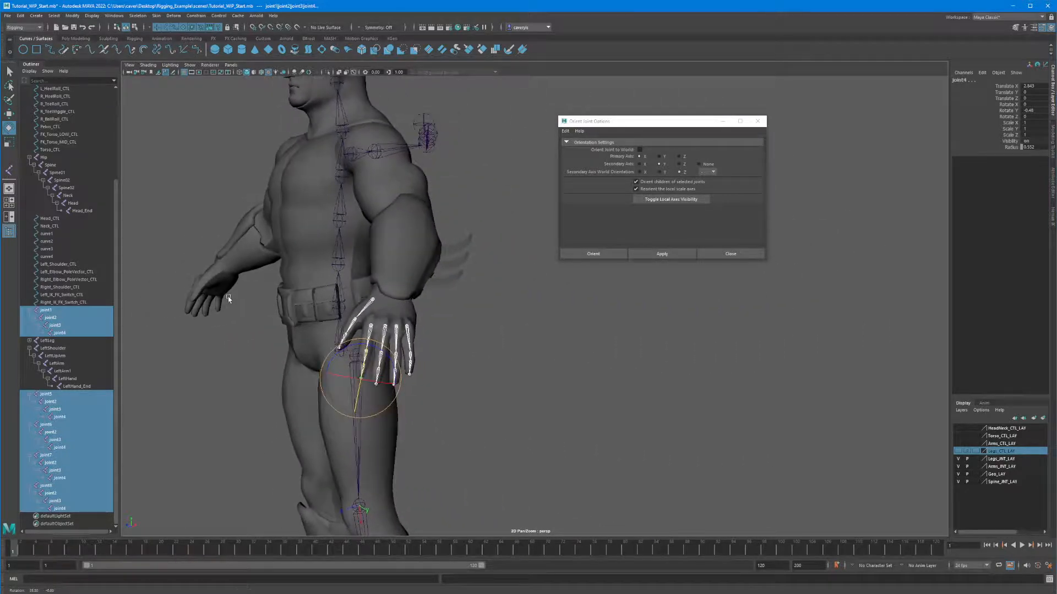
{"action": "mouse_move", "coordinate": [476, 316]}
{"action": "left_mouse_down", "text": "alt"}
{"action": "mouse_move", "coordinate": [445, 318]}
{"action": "mouse_move", "coordinate": [465, 314]}
{"action": "left_mouse_up", "text": "alt"}
{"action": "left_click_drag", "start_coordinate": [574, 297], "coordinate": [452, 273], "text": "alt"}
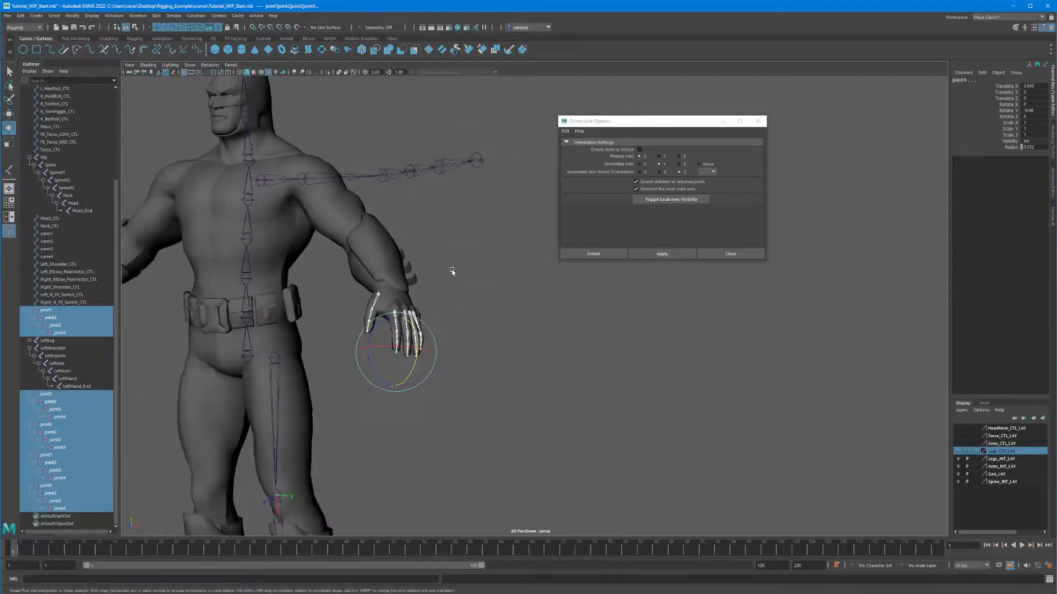
{"action": "left_click", "coordinate": [453, 273]}
{"action": "left_click_drag", "start_coordinate": [420, 323], "coordinate": [422, 332], "text": "alt"}
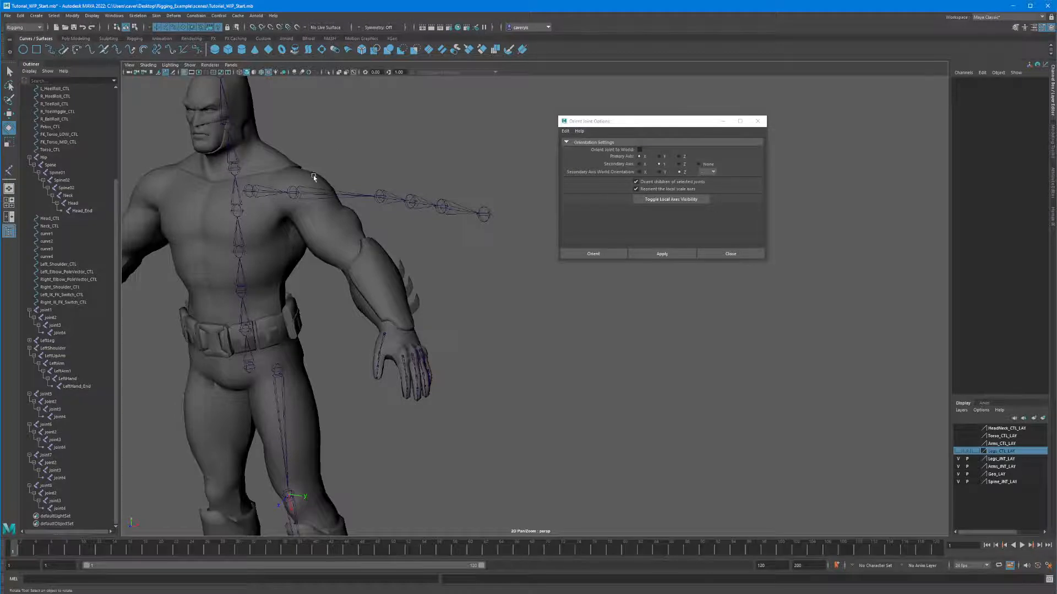
Step: Rotate the LeftUpArm joint down about 42 degrees around Z so the arm chain follows the arm mesh
{"action": "left_click", "coordinate": [312, 175]}
{"action": "left_click_drag", "start_coordinate": [317, 175], "coordinate": [334, 307]}
{"action": "middle_click_drag", "start_coordinate": [334, 306], "coordinate": [422, 178], "text": "alt"}
{"action": "right_click_drag", "start_coordinate": [516, 241], "coordinate": [634, 278], "text": "alt"}
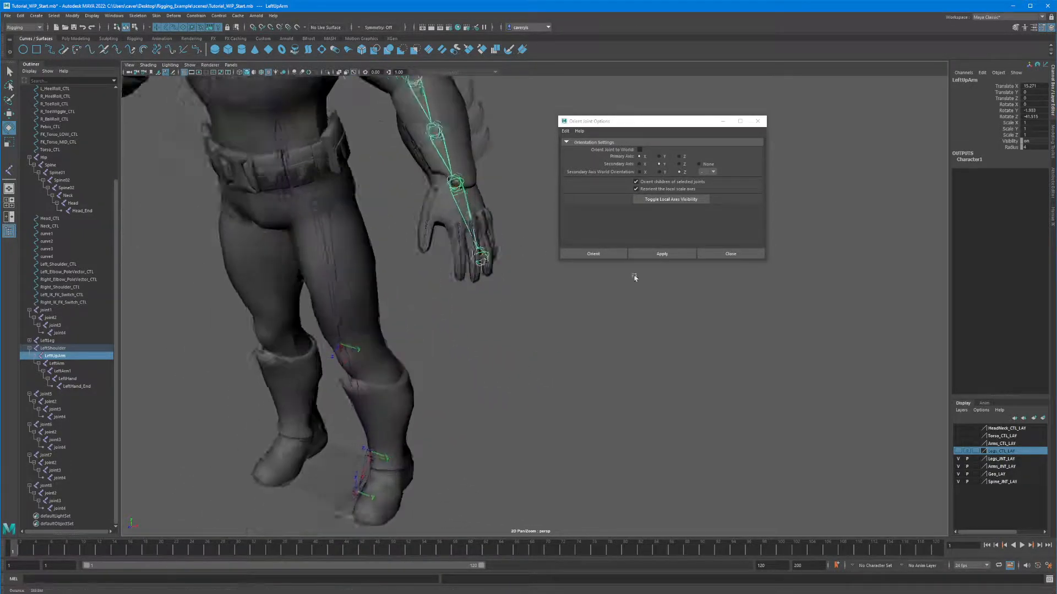
Step: Delete the LeftHand_End joint at the end of the left hand
{"action": "scroll", "coordinate": [634, 278], "scroll_direction": "up", "scroll_amount": 2}
{"action": "left_click", "coordinate": [457, 249]}
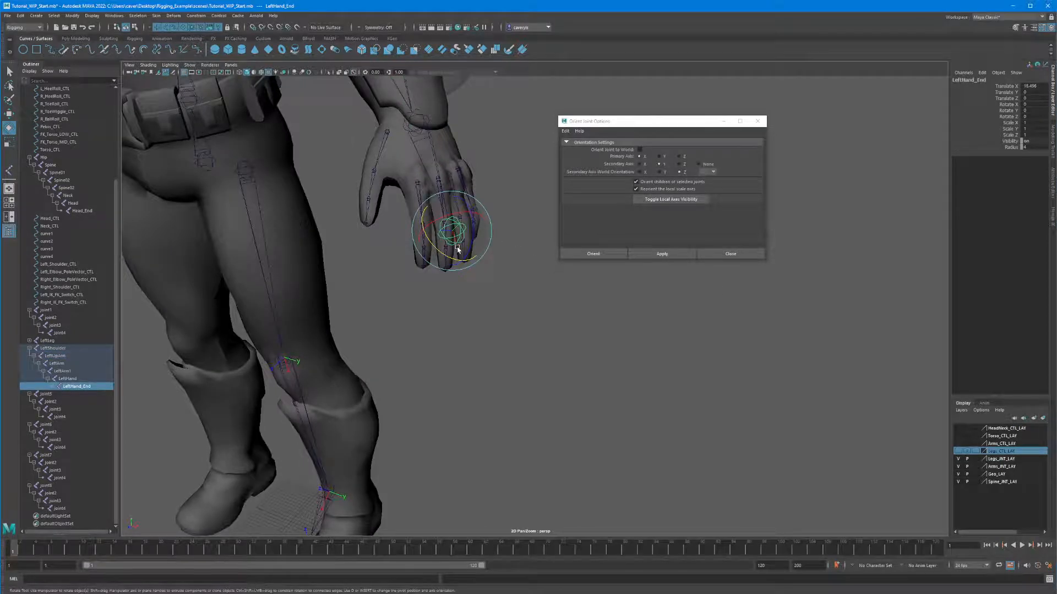
{"action": "key", "text": "Delete"}
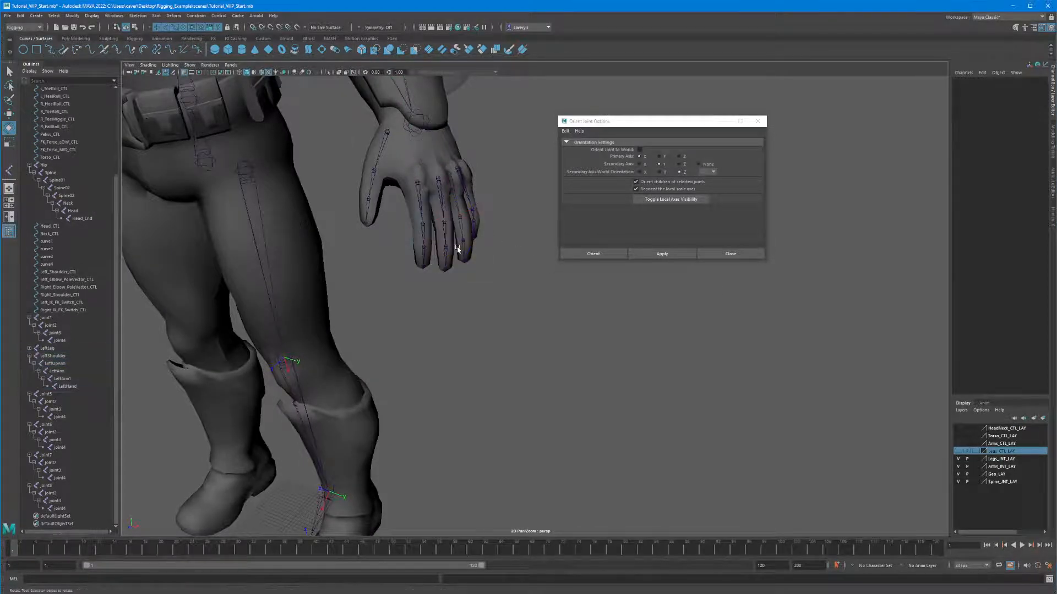
{"action": "left_click_drag", "start_coordinate": [447, 165], "coordinate": [436, 166], "text": "alt"}
{"action": "middle_click_drag", "start_coordinate": [442, 165], "coordinate": [453, 206], "text": "alt"}
Step: Parent the thumb and four finger root joints, joint8, joint1, joint5, joint6 and joint7, to the LeftHand joint
{"action": "left_click", "coordinate": [387, 191]}
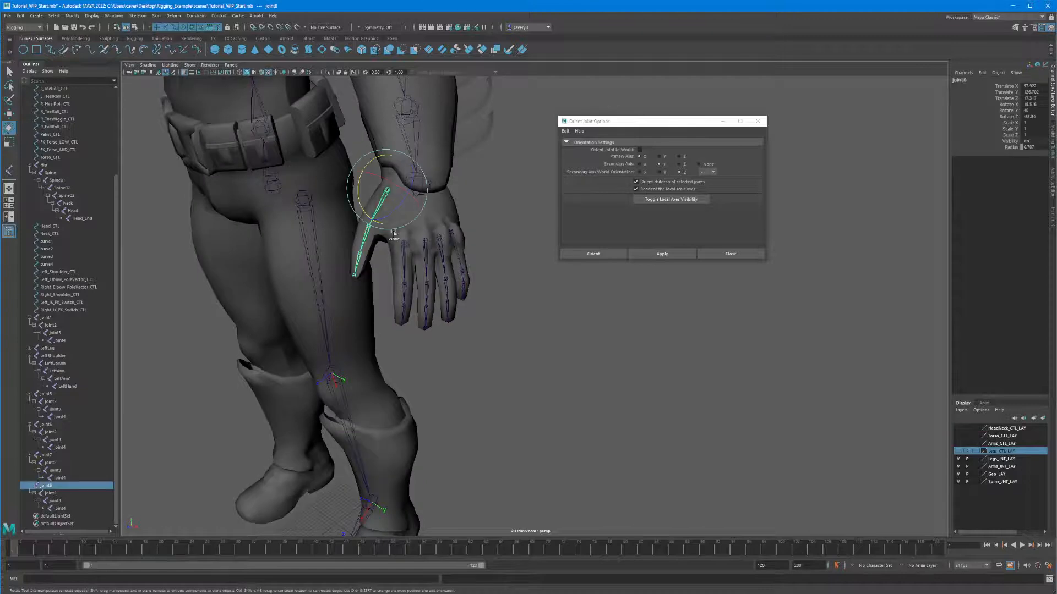
{"action": "left_click", "coordinate": [403, 244], "text": "shift"}
{"action": "key", "text": "q"}
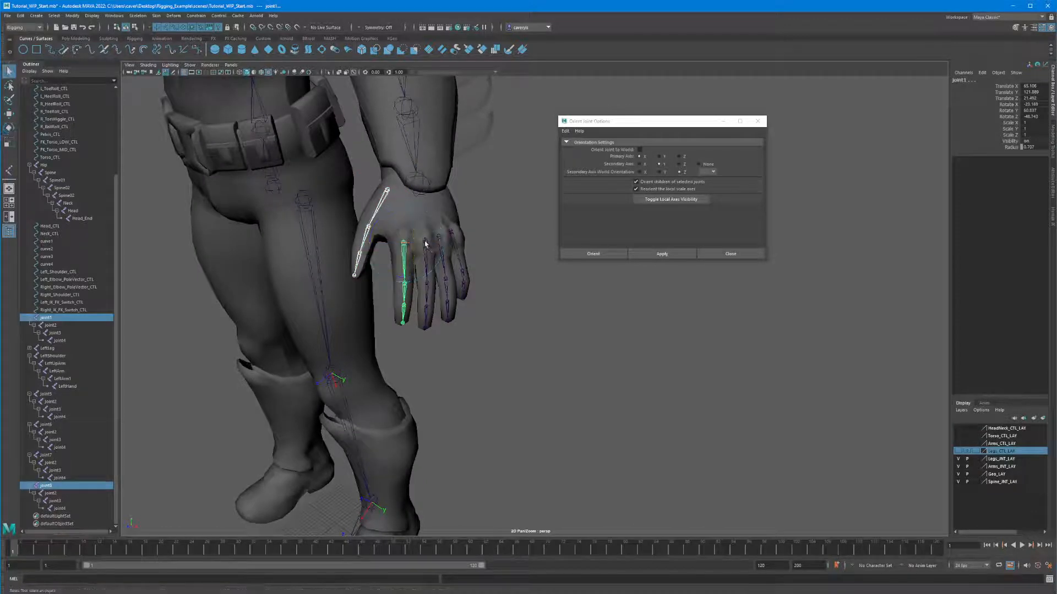
{"action": "left_click", "coordinate": [425, 244], "text": "shift"}
{"action": "left_click", "coordinate": [439, 237], "text": "shift"}
{"action": "left_click", "coordinate": [451, 232], "text": "shift"}
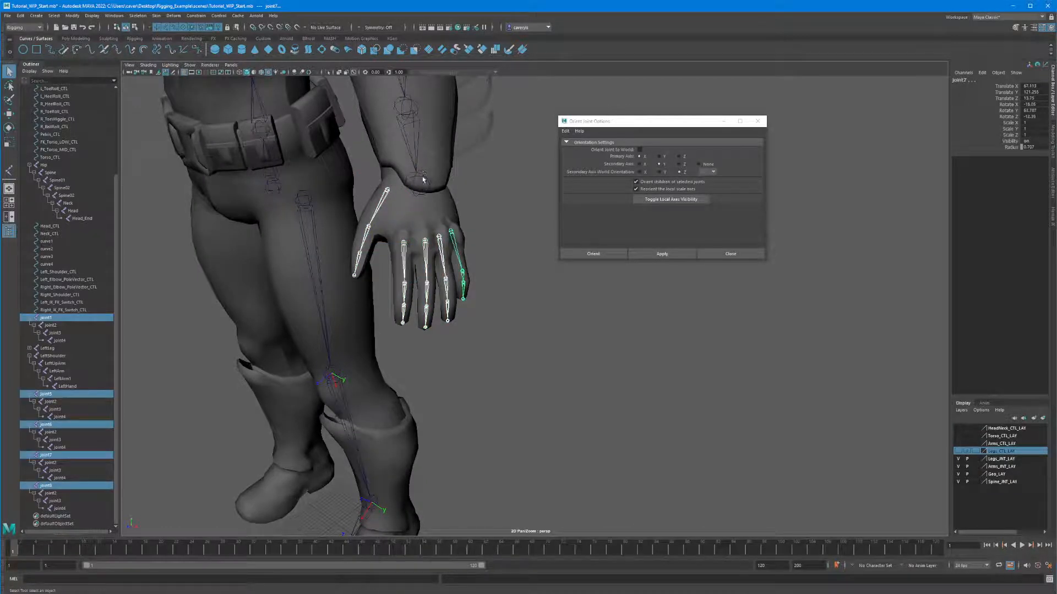
{"action": "left_click", "coordinate": [423, 192], "text": "shift"}
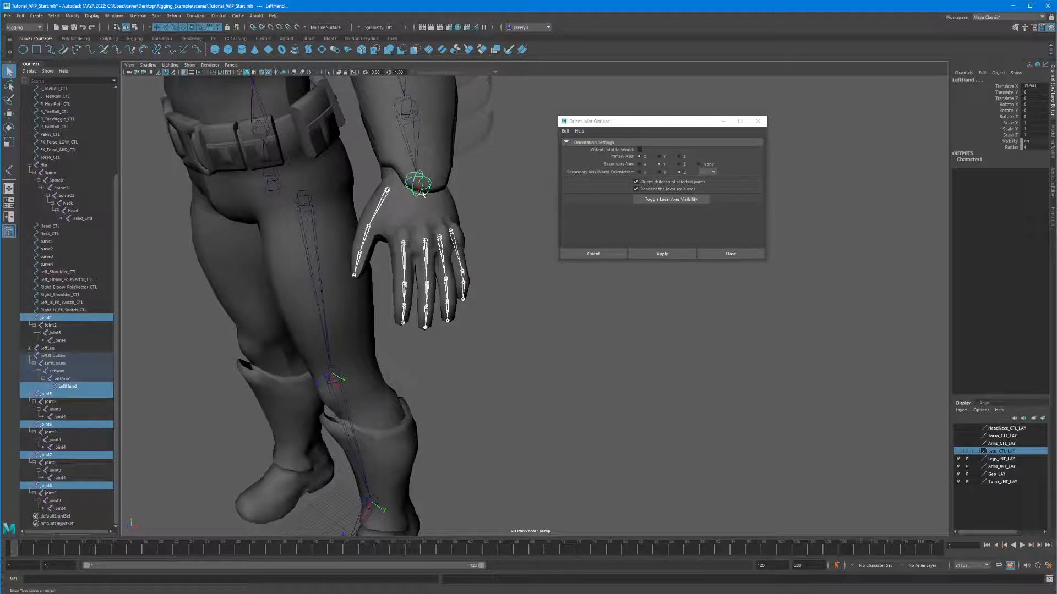
{"action": "key", "text": "p"}
{"action": "right_click_drag", "start_coordinate": [423, 194], "coordinate": [308, 200], "text": "alt"}
{"action": "left_click_drag", "start_coordinate": [275, 200], "coordinate": [372, 179], "text": "alt"}
{"action": "scroll", "coordinate": [407, 168], "scroll_direction": "down", "scroll_amount": 4}
{"action": "middle_click_drag", "start_coordinate": [477, 151], "coordinate": [297, 213], "text": "alt"}
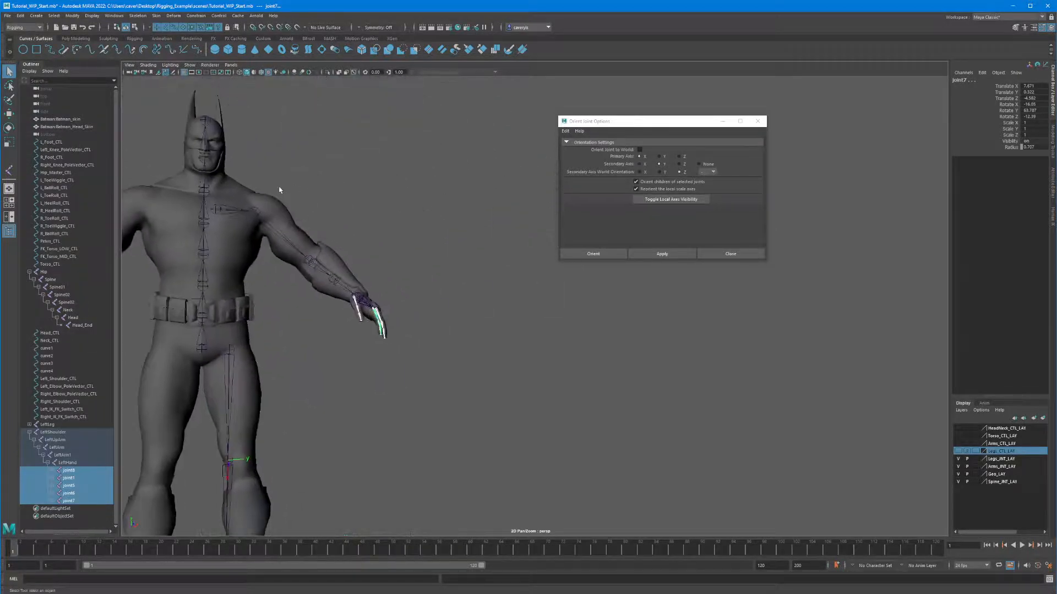
Step: Set the LeftUpArm joint's X, Y and Z rotation to 0
{"action": "left_click", "coordinate": [261, 222]}
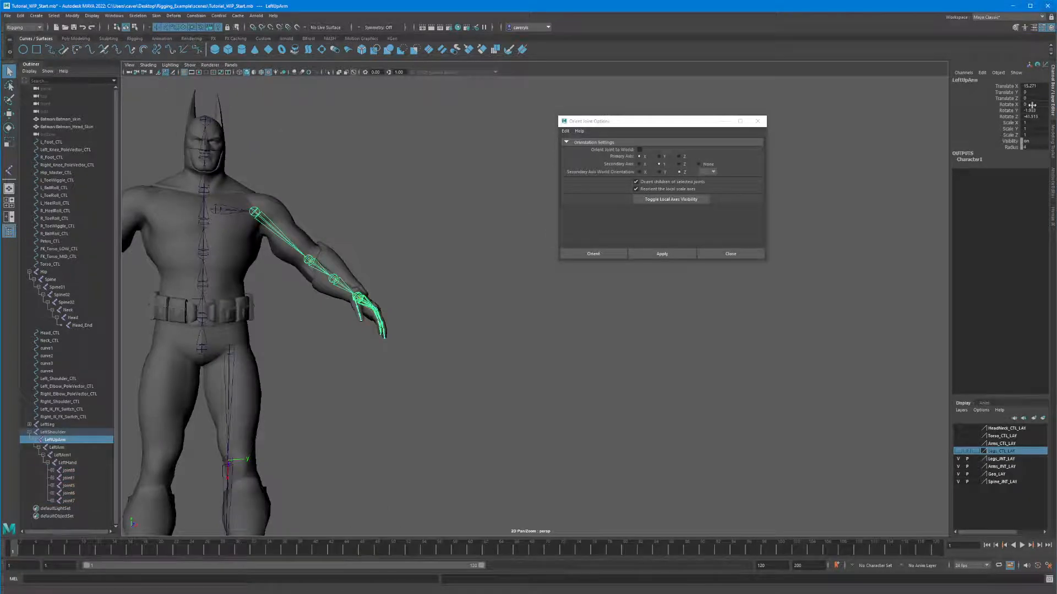
{"action": "left_click_drag", "start_coordinate": [1032, 105], "coordinate": [1033, 116]}
{"action": "type", "text": "0"}
{"action": "key", "text": "Return"}
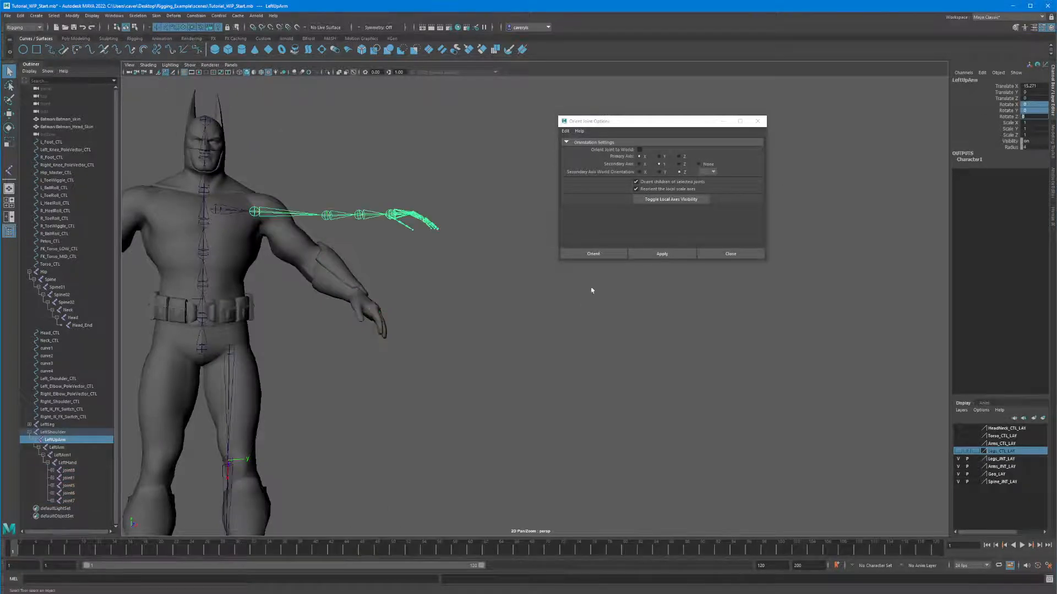
Step: Examine the straightened left arm chain from several angles and check the rotation values of finger root joint1
{"action": "left_click_drag", "start_coordinate": [592, 290], "coordinate": [406, 224], "text": "alt"}
{"action": "right_click_drag", "start_coordinate": [406, 224], "coordinate": [486, 345], "text": "alt"}
{"action": "left_click_drag", "start_coordinate": [486, 344], "coordinate": [390, 332], "text": "alt"}
{"action": "middle_click_drag", "start_coordinate": [389, 332], "coordinate": [451, 313], "text": "alt"}
{"action": "right_click_drag", "start_coordinate": [450, 314], "coordinate": [308, 317], "text": "alt"}
{"action": "left_click_drag", "start_coordinate": [309, 317], "coordinate": [292, 315], "text": "alt"}
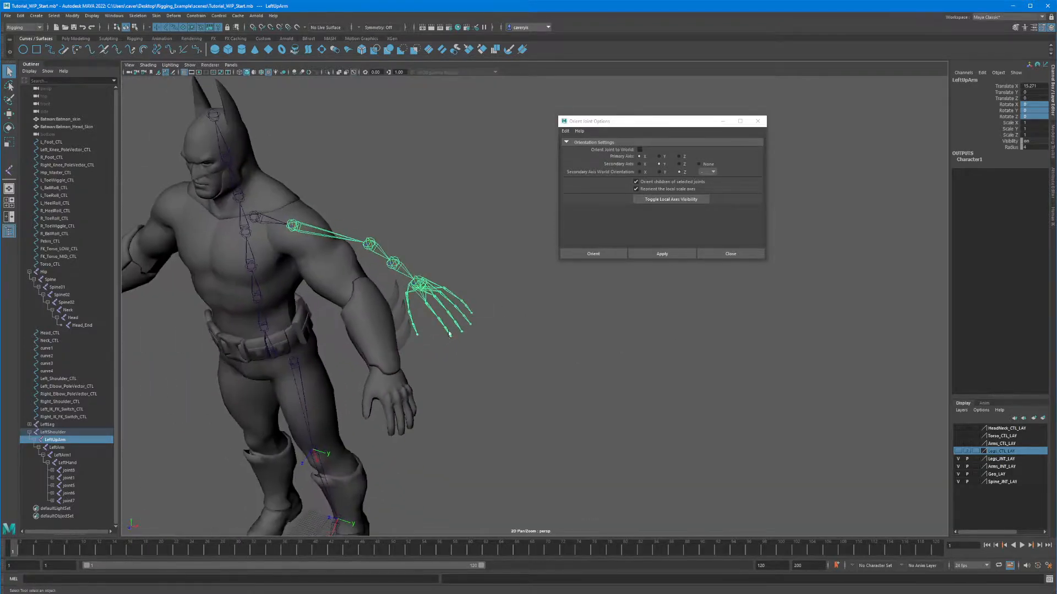
{"action": "mouse_move", "coordinate": [433, 286]}
{"action": "left_mouse_down", "text": "alt"}
{"action": "mouse_move", "coordinate": [472, 265]}
{"action": "mouse_move", "coordinate": [437, 283]}
{"action": "mouse_move", "coordinate": [387, 268]}
{"action": "mouse_move", "coordinate": [443, 277]}
{"action": "left_mouse_up", "text": "alt"}
{"action": "left_click", "coordinate": [447, 280]}
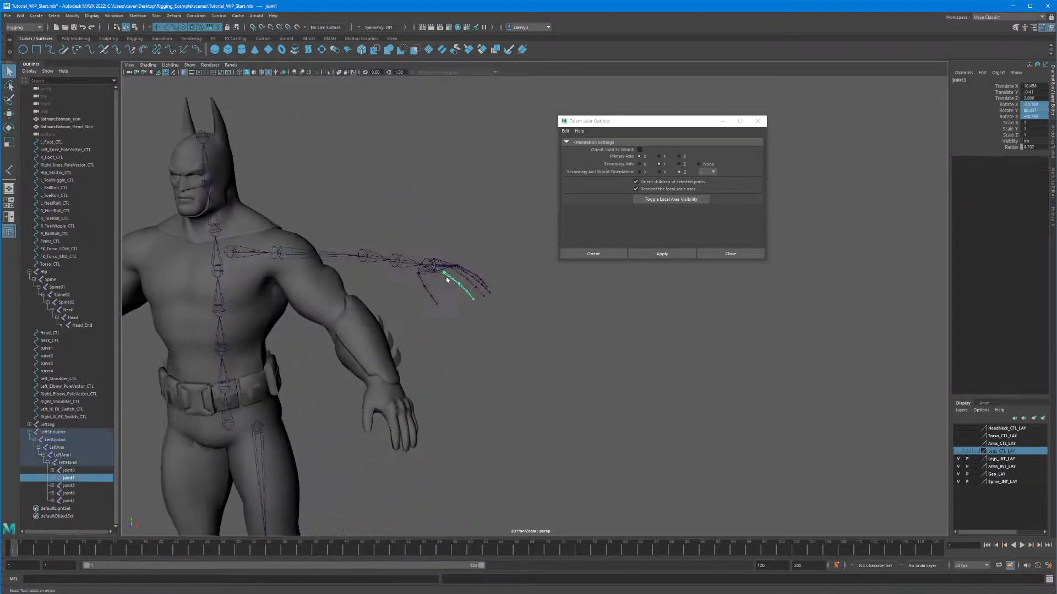
{"action": "scroll", "coordinate": [472, 296], "scroll_direction": "down", "scroll_amount": 3}
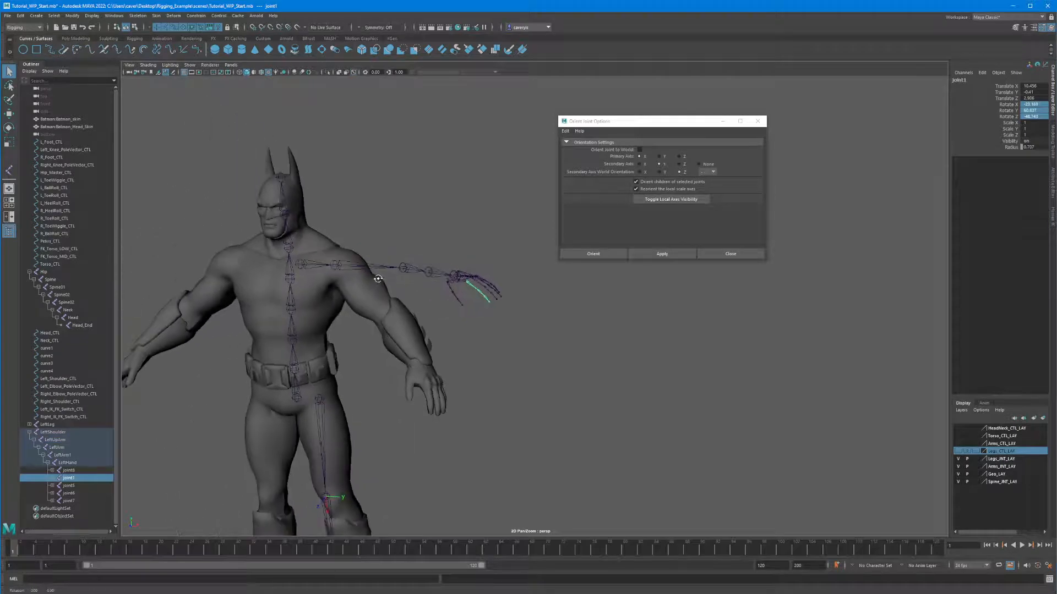
{"action": "left_click", "coordinate": [453, 250]}
{"action": "left_click_drag", "start_coordinate": [474, 283], "coordinate": [571, 344], "text": "alt"}
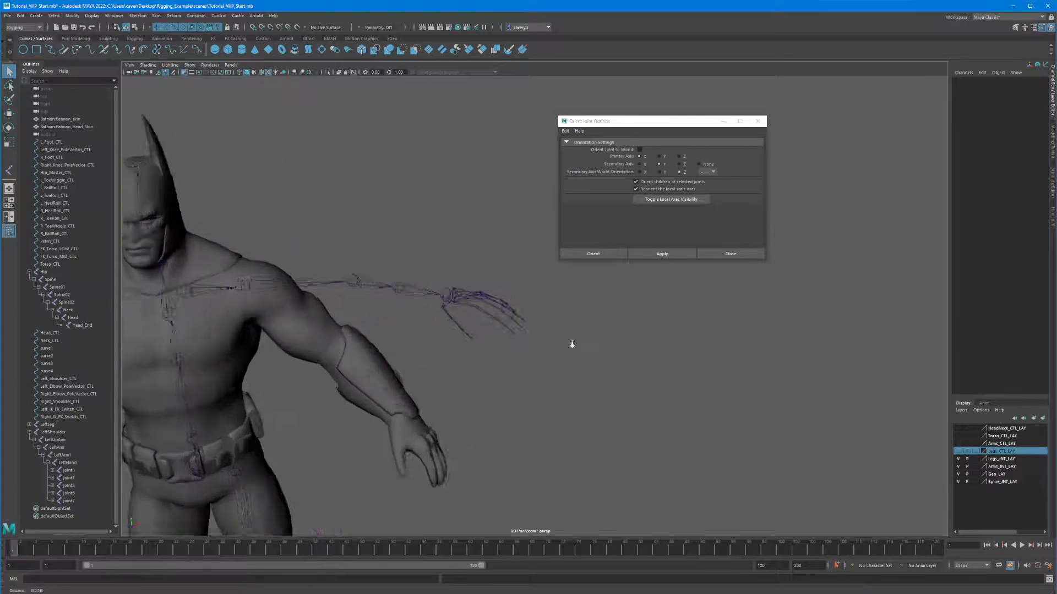
Step: Freeze the transformations of the thumb root and the four finger root joints of the left hand
{"action": "scroll", "coordinate": [571, 344], "scroll_direction": "up", "scroll_amount": 4}
{"action": "left_click", "coordinate": [405, 323]}
{"action": "left_click", "coordinate": [447, 309], "text": "shift"}
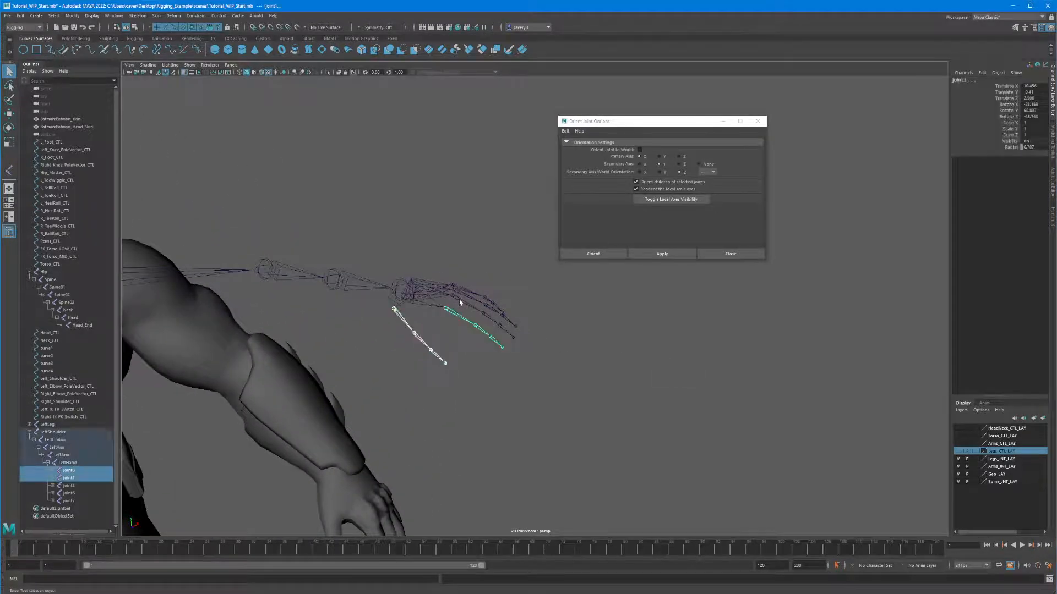
{"action": "left_click", "coordinate": [452, 297], "text": "shift"}
{"action": "left_click", "coordinate": [455, 291], "text": "shift"}
{"action": "left_click", "coordinate": [463, 291], "text": "shift"}
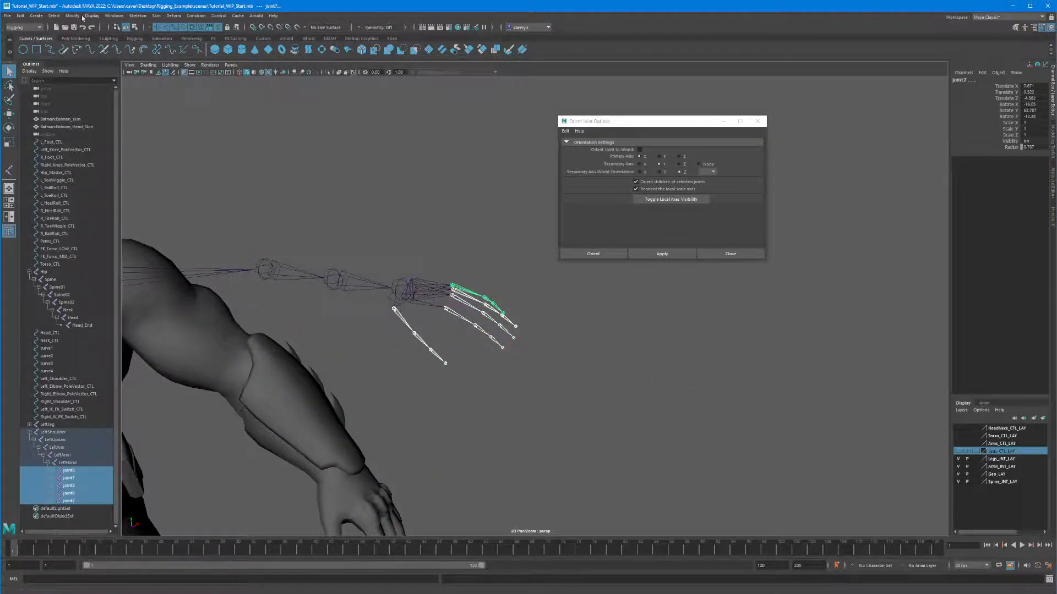
{"action": "left_click", "coordinate": [65, 17]}
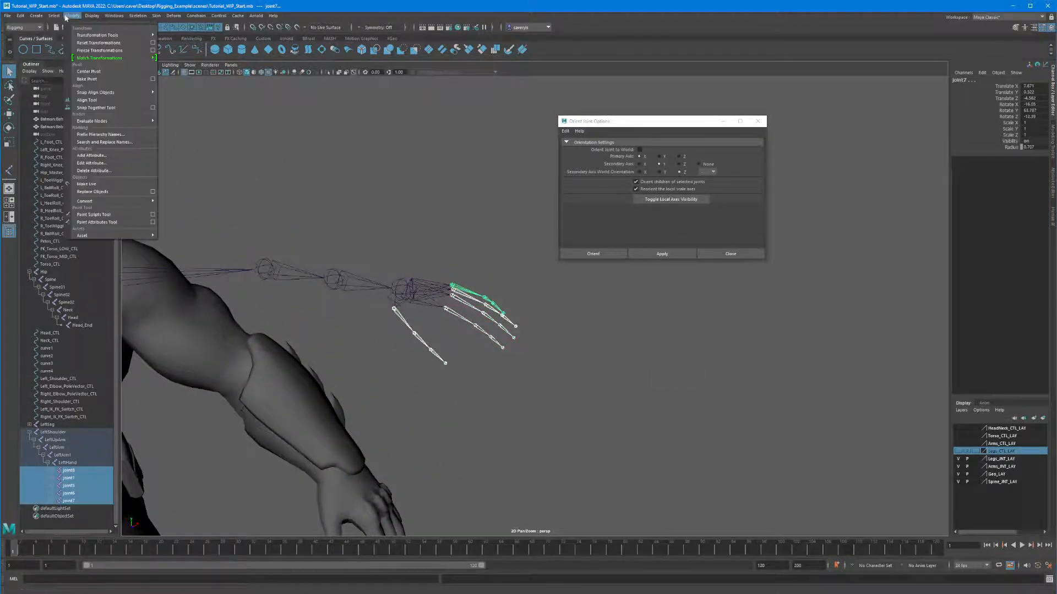
{"action": "left_click", "coordinate": [93, 50]}
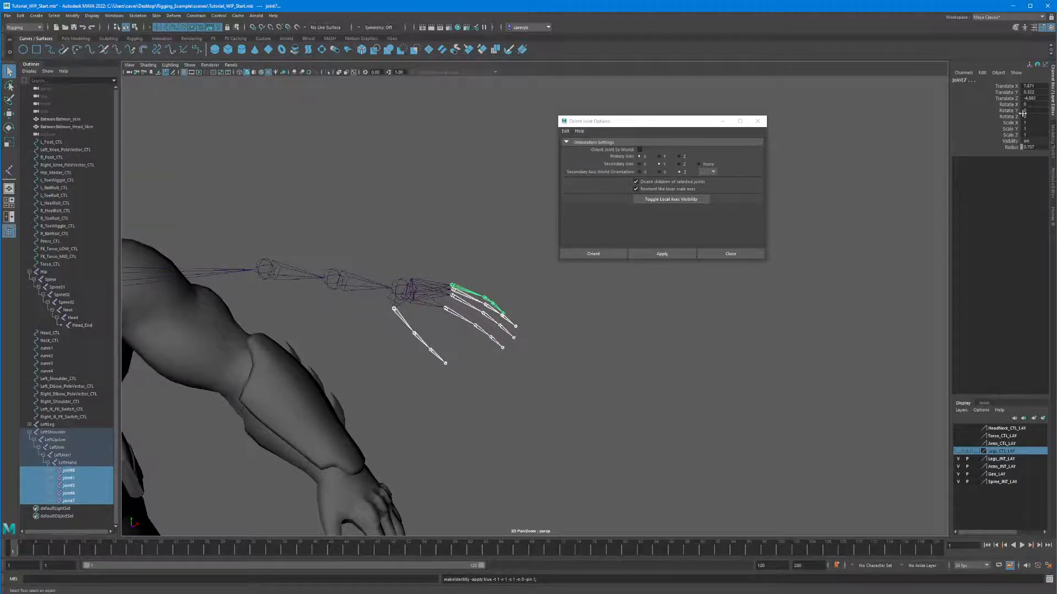
Step: Parent the LeftShoulder joint to the uppermost spine joint, just below the neck
{"action": "left_click_drag", "start_coordinate": [529, 396], "coordinate": [491, 391], "text": "alt"}
{"action": "left_click_drag", "start_coordinate": [388, 345], "coordinate": [389, 281], "text": "alt"}
{"action": "left_click", "coordinate": [456, 296]}
{"action": "right_click_drag", "start_coordinate": [390, 281], "coordinate": [299, 278], "text": "alt"}
{"action": "left_click_drag", "start_coordinate": [299, 278], "coordinate": [408, 292], "text": "alt"}
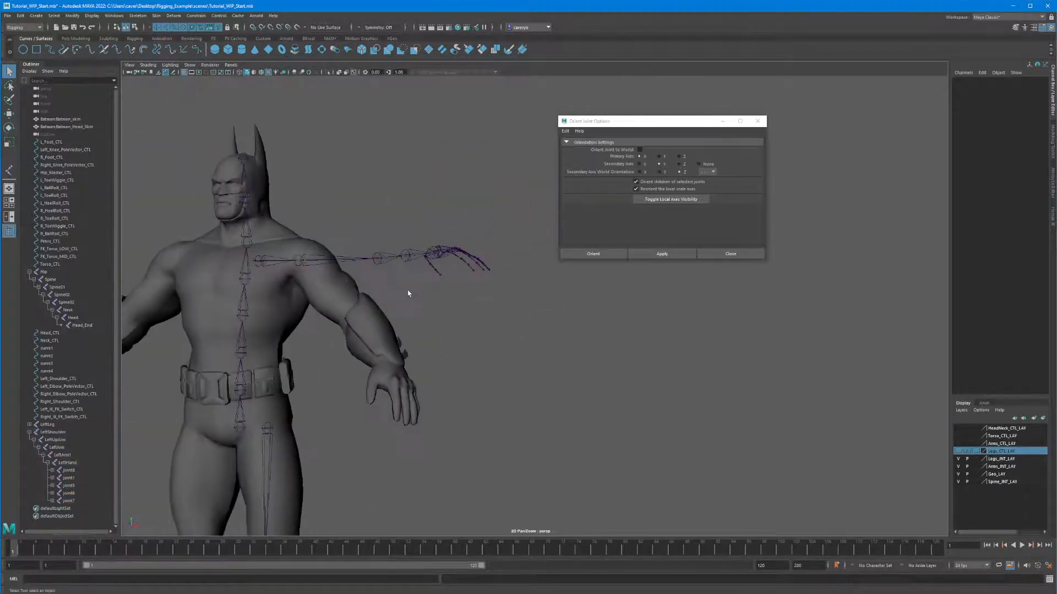
{"action": "right_click_drag", "start_coordinate": [408, 292], "coordinate": [377, 287], "text": "alt"}
{"action": "left_click", "coordinate": [299, 265]}
{"action": "left_click", "coordinate": [286, 283], "text": "shift"}
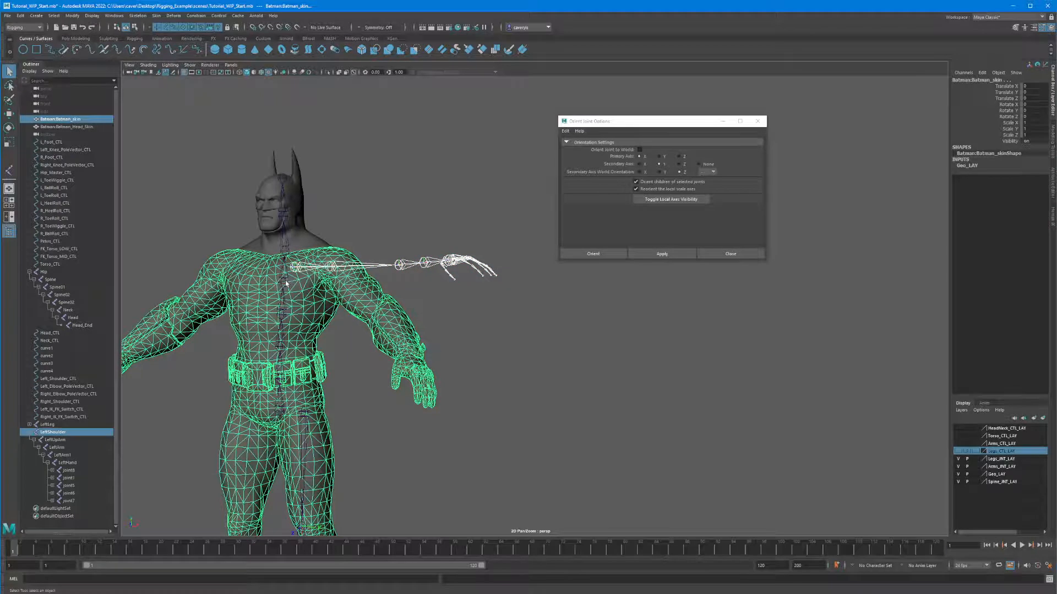
{"action": "left_click", "coordinate": [297, 286], "text": "shift"}
{"action": "left_click", "coordinate": [286, 274], "text": "shift"}
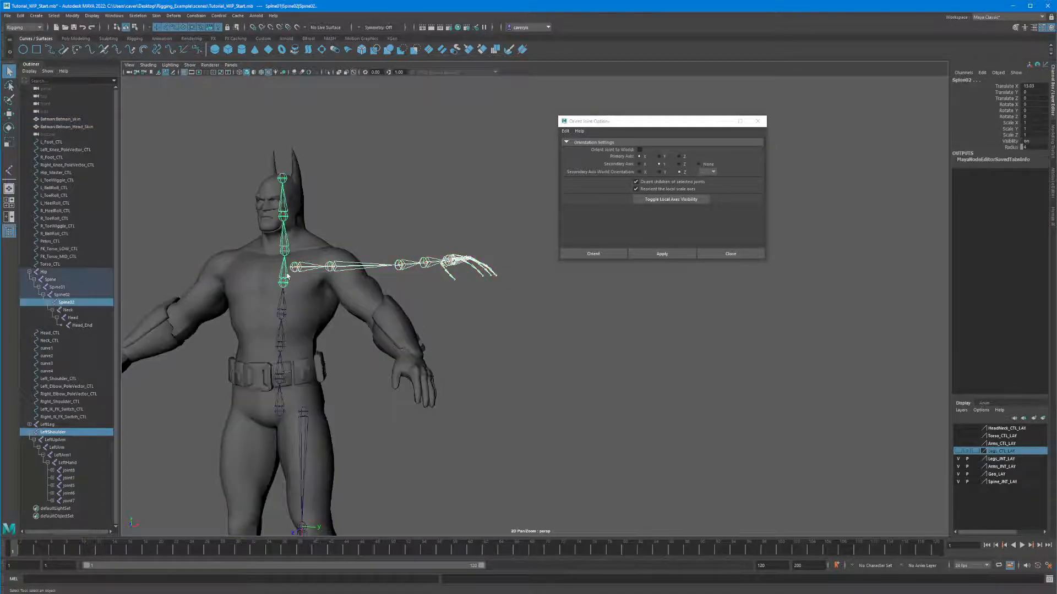
{"action": "left_click_drag", "start_coordinate": [286, 276], "coordinate": [316, 277], "text": "alt"}
{"action": "key", "text": "p"}
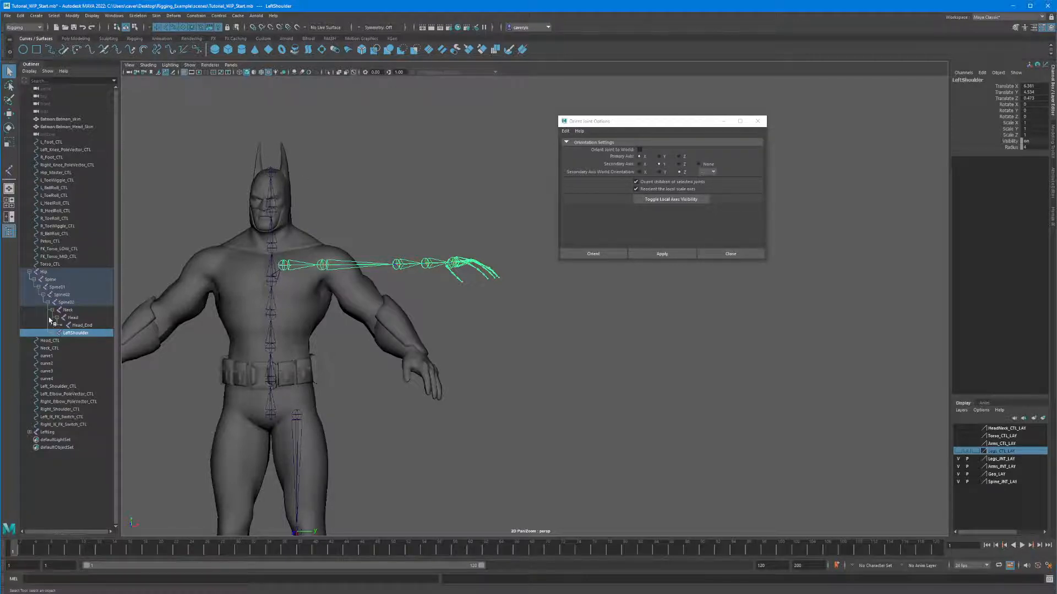
Step: Expand the whole hierarchy under LeftShoulder, check the joints of the thumb chain one by one, and clear the selection
{"action": "left_click", "coordinate": [54, 334], "text": "shift"}
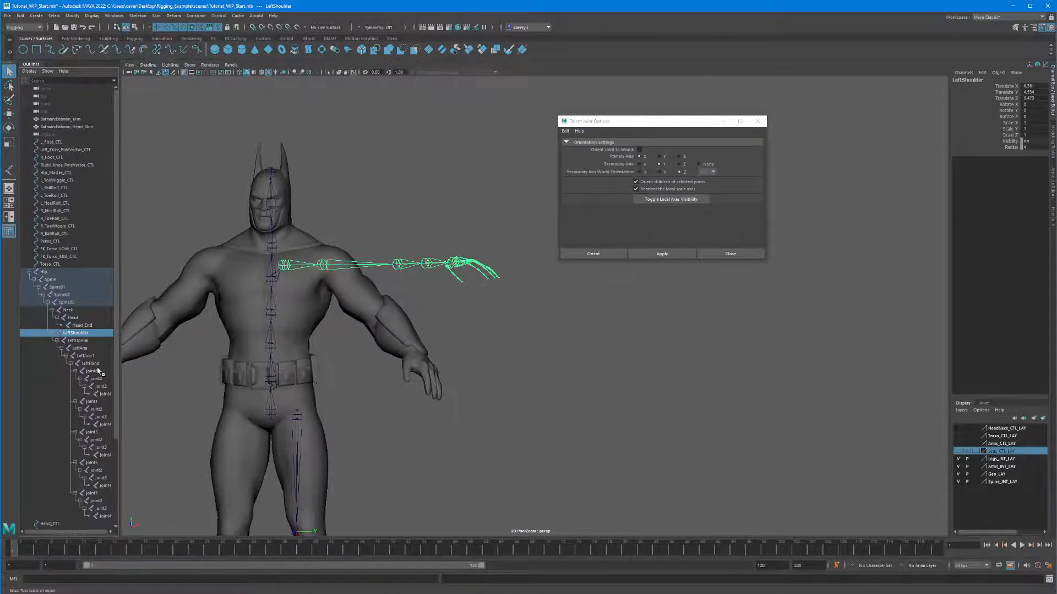
{"action": "left_click", "coordinate": [94, 372]}
{"action": "left_click", "coordinate": [97, 380]}
{"action": "left_click", "coordinate": [100, 386]}
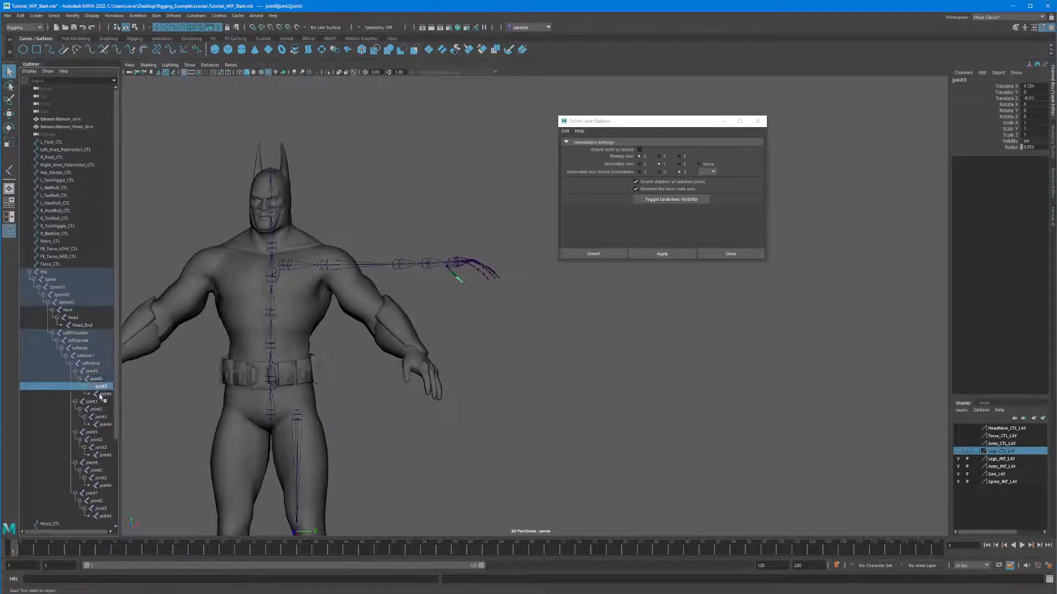
{"action": "left_click", "coordinate": [105, 395]}
{"action": "left_click_drag", "start_coordinate": [583, 281], "coordinate": [446, 319], "text": "alt"}
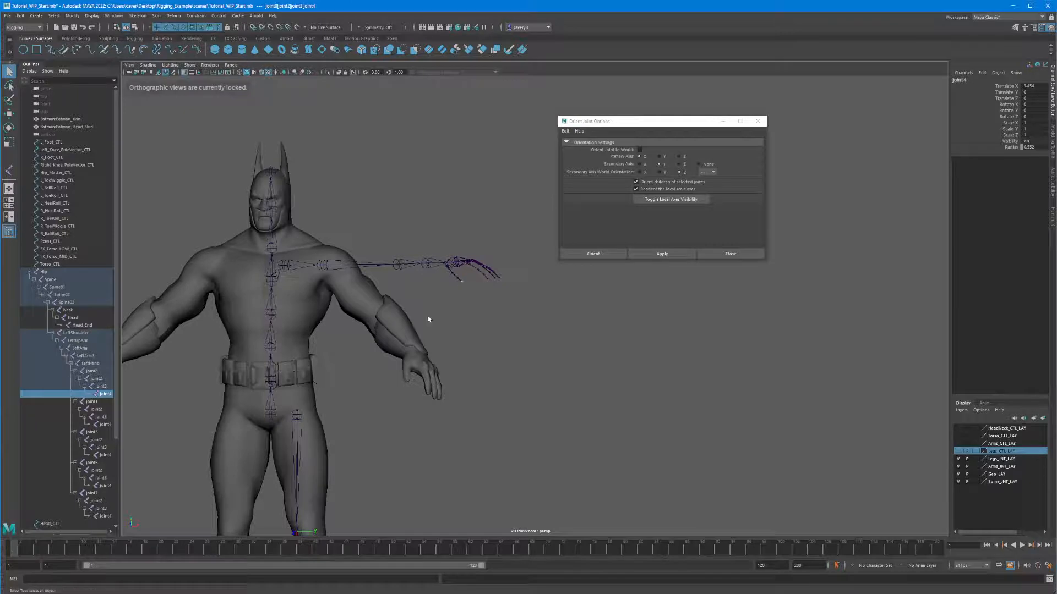
{"action": "left_click", "coordinate": [428, 289]}
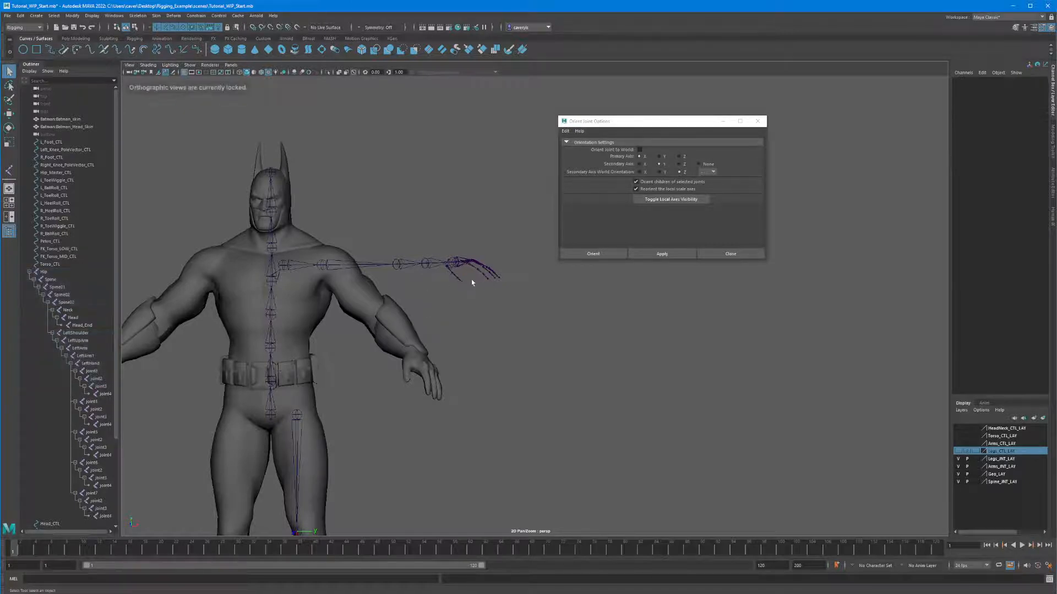
{"action": "left_click_drag", "start_coordinate": [471, 279], "coordinate": [474, 298], "text": "alt"}
{"action": "left_click_drag", "start_coordinate": [433, 329], "coordinate": [391, 298], "text": "alt"}
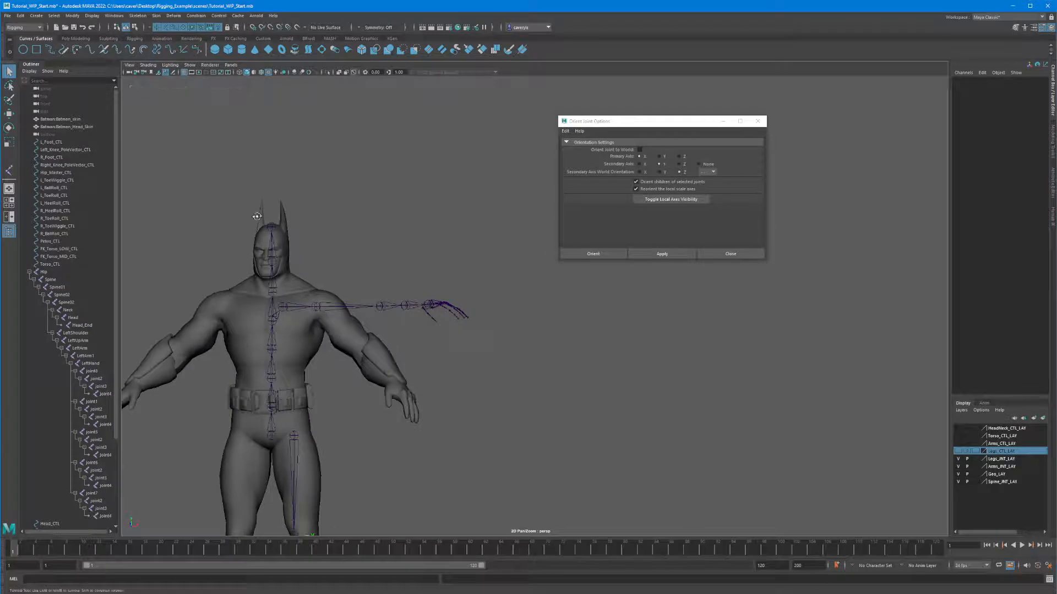
{"action": "left_click_drag", "start_coordinate": [257, 216], "coordinate": [308, 194], "text": "alt"}
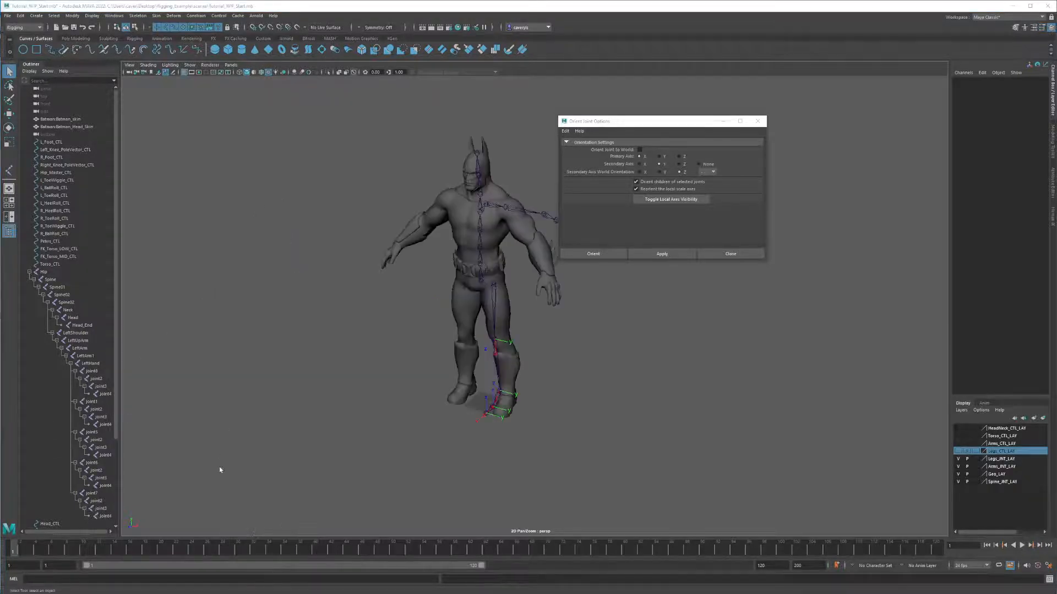
{"action": "left_click_drag", "start_coordinate": [252, 427], "coordinate": [266, 328], "text": "alt"}
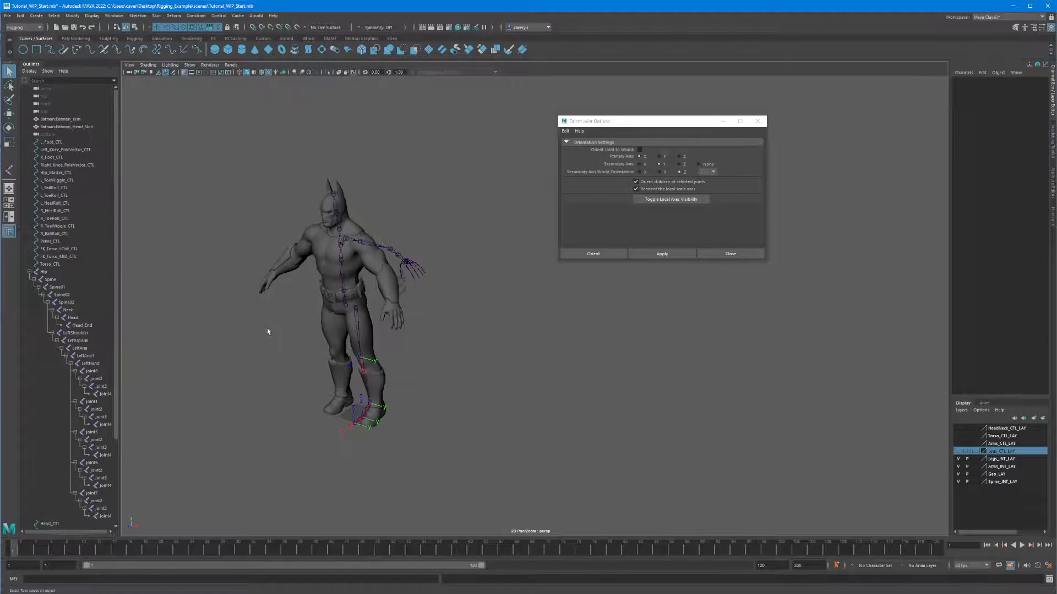
{"action": "right_click_drag", "start_coordinate": [266, 328], "coordinate": [354, 344], "text": "alt"}
{"action": "left_click_drag", "start_coordinate": [355, 343], "coordinate": [519, 484], "text": "alt"}
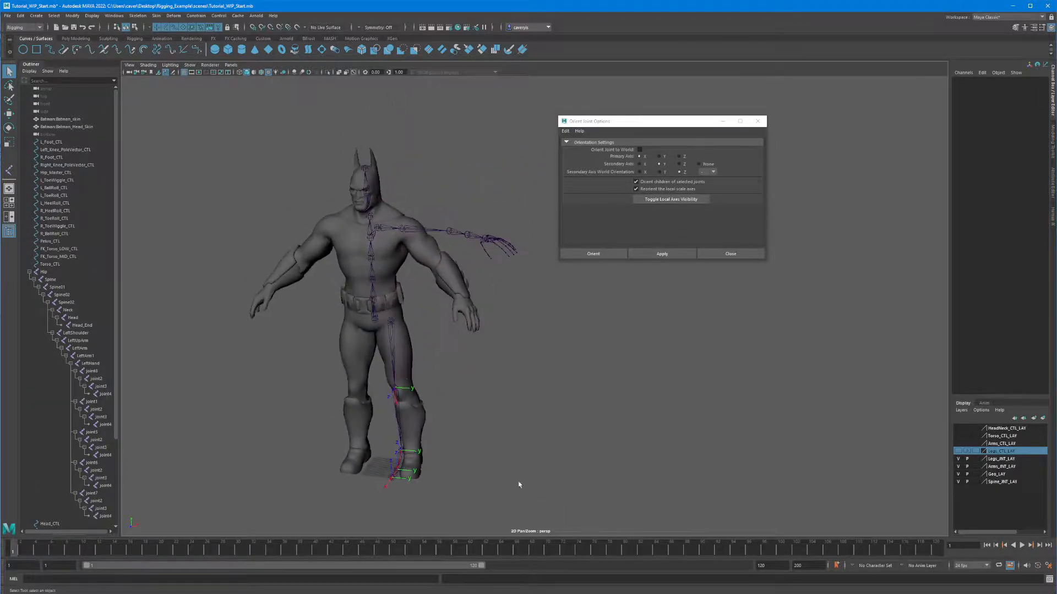
{"action": "left_click_drag", "start_coordinate": [235, 279], "coordinate": [236, 271], "text": "alt"}
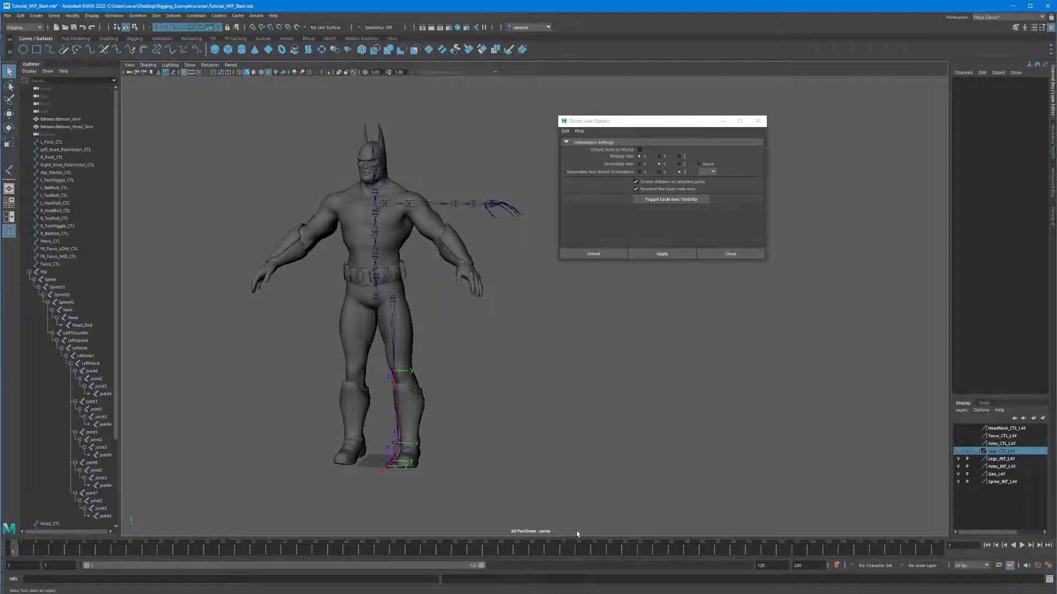
{"action": "left_click_drag", "start_coordinate": [461, 246], "coordinate": [455, 265], "text": "alt"}
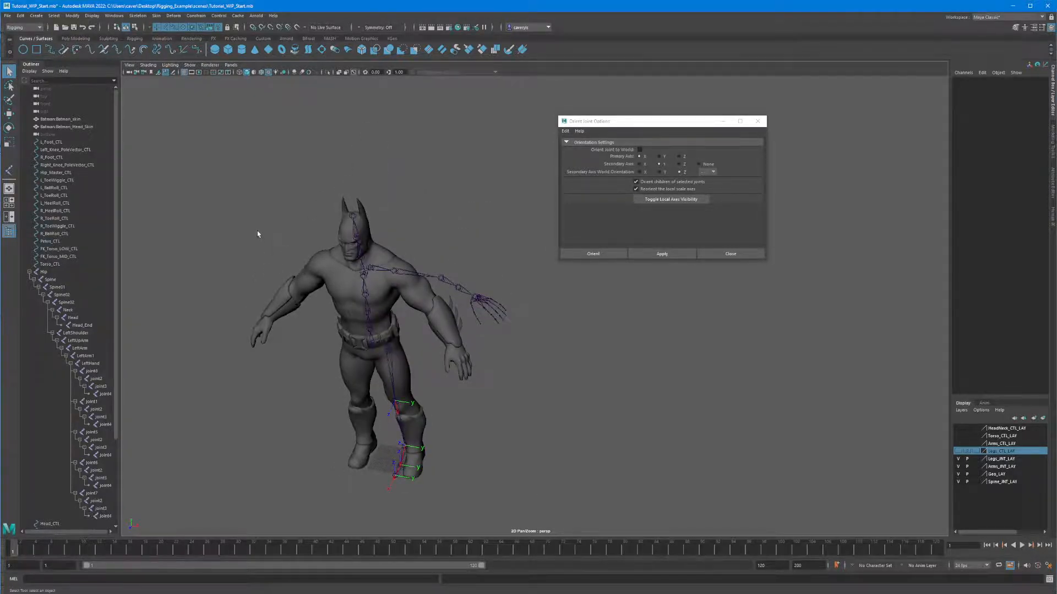
Step: Reset the viewport camera to the predefined Perspective bookmark
{"action": "left_click", "coordinate": [129, 65]}
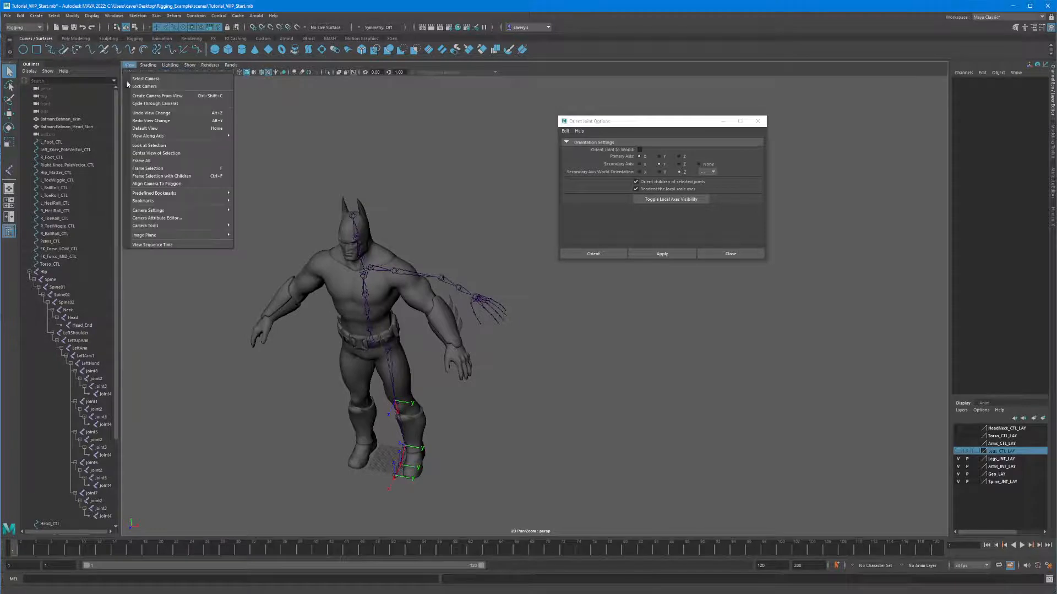
{"action": "mouse_move", "coordinate": [227, 193]}
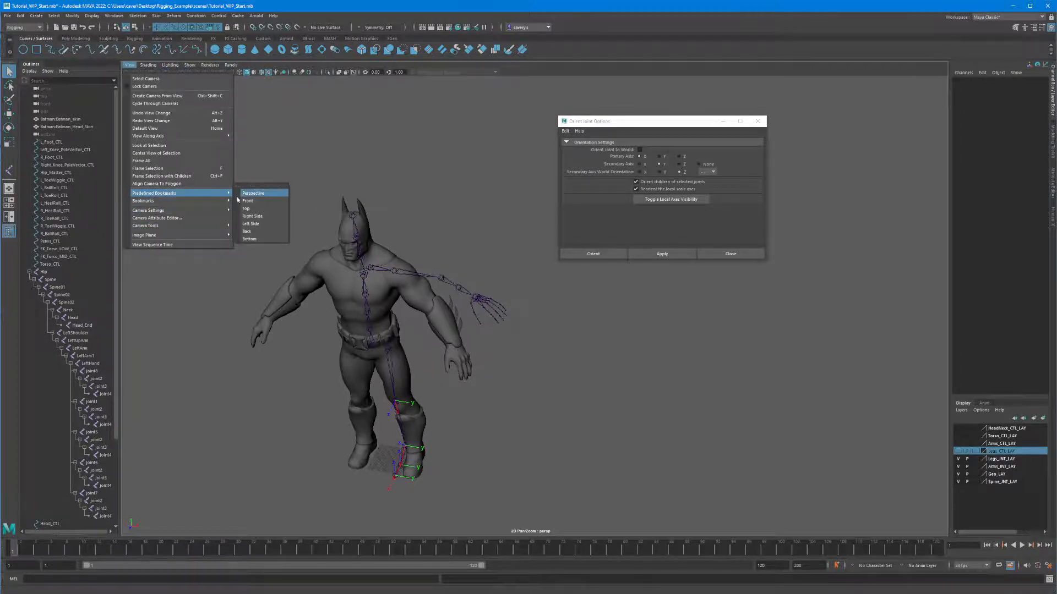
{"action": "left_click", "coordinate": [259, 196]}
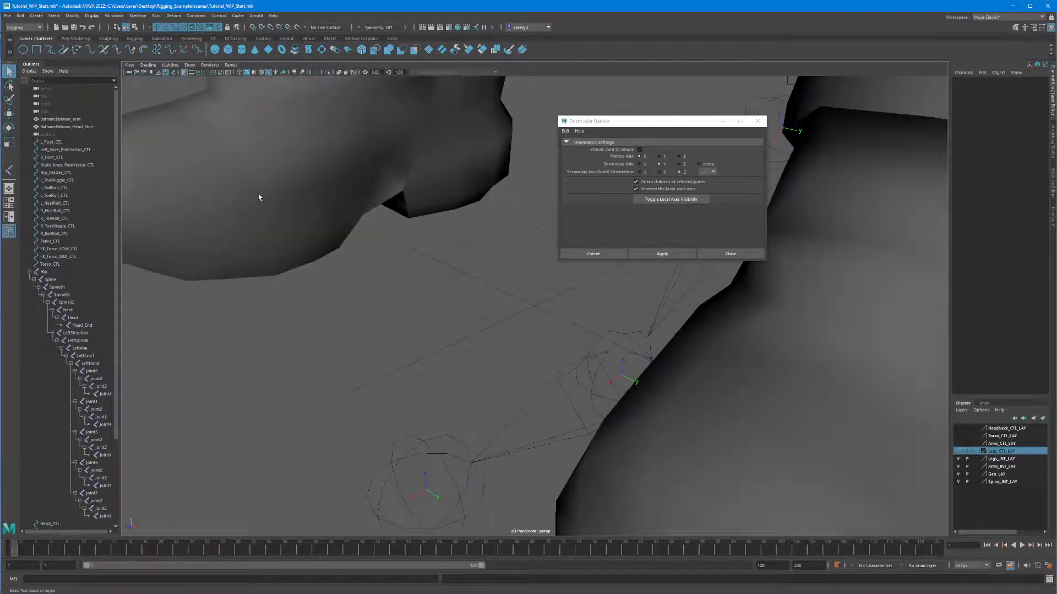
Step: Parent the LeftLeg joint to the Hip joint so the leg chain joins the main skeleton
{"action": "scroll", "coordinate": [419, 199], "scroll_direction": "down", "scroll_amount": 10}
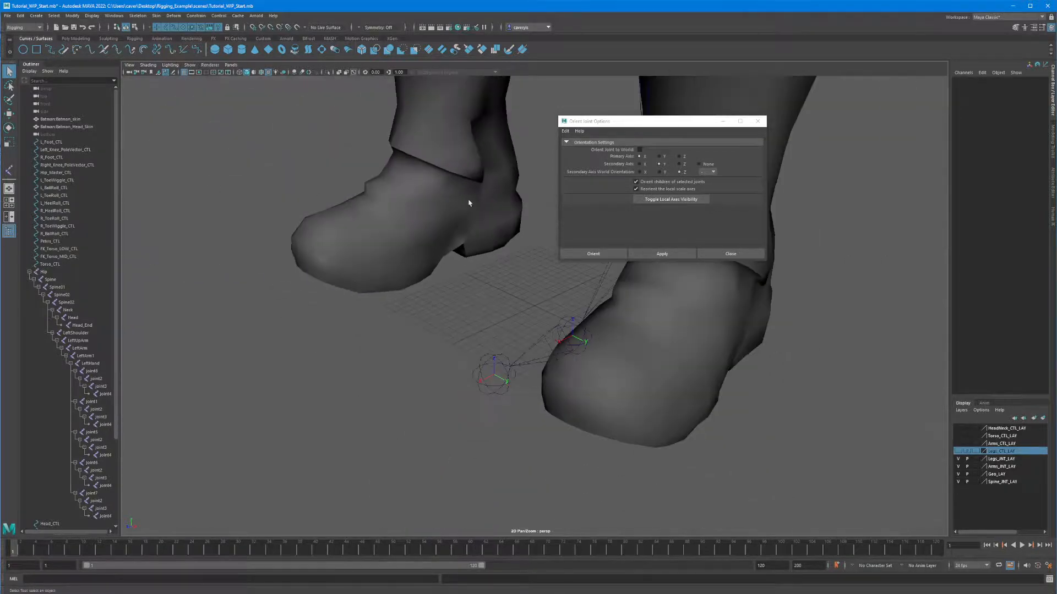
{"action": "left_click_drag", "start_coordinate": [349, 217], "coordinate": [332, 283], "text": "alt"}
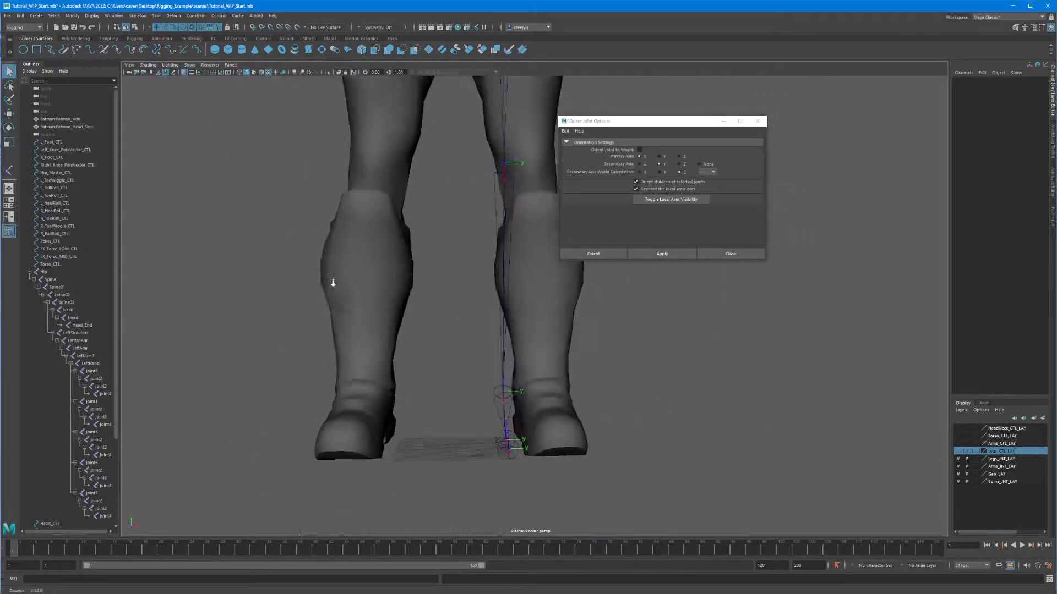
{"action": "scroll", "coordinate": [391, 255], "scroll_direction": "down", "scroll_amount": 5}
{"action": "middle_click_drag", "start_coordinate": [391, 255], "coordinate": [389, 343], "text": "alt"}
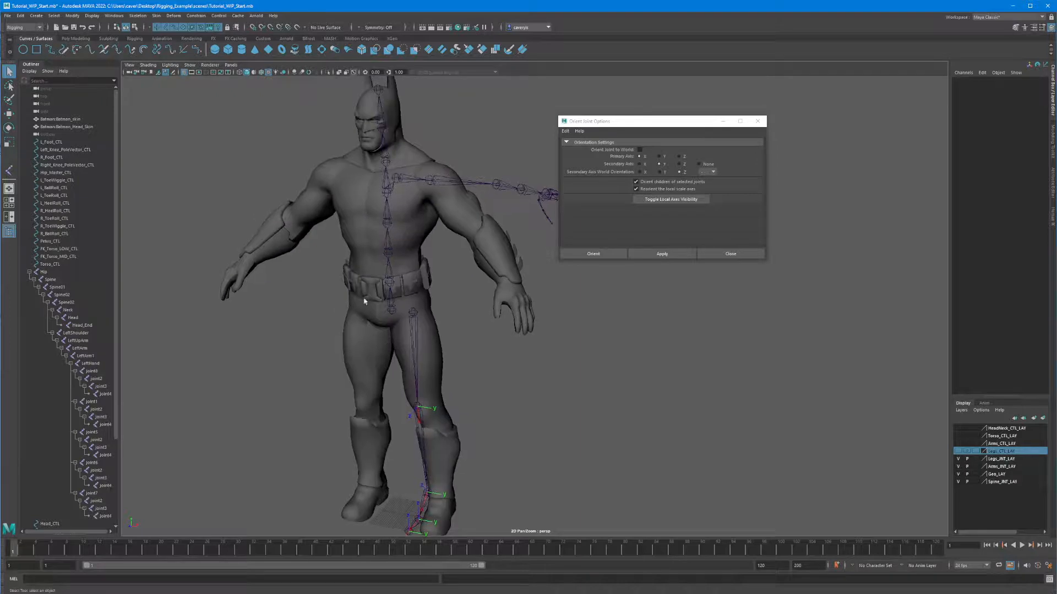
{"action": "left_click", "coordinate": [414, 318]}
{"action": "left_click", "coordinate": [391, 310]}
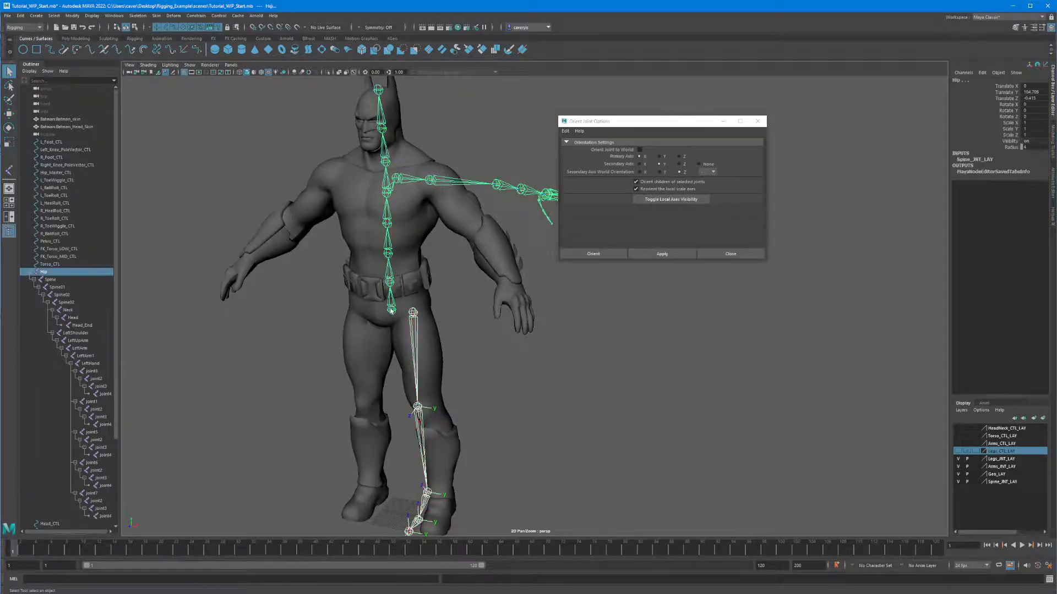
{"action": "key", "text": "p"}
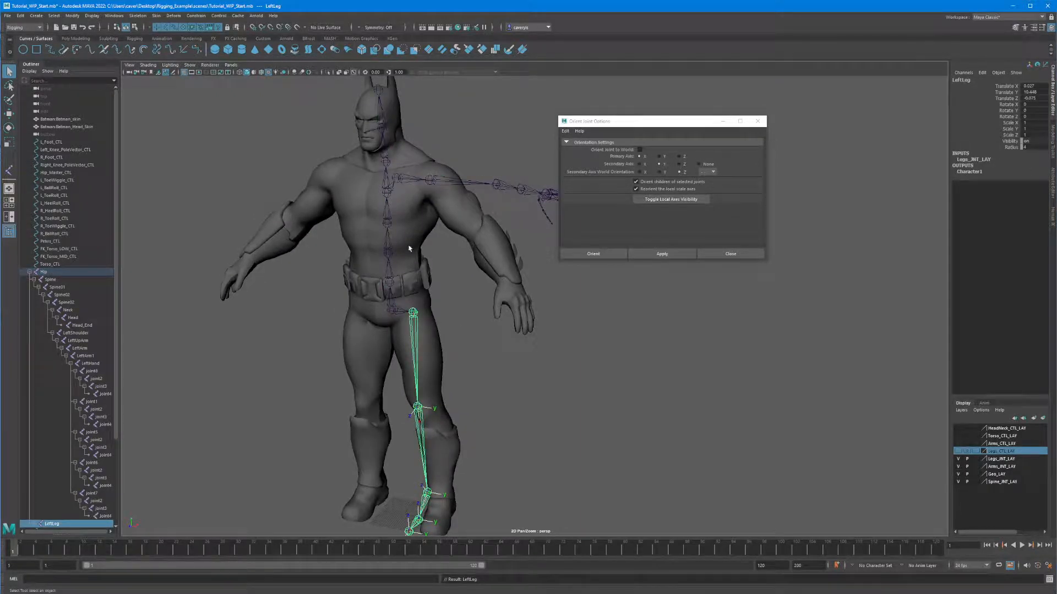
Step: Mirror the LeftShoulder arm chain and the LeftLeg chain to create the matching joints on the character's right side
{"action": "left_click", "coordinate": [408, 182]}
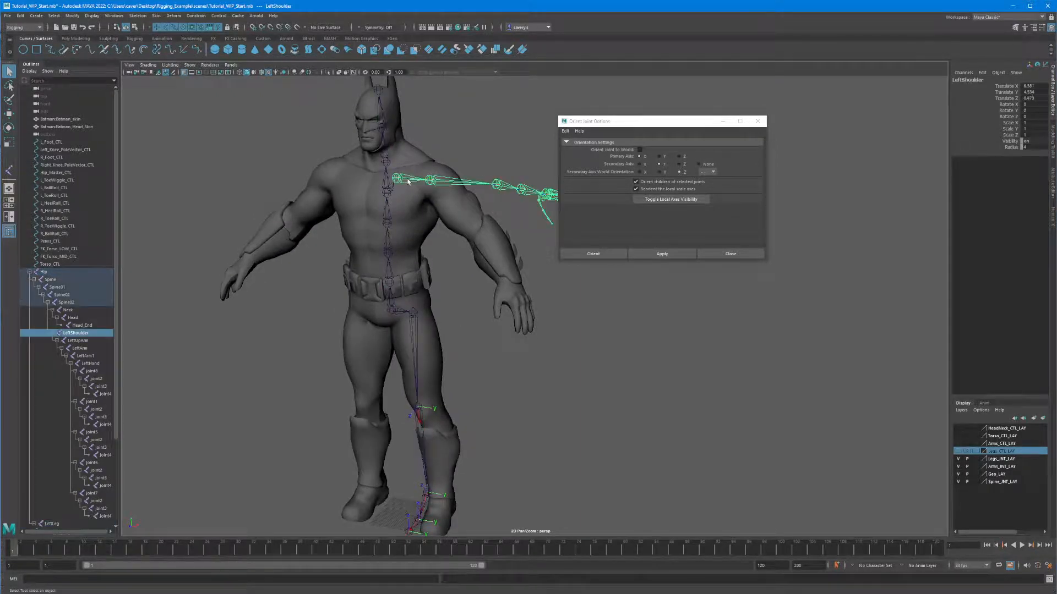
{"action": "left_click", "coordinate": [157, 16]}
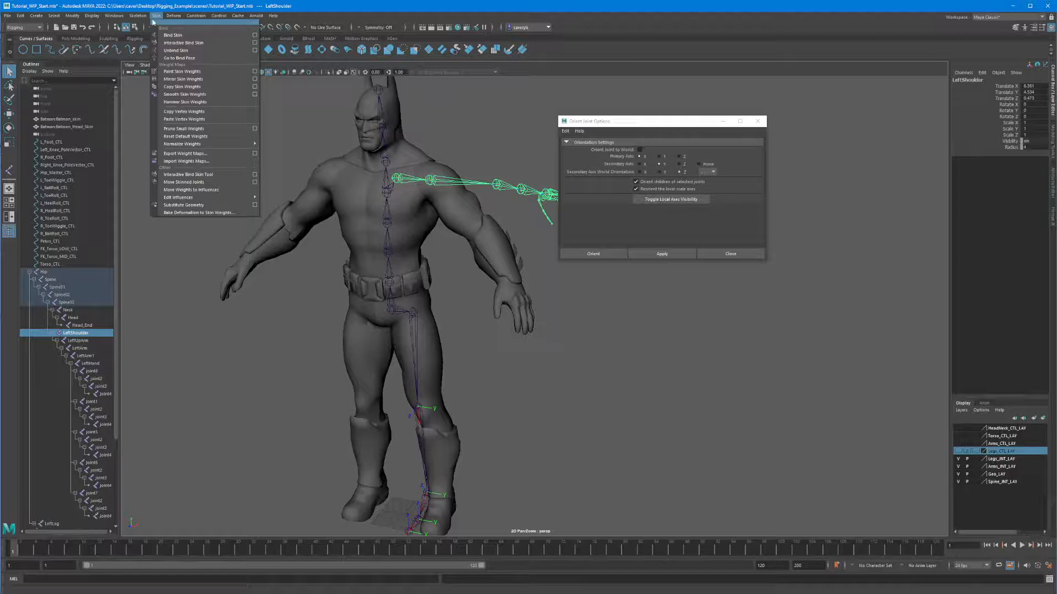
{"action": "mouse_move", "coordinate": [137, 15]}
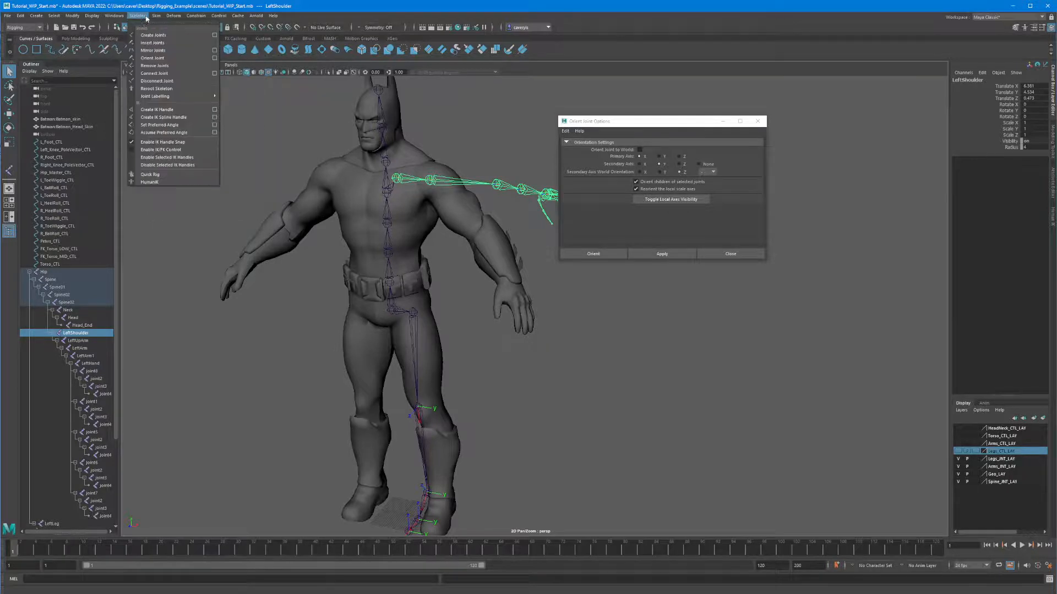
{"action": "left_click", "coordinate": [148, 52]}
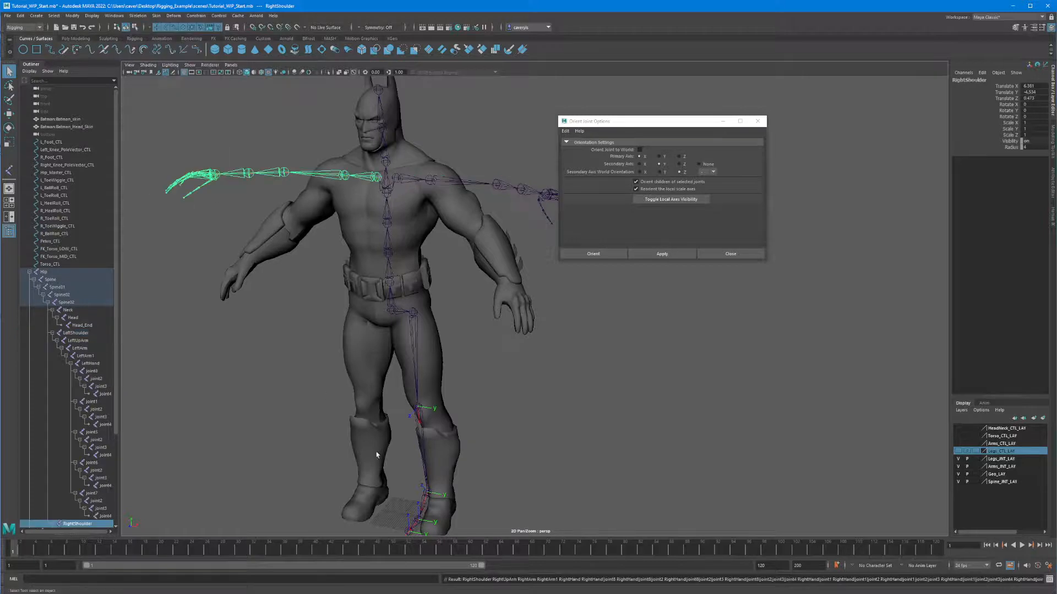
{"action": "left_click", "coordinate": [416, 326]}
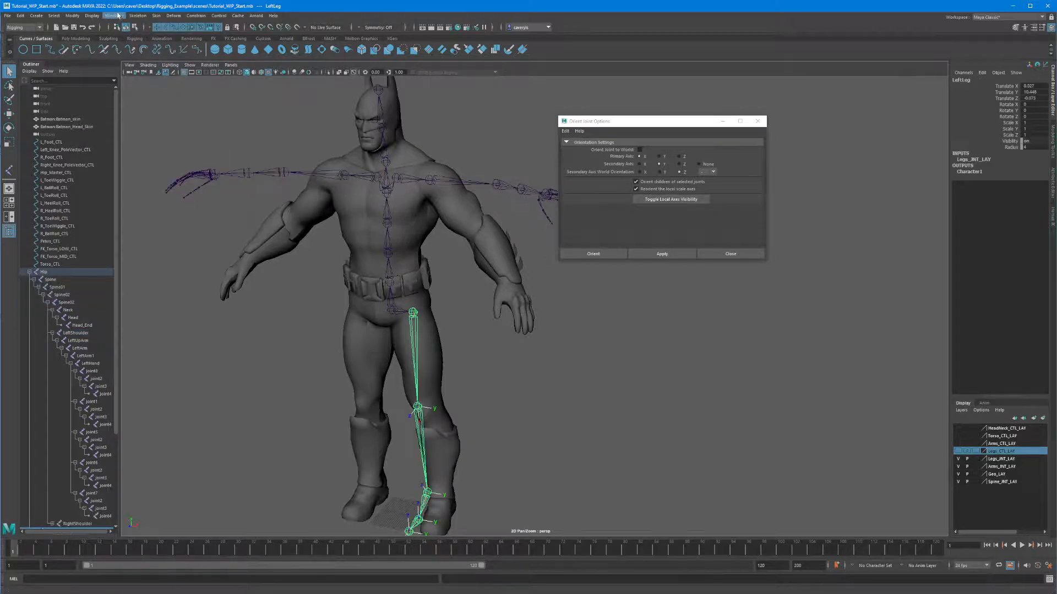
{"action": "key", "text": "g"}
Step: Check the left index finger's joints one by one, from the knuckle to the fingertip
{"action": "left_click_drag", "start_coordinate": [285, 287], "coordinate": [308, 295], "text": "alt"}
{"action": "scroll", "coordinate": [362, 268], "scroll_direction": "down", "scroll_amount": 5}
{"action": "left_click", "coordinate": [383, 251]}
{"action": "middle_click_drag", "start_coordinate": [309, 295], "coordinate": [439, 315], "text": "alt"}
{"action": "left_click_drag", "start_coordinate": [324, 325], "coordinate": [285, 223], "text": "alt"}
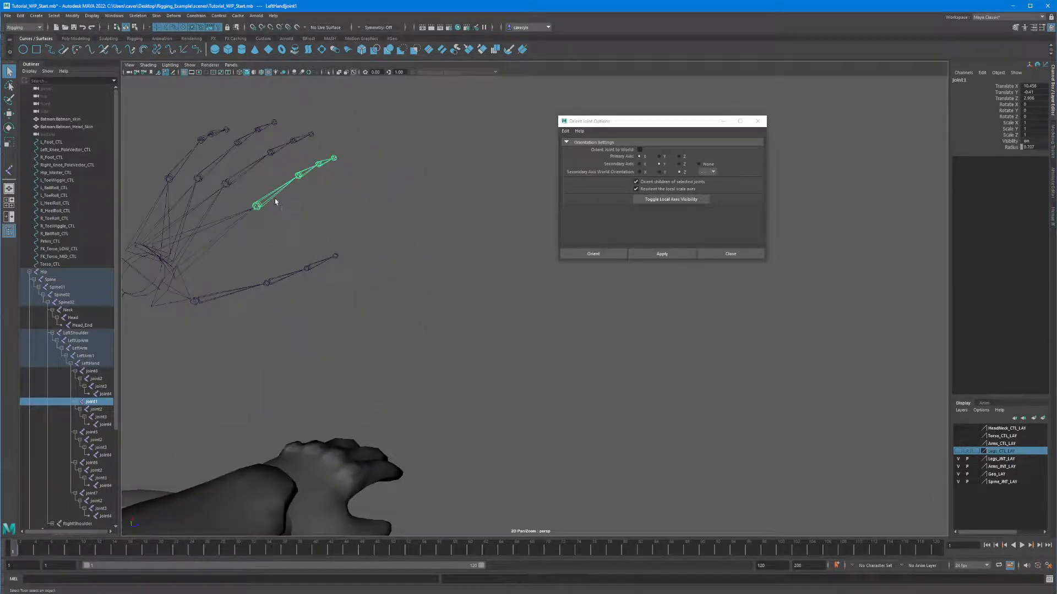
{"action": "left_click", "coordinate": [304, 171]}
{"action": "left_click", "coordinate": [323, 165]}
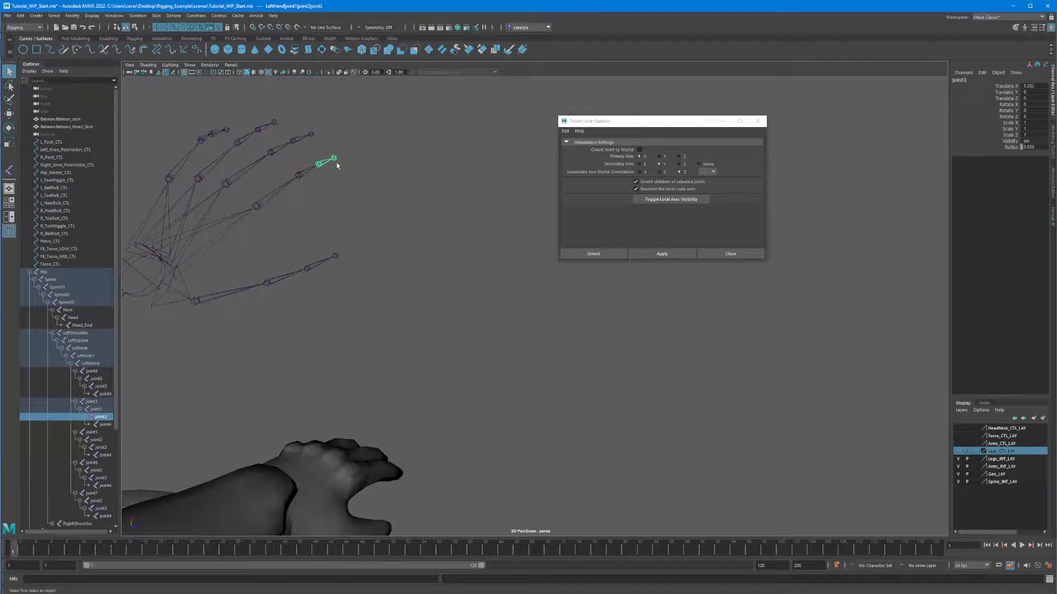
{"action": "left_click", "coordinate": [334, 157]}
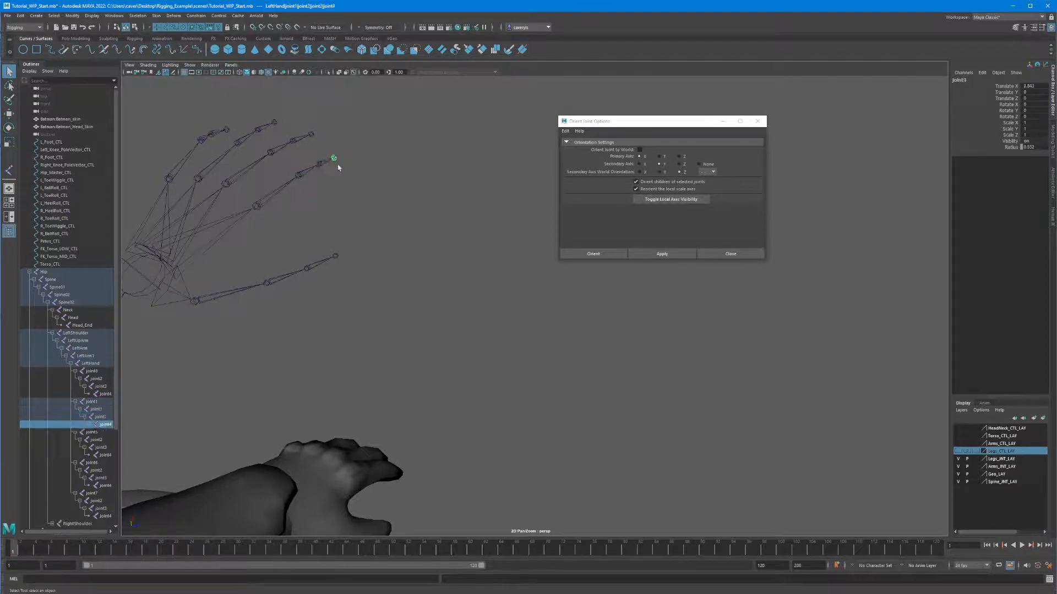
Step: Check the left middle finger's joints one by one down to the fingertip
{"action": "left_click", "coordinate": [234, 181]}
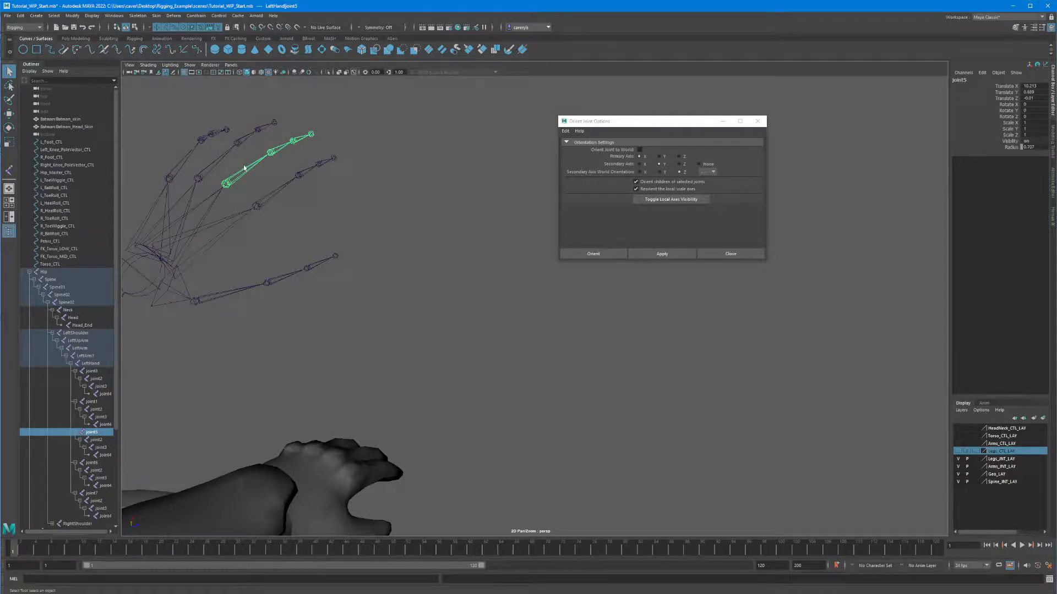
{"action": "left_click", "coordinate": [271, 152]}
{"action": "key", "text": "Down"}
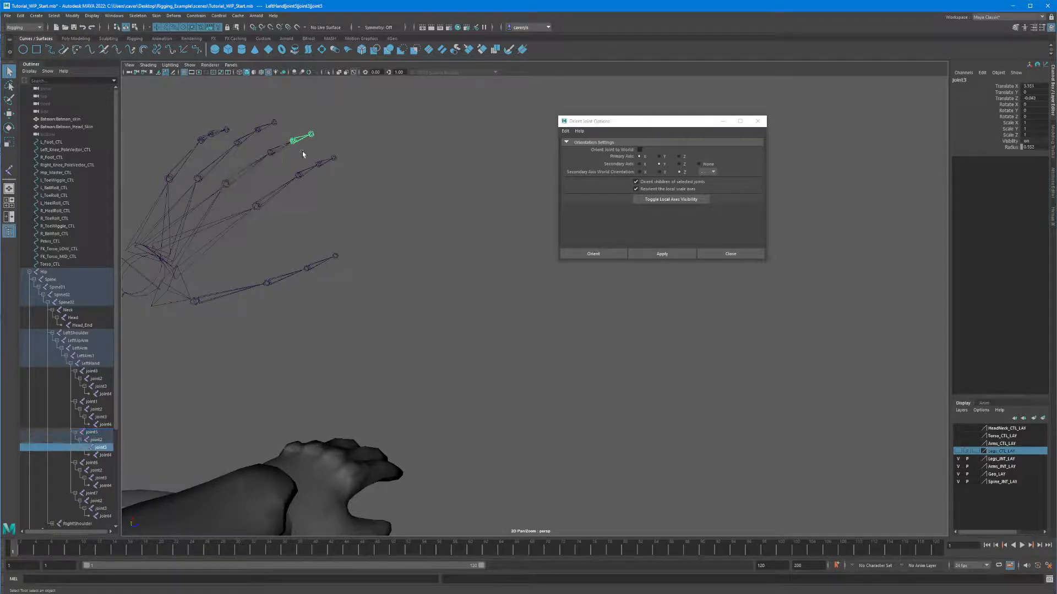
{"action": "key", "text": "Down"}
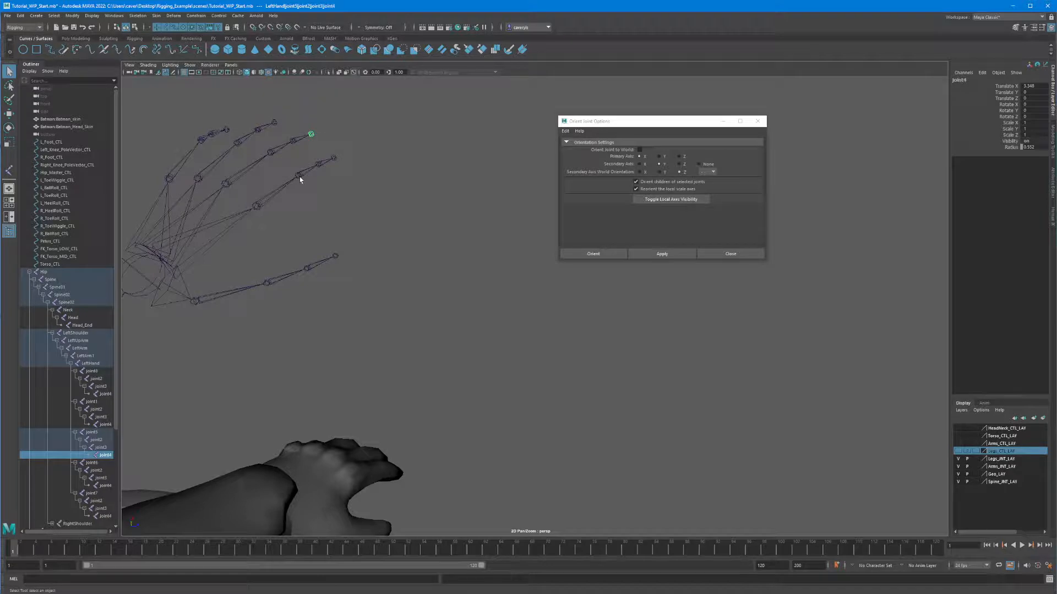
Step: Check the joints of the left ring finger and little finger chains down to their tips
{"action": "left_click", "coordinate": [212, 164]}
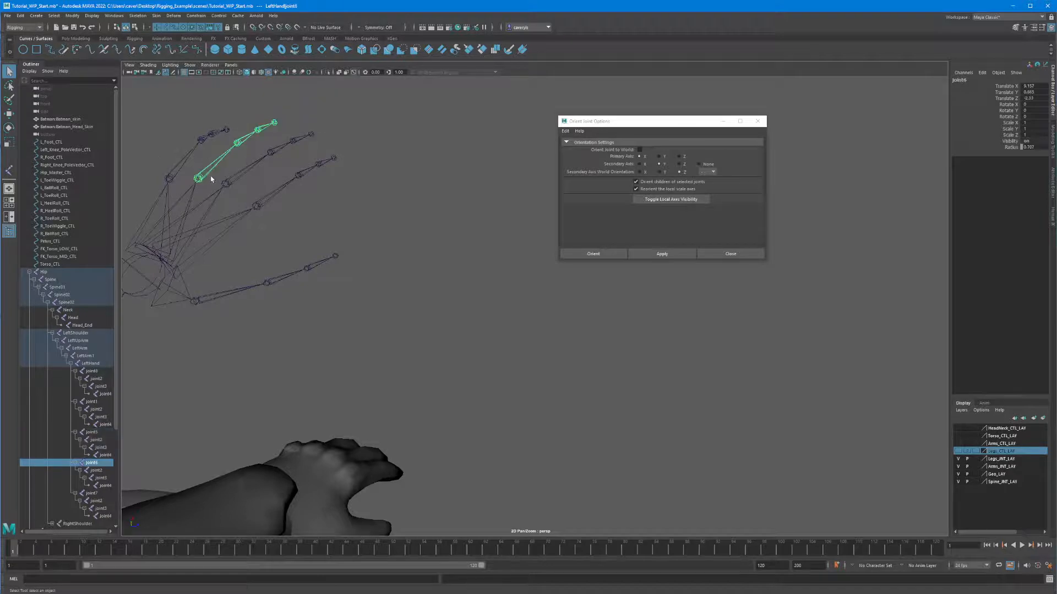
{"action": "key", "text": "Down"}
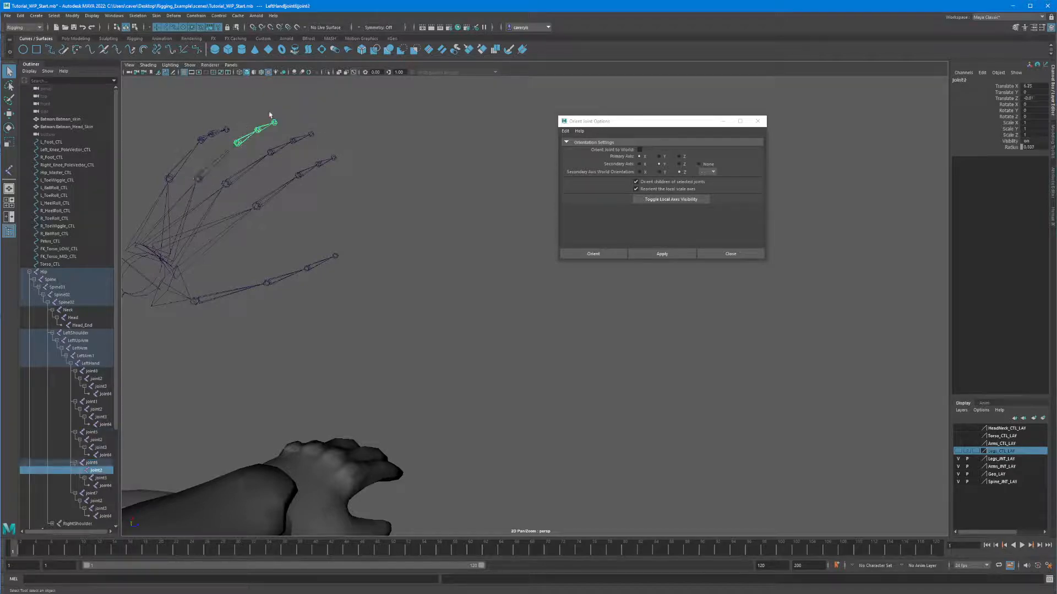
{"action": "key", "text": "Down"}
{"action": "key", "text": "Down"}
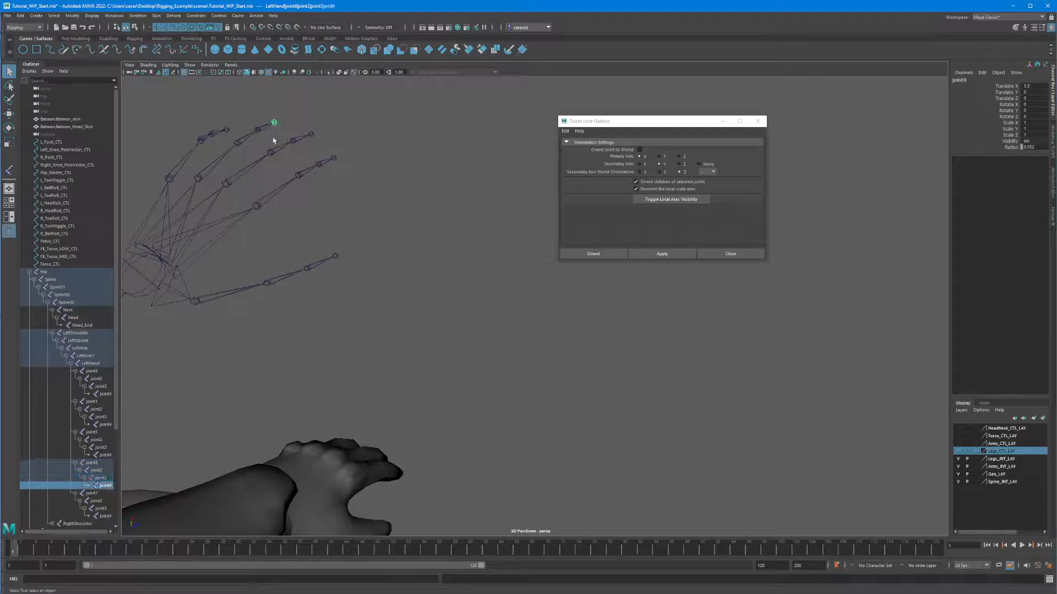
{"action": "left_click_drag", "start_coordinate": [165, 146], "coordinate": [184, 171]}
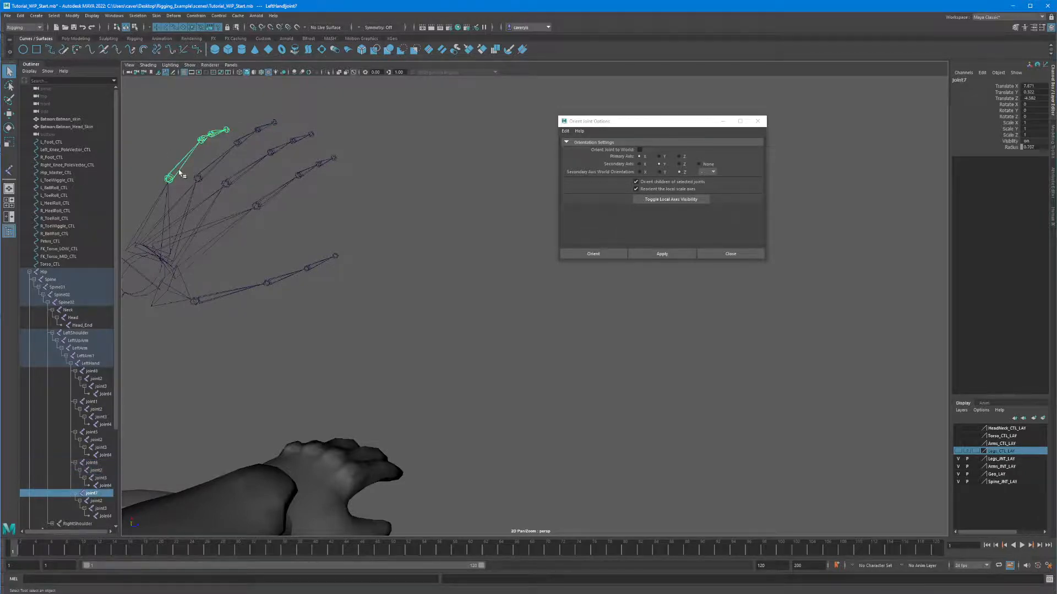
{"action": "left_click_drag", "start_coordinate": [197, 123], "coordinate": [227, 141]}
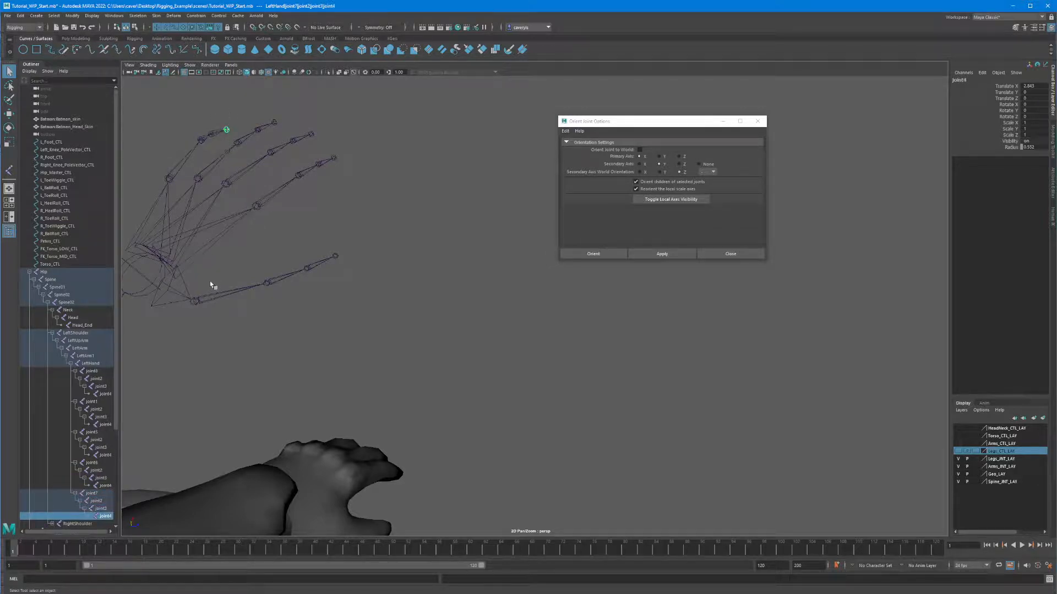
Step: Check the left thumb's joints one by one to the tip, and view the whole left arm chain
{"action": "left_click_drag", "start_coordinate": [210, 282], "coordinate": [224, 329]}
{"action": "left_click_drag", "start_coordinate": [278, 243], "coordinate": [298, 271]}
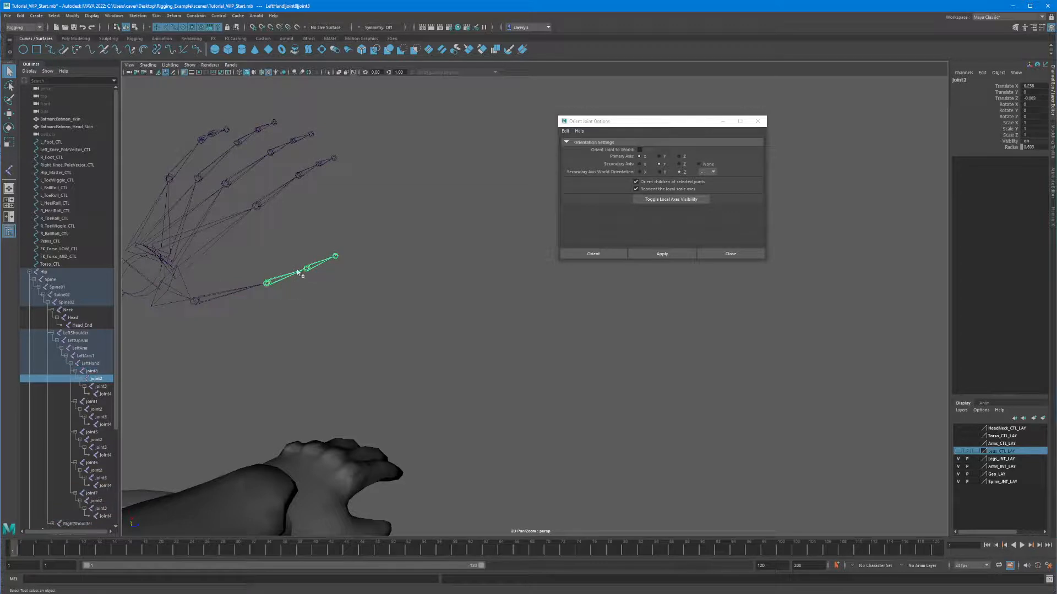
{"action": "left_click_drag", "start_coordinate": [313, 229], "coordinate": [319, 276]}
{"action": "left_click_drag", "start_coordinate": [336, 217], "coordinate": [341, 275]}
{"action": "left_click_drag", "start_coordinate": [412, 264], "coordinate": [320, 260], "text": "alt"}
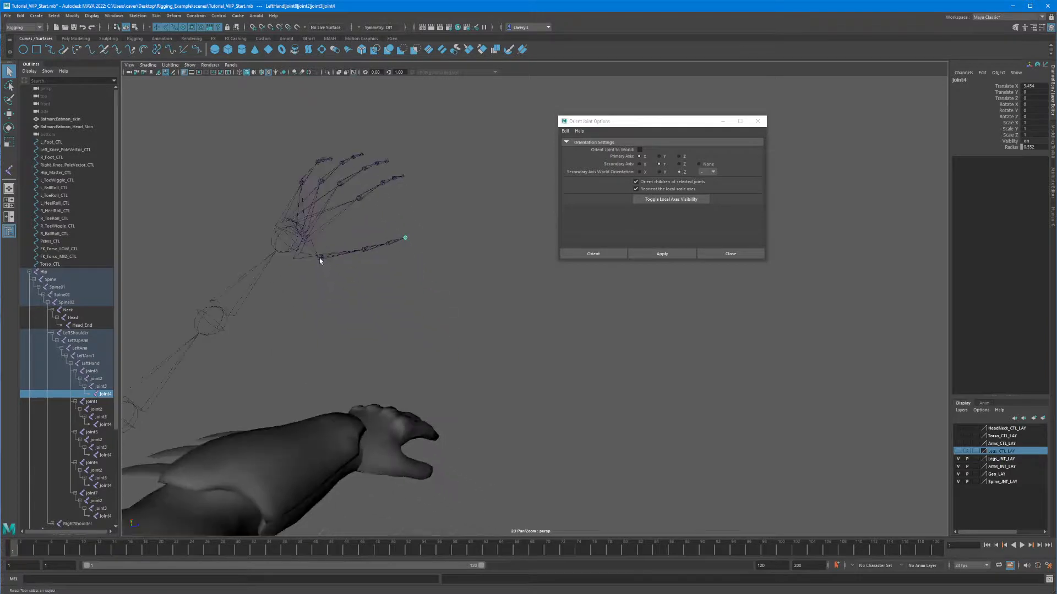
{"action": "left_click_drag", "start_coordinate": [247, 163], "coordinate": [622, 259], "text": "alt"}
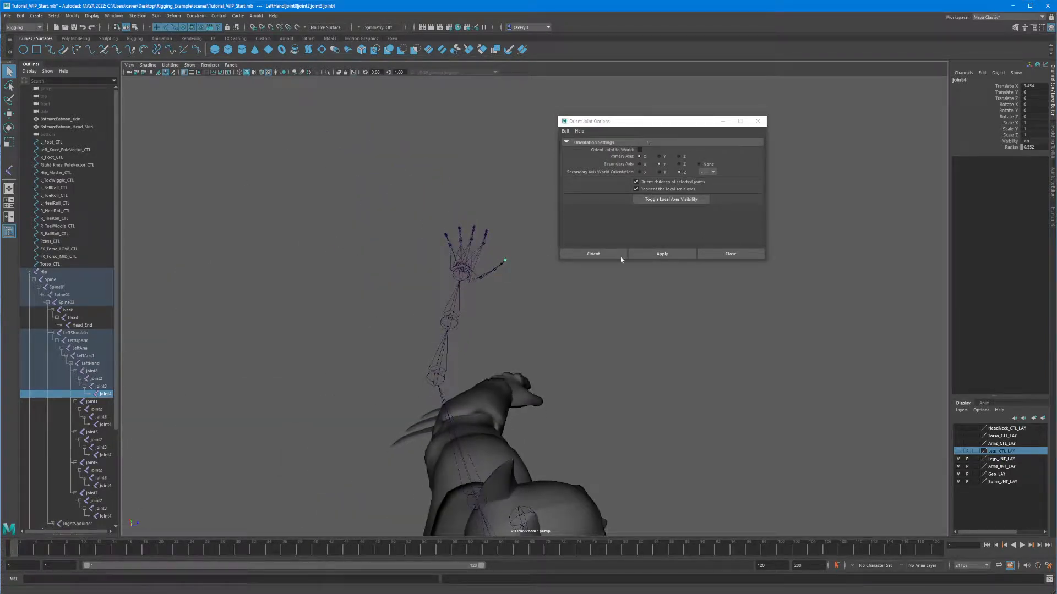
Step: Close the Orient Joint Options window, check the full skeleton under the Hip joint, and clear the selection
{"action": "left_click", "coordinate": [758, 121]}
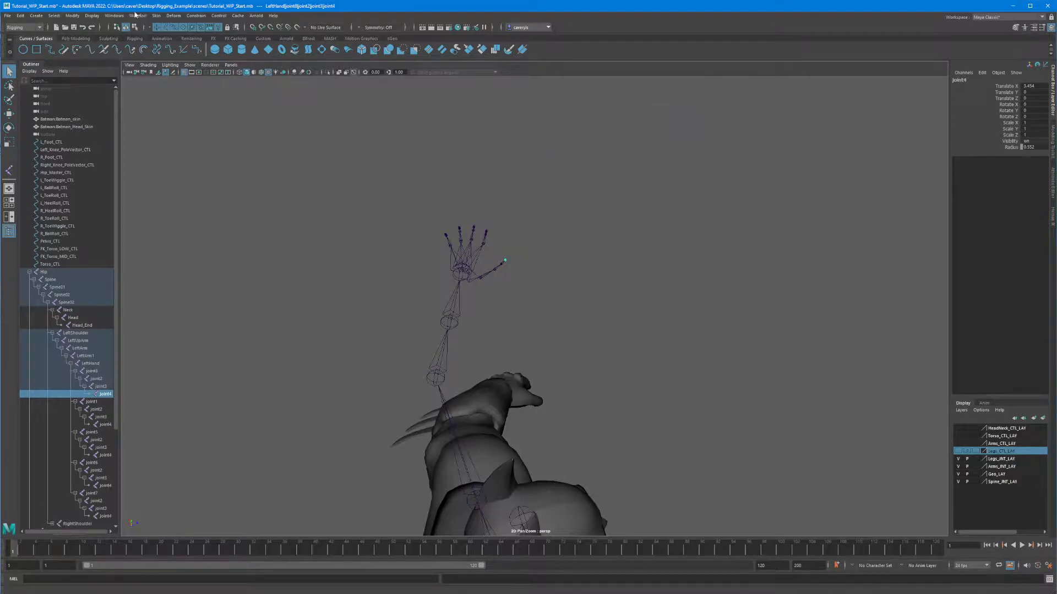
{"action": "left_click_drag", "start_coordinate": [271, 209], "coordinate": [414, 295], "text": "alt"}
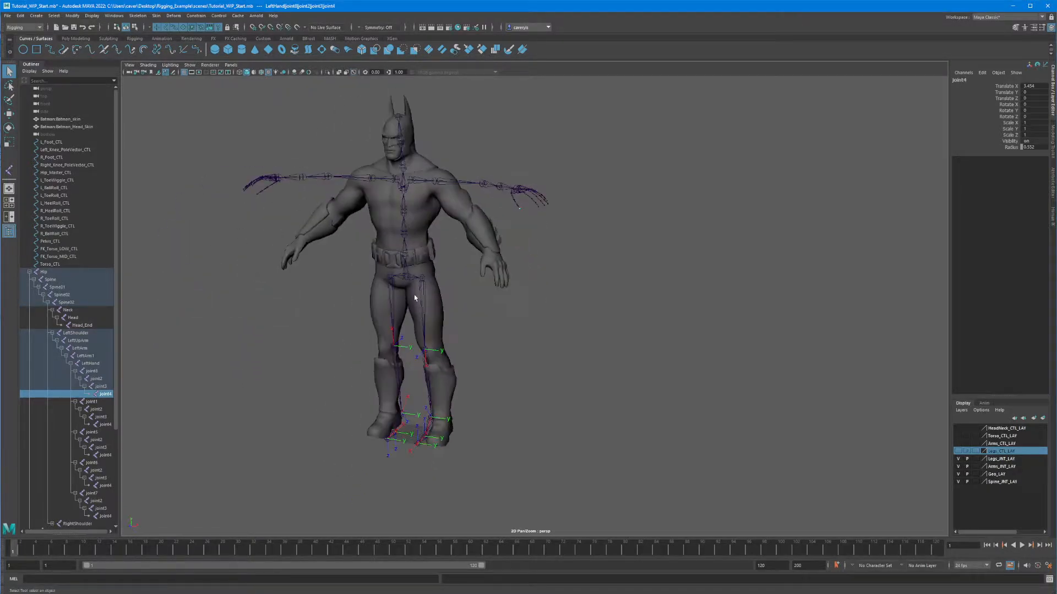
{"action": "middle_click_drag", "start_coordinate": [414, 295], "coordinate": [424, 306], "text": "alt"}
{"action": "right_click_drag", "start_coordinate": [424, 306], "coordinate": [472, 321], "text": "alt"}
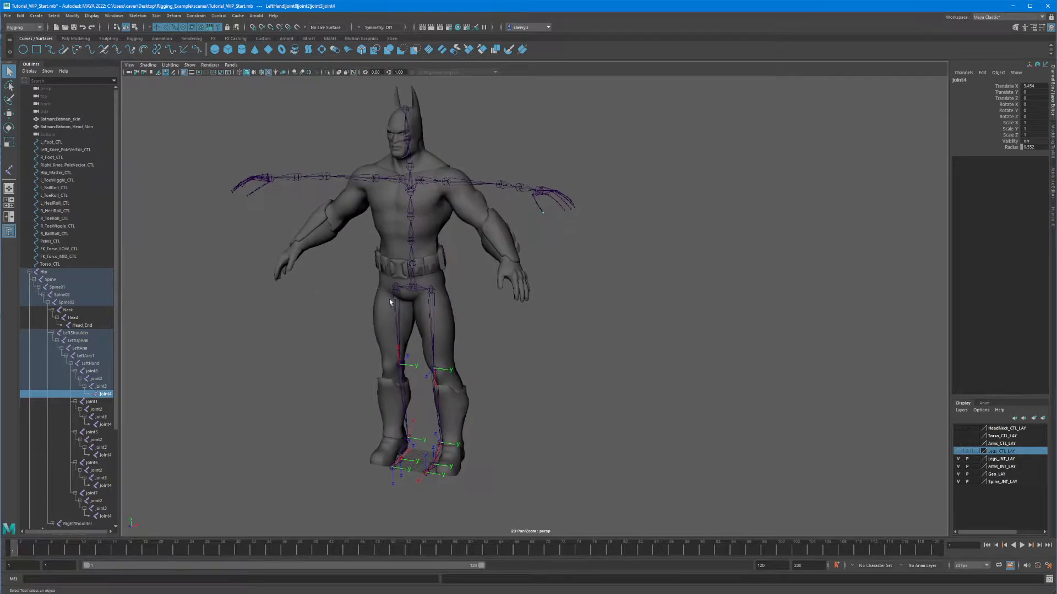
{"action": "left_click", "coordinate": [412, 289]}
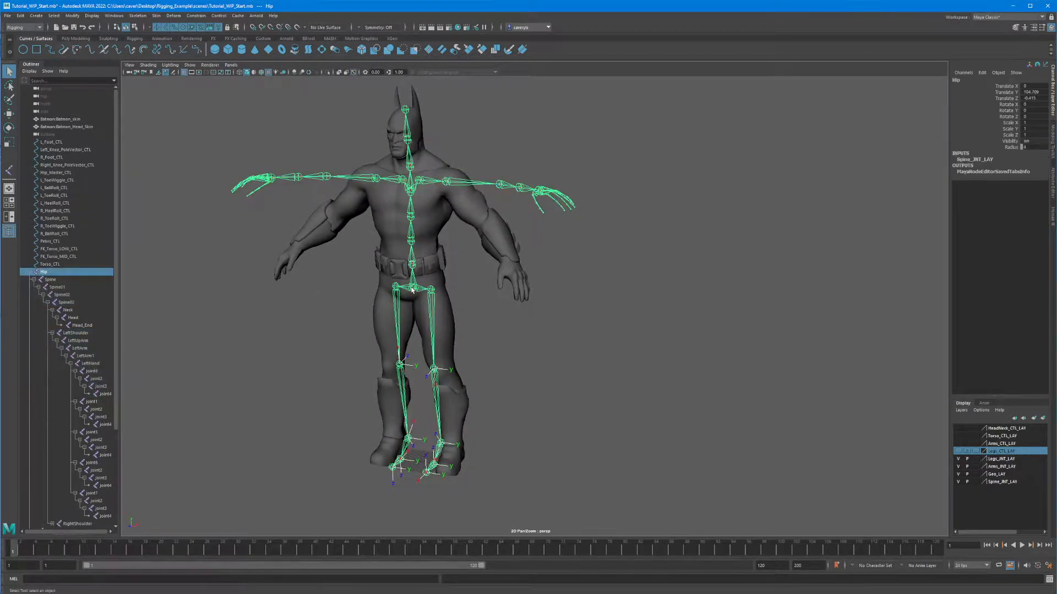
{"action": "left_click", "coordinate": [485, 299]}
Step: Select the LeftArm1 joint and inspect both arm and leg chains from the front and back of the character
{"action": "left_click_drag", "start_coordinate": [484, 299], "coordinate": [602, 207], "text": "alt"}
{"action": "middle_click_drag", "start_coordinate": [465, 236], "coordinate": [544, 243], "text": "alt"}
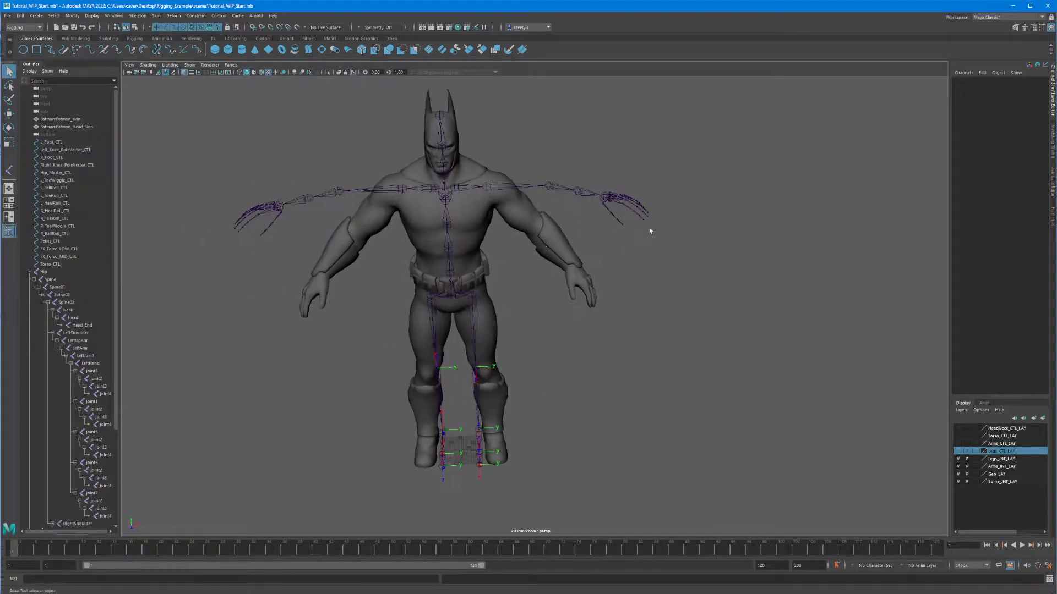
{"action": "left_click", "coordinate": [579, 197]}
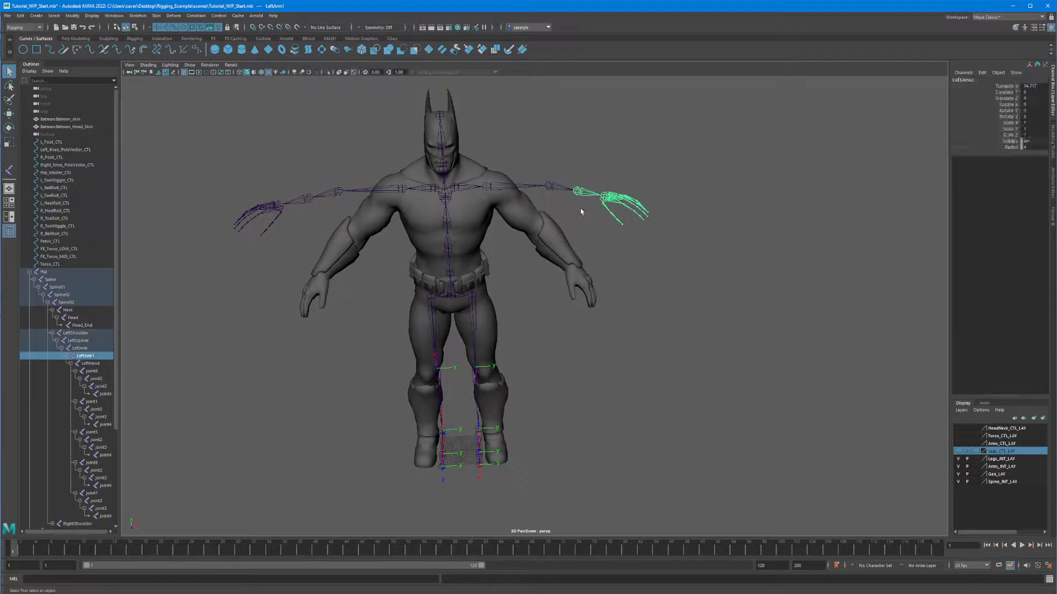
{"action": "left_click_drag", "start_coordinate": [580, 209], "coordinate": [342, 290], "text": "alt"}
{"action": "middle_click_drag", "start_coordinate": [493, 297], "coordinate": [402, 305], "text": "alt"}
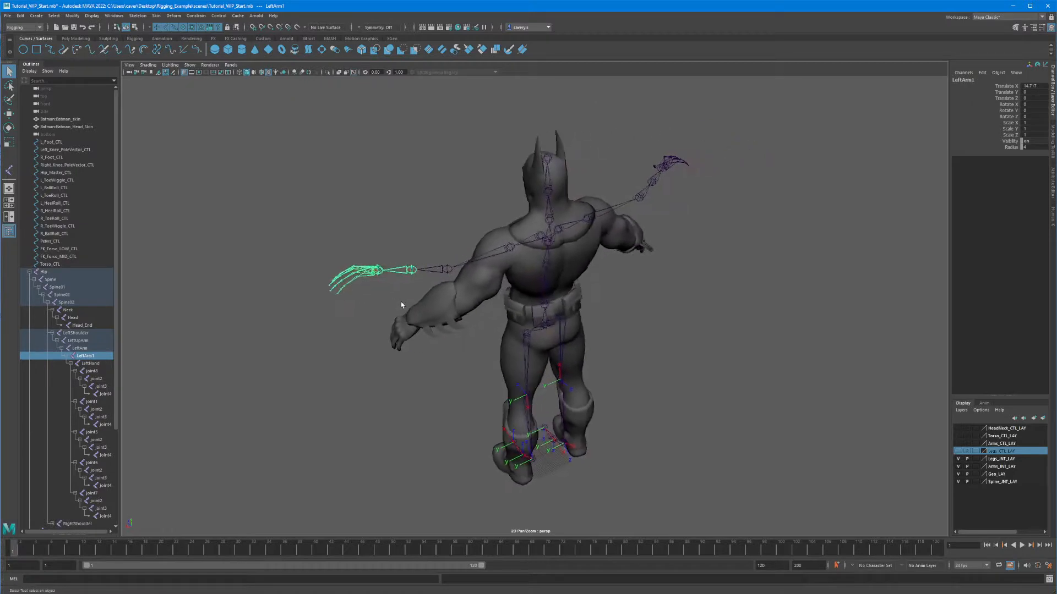
{"action": "left_click_drag", "start_coordinate": [401, 300], "coordinate": [549, 276], "text": "alt"}
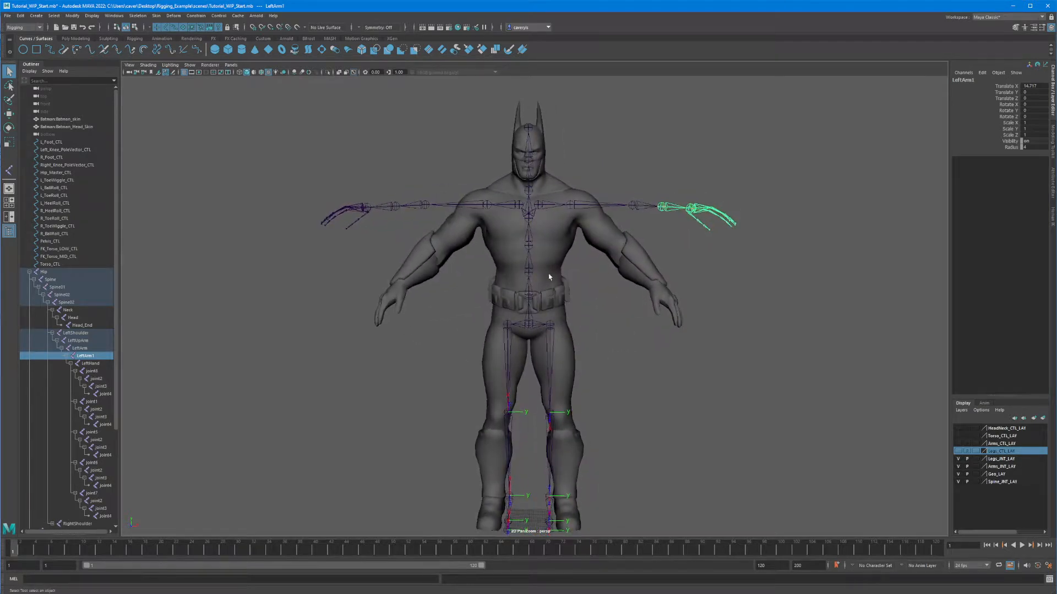
{"action": "middle_click_drag", "start_coordinate": [558, 281], "coordinate": [507, 254], "text": "alt"}
{"action": "left_click_drag", "start_coordinate": [507, 254], "coordinate": [512, 262], "text": "alt"}
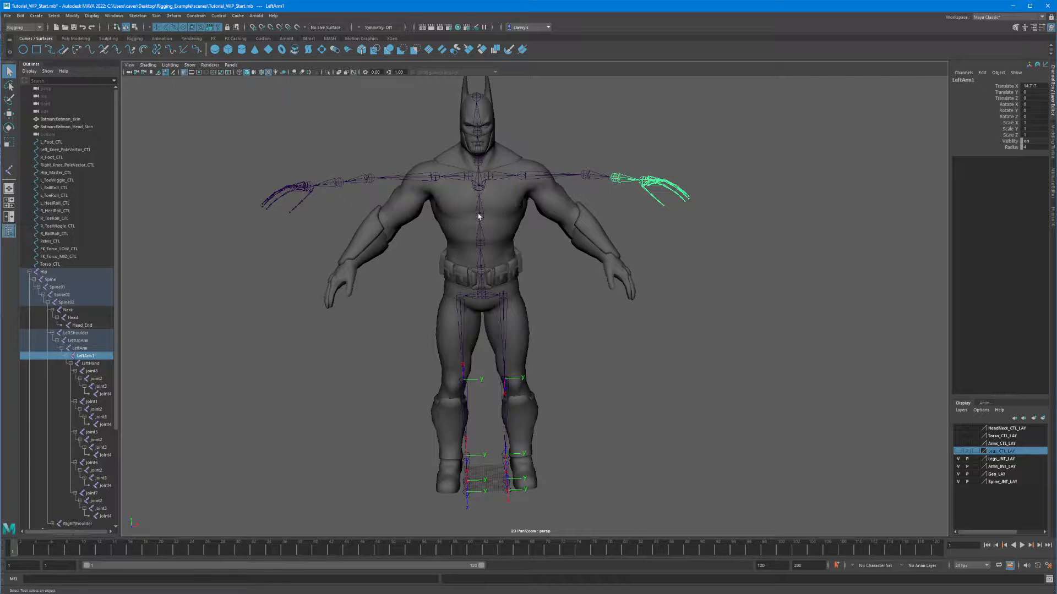
Step: Select the Hip joint and inspect the complete connected skeleton from several angles around the character
{"action": "left_click_drag", "start_coordinate": [521, 223], "coordinate": [497, 209], "text": "alt"}
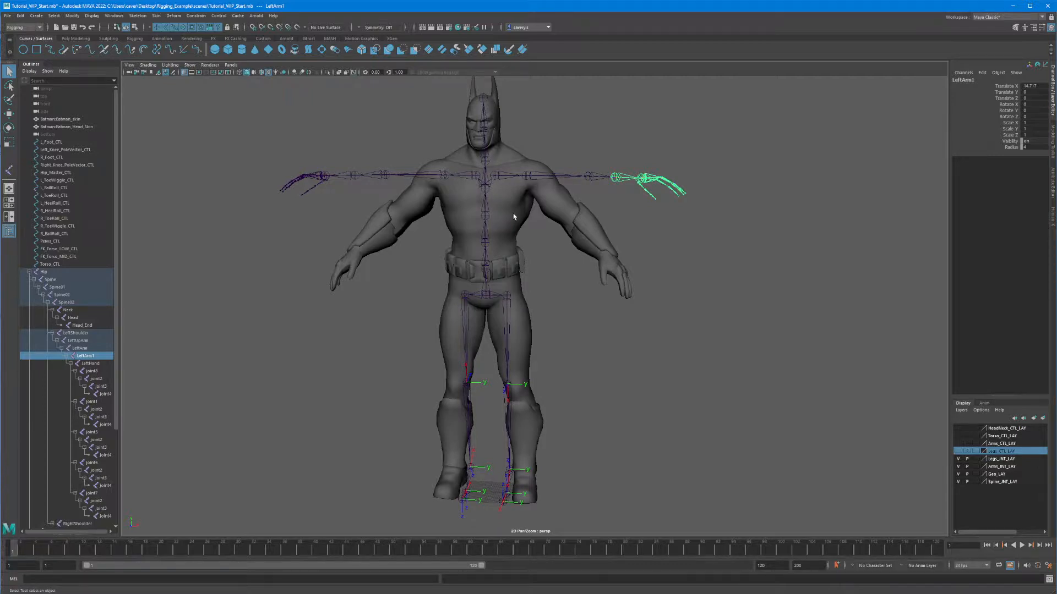
{"action": "left_click_drag", "start_coordinate": [514, 216], "coordinate": [529, 216], "text": "alt"}
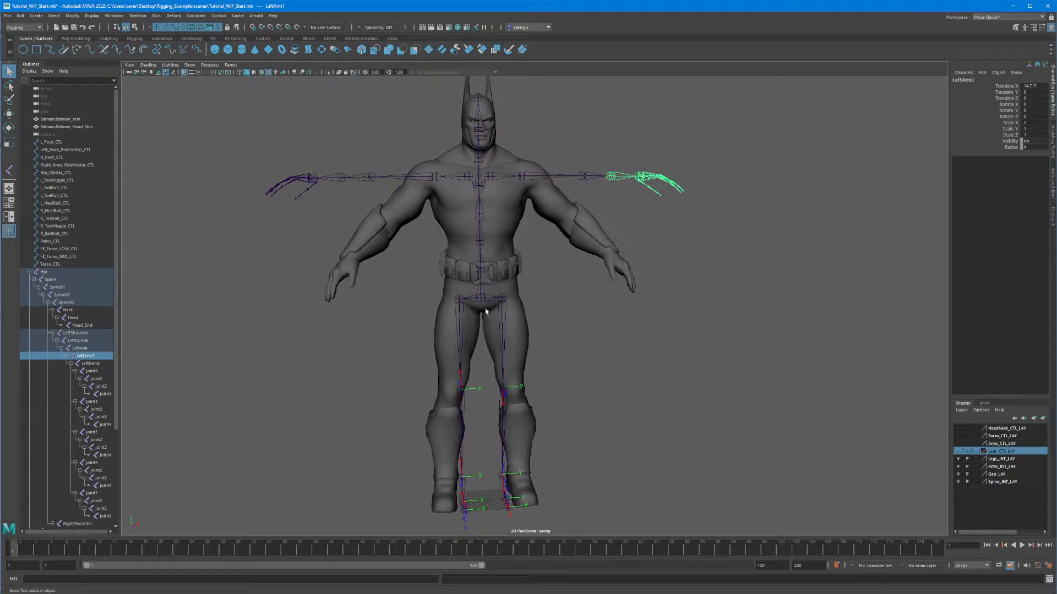
{"action": "left_click_drag", "start_coordinate": [543, 341], "coordinate": [498, 354], "text": "alt"}
{"action": "middle_click_drag", "start_coordinate": [498, 354], "coordinate": [485, 332], "text": "alt"}
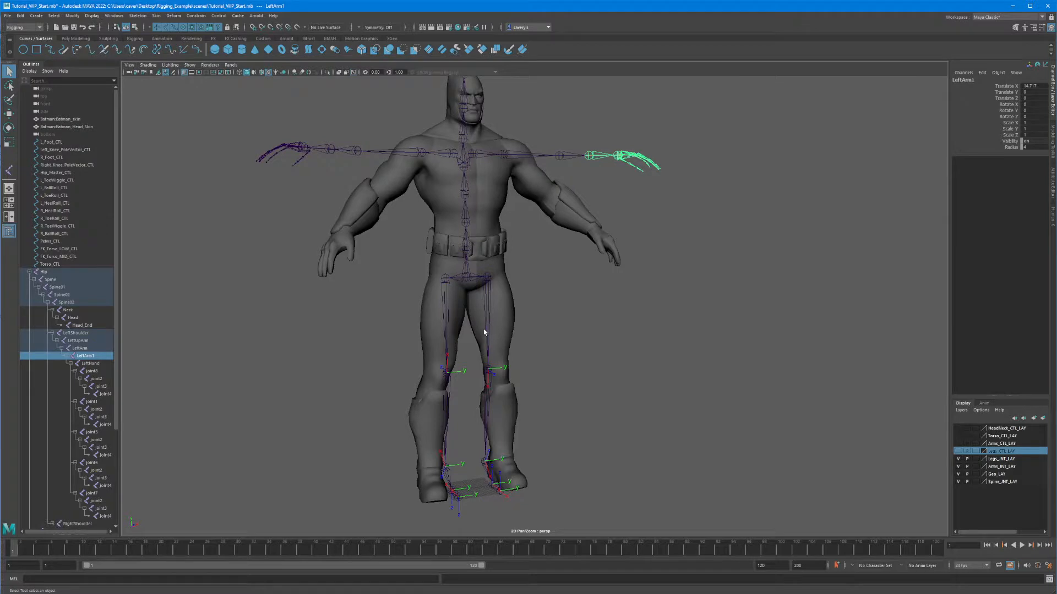
{"action": "left_click_drag", "start_coordinate": [484, 332], "coordinate": [461, 341], "text": "alt"}
{"action": "left_click", "coordinate": [468, 281]}
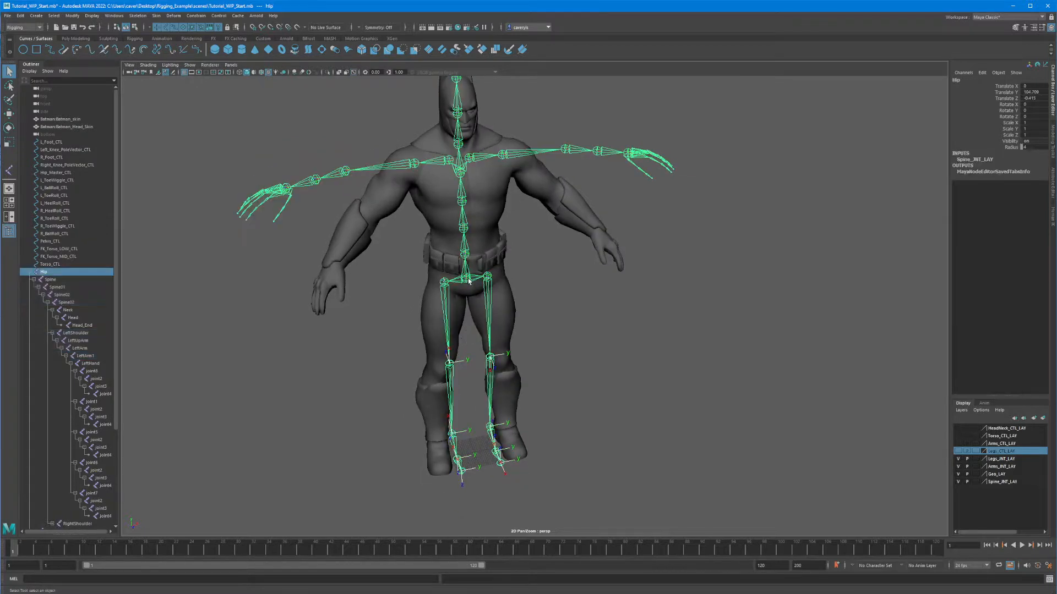
{"action": "left_click_drag", "start_coordinate": [469, 280], "coordinate": [440, 309], "text": "alt"}
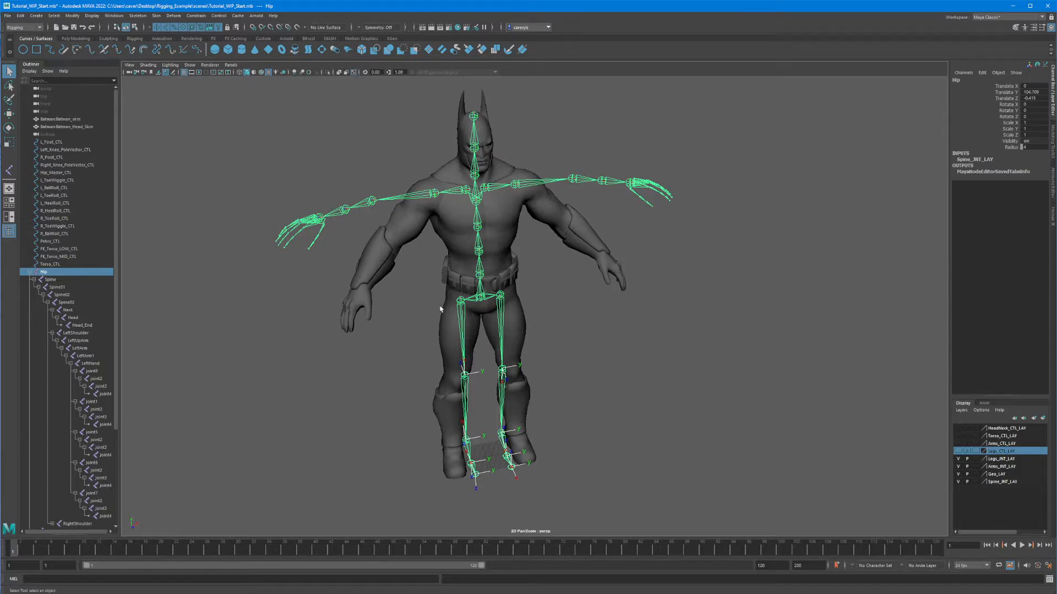
{"action": "left_click_drag", "start_coordinate": [440, 309], "coordinate": [442, 361], "text": "alt"}
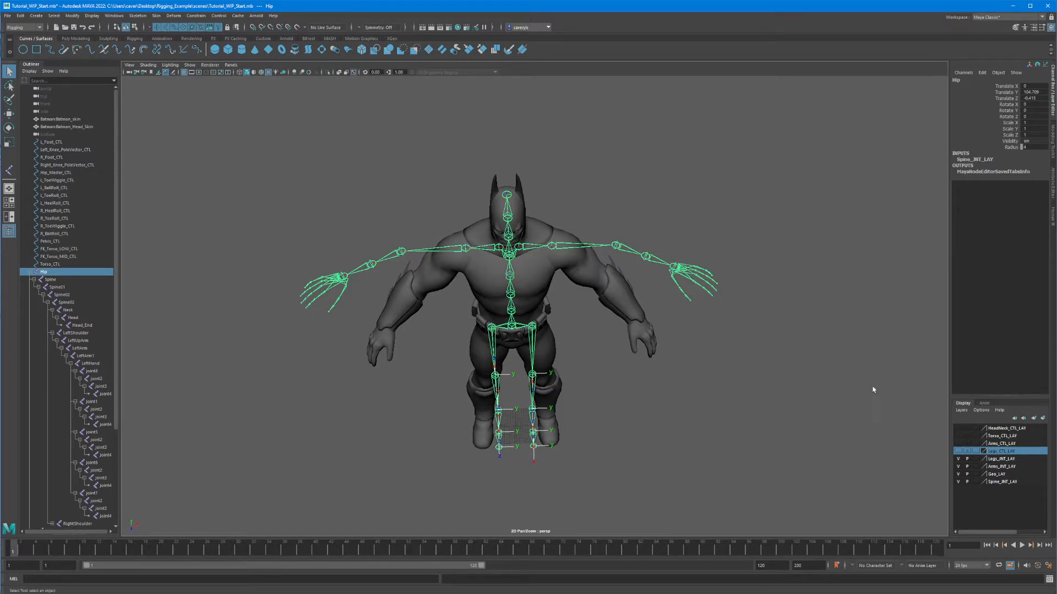
{"action": "left_click_drag", "start_coordinate": [828, 390], "coordinate": [595, 332], "text": "alt"}
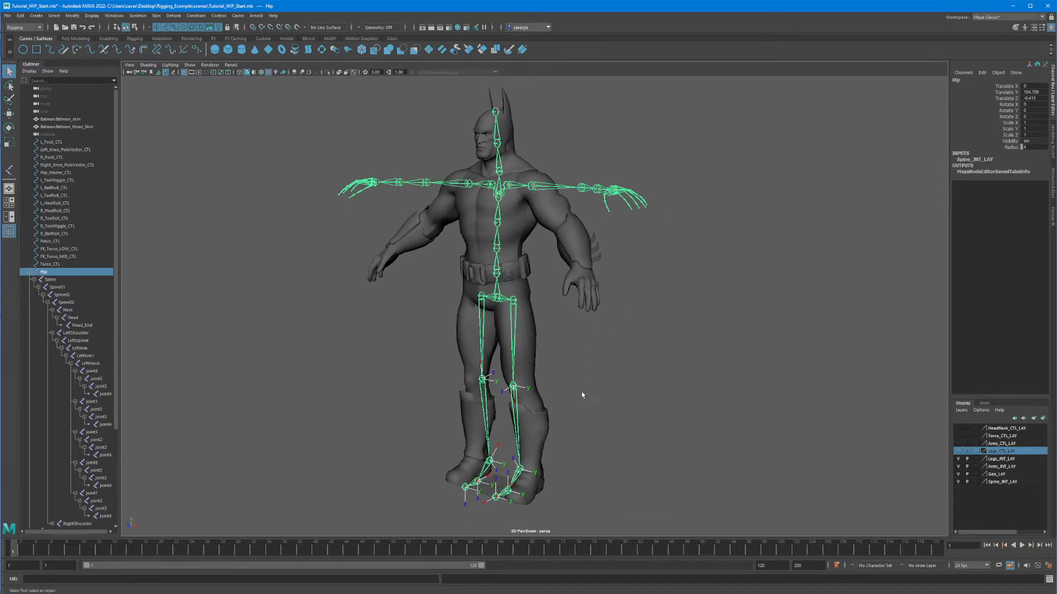
{"action": "left_click_drag", "start_coordinate": [564, 350], "coordinate": [557, 292], "text": "alt"}
{"action": "left_click_drag", "start_coordinate": [694, 335], "coordinate": [862, 357], "text": "alt"}
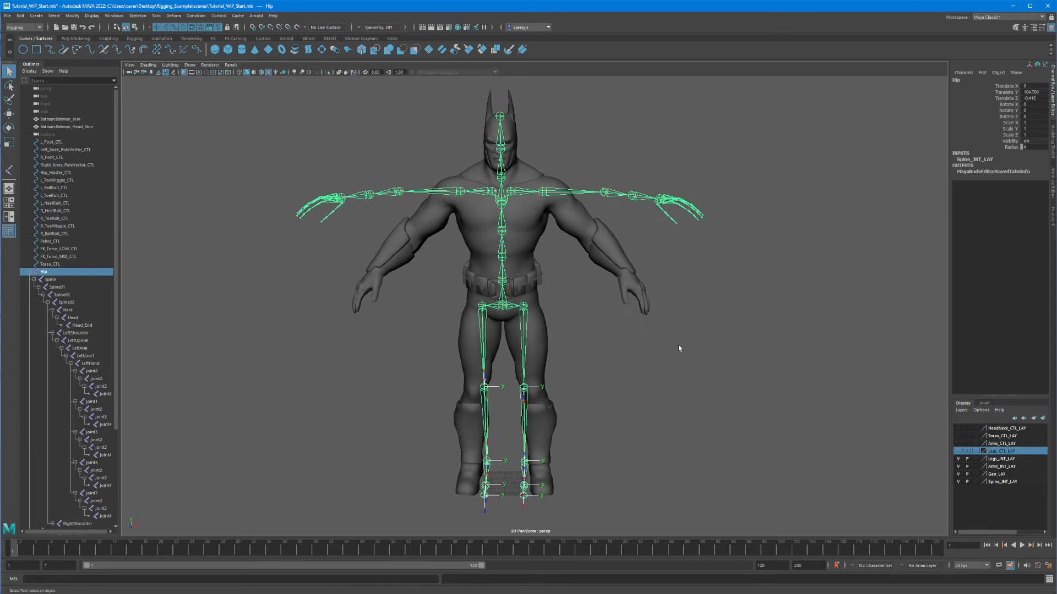